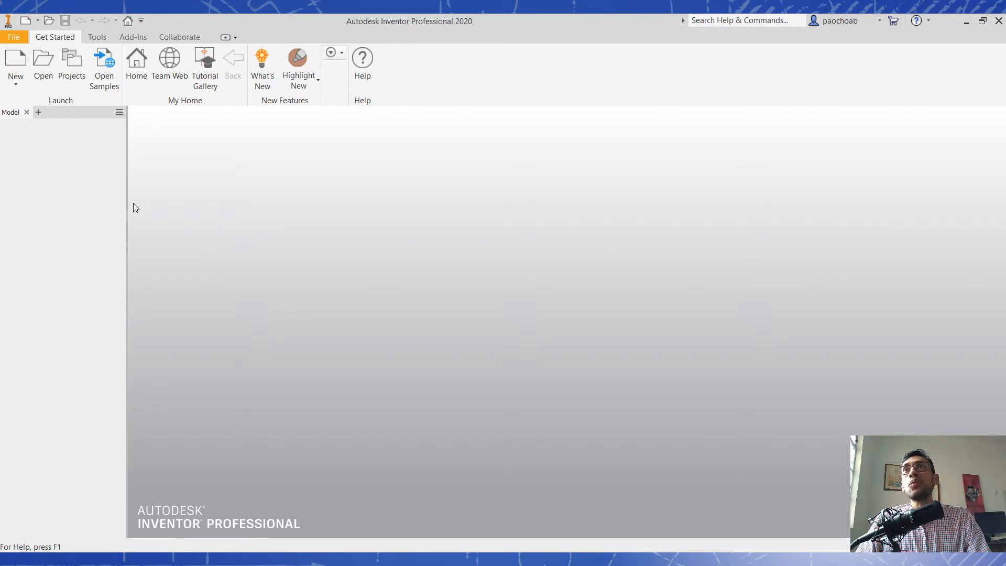
- Create a new assembly file from the metric Standard (mm).iam template
click(16, 84)
click(39, 106)
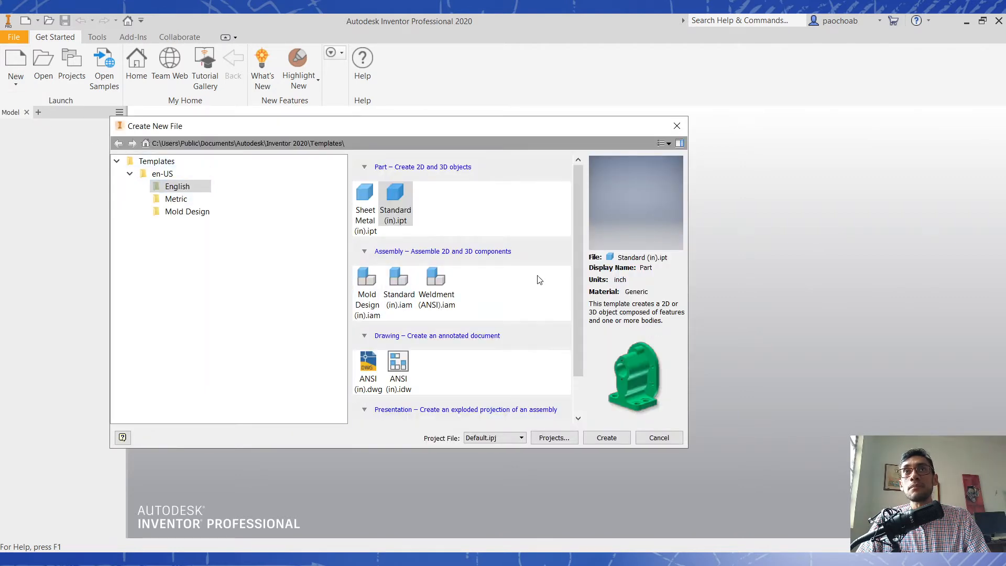
scroll(540, 280, down, 1)
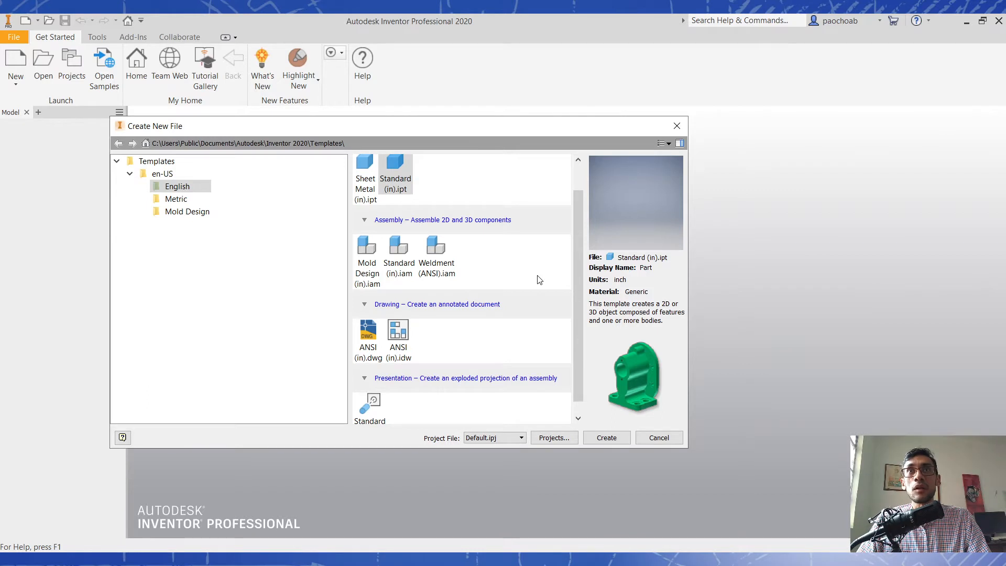
scroll(540, 280, up, 1)
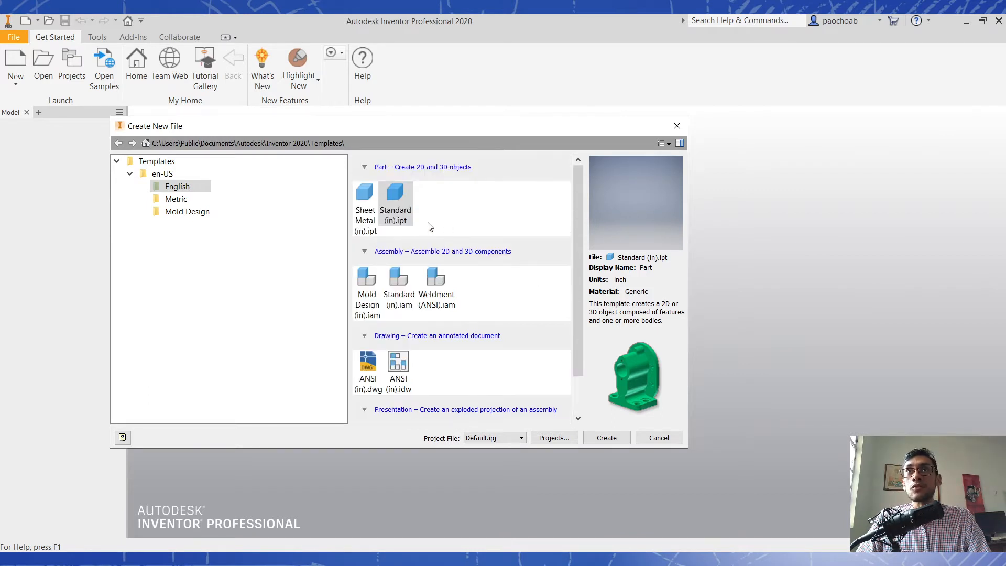
scroll(424, 359, down, 2)
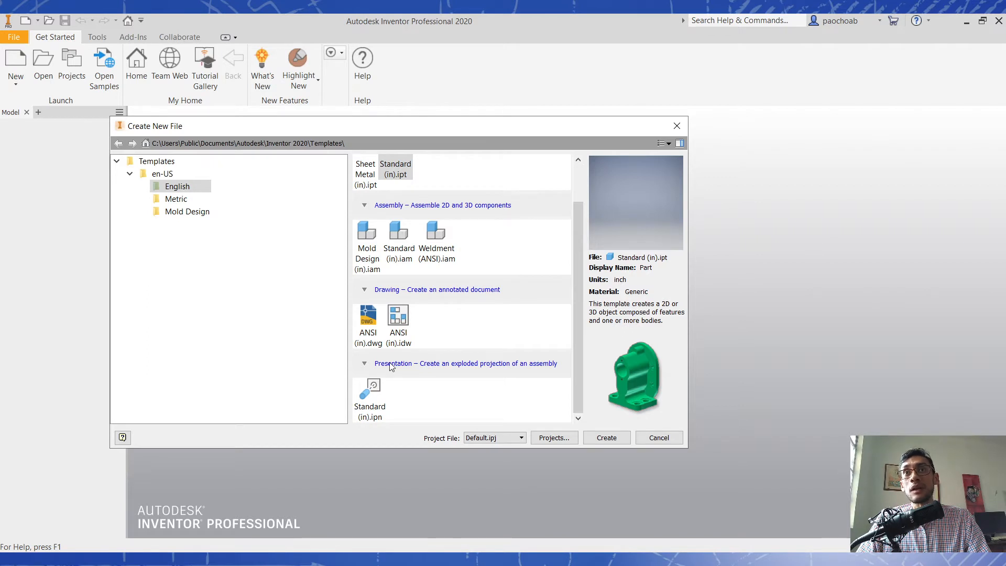
scroll(438, 246, up, 2)
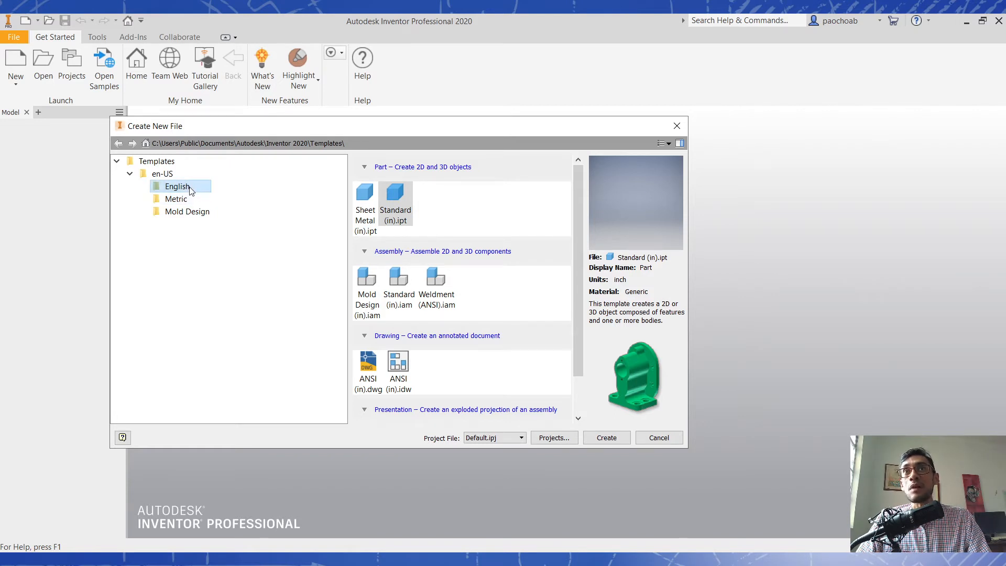
click(196, 200)
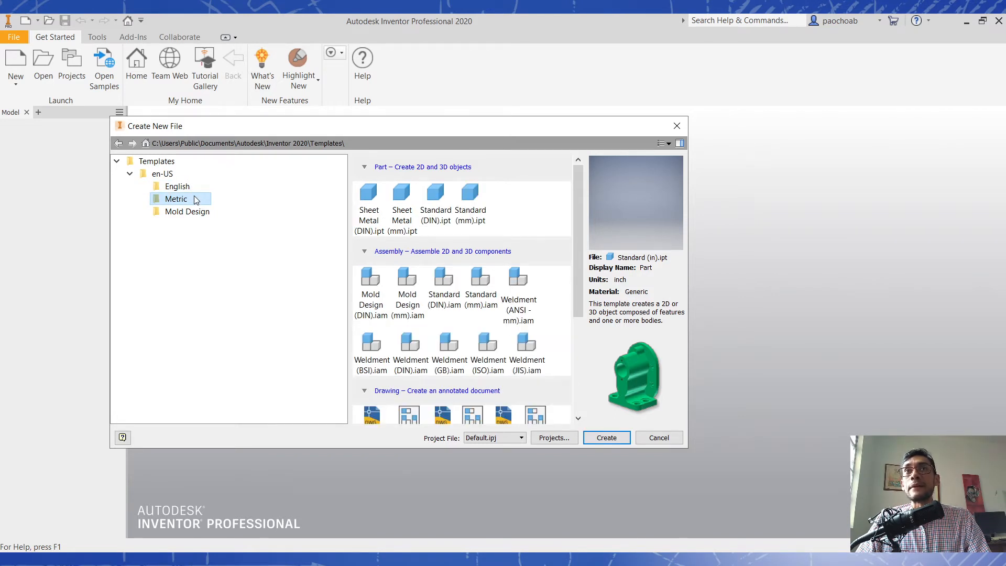
scroll(530, 319, down, 2)
scroll(529, 317, down, 3)
scroll(528, 315, up, 4)
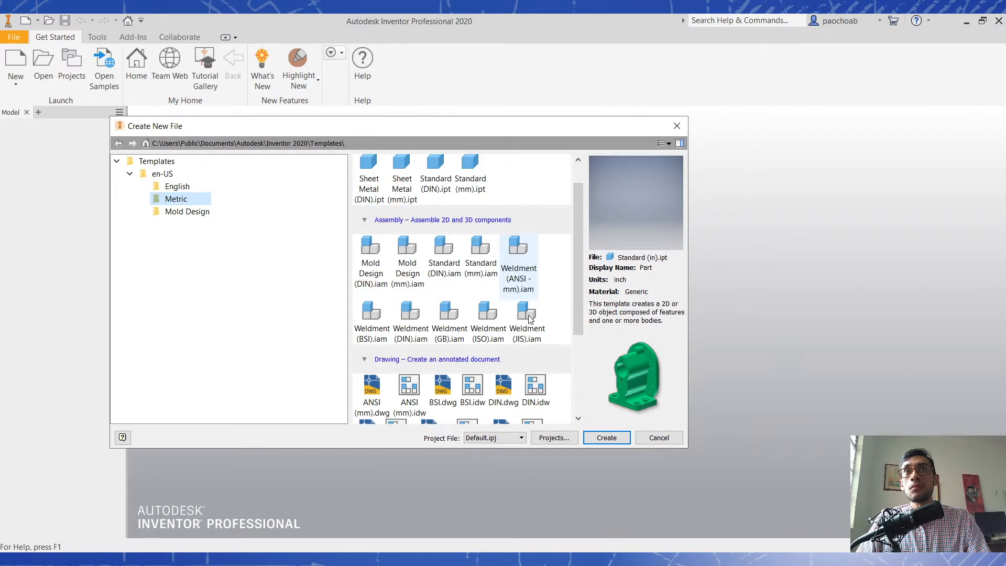
click(478, 267)
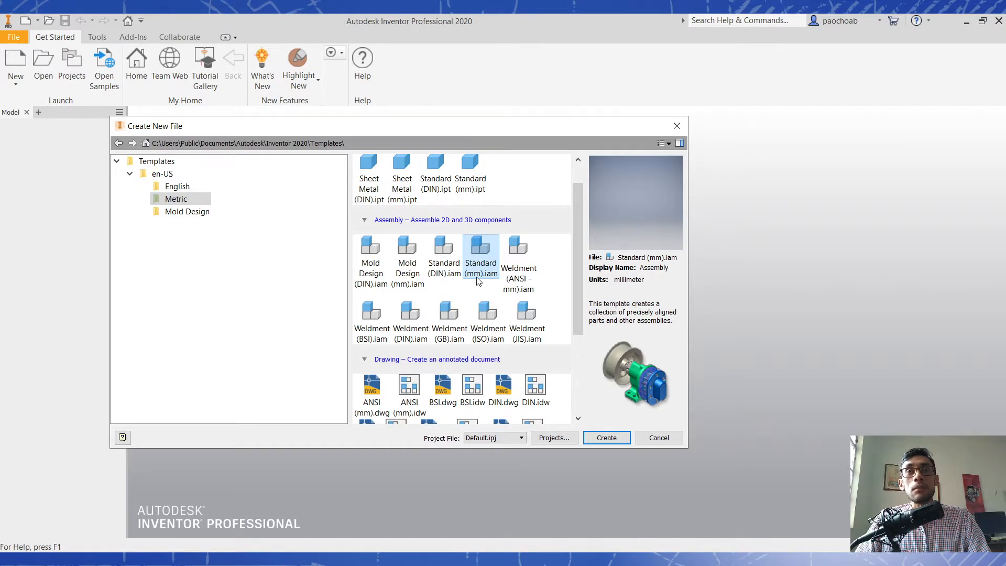
click(598, 442)
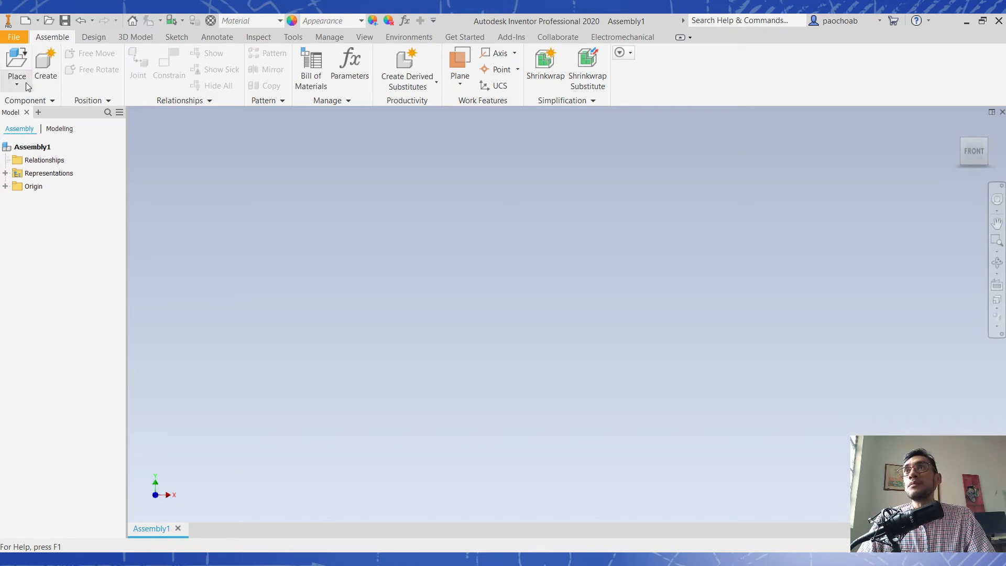
click(55, 64)
click(346, 153)
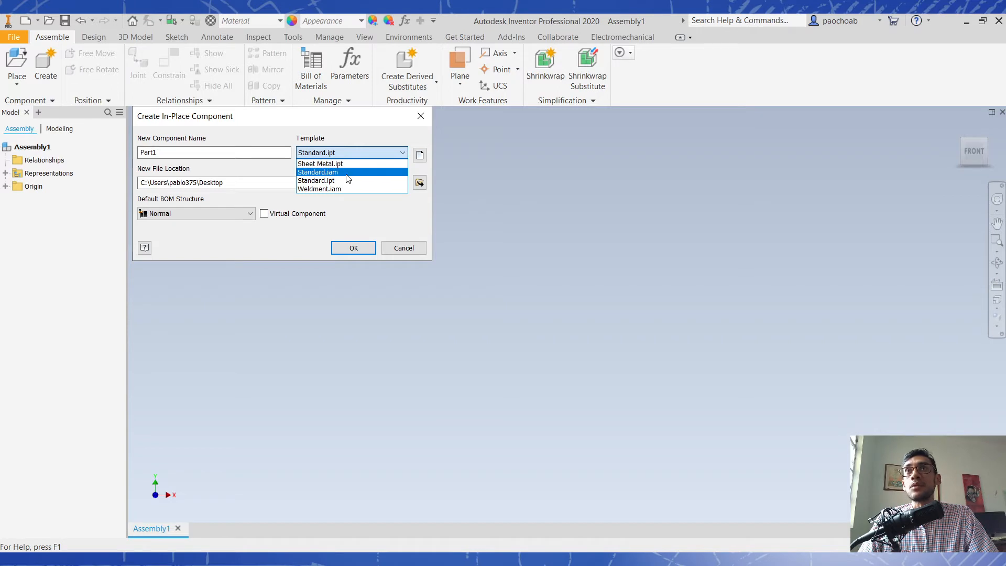
click(408, 247)
click(408, 248)
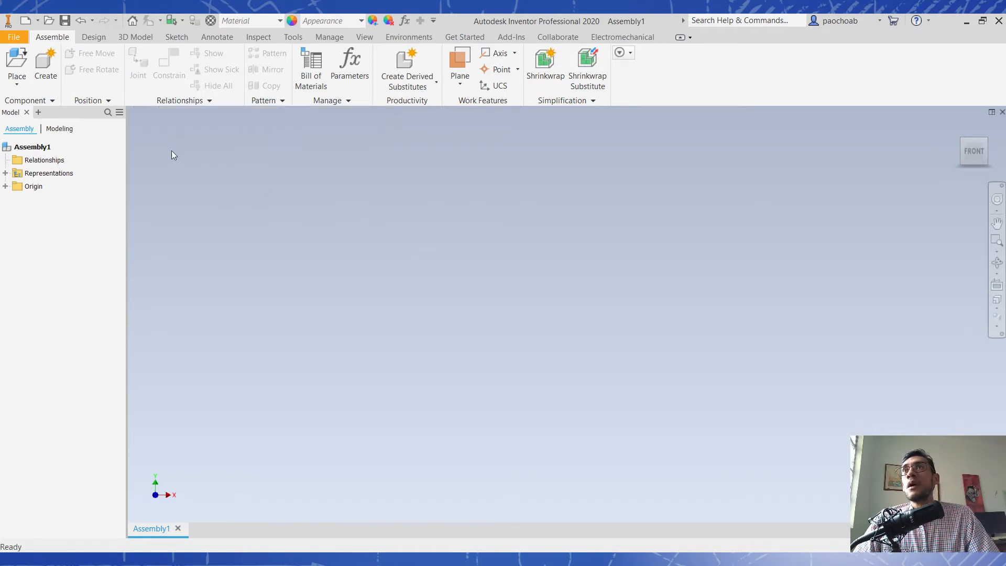
click(19, 58)
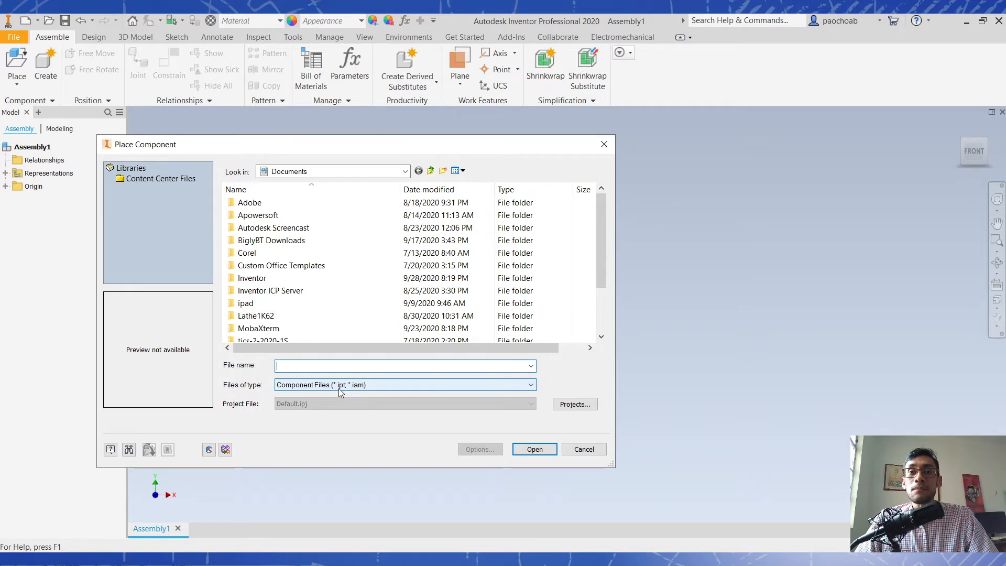
click(584, 449)
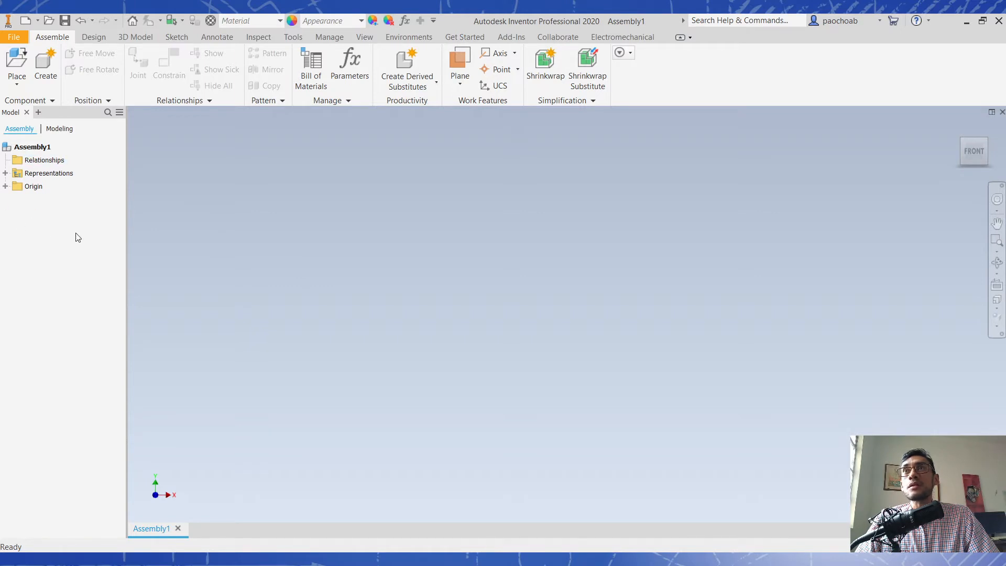
- Examine the empty assembly's browser structure, including Relationships, the Representations entries and the Origin planes and axes
click(38, 149)
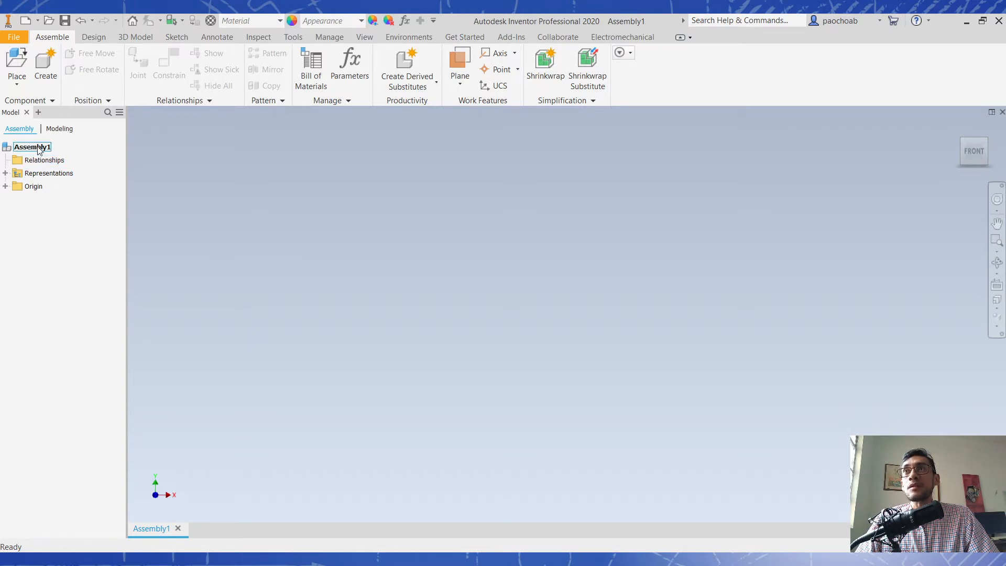
click(57, 164)
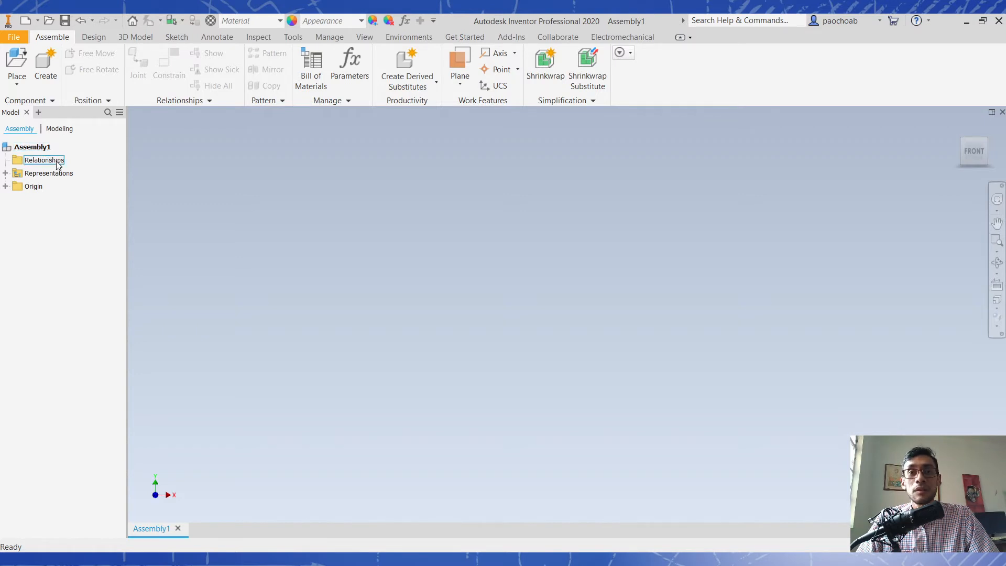
click(60, 174)
click(6, 174)
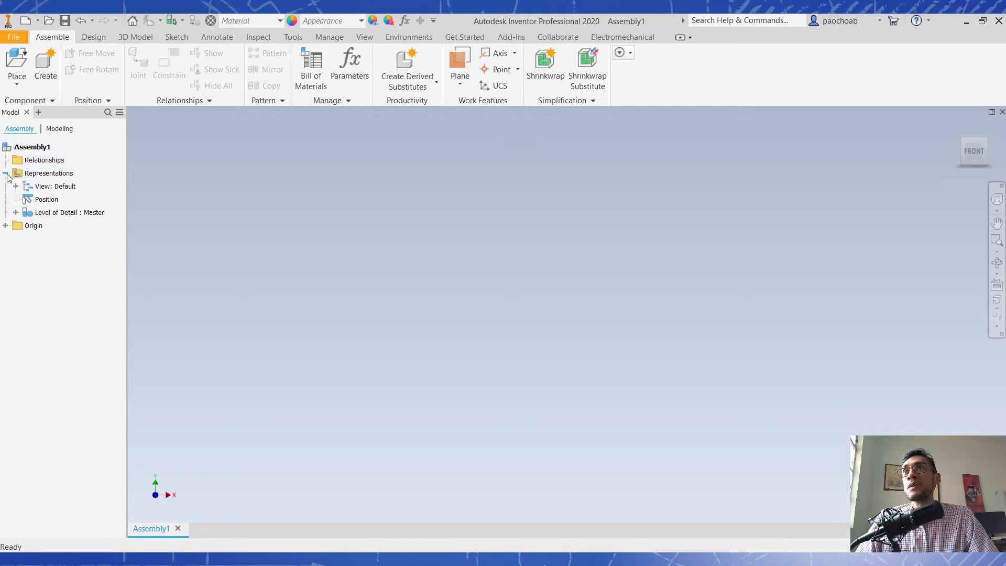
click(49, 203)
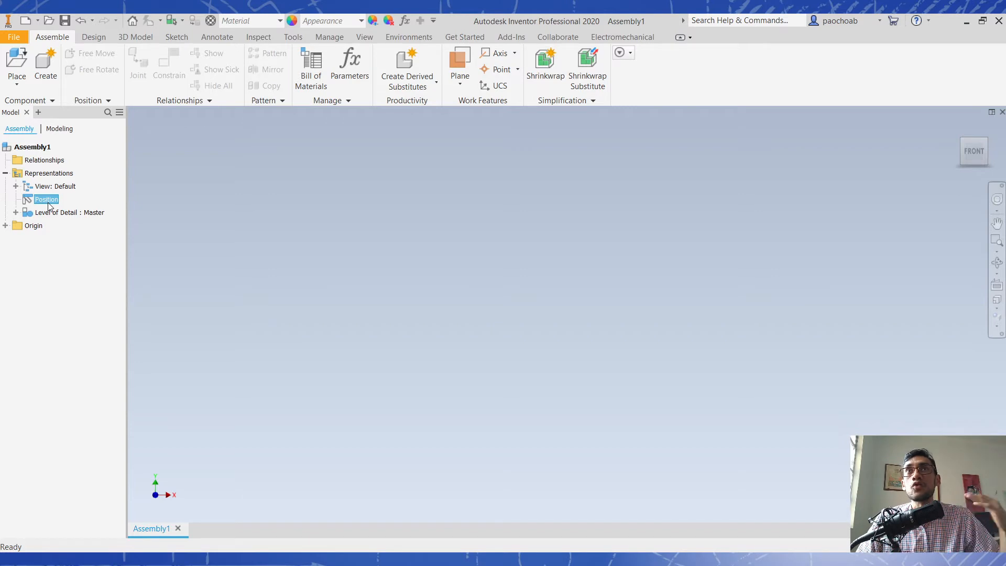
click(76, 213)
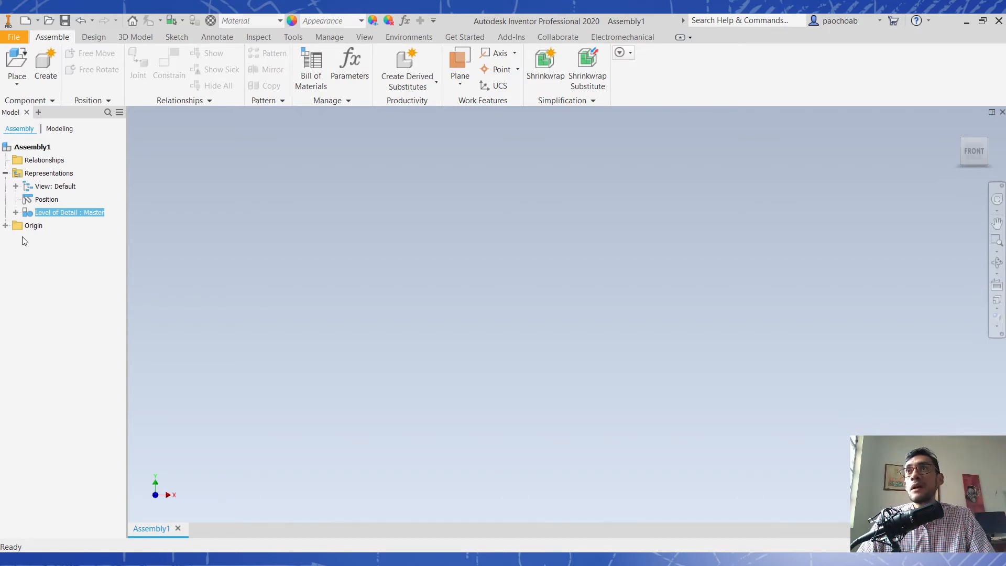
click(5, 226)
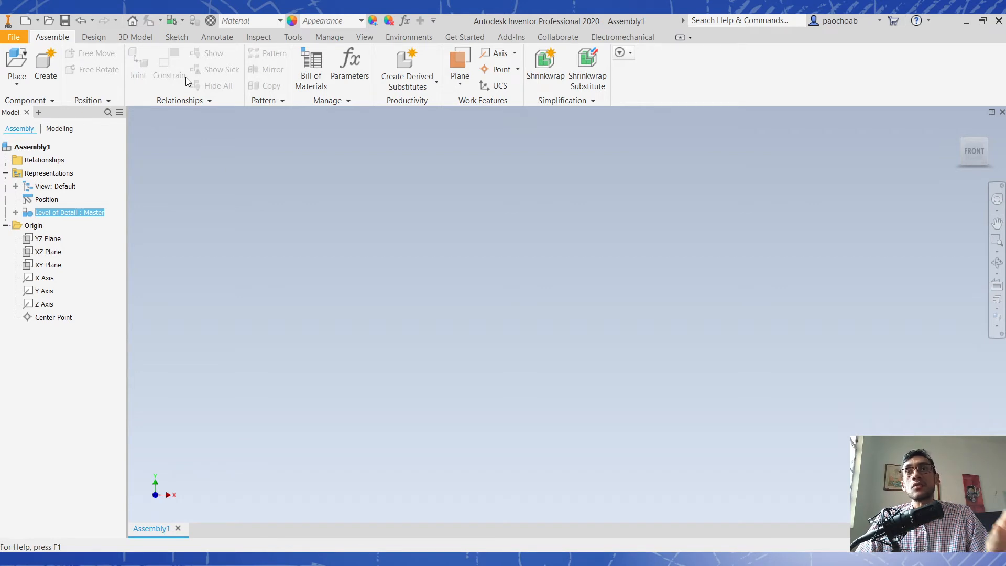
- Switch to File Explorer and open 01-degrees-of-freedom-visualization.iam from the 01-constraints-examples folder in Inventor
click(100, 558)
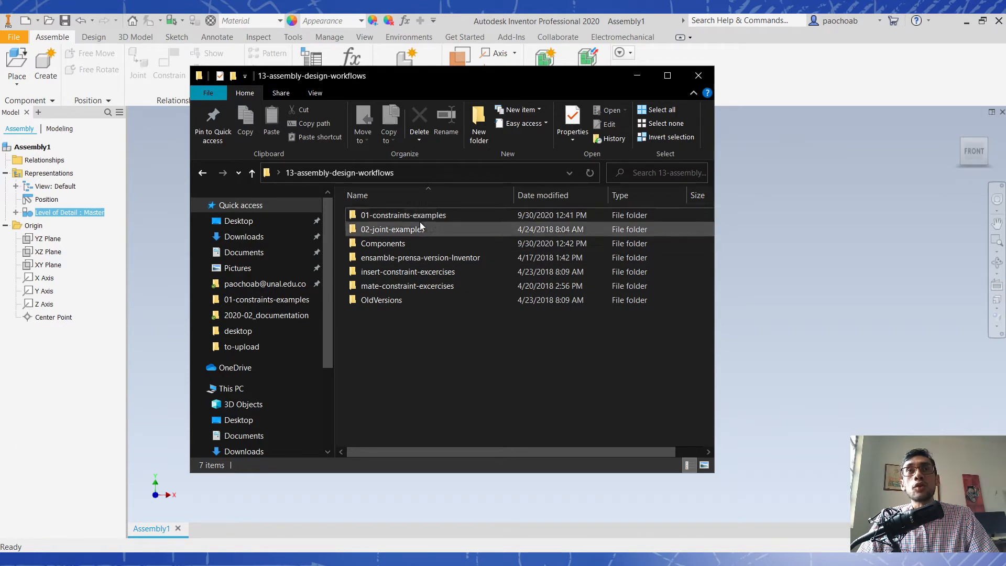
double_click(394, 215)
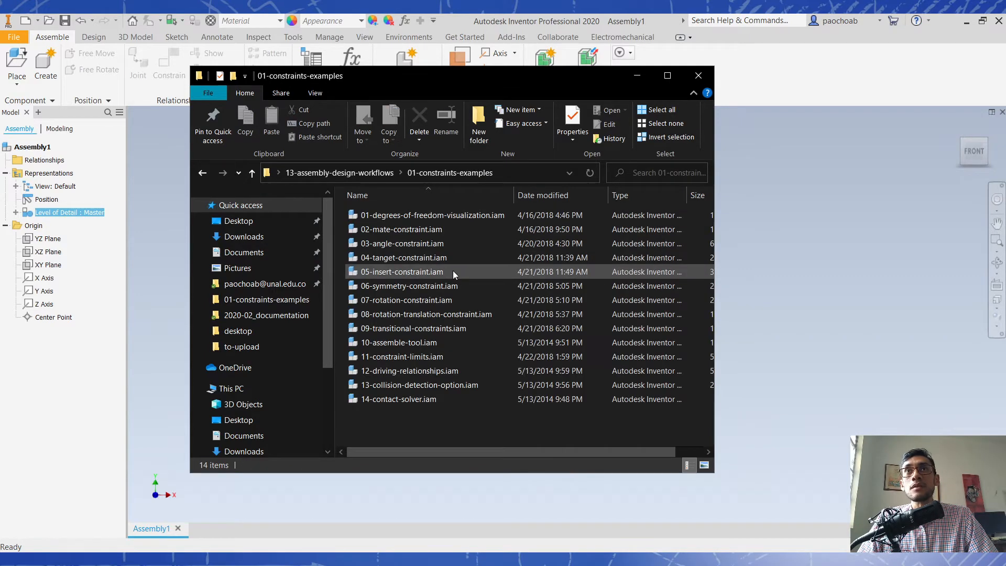
double_click(429, 217)
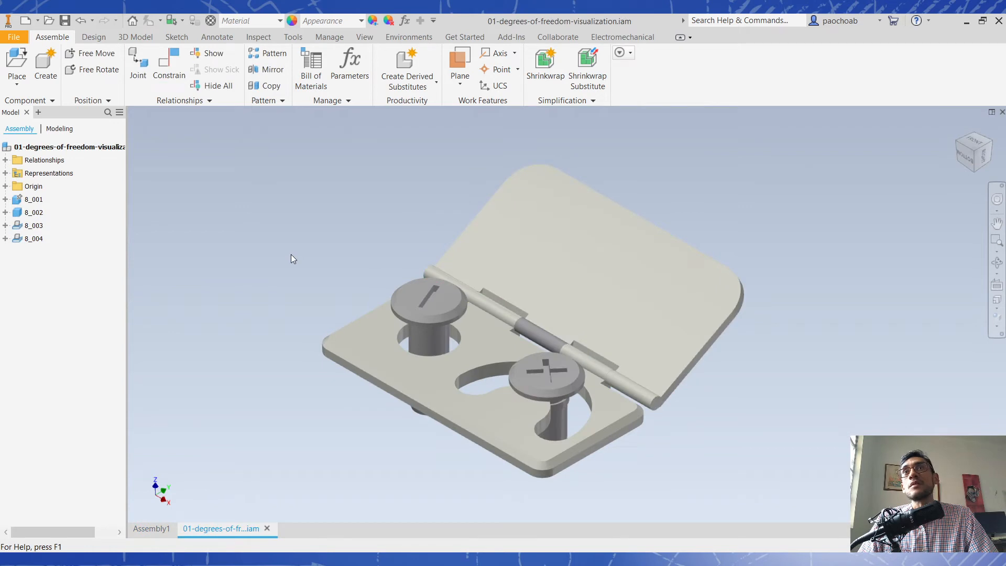
mouse_move(337, 256)
middle_down()
mouse_move(299, 225)
mouse_move(327, 243)
middle_up()
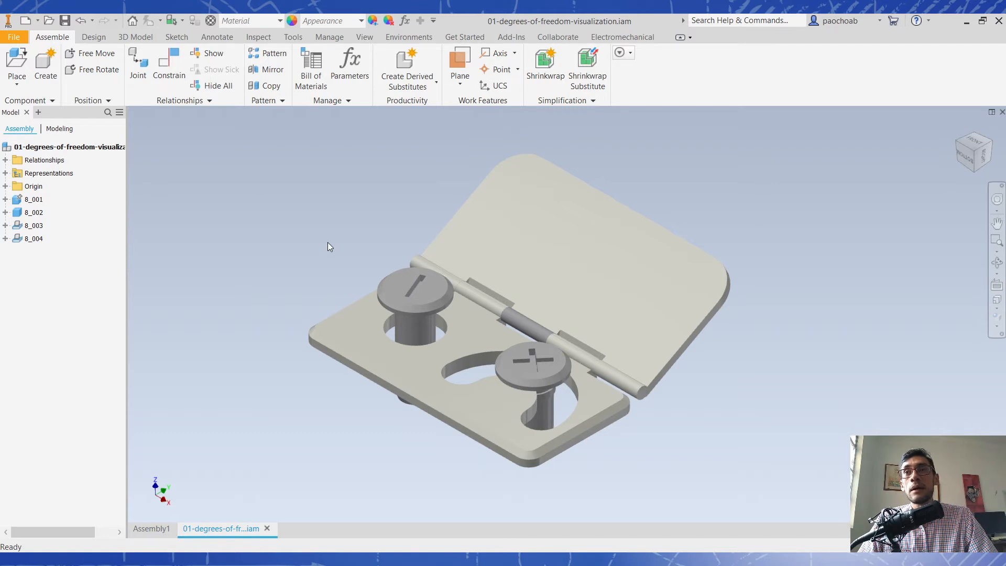
- Inspect the hinged assembly's parts in the model by highlighting the base plate, the lid and both pins
click(411, 360)
ctrl+click(514, 285)
click(591, 274)
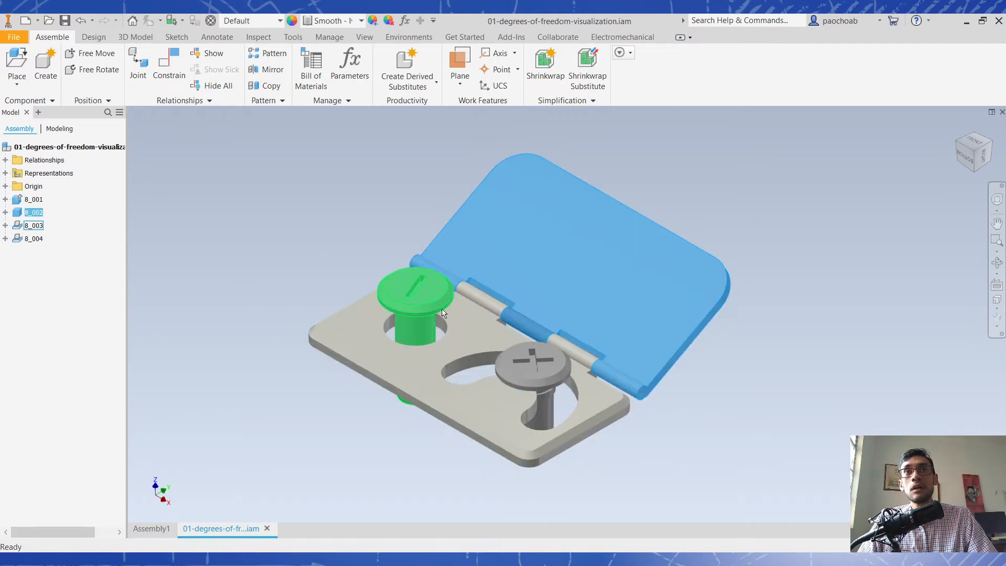
click(430, 314)
click(532, 362)
click(423, 315)
click(529, 364)
click(257, 393)
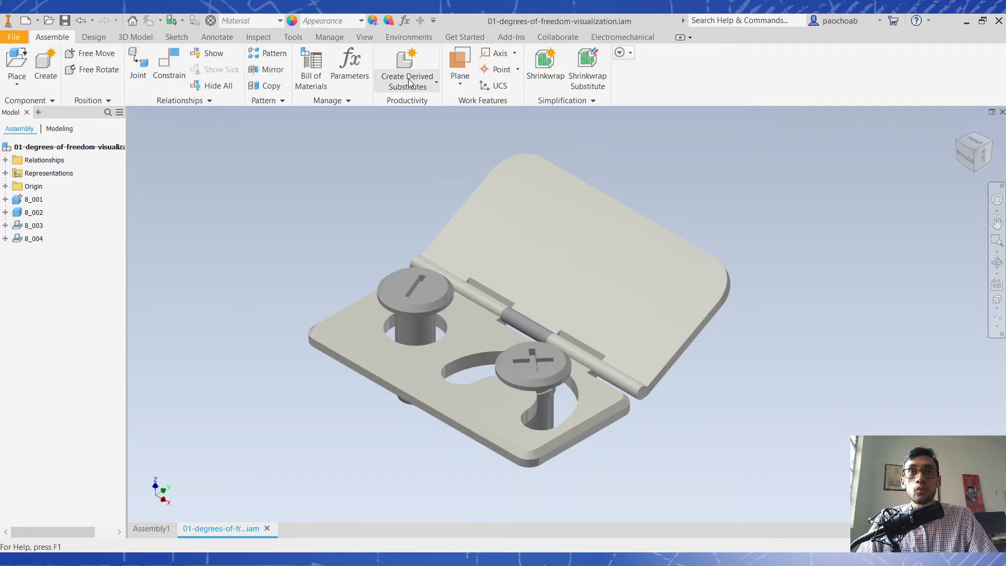
- Match browser components 8_001, 8_002, 8_003 and 8_004 to their geometry by highlighting each in turn
click(34, 200)
click(34, 213)
click(35, 226)
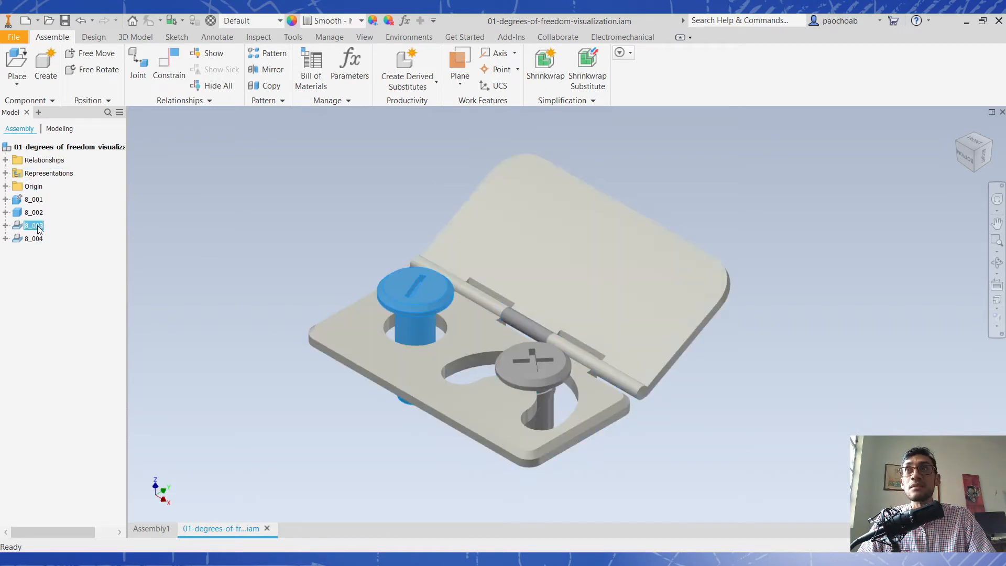
click(39, 239)
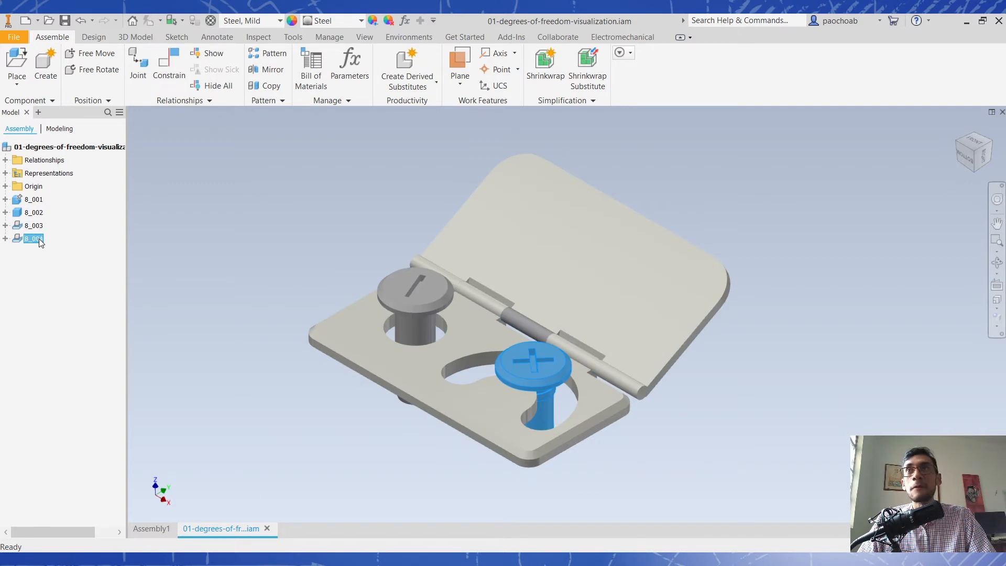
- Examine which geometry each assembly relationship uses, from Mate:1 and Flush:1 through Mate:3, Transitional:1 and Mate:4
click(5, 160)
click(45, 173)
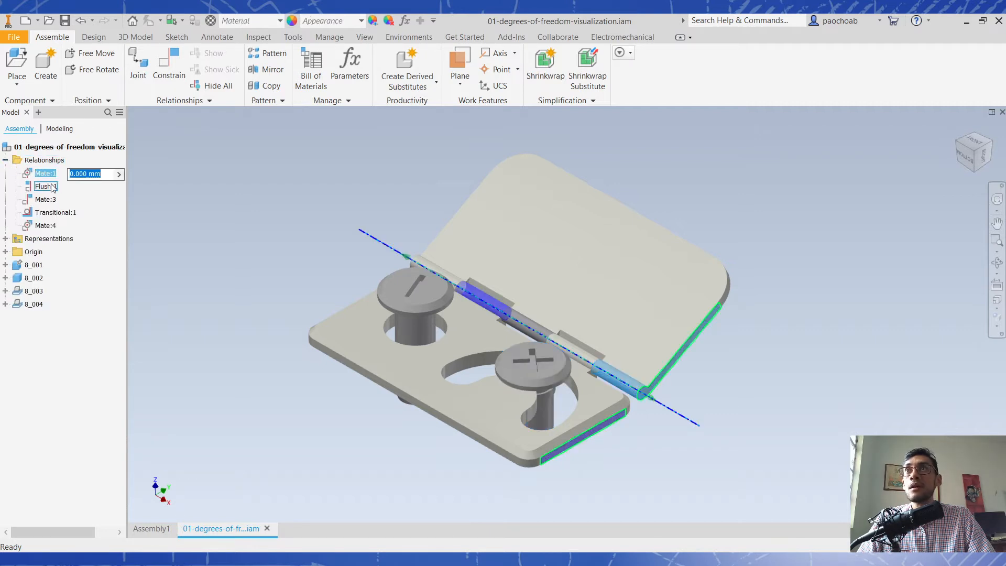
click(50, 186)
click(47, 200)
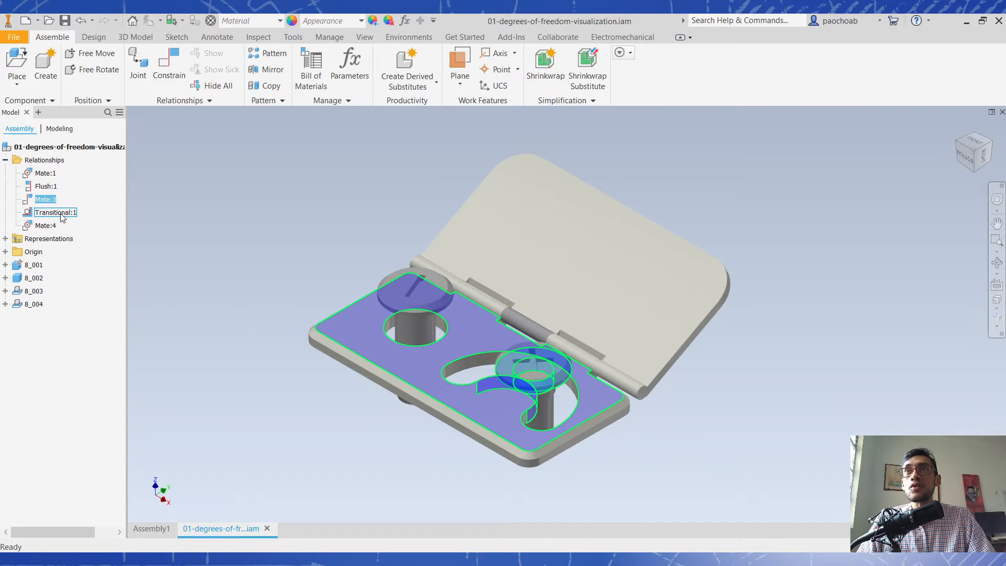
click(61, 214)
click(46, 225)
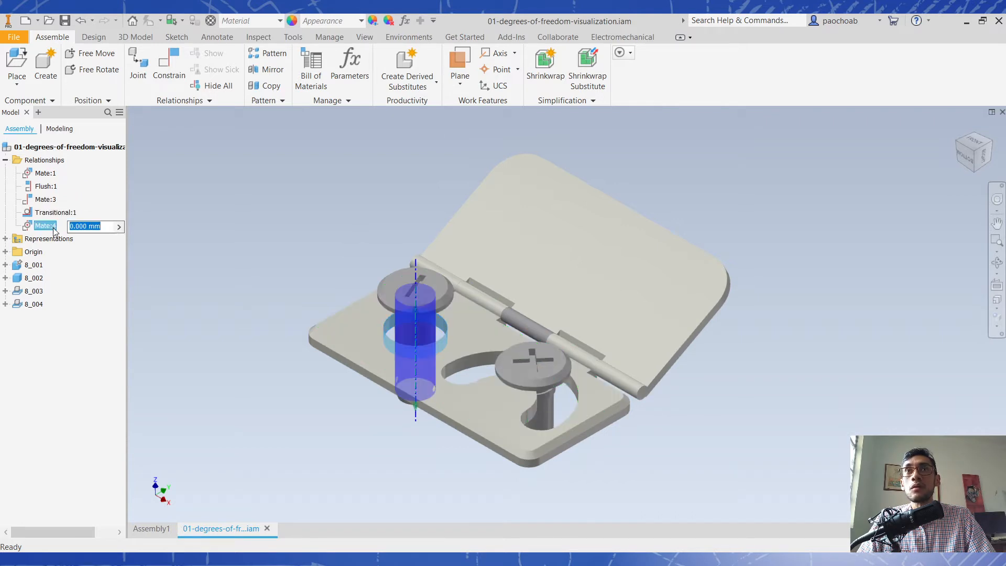
click(226, 387)
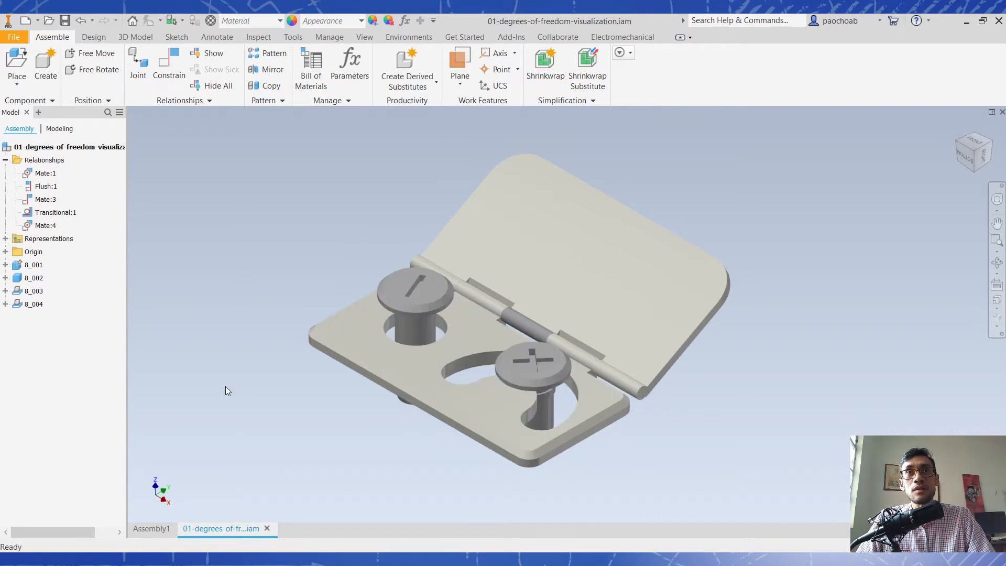
- Test the components' free motion by swinging the lid to a more upright angle, nudging the cross-head pin and raising the slotted pin
mouse_move(487, 248)
mouse_down()
mouse_move(388, 242)
mouse_move(580, 221)
mouse_move(493, 243)
mouse_move(588, 257)
mouse_move(485, 246)
mouse_move(503, 257)
mouse_up()
drag(667, 294, 665, 257)
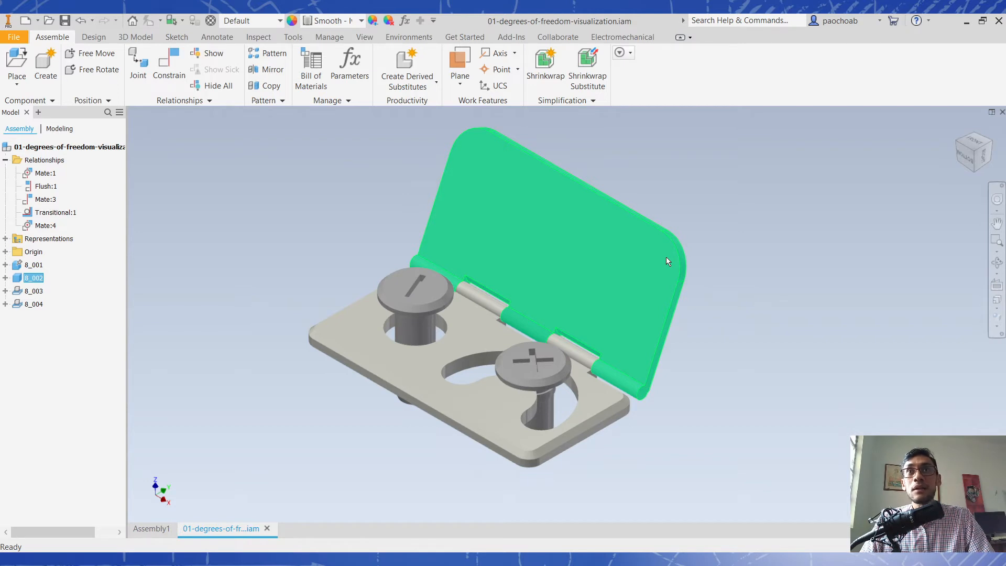
mouse_move(672, 262)
mouse_down()
mouse_move(622, 288)
mouse_move(681, 258)
mouse_up()
mouse_move(535, 360)
mouse_down()
mouse_move(549, 396)
mouse_move(538, 350)
mouse_up()
drag(415, 285, 422, 157)
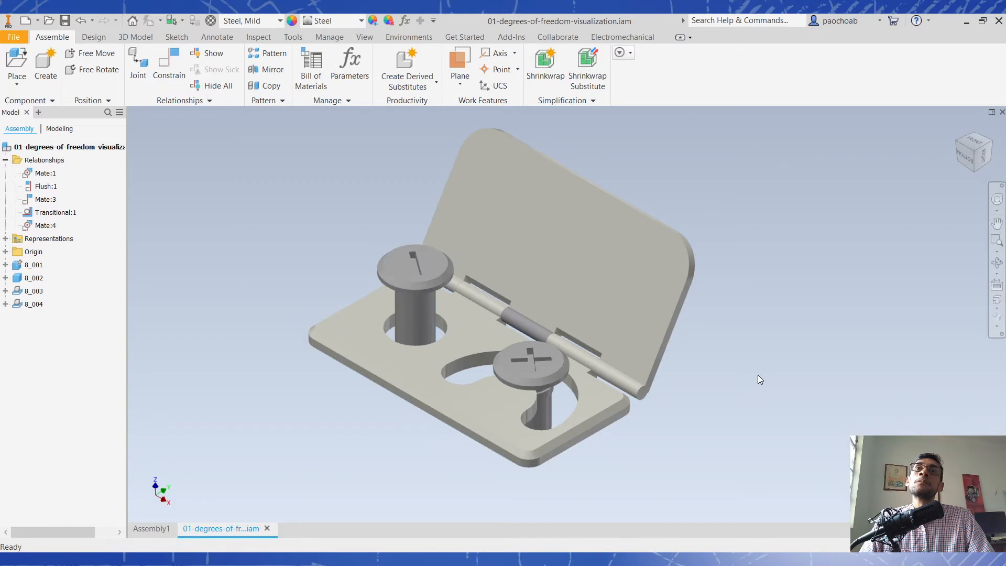
- Run the Degree of Freedom Analysis and examine the free translations and rotations of components 8_001 through 8_004
middle_drag(749, 348, 778, 359)
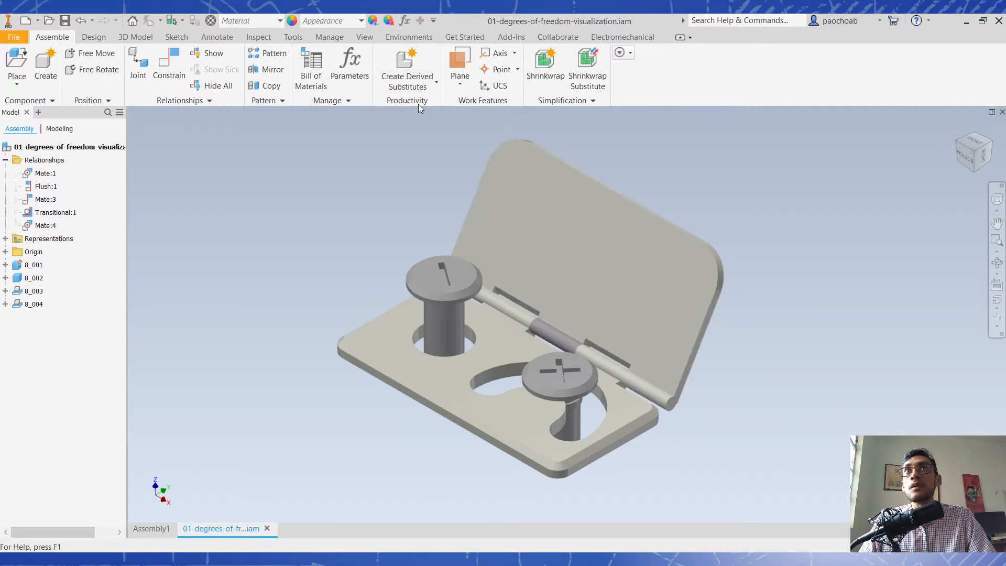
click(429, 87)
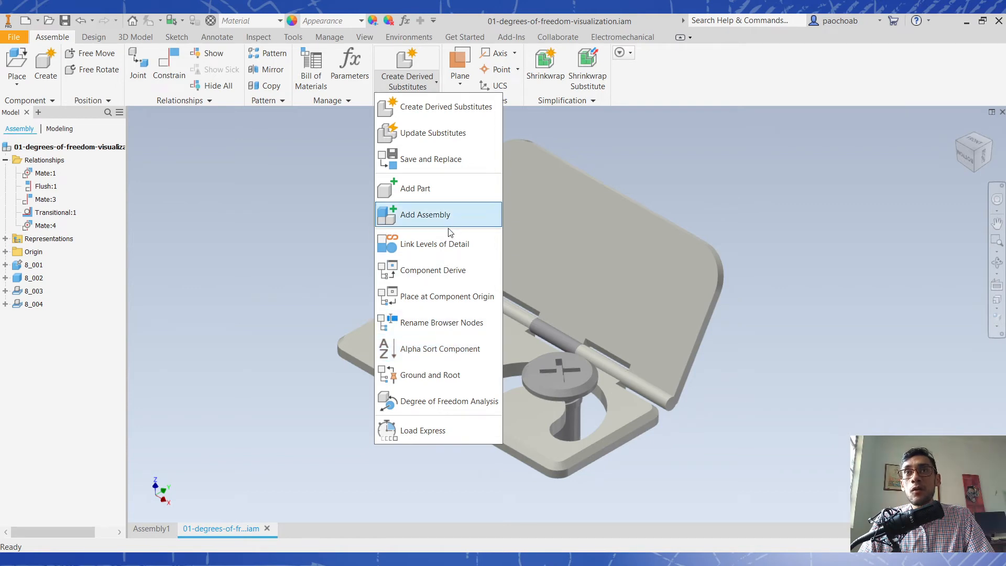
click(438, 400)
drag(241, 163, 283, 246)
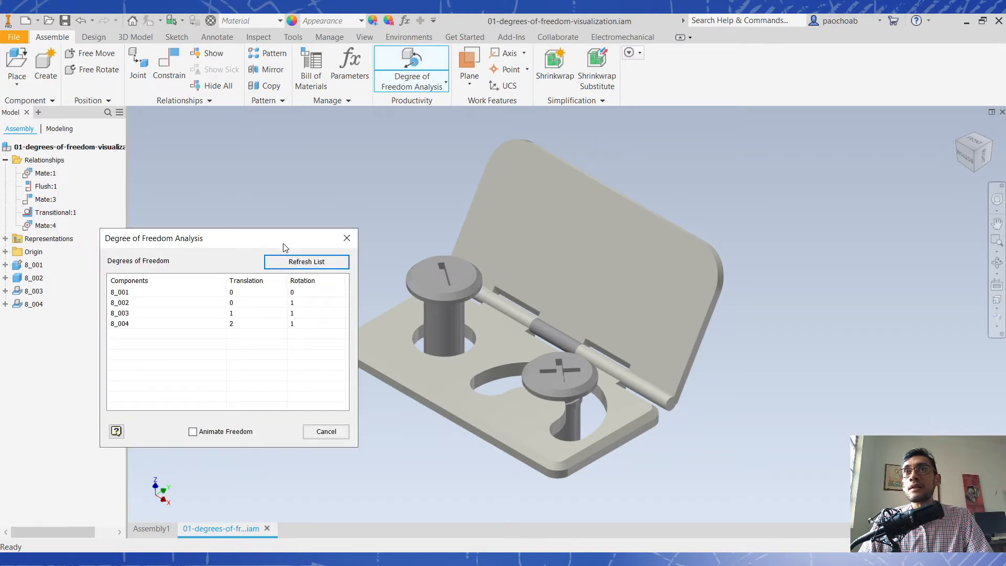
click(129, 302)
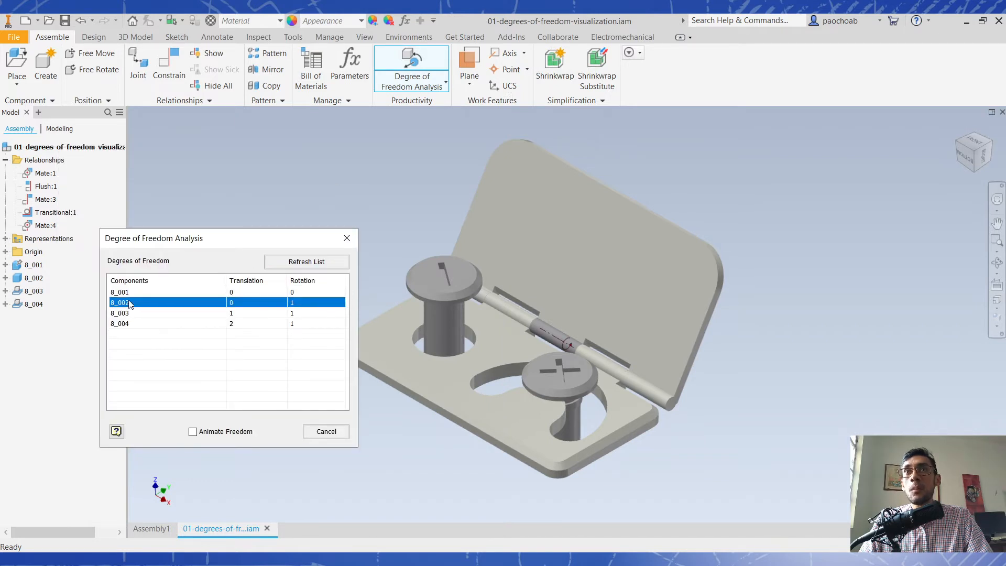
click(131, 313)
click(134, 323)
click(124, 293)
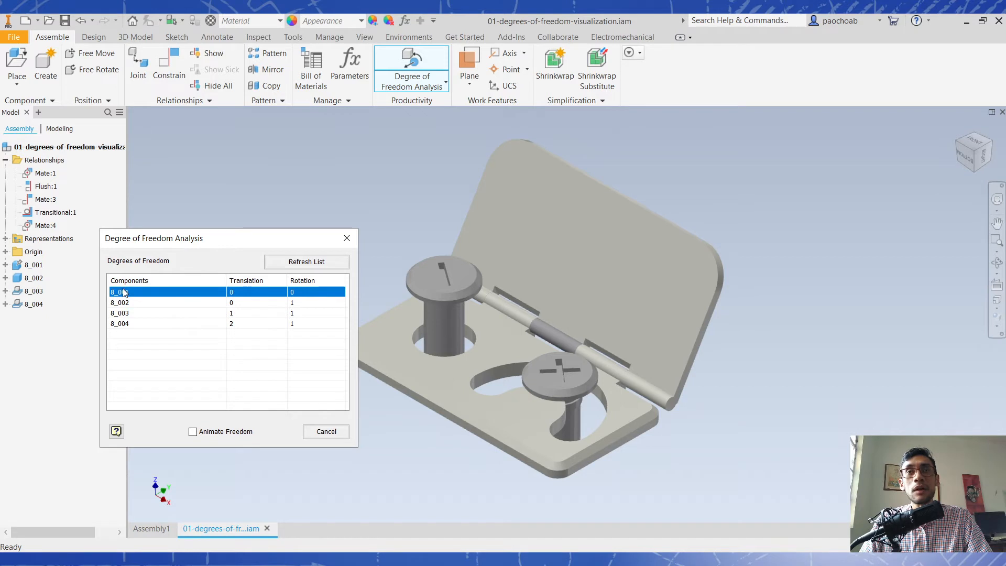
- Animate the freedom of components 8_001 through 8_004 in the Degree of Freedom Analysis, then close the analysis
click(222, 435)
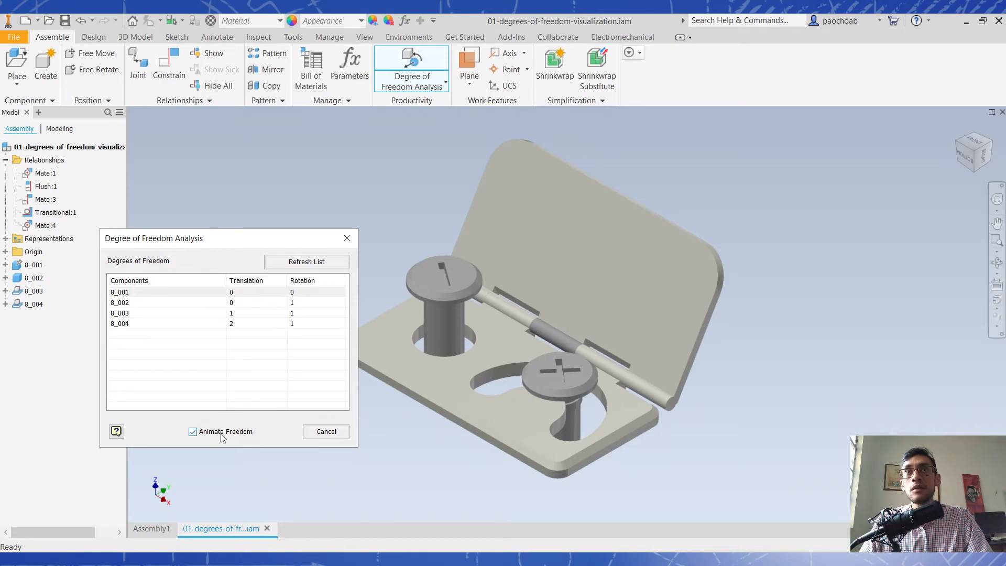
click(129, 298)
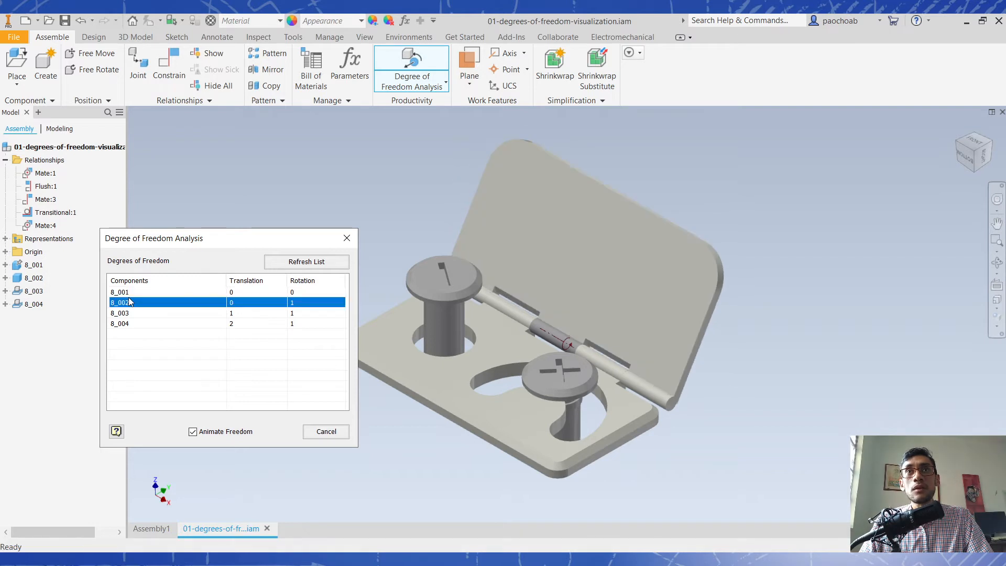
click(126, 296)
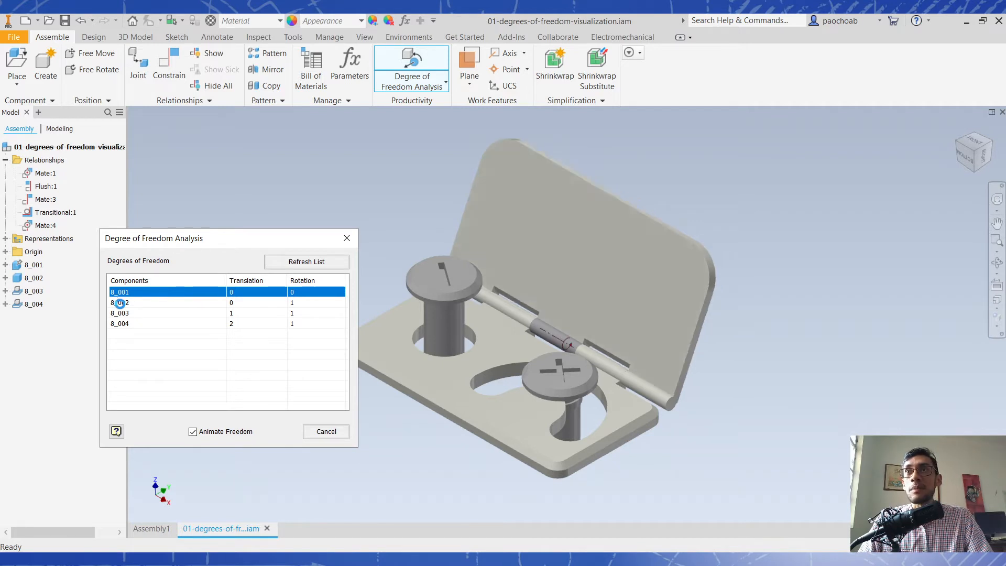
click(121, 304)
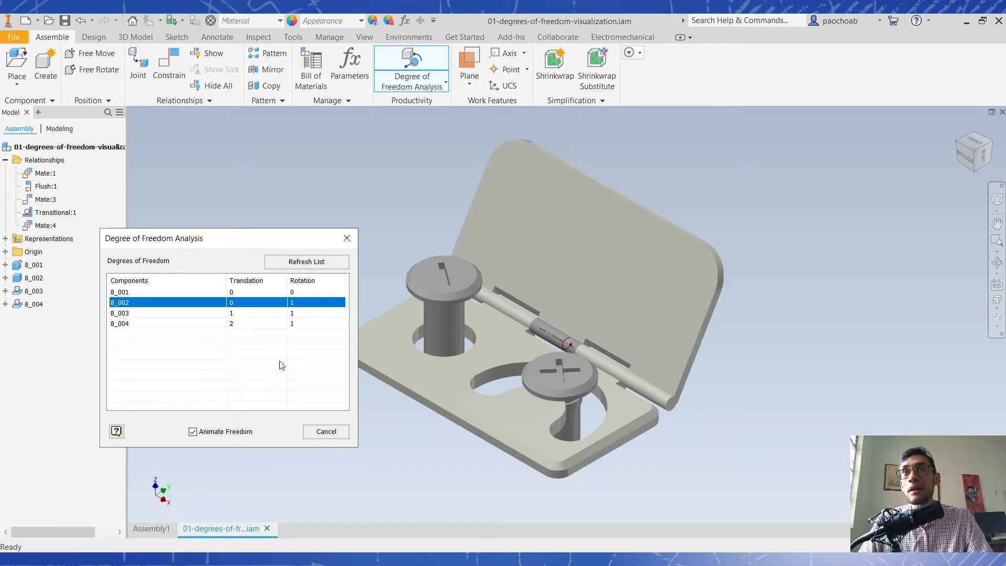
click(129, 314)
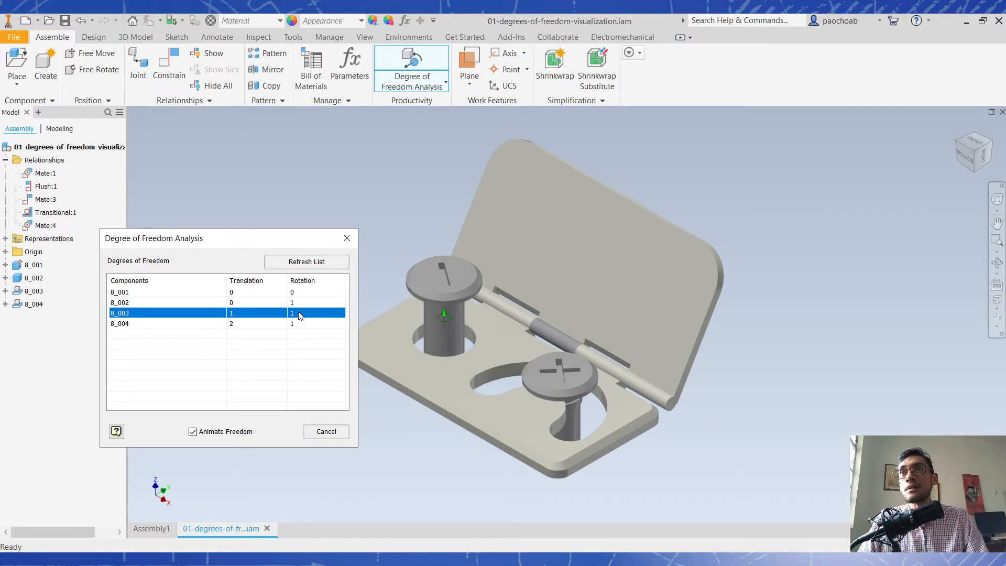
click(142, 324)
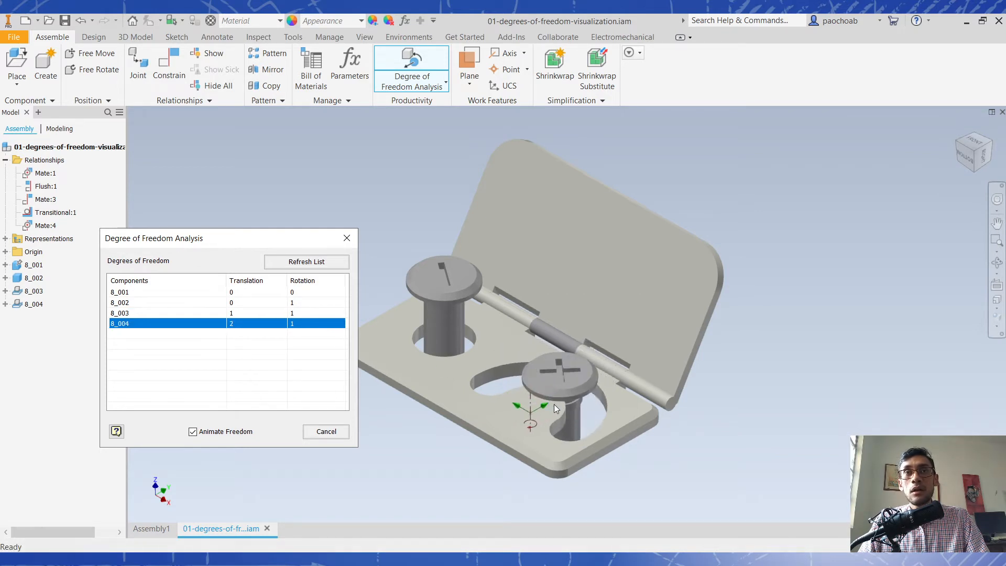
click(559, 386)
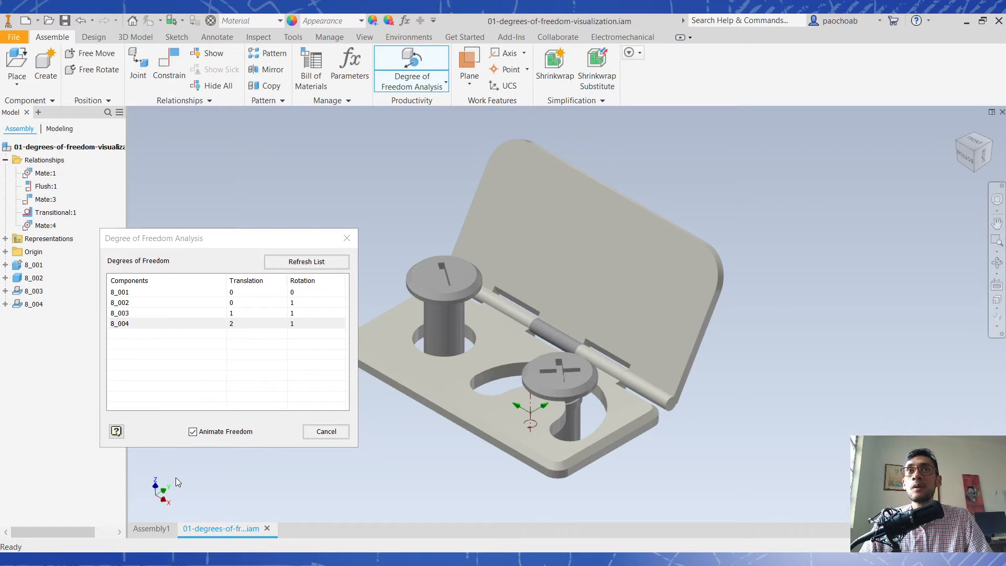
click(124, 301)
click(123, 292)
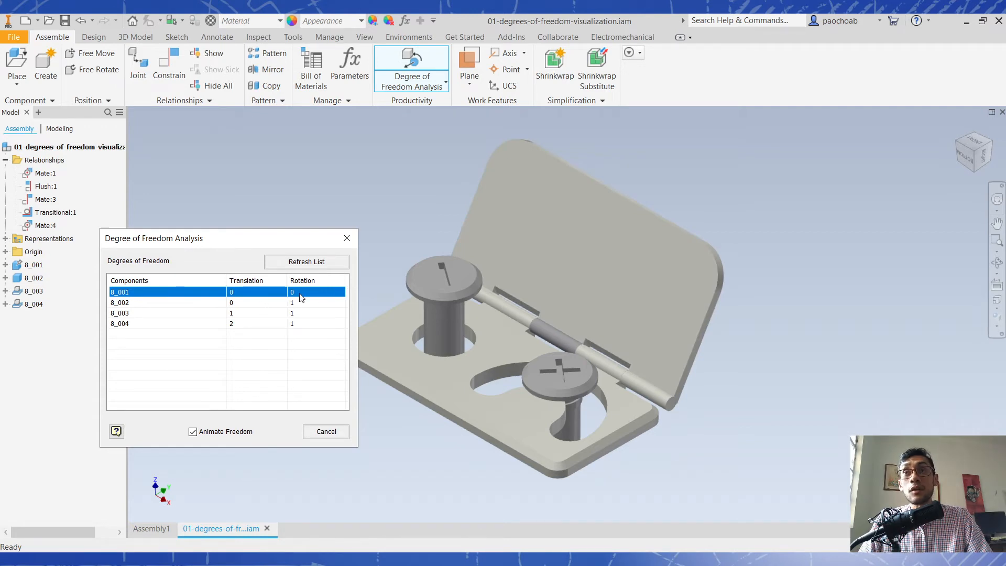
click(321, 427)
- Unground the base plate component 8_001 and test its free movement by shifting the whole assembly around several times
click(364, 366)
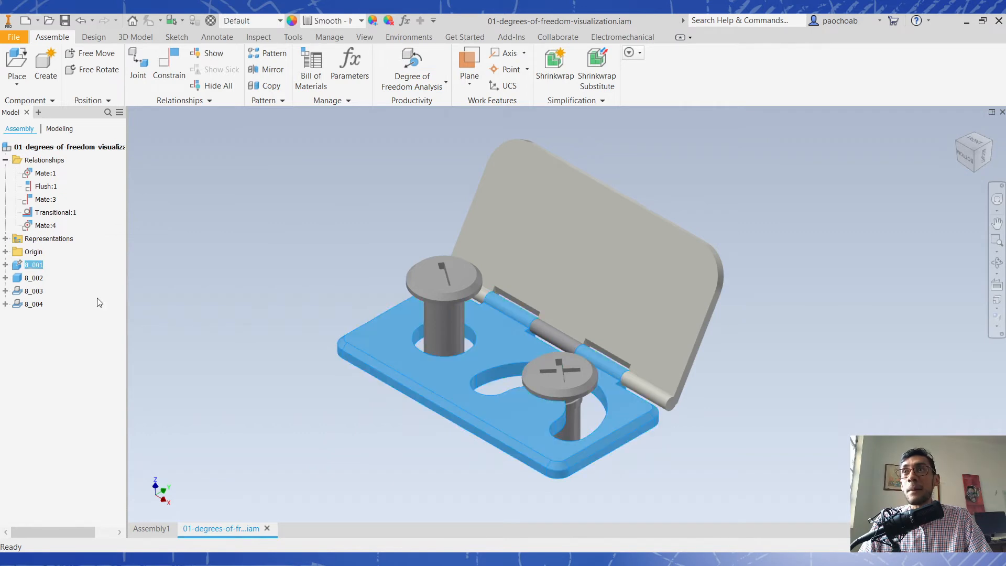
right_click(21, 267)
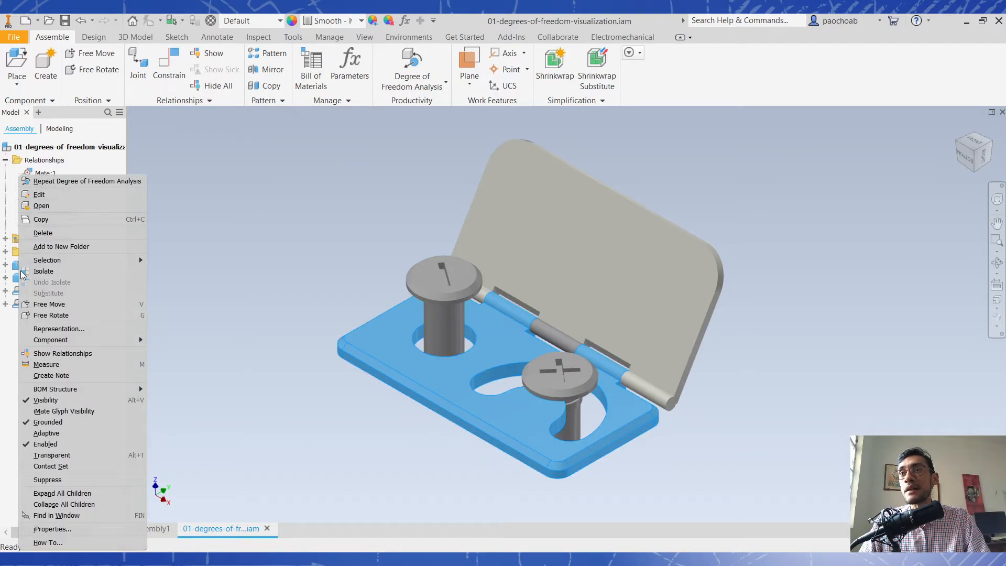
click(70, 429)
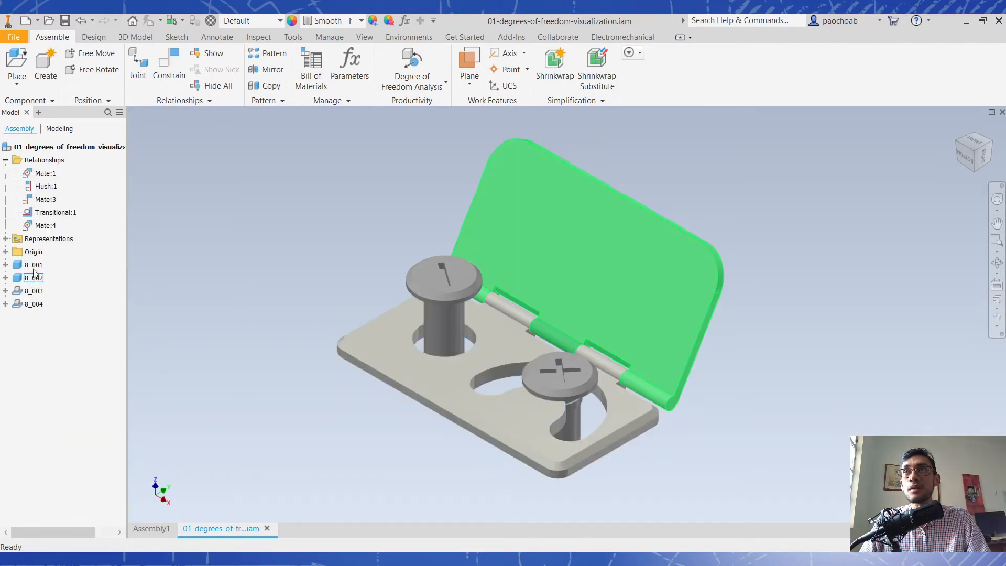
mouse_move(396, 357)
mouse_down()
mouse_move(331, 269)
mouse_move(430, 287)
mouse_move(381, 358)
mouse_up()
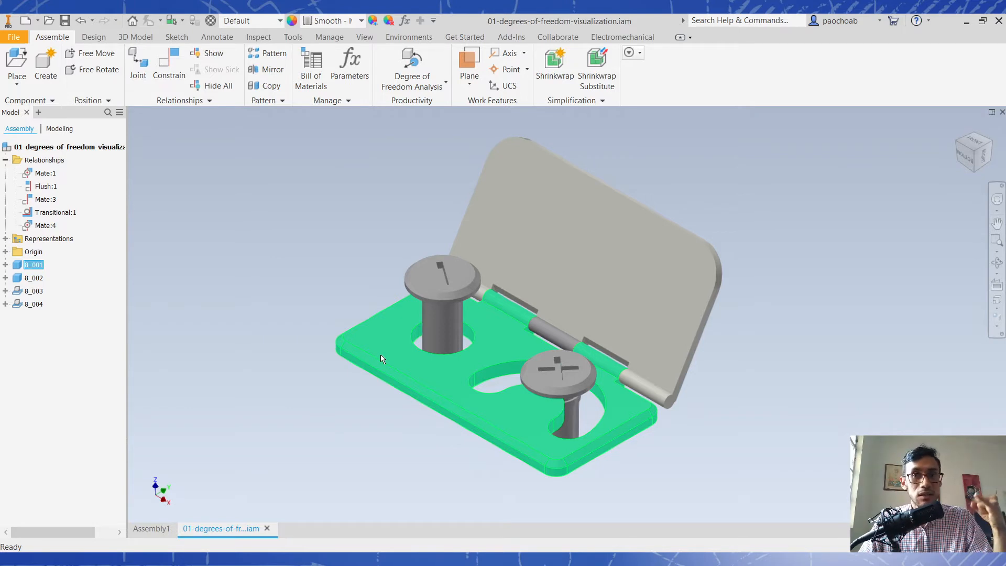
drag(383, 359, 316, 363)
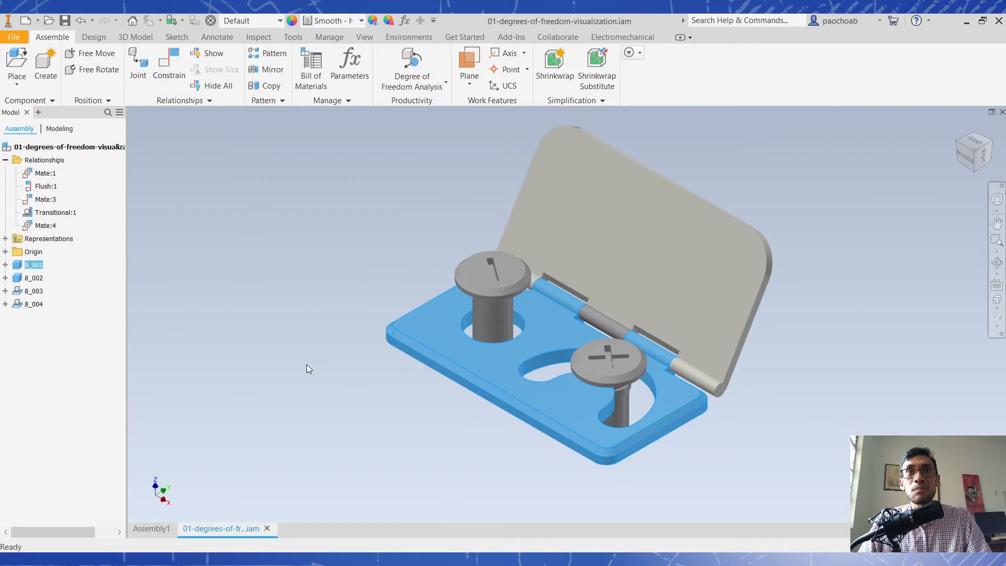
drag(423, 339, 304, 388)
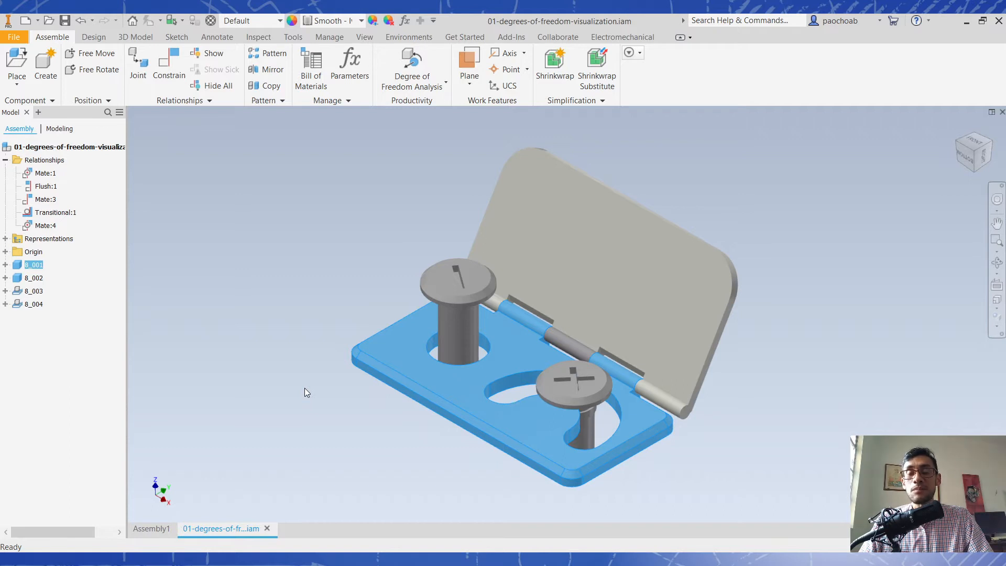
drag(361, 373, 412, 327)
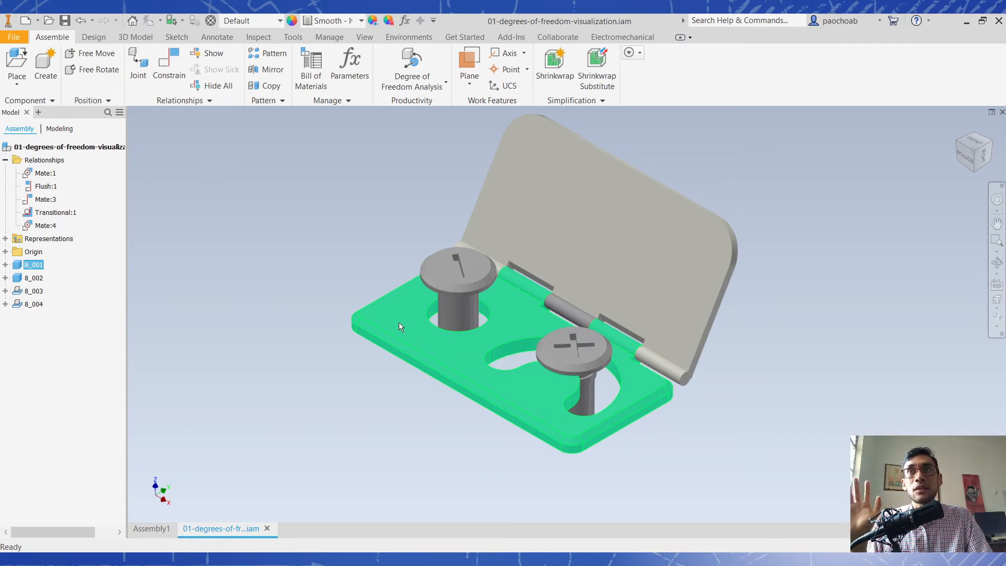
- Ground the base plate component 8_001 again and try to move it
right_click(38, 268)
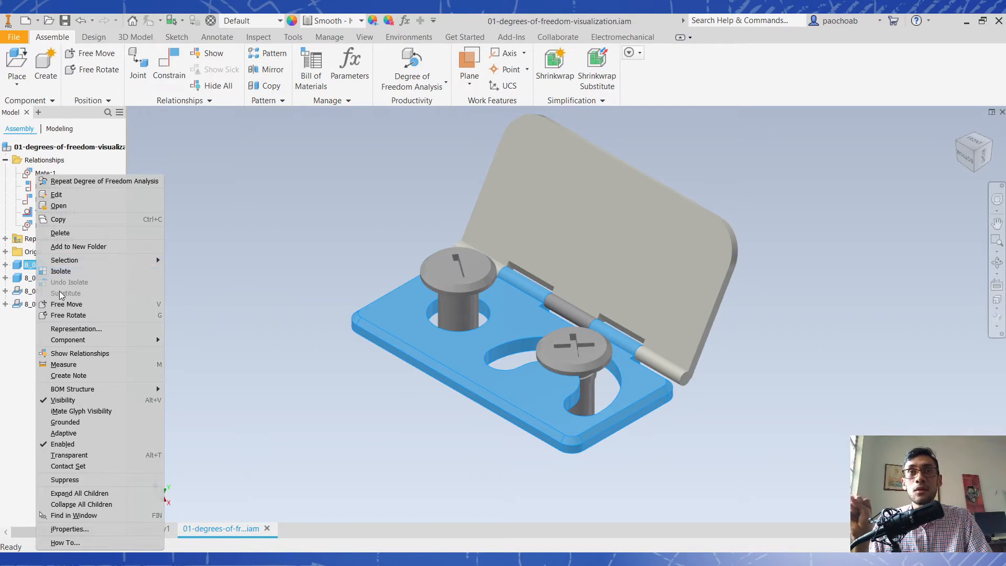
click(94, 423)
click(352, 395)
drag(465, 381, 407, 430)
click(408, 430)
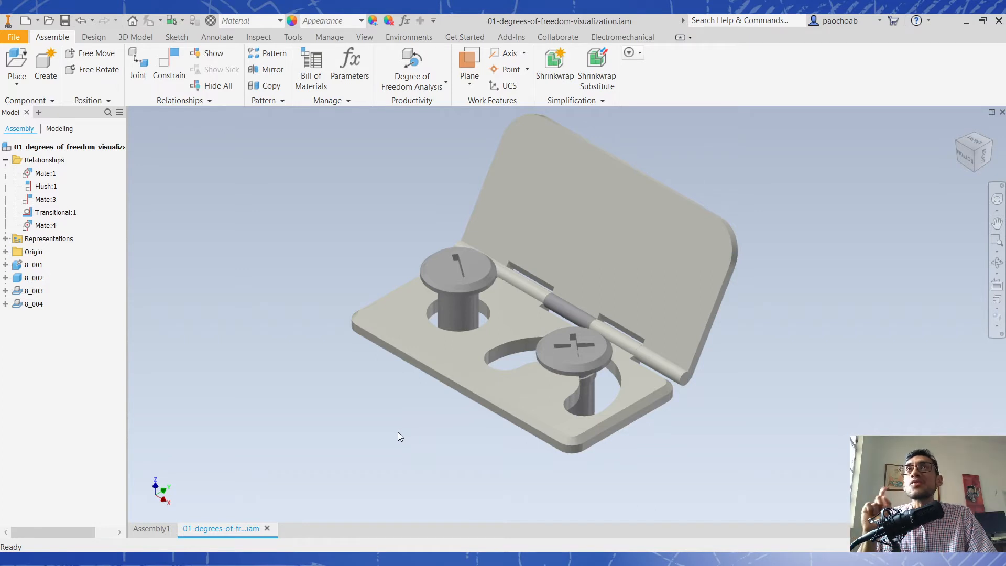
- Display the Degrees of Freedom symbols, compare them with the motion of the lid and both pins, and hide the symbols again
click(365, 37)
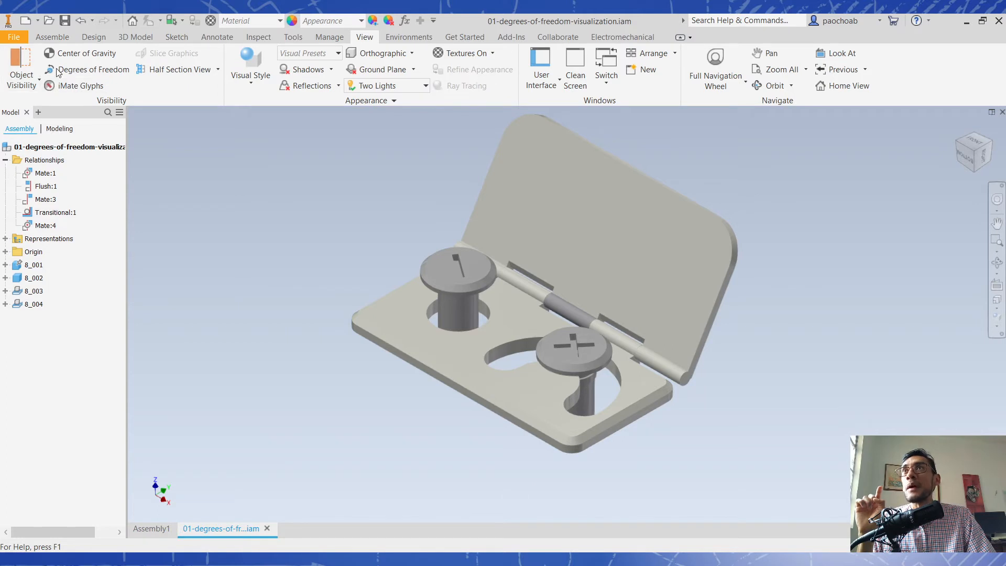
click(122, 71)
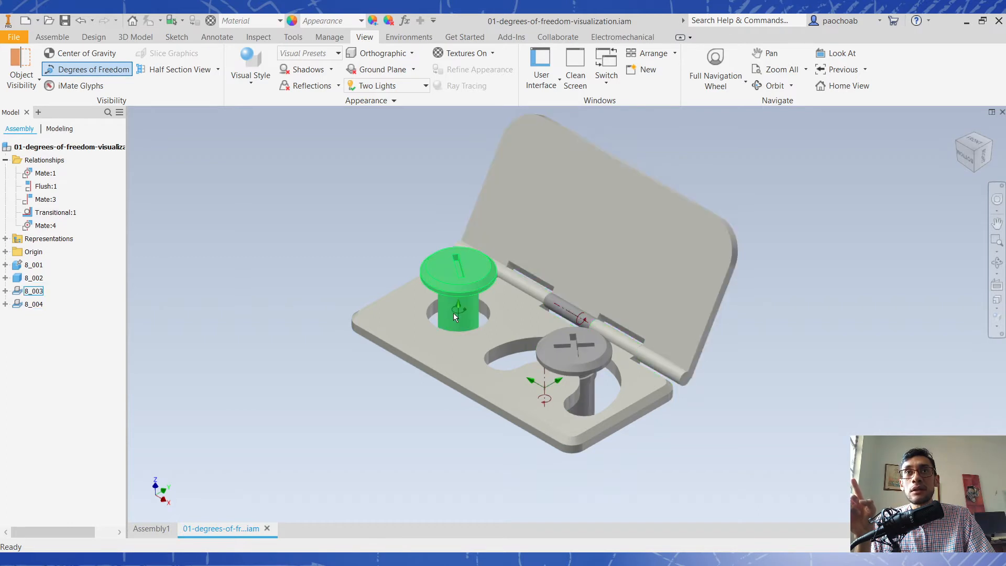
drag(583, 372, 687, 269)
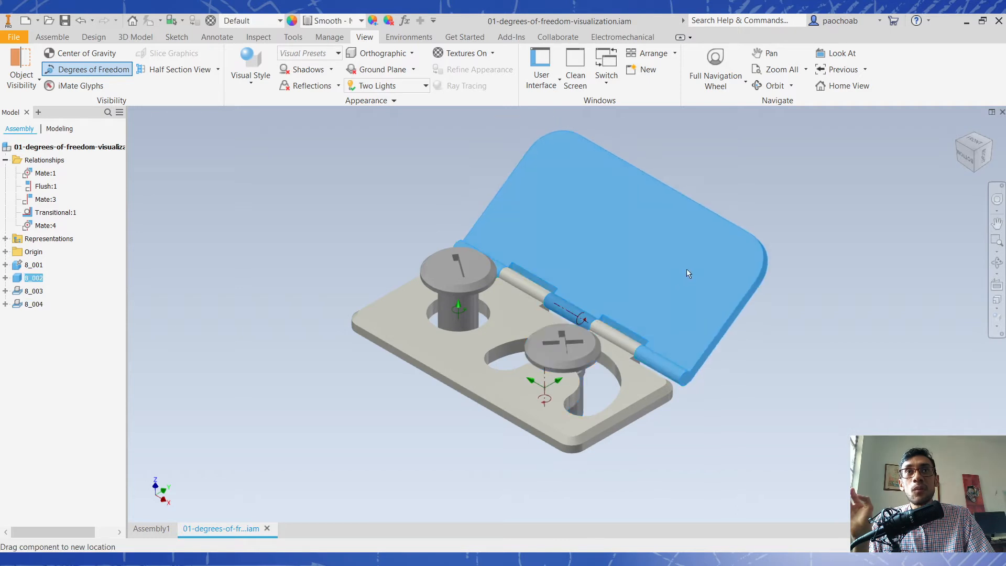
click(583, 322)
click(446, 300)
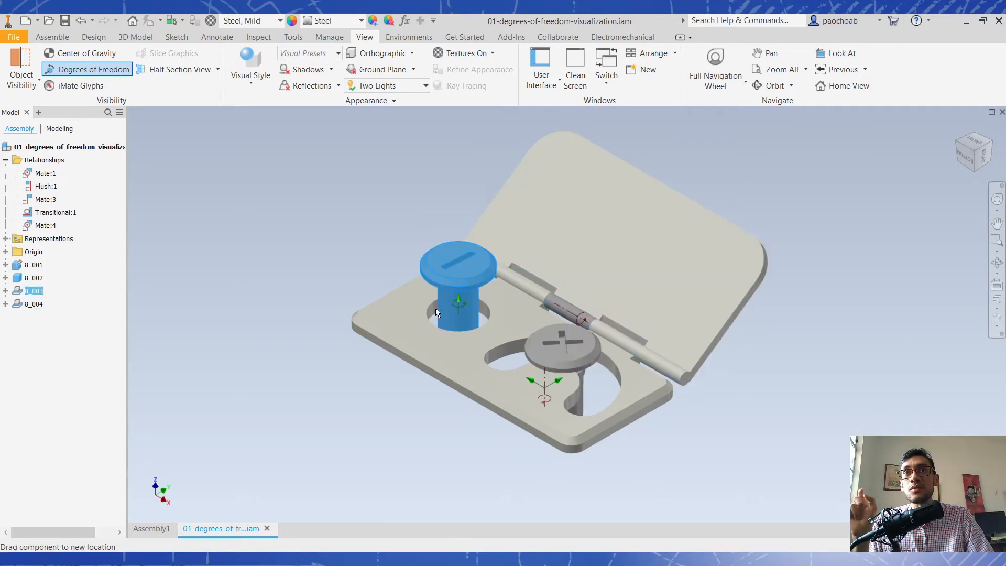
mouse_move(561, 343)
mouse_down()
mouse_move(540, 343)
mouse_move(601, 396)
mouse_move(570, 360)
mouse_move(576, 344)
mouse_up()
click(709, 444)
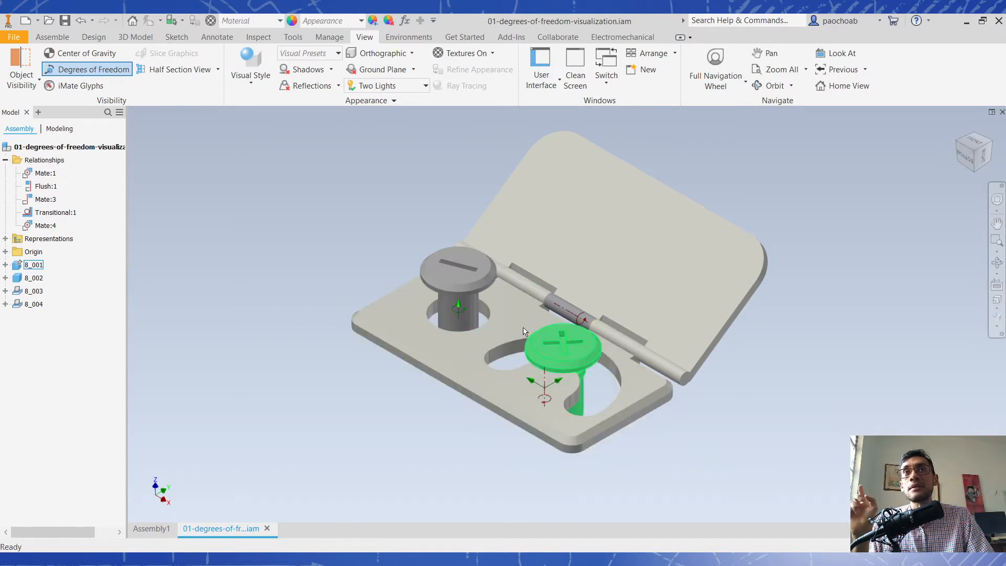
click(118, 73)
click(54, 37)
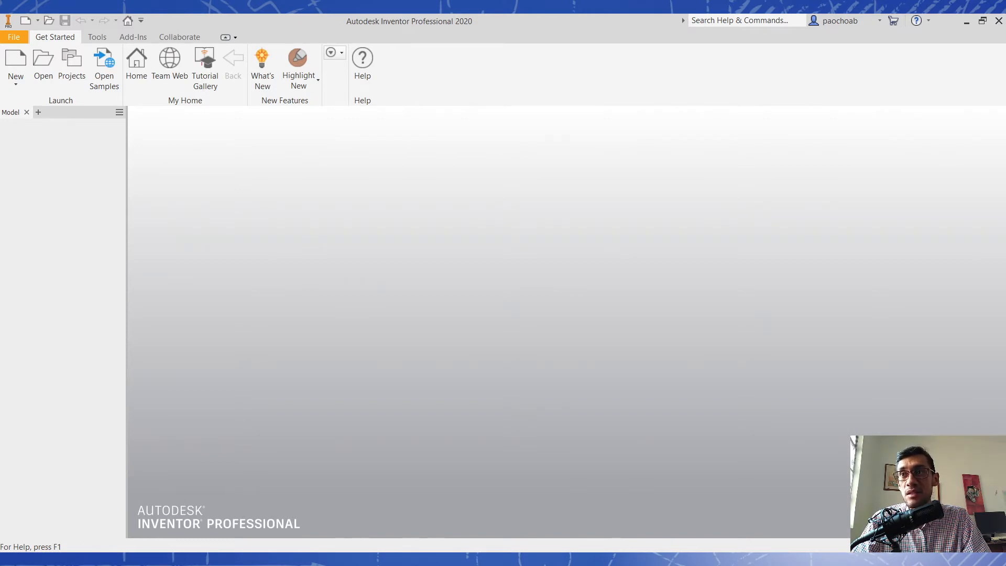
- Open 02-mate-constraint.iam from the 01-constraints-examples folder in File Explorer and bring its parts into view
key(alt+Tab)
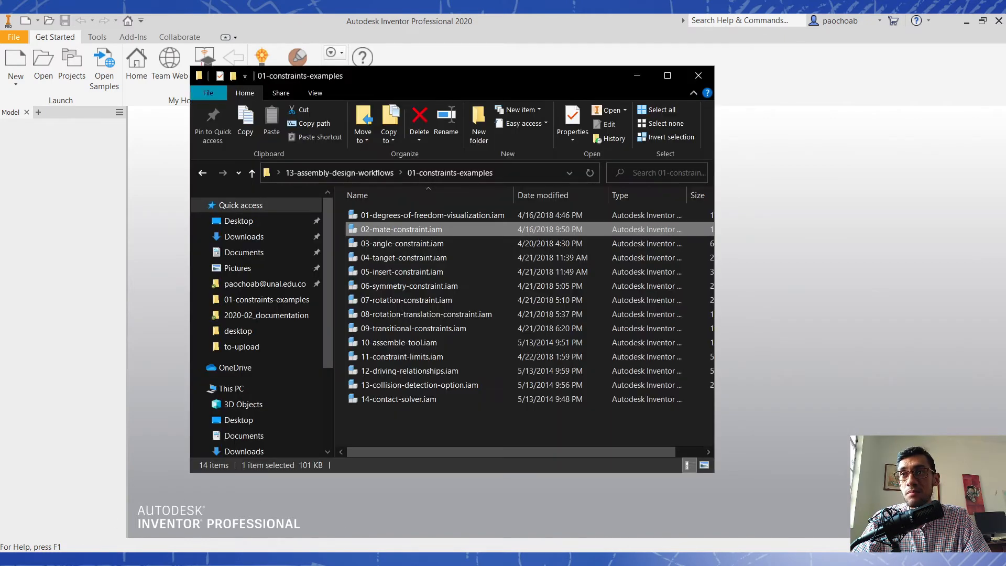
double_click(448, 228)
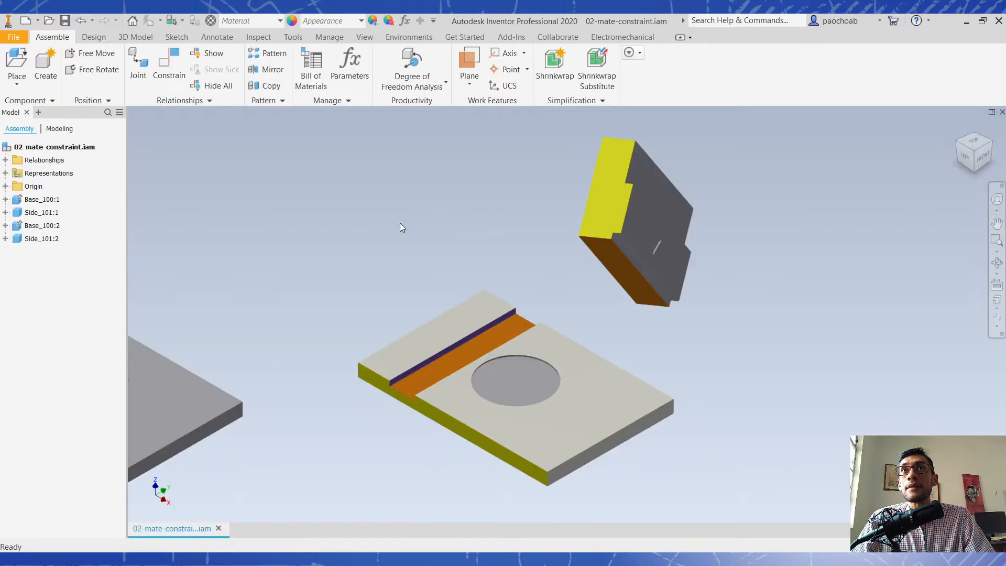
scroll(401, 222, up, 3)
middle_drag(400, 222, 588, 281)
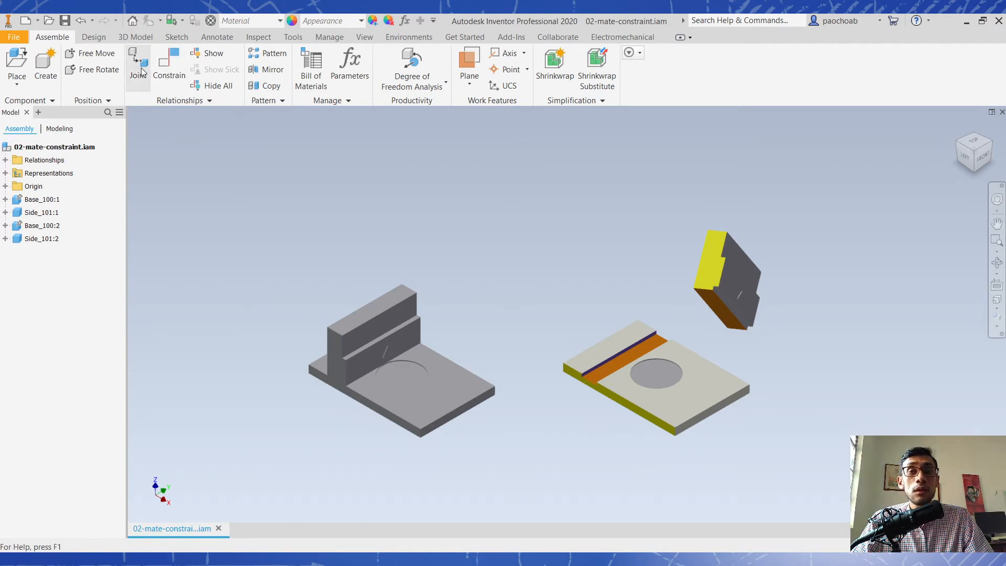
- Start the Constrain command and review the constraint types in the Assembly, Motion, Transitional and Constraint Set categories
click(178, 77)
drag(260, 115, 530, 166)
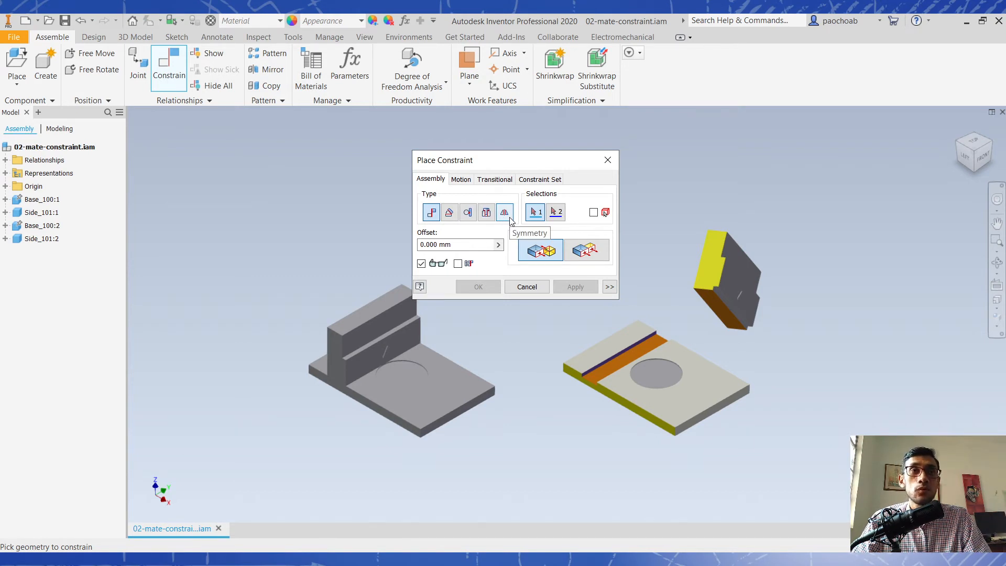
click(468, 181)
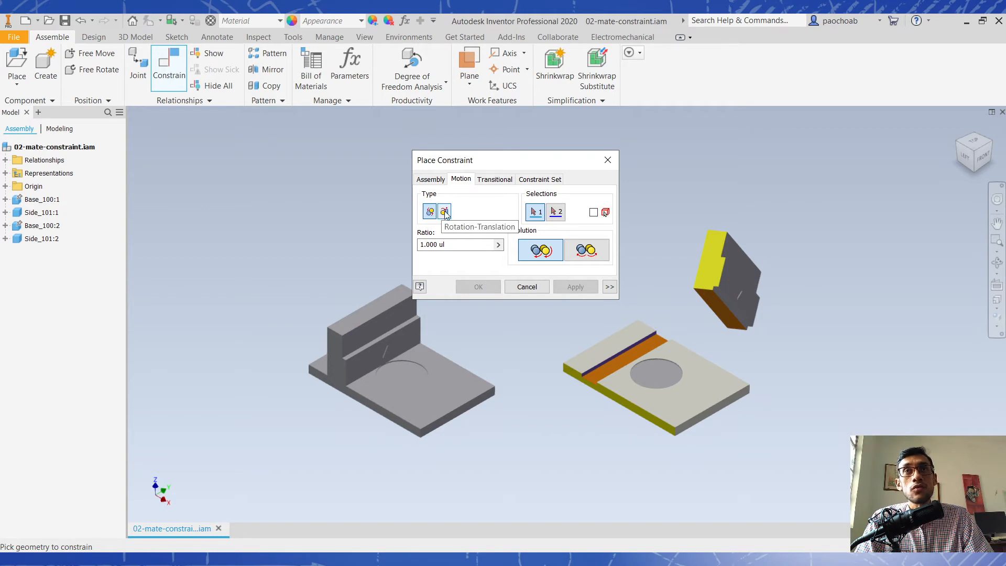
click(494, 180)
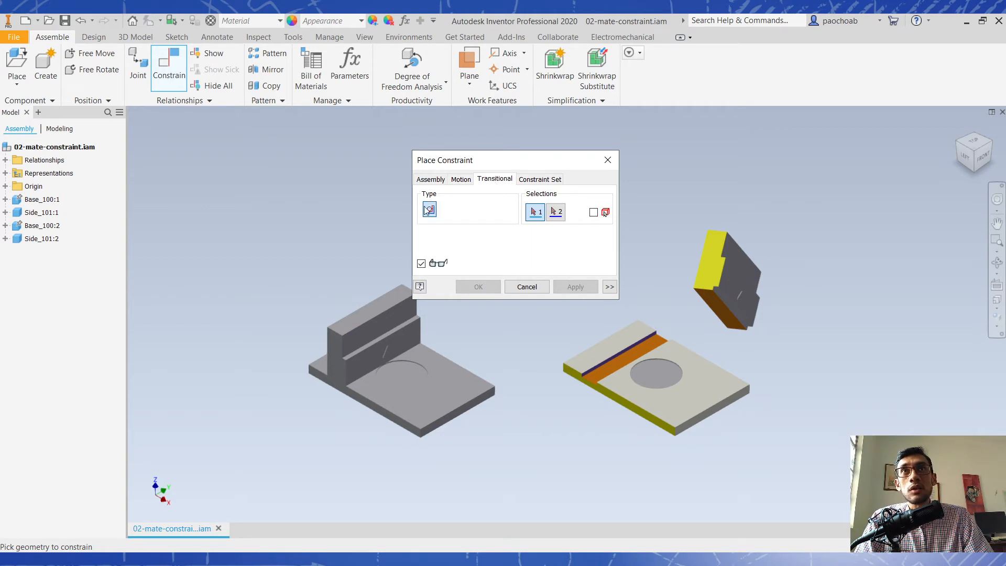
click(545, 180)
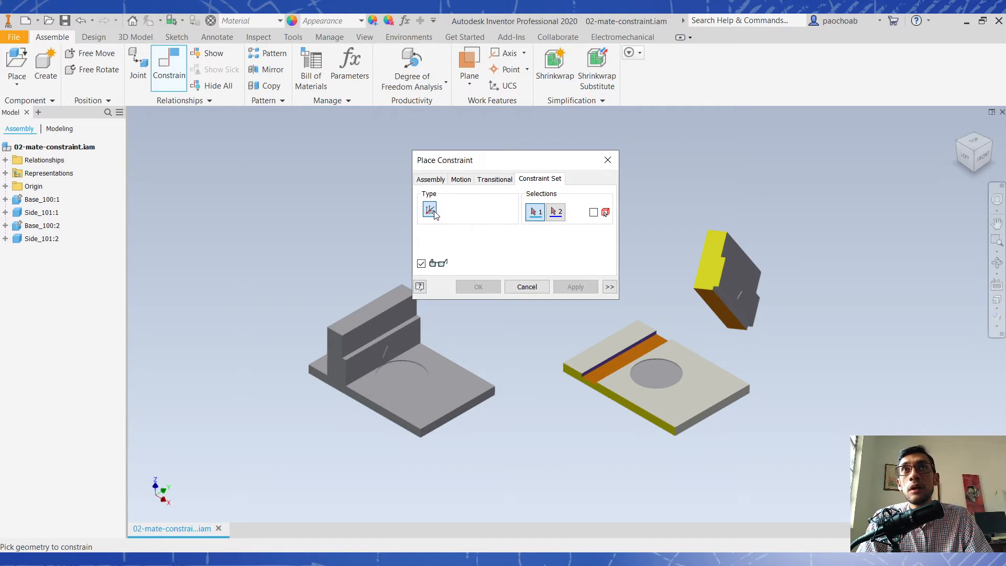
- Return to the Assembly constraint types, review the Mate and Flush solutions, and compare the finished example with the colour-coded loose parts
click(433, 179)
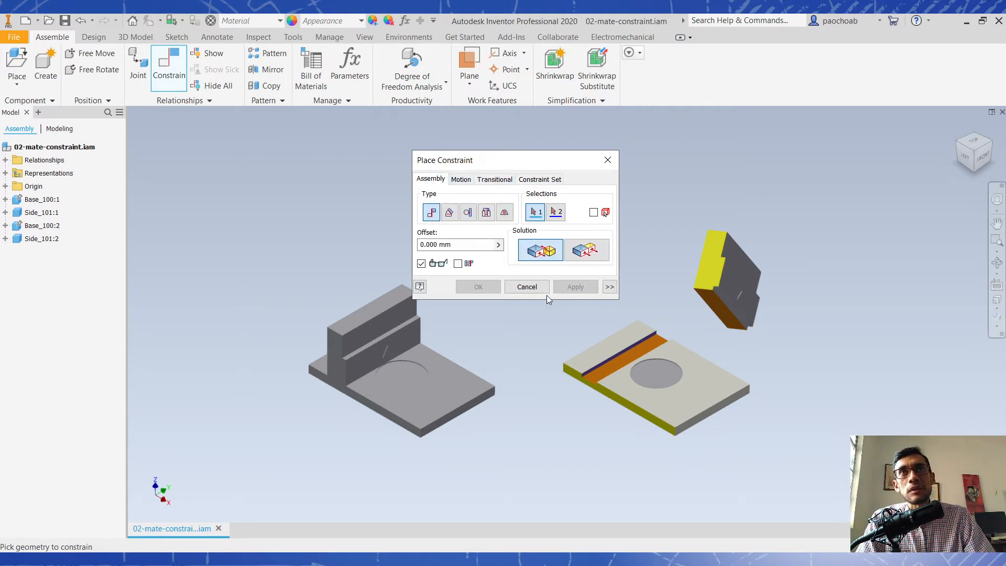
drag(503, 158, 524, 153)
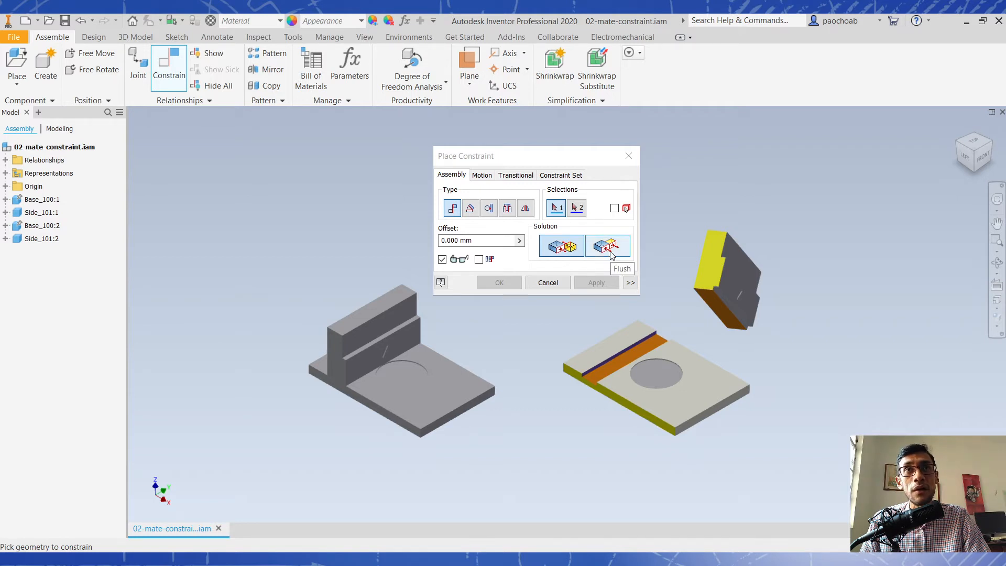
scroll(756, 218, down, 5)
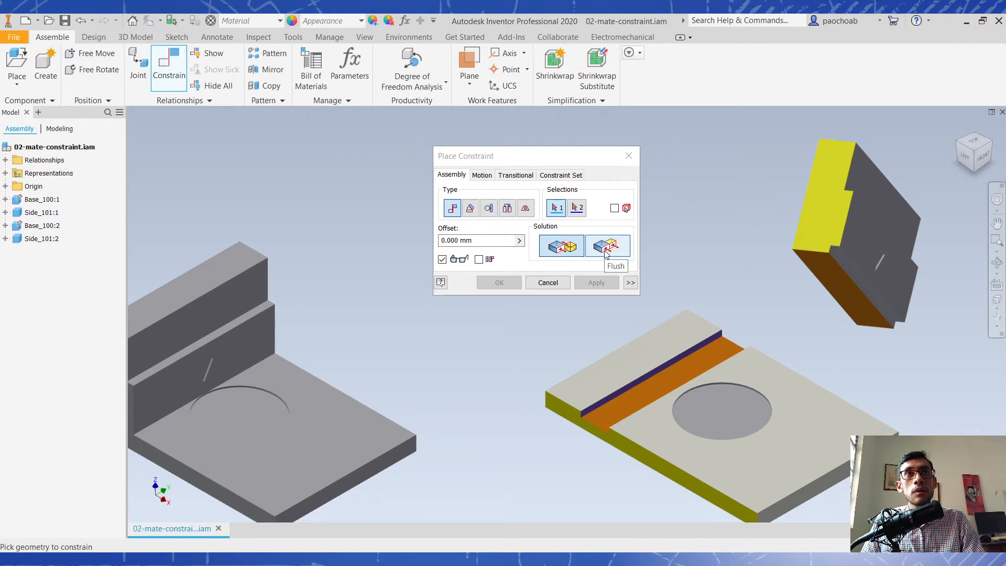
middle_drag(591, 353, 646, 337)
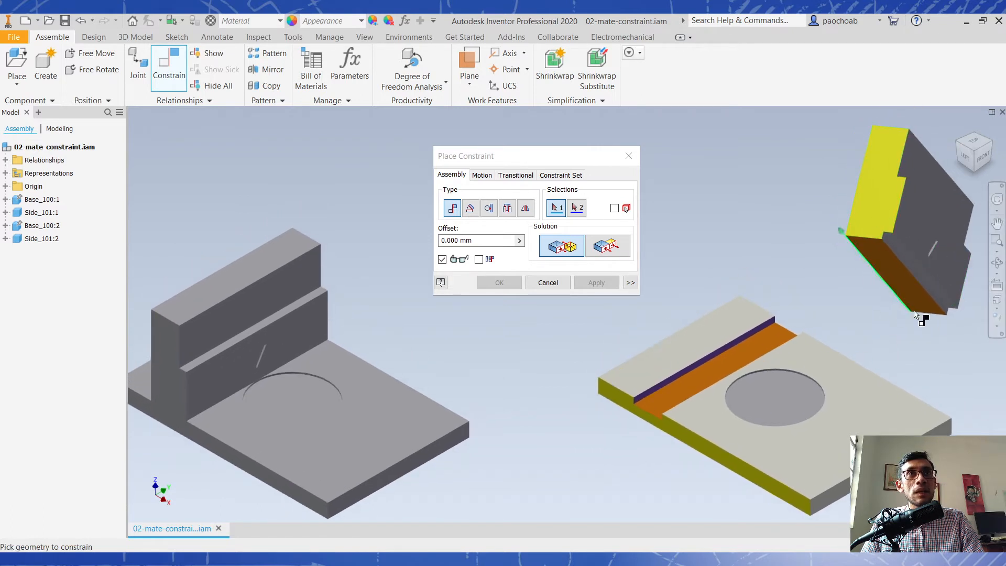
middle_drag(824, 314, 853, 297)
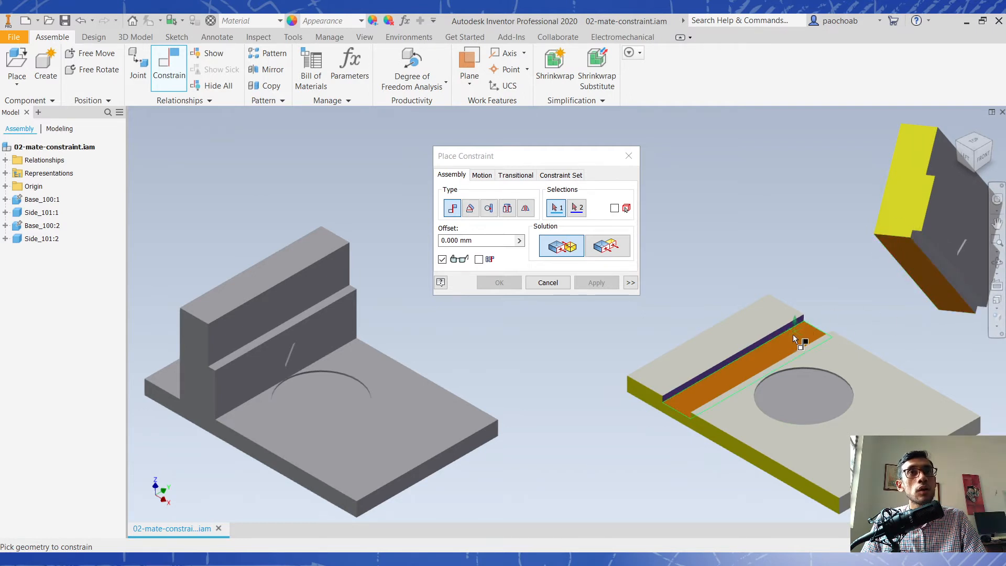
middle_drag(416, 313, 445, 281)
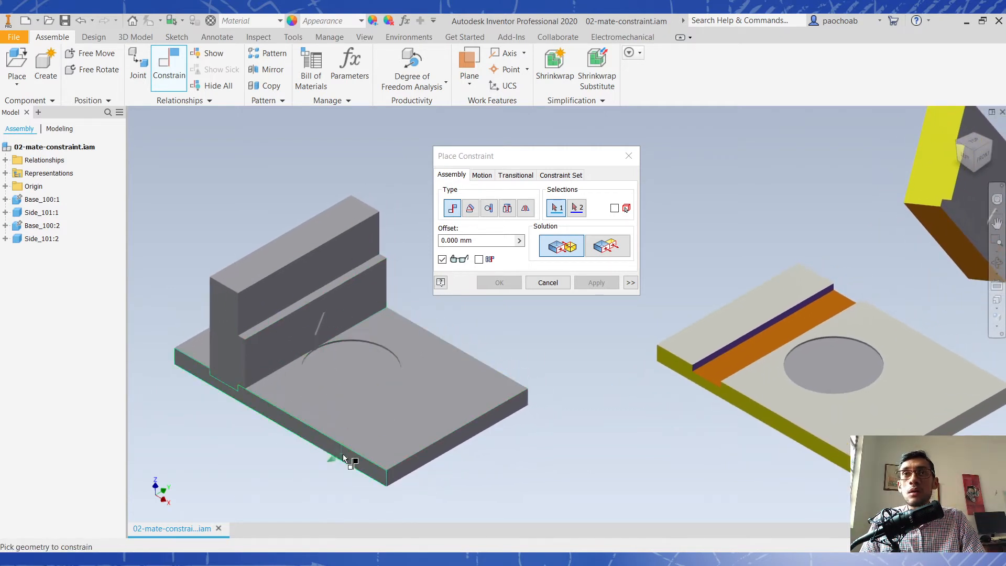
middle_drag(628, 387, 524, 413)
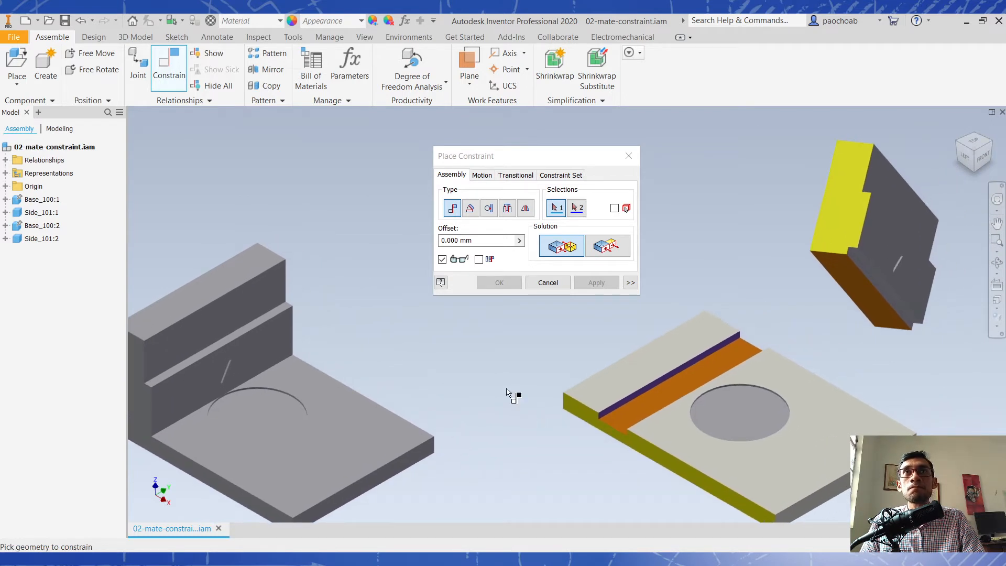
- Mate the orange bottom face of Side_101:2 to the orange groove floor of Base_100:2 with a 0 mm offset
click(854, 289)
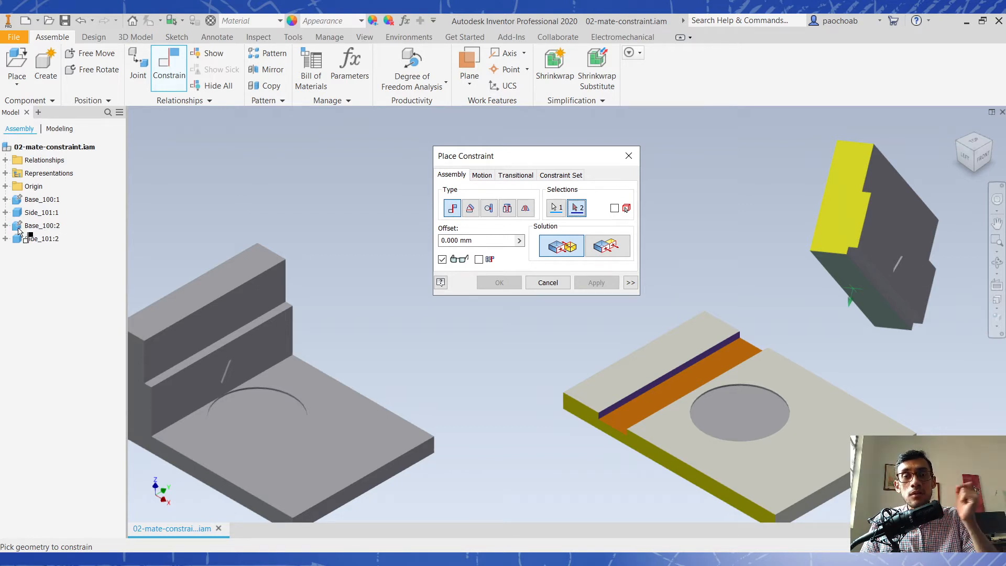
middle_drag(297, 376, 351, 357)
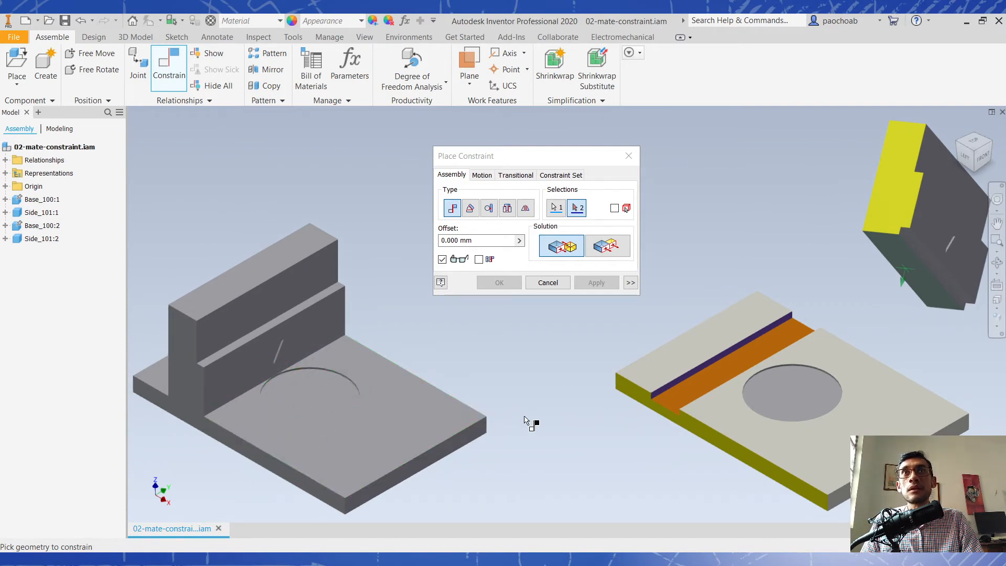
middle_drag(546, 429, 512, 419)
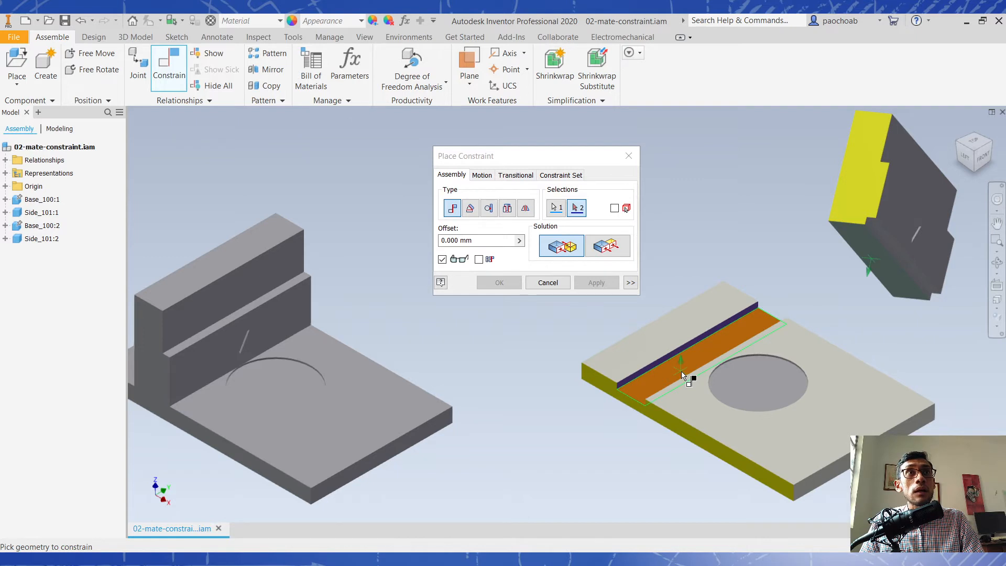
click(692, 360)
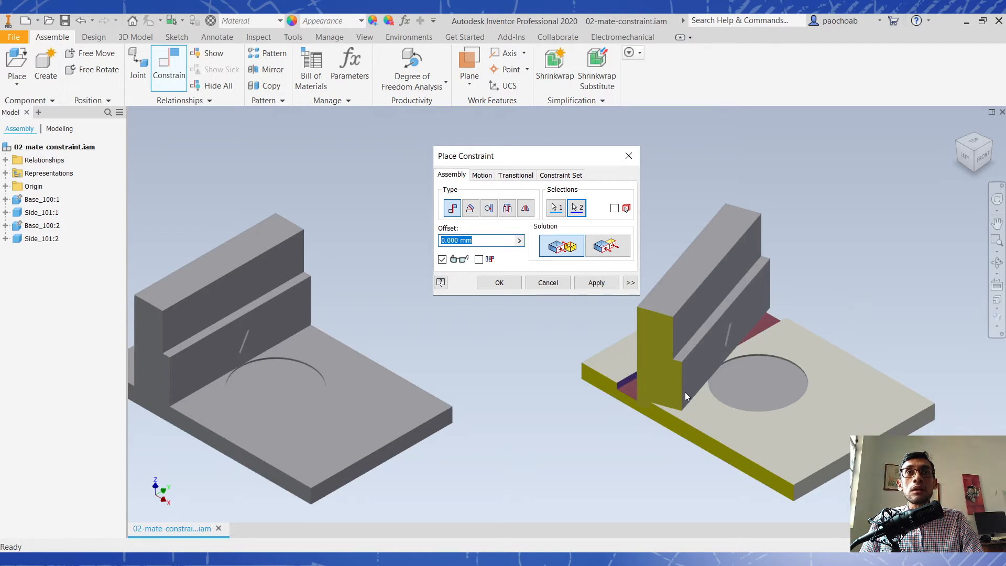
middle_drag(685, 392, 749, 410)
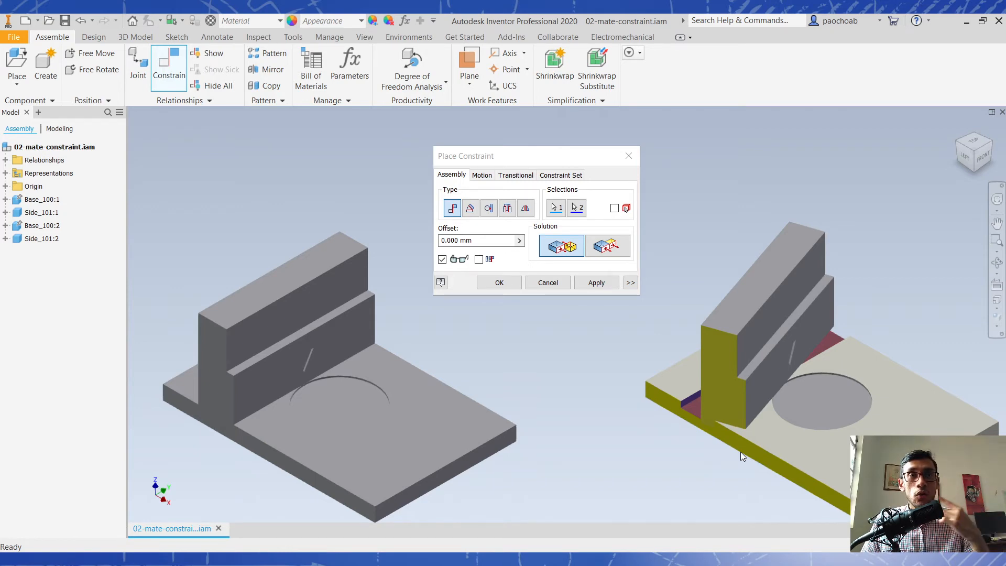
click(595, 282)
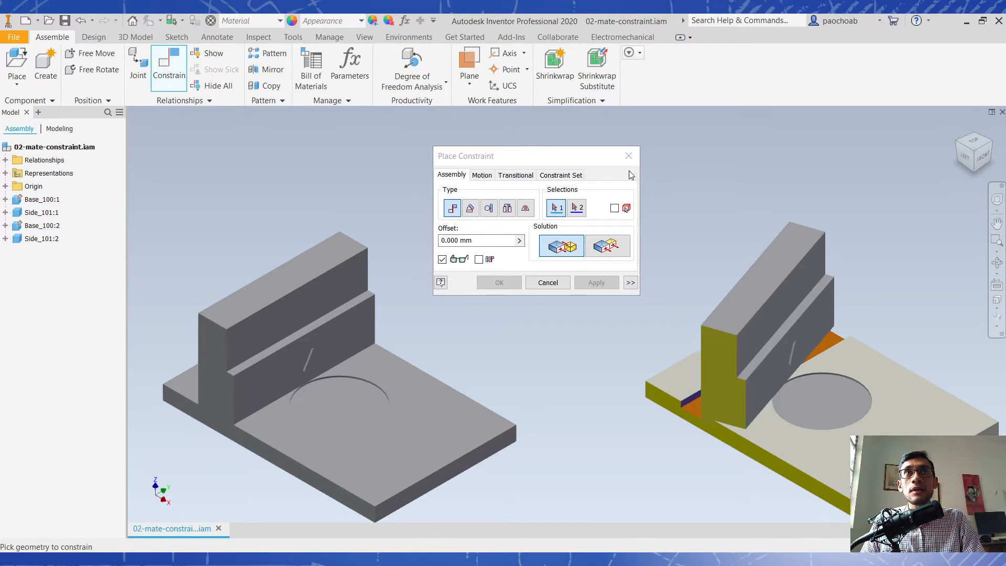
key(Escape)
- Move Side_101:2 around and check from the left view which motions the face mate still allows
drag(739, 328, 604, 277)
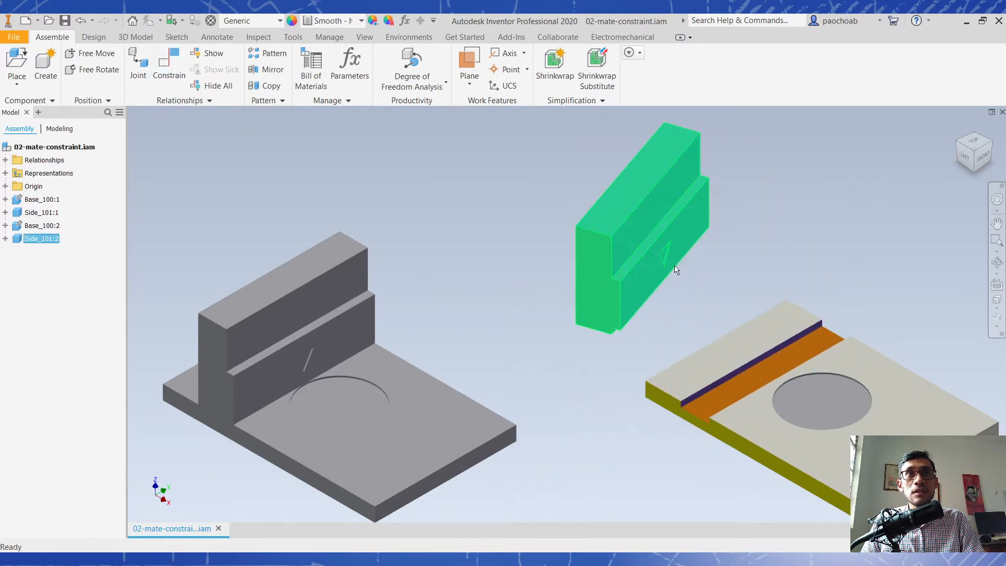
click(967, 157)
scroll(636, 322, down, 3)
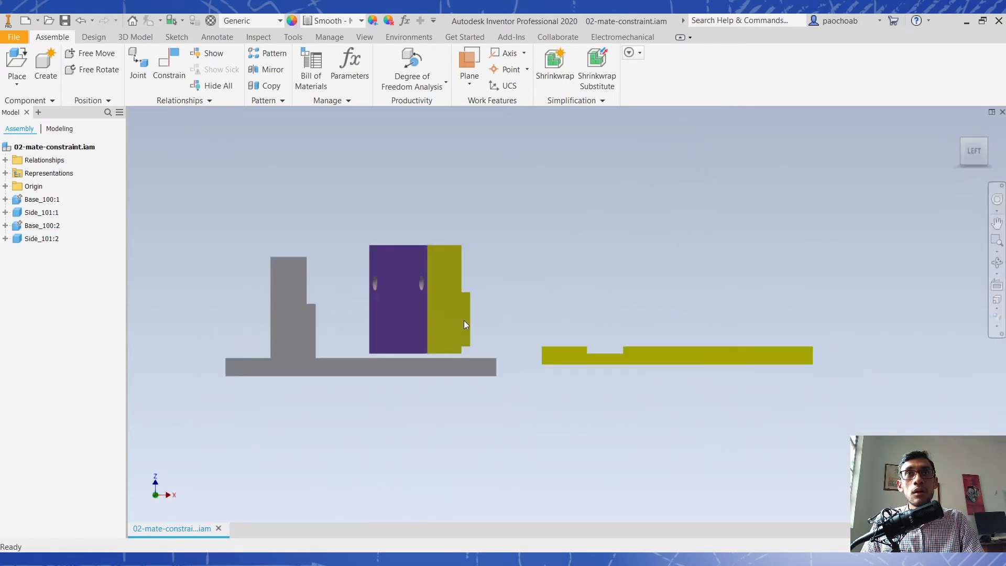
drag(416, 300, 839, 336)
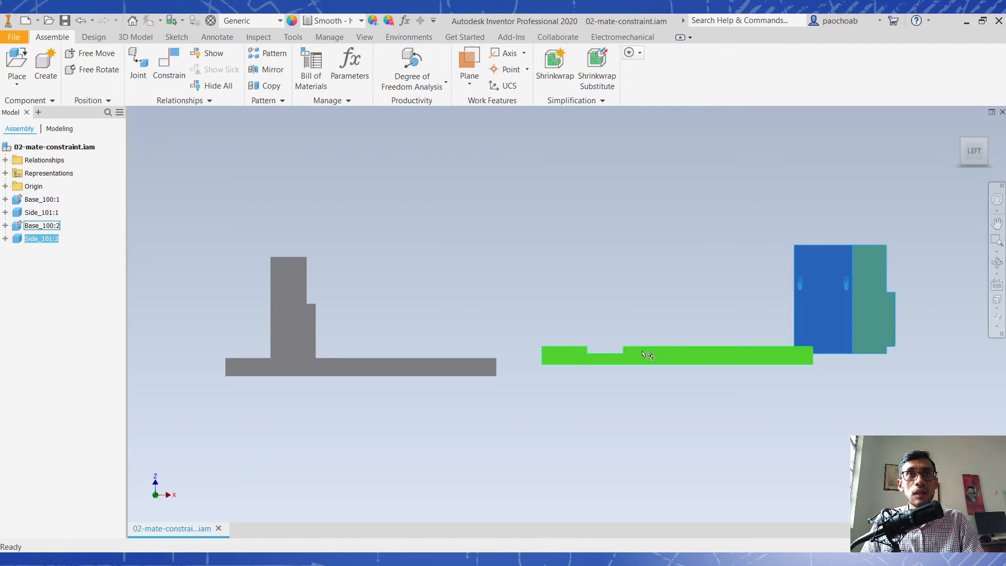
middle_drag(918, 283, 859, 327)
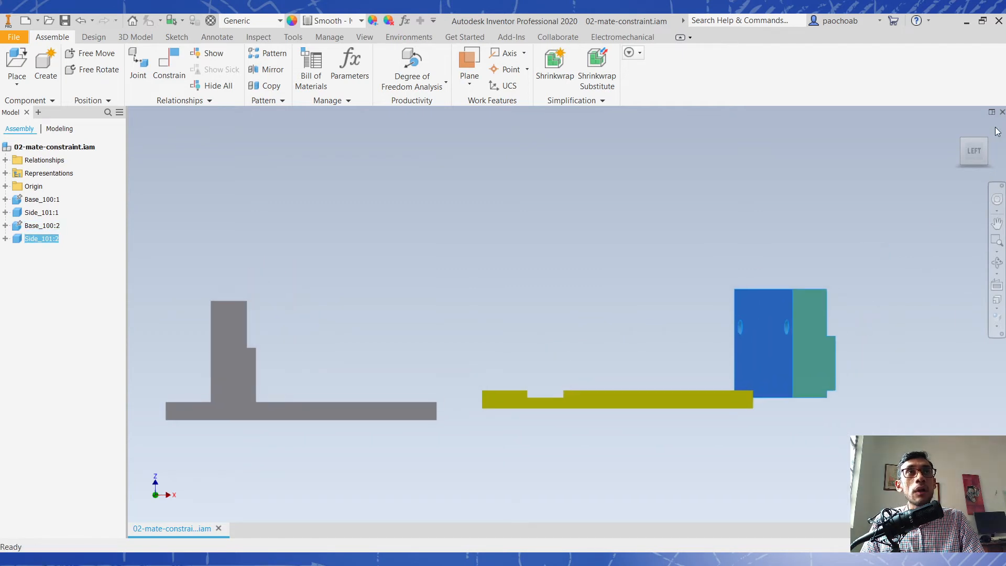
click(986, 140)
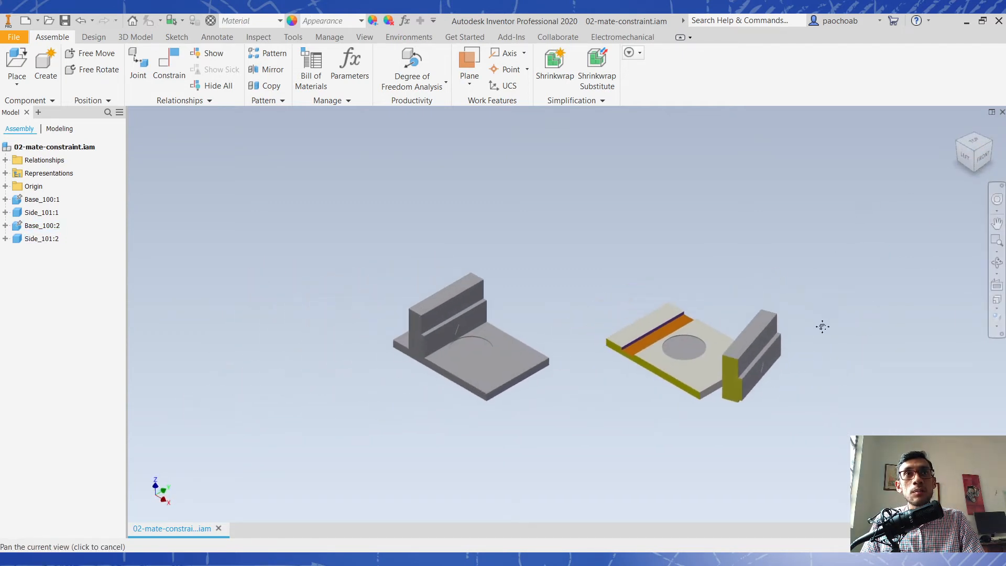
- Inspect Side_101:2 and Base_100:2 from below and above to check how their mated faces line up
scroll(726, 383, down, 5)
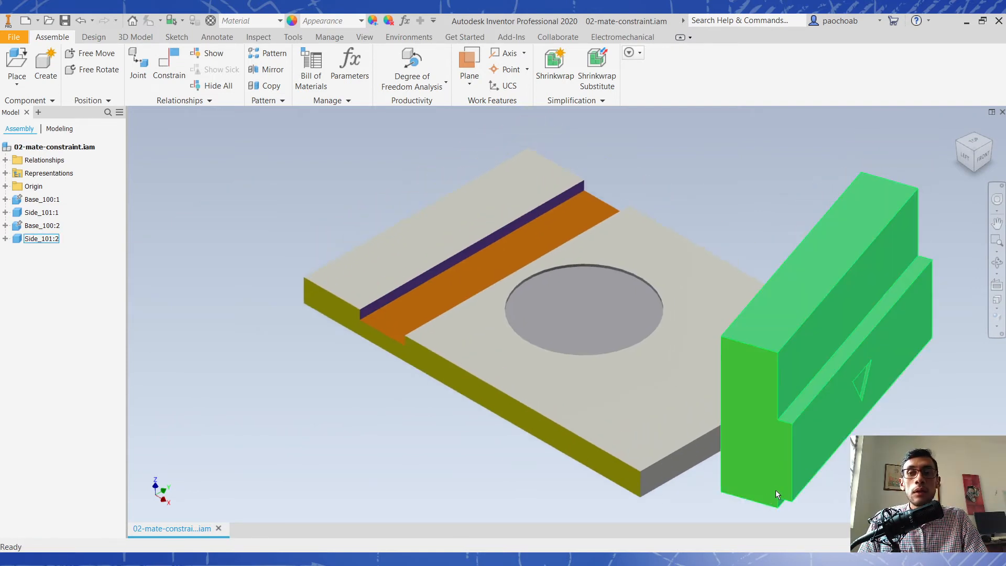
shift+middle_drag(776, 489, 781, 406)
click(836, 239)
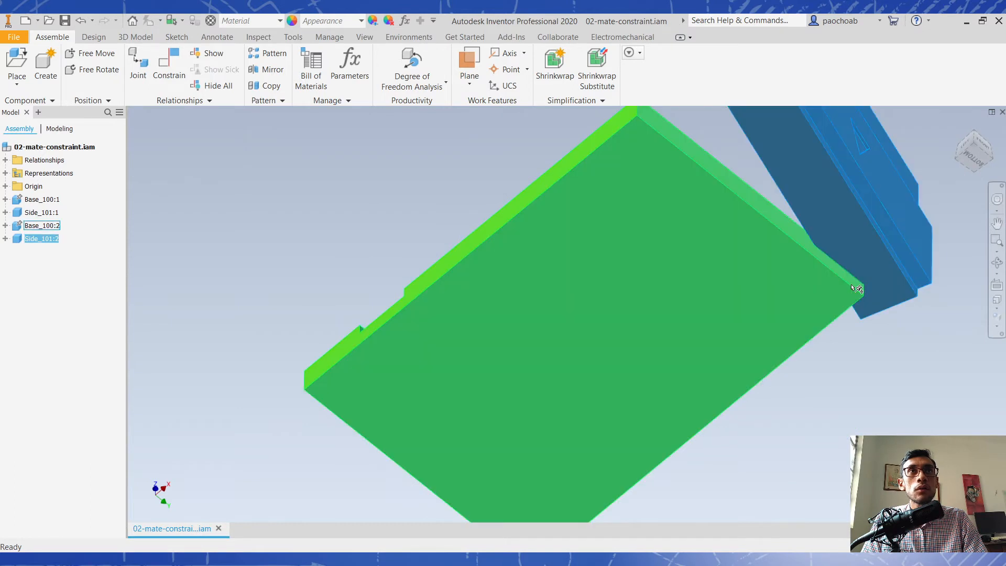
shift+middle_drag(837, 278, 860, 348)
middle_drag(750, 369, 741, 530)
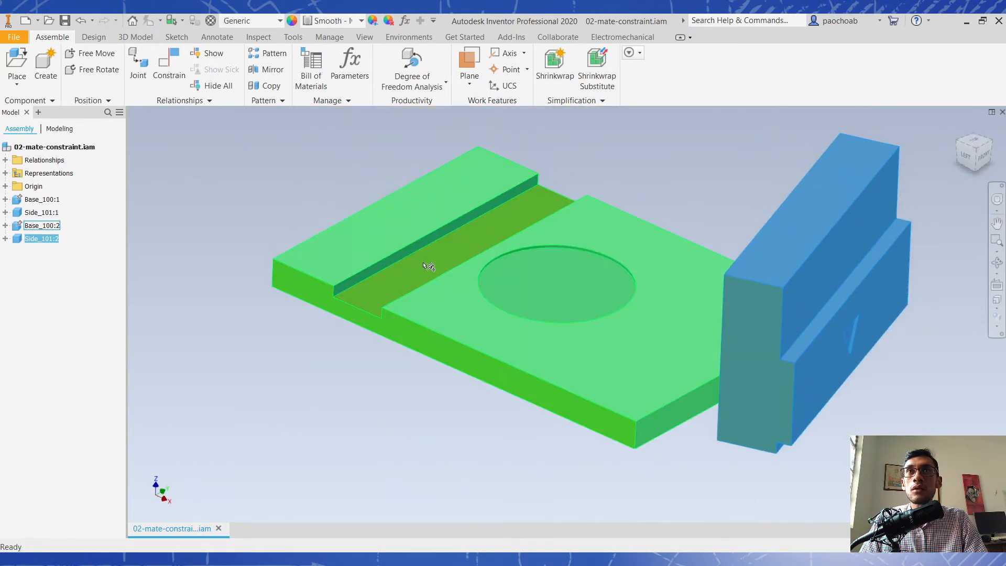
middle_drag(539, 469, 544, 499)
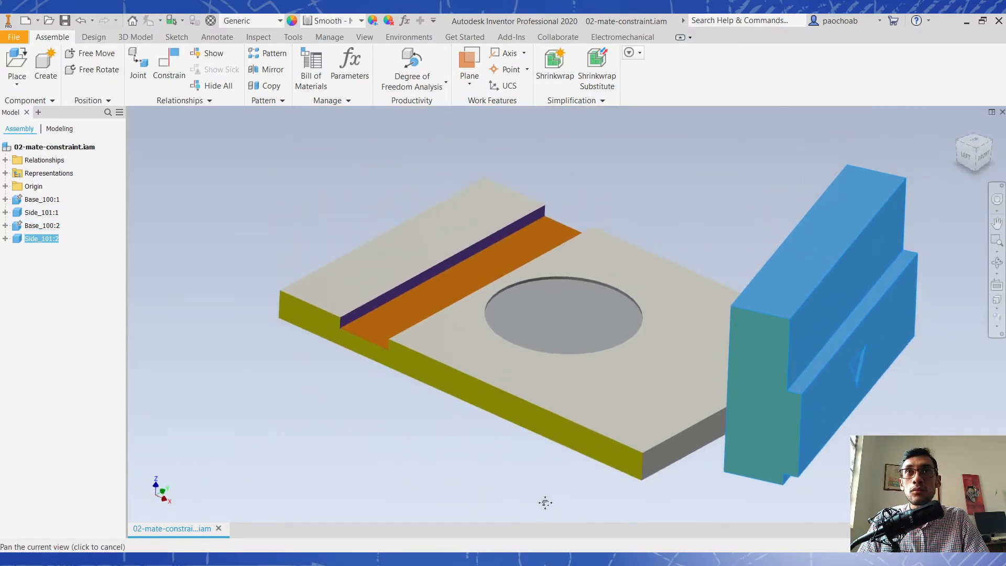
click(259, 398)
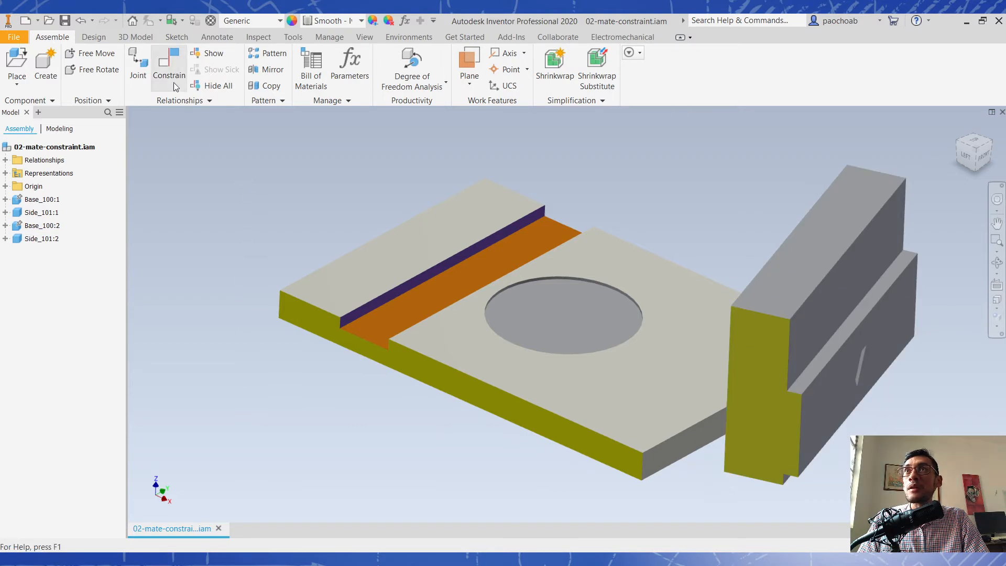
- Add a flush constraint with 0 mm offset between the yellow end face of Side_101:2 and the yellow side face of Base_100:2
click(169, 66)
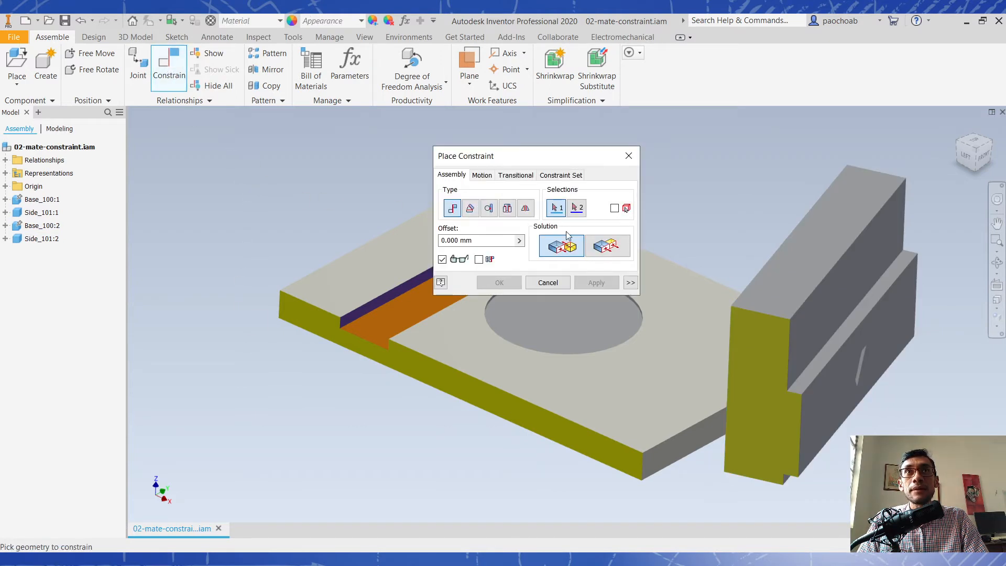
click(754, 406)
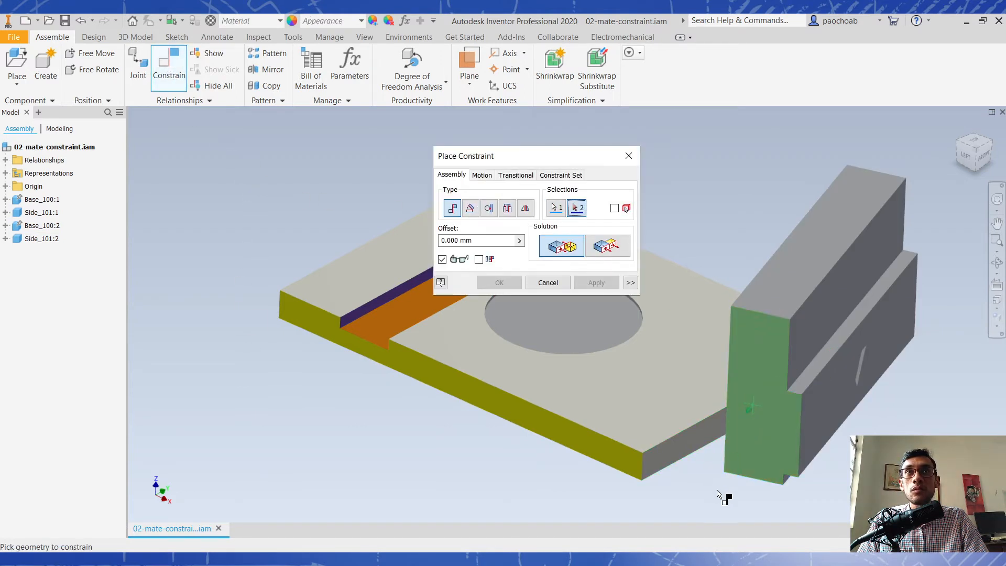
click(614, 250)
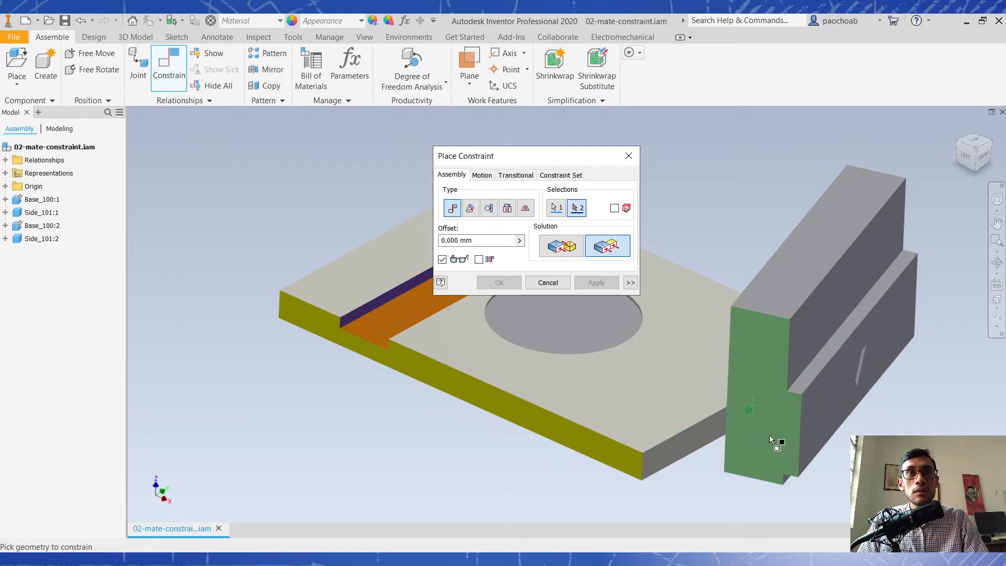
click(611, 446)
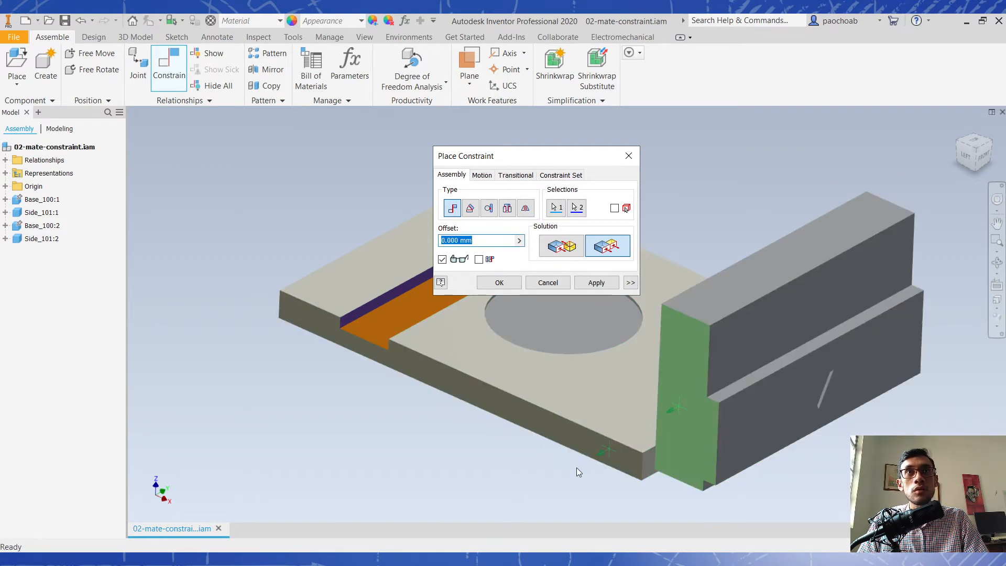
click(606, 284)
click(630, 156)
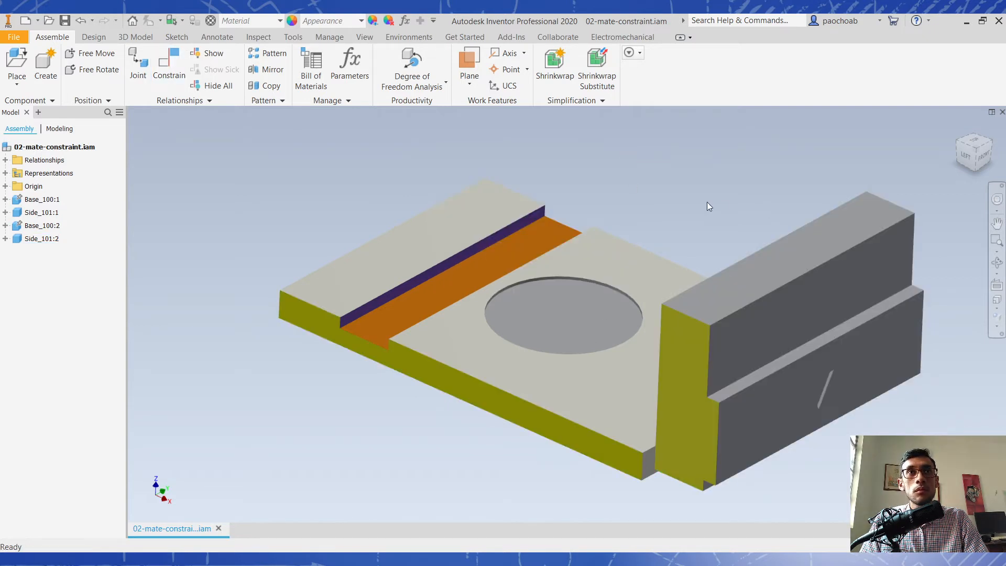
- Slide Side_101:2 across Base_100:2 to test its remaining freedom and inspect the flush faces from several angles
shift+middle_drag(695, 228, 736, 216)
drag(863, 367, 577, 267)
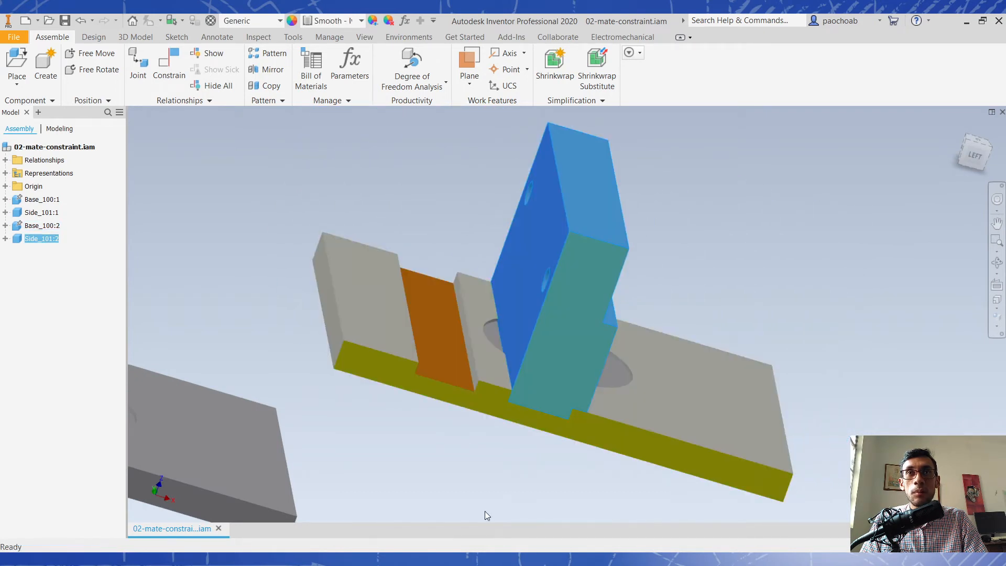
shift+middle_drag(610, 491, 502, 488)
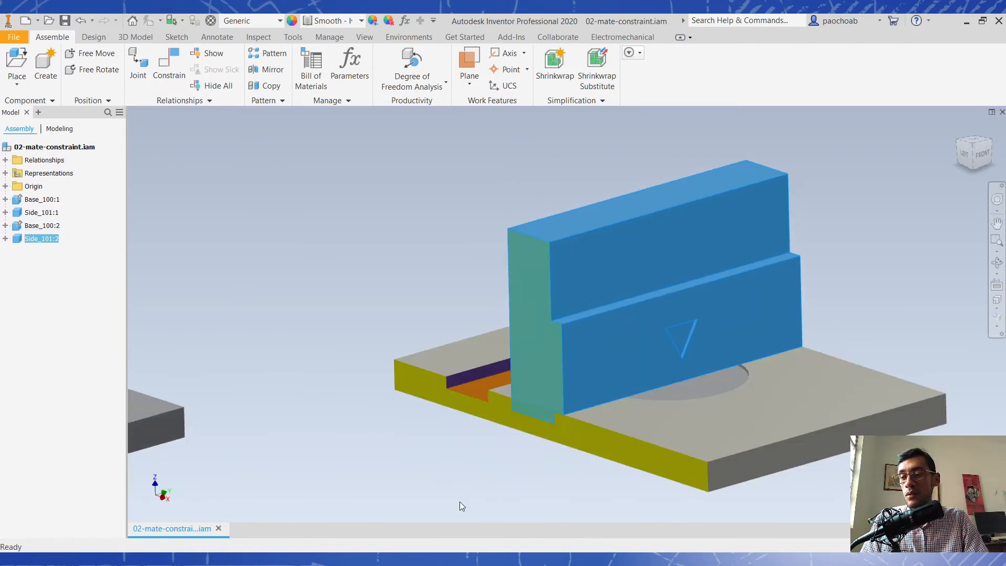
shift+middle_drag(467, 470, 809, 300)
click(797, 291)
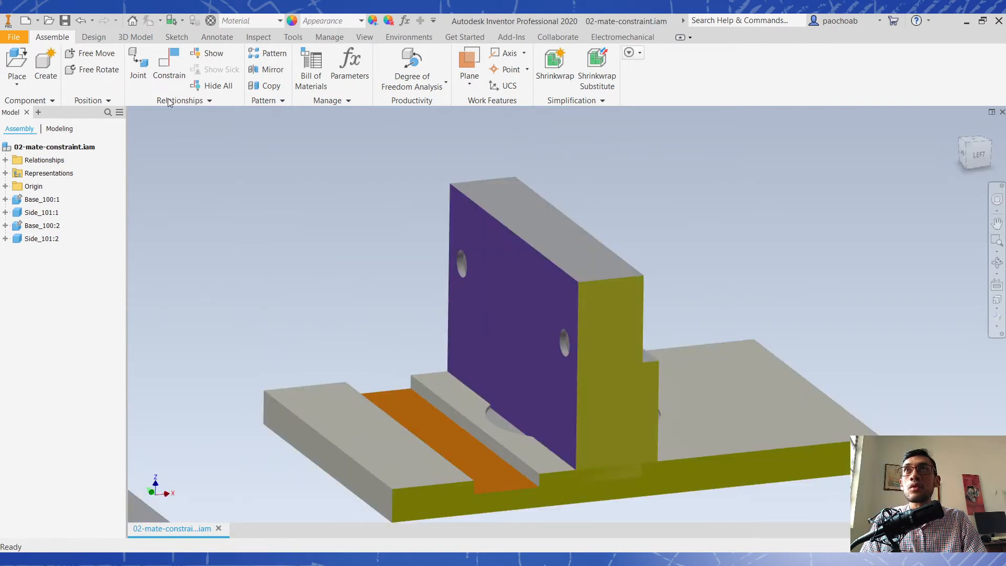
- Mate the purple back face of Side_101:2 to the purple groove wall of Base_100:2 with a 0 mm offset
click(159, 52)
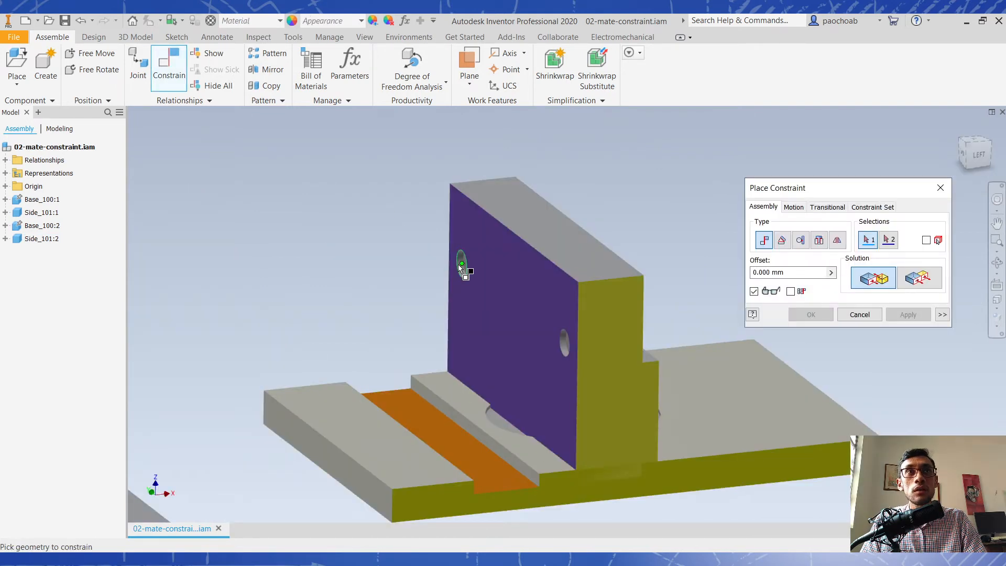
click(518, 311)
shift+middle_drag(557, 344, 487, 361)
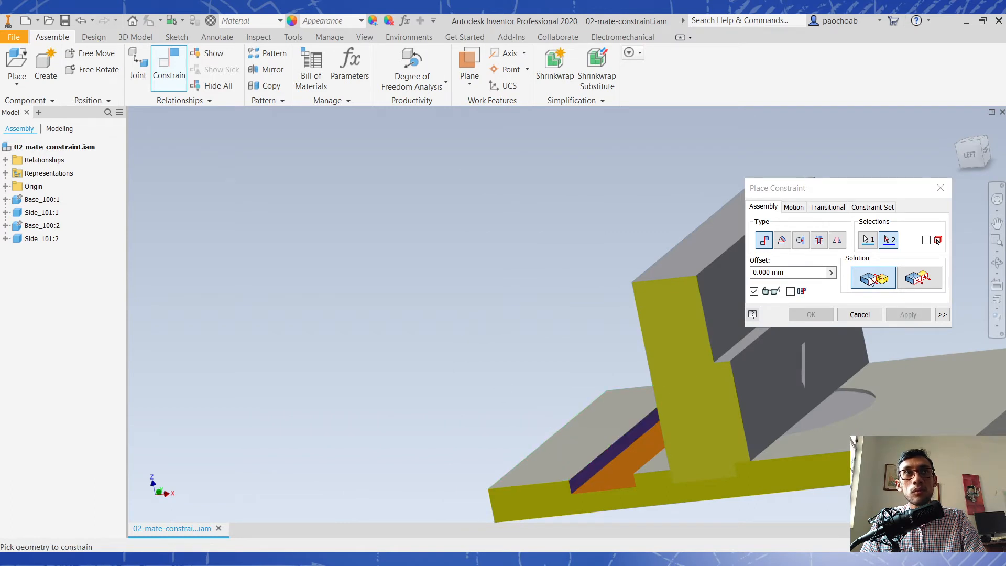
click(611, 454)
click(890, 318)
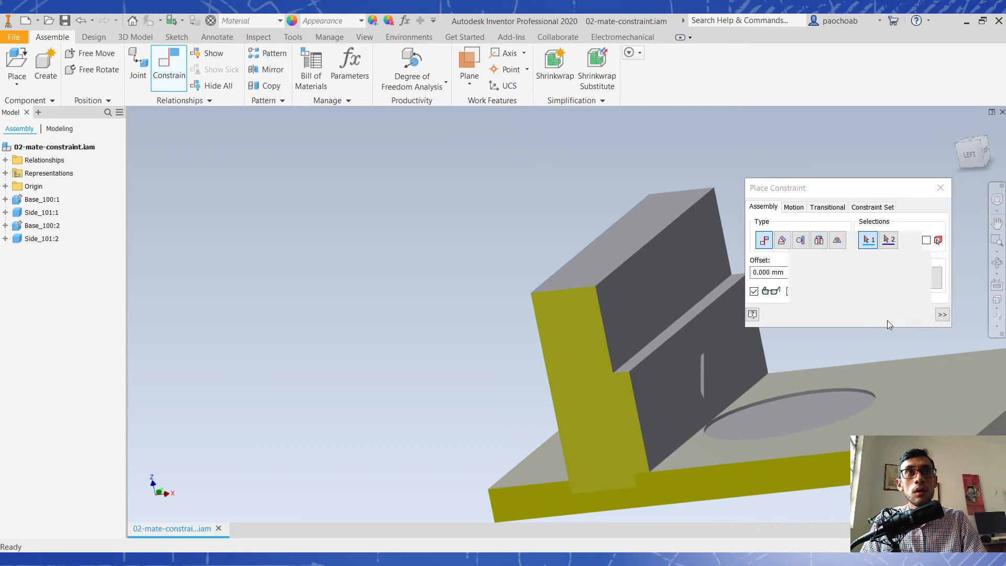
scroll(781, 361, up, 3)
shift+middle_drag(811, 365, 654, 336)
click(941, 187)
click(968, 137)
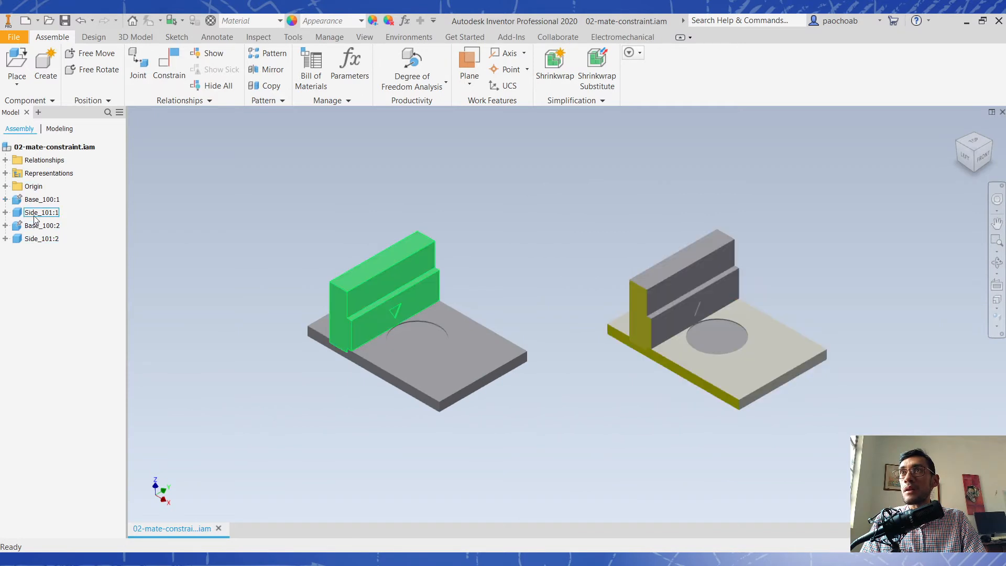
- Review the assembly's relationships by highlighting Mate:3, Flush:3 and Mate:4 and examining the faces each one ties together on Side_101:2 and Base_100:2
scroll(726, 352, down, 3)
drag(552, 310, 619, 347)
click(438, 405)
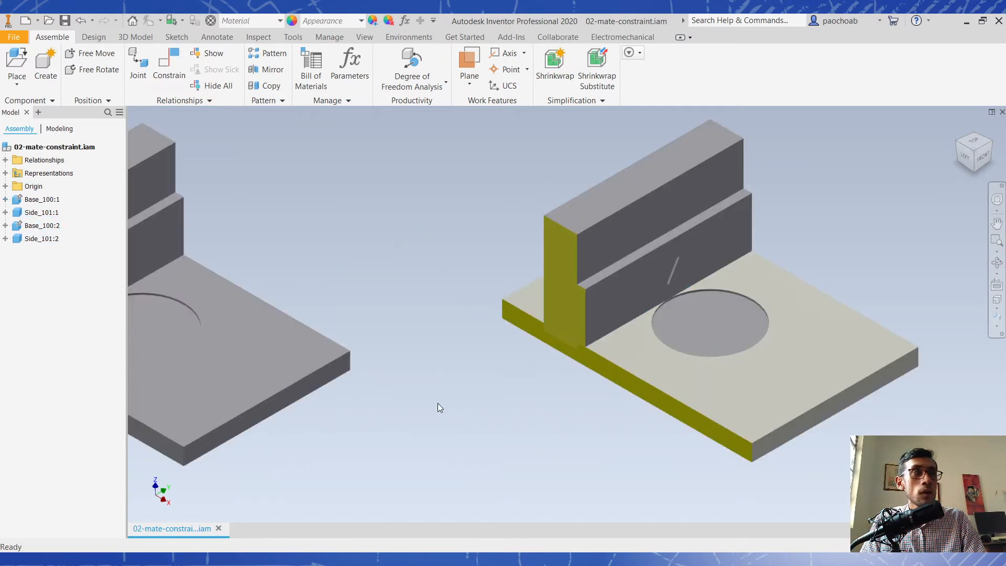
click(5, 160)
click(46, 173)
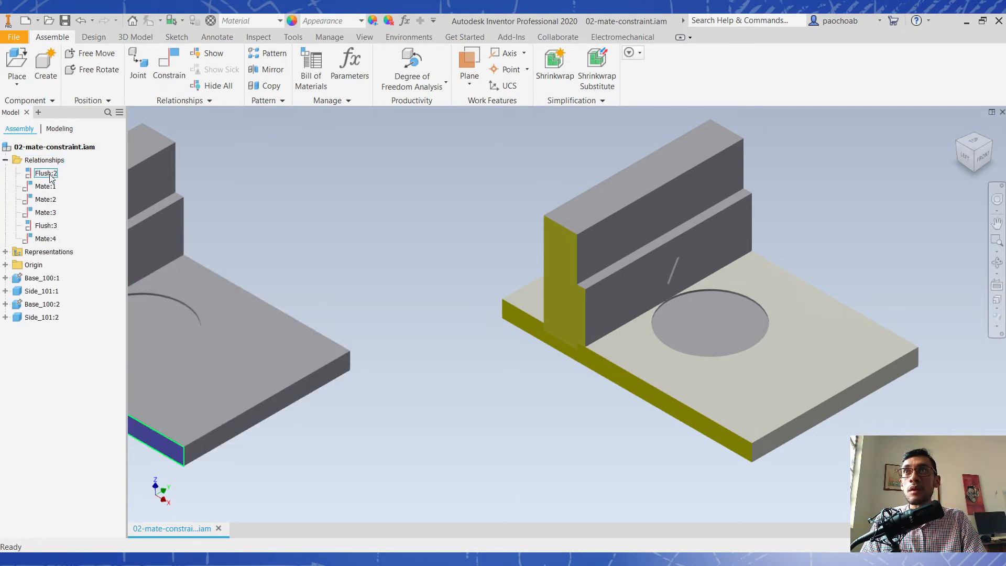
click(46, 212)
click(47, 225)
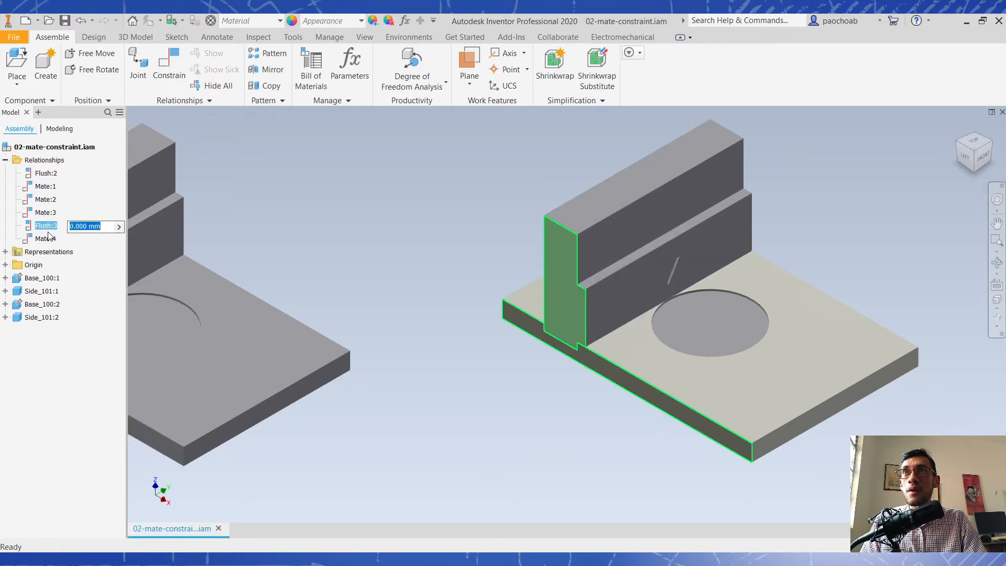
click(46, 238)
click(523, 433)
scroll(523, 432, down, 3)
middle_drag(523, 431, 599, 421)
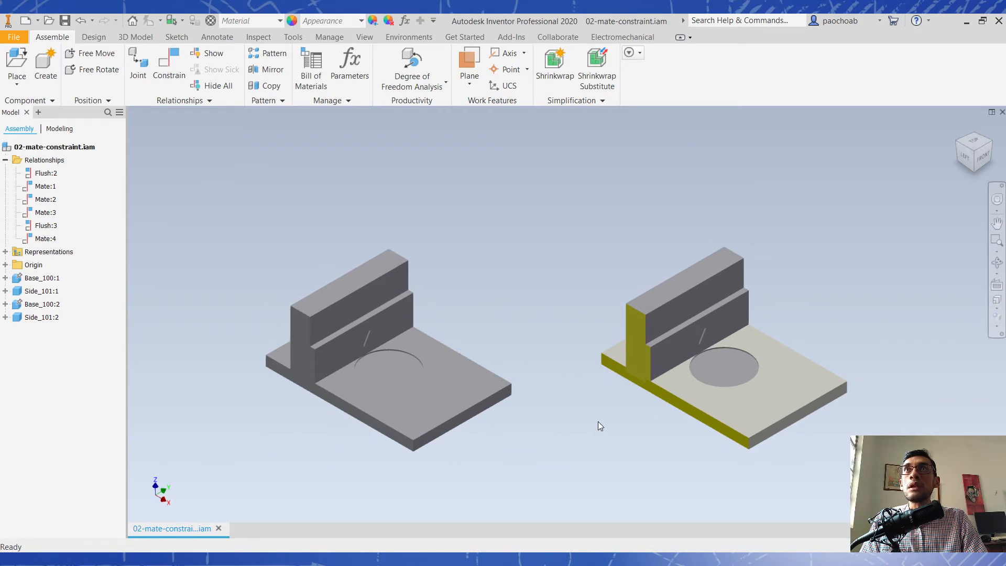
- Start a new constraint and review the Mate and Flush solutions beside the coloured faces of Side_101:2, without selecting any geometry
key(c)
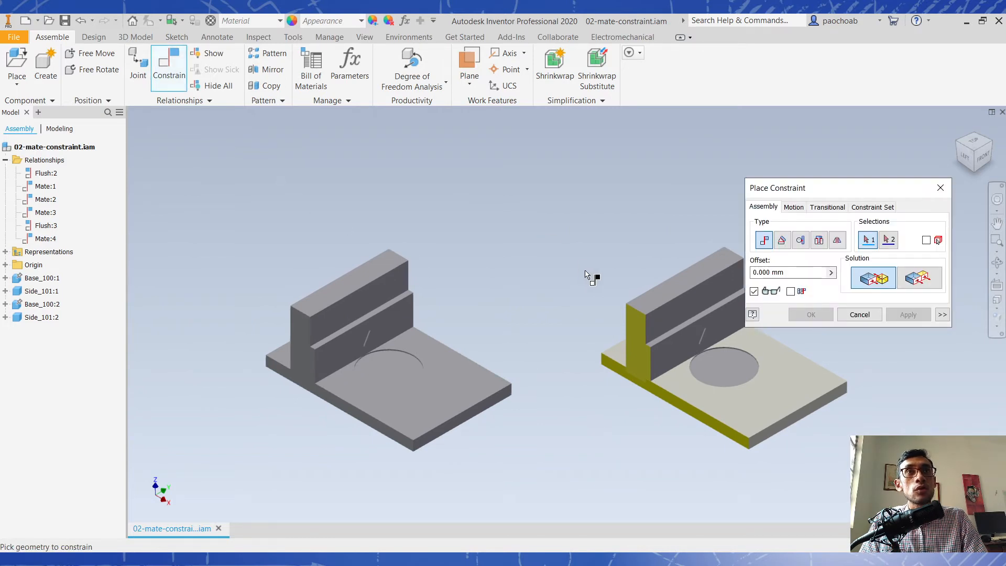
middle_drag(651, 372, 586, 382)
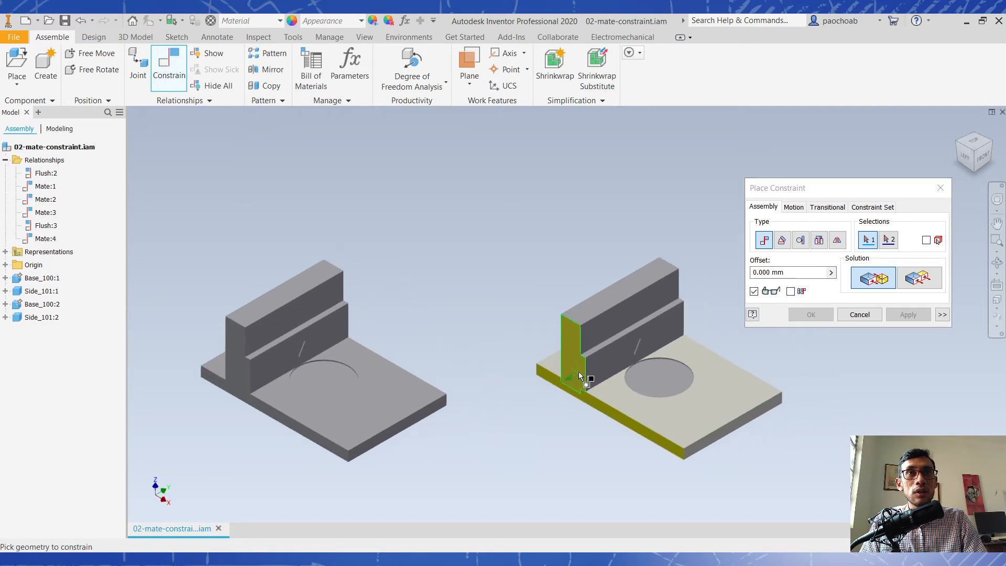
scroll(587, 382, up, 3)
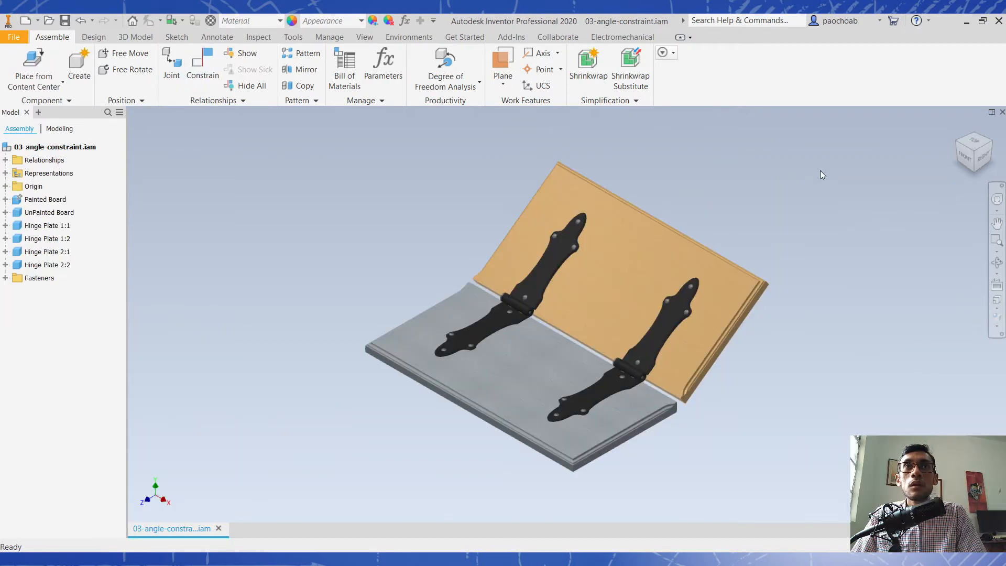
- In the 03-angle-constraint.iam assembly, swing the UnPainted Board about its hinges to a more upright position
click(659, 222)
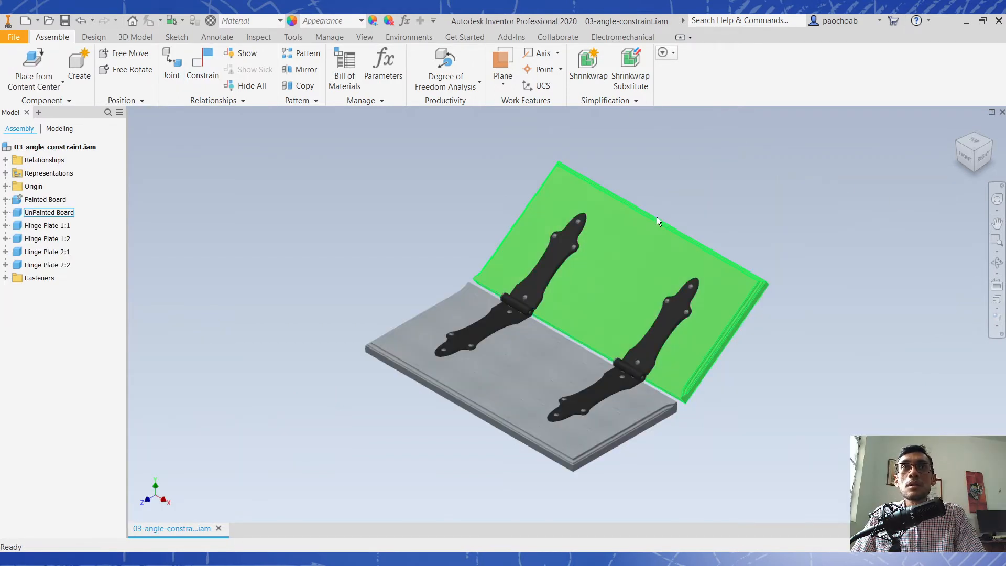
drag(697, 251, 662, 285)
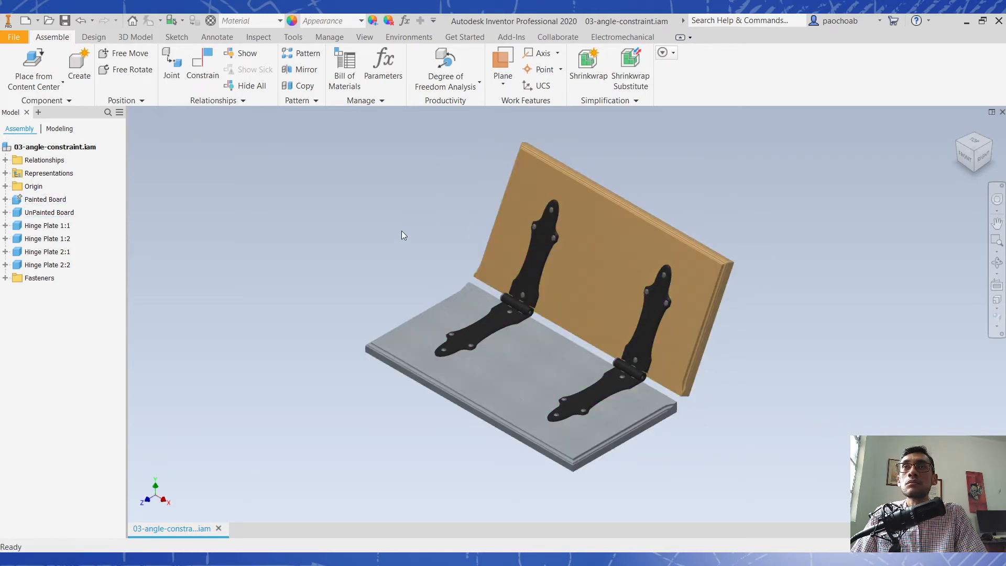
- Try a Directed Angle constraint from the painted board's top face to the unpainted board's inner face at 30 and -30 deg, then cancel it
click(208, 83)
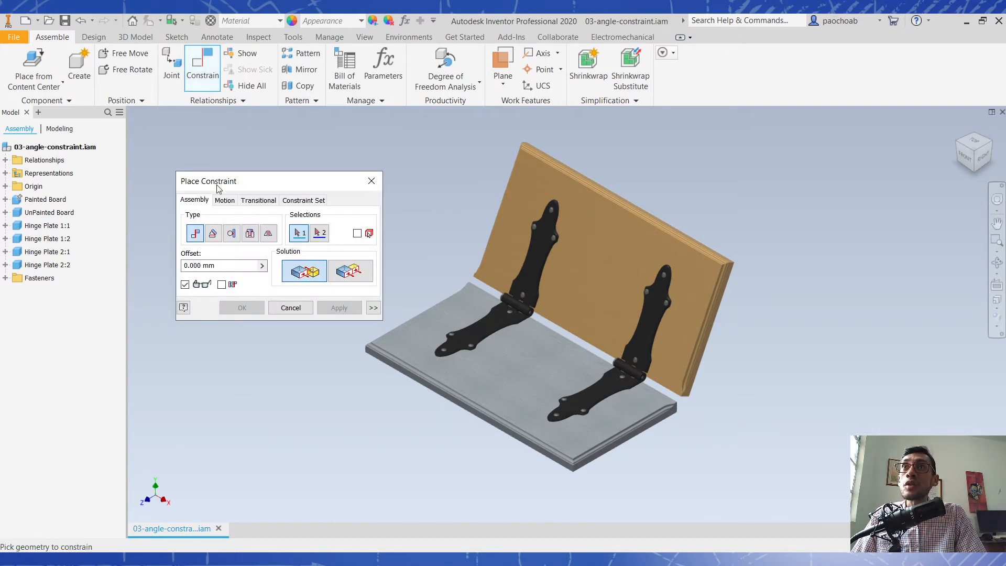
click(212, 232)
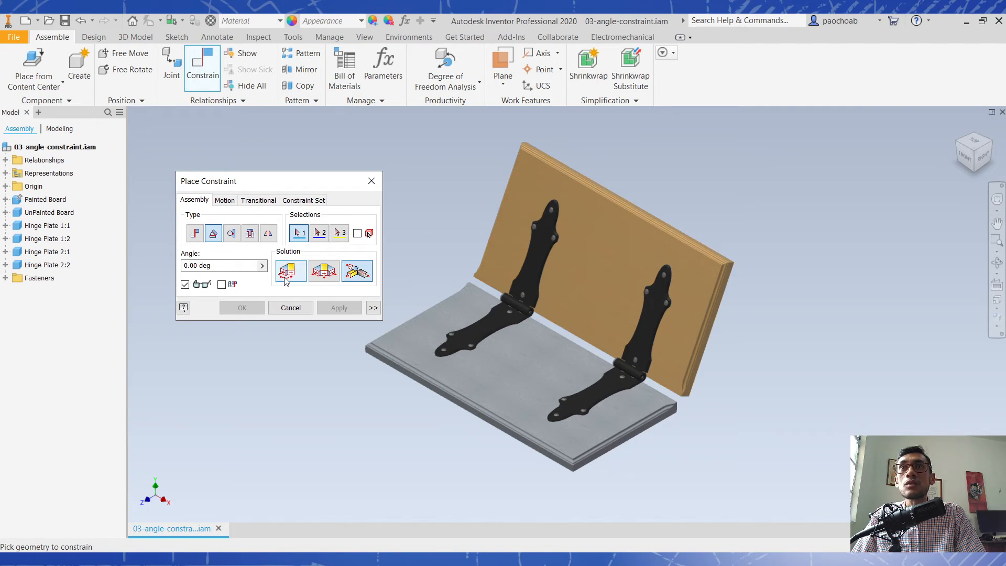
click(323, 272)
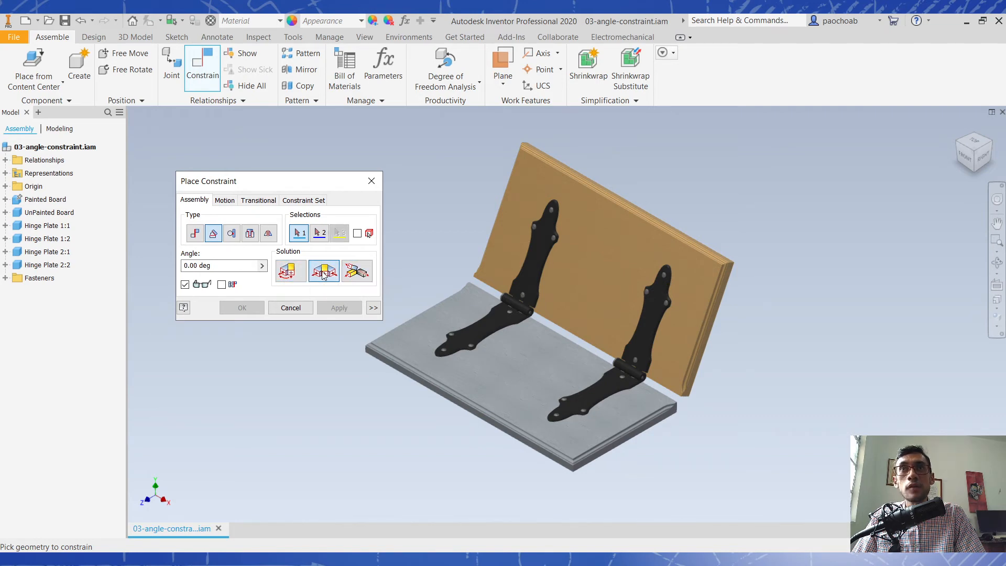
click(287, 271)
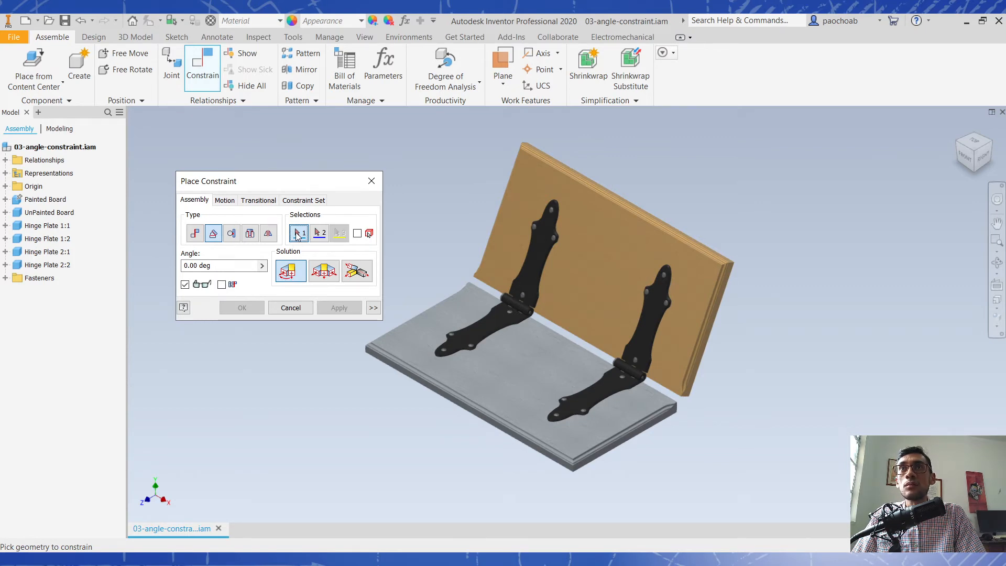
click(529, 373)
click(596, 307)
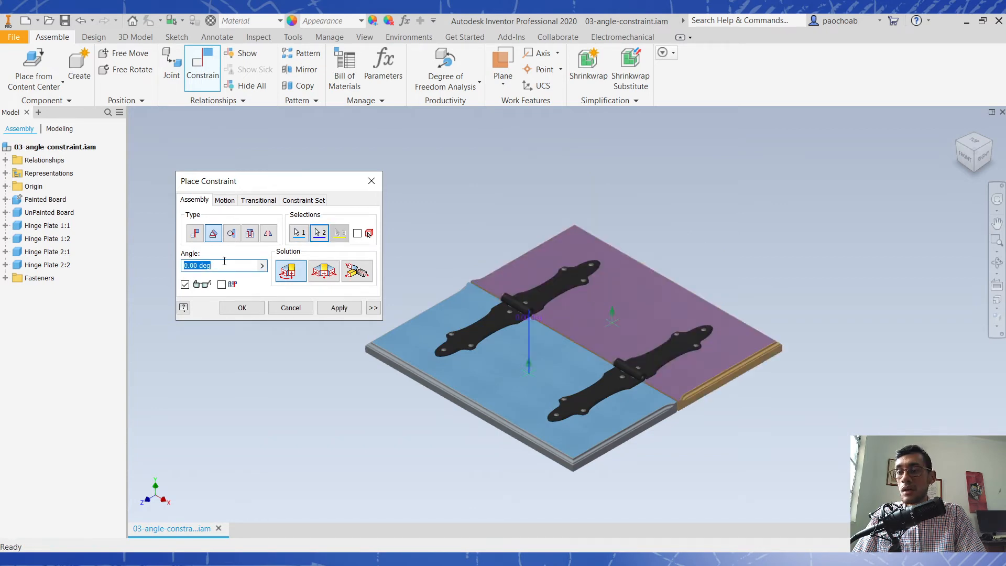
text(30)
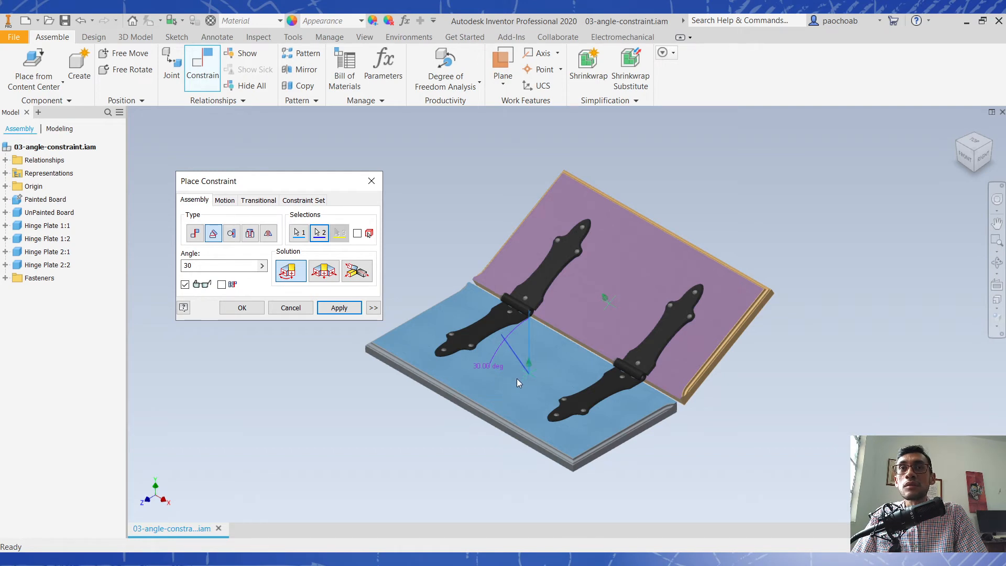
drag(226, 263, 127, 261)
text(-30)
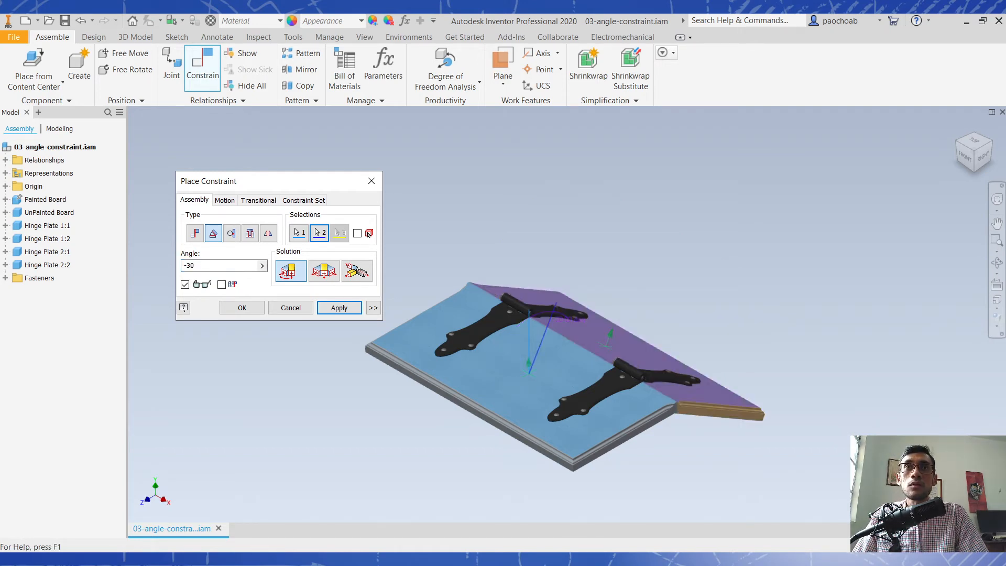
click(287, 310)
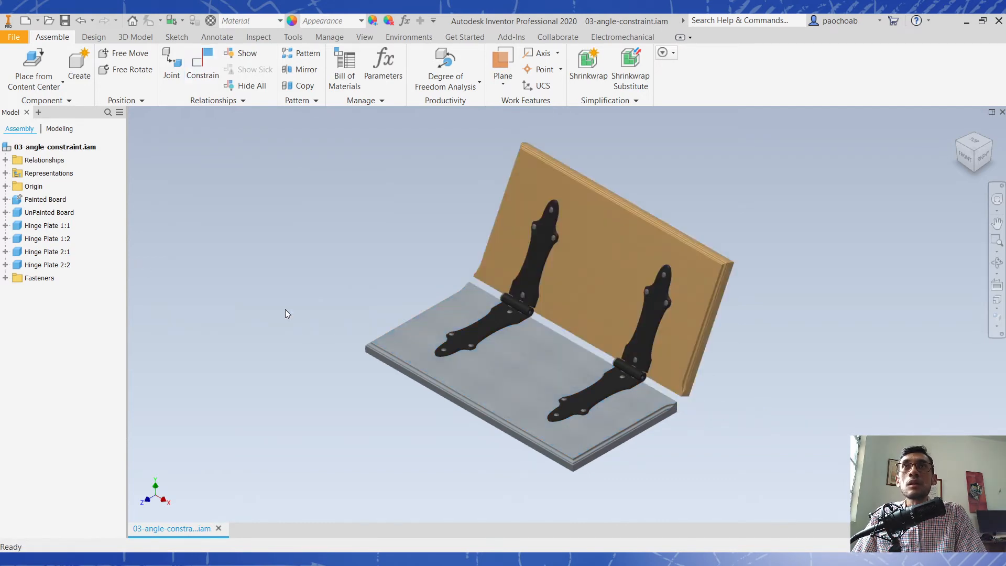
- Try the Directed Angle constraint with the unpainted board's face selected first, at 30 and -30 deg, and discard it
click(204, 72)
click(213, 234)
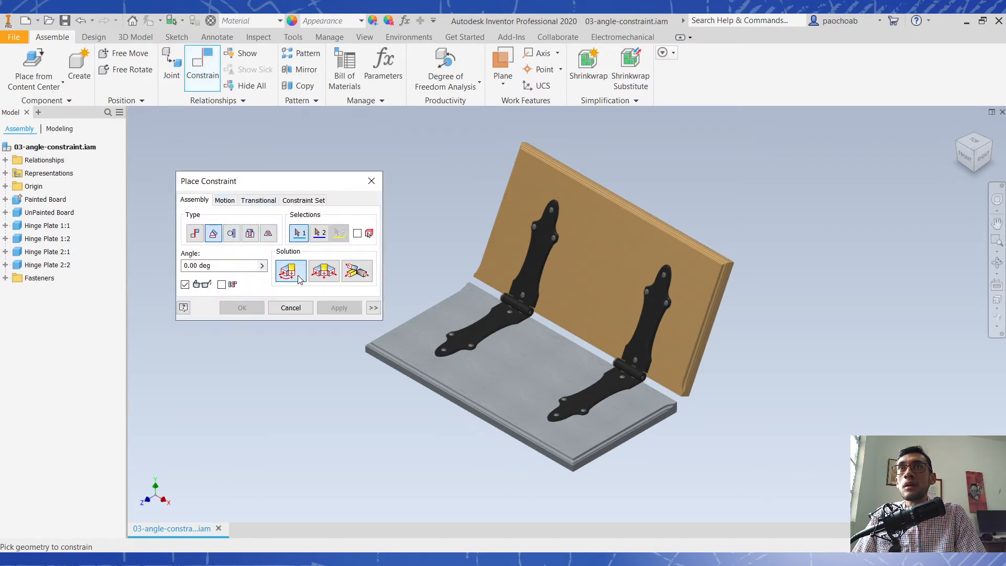
click(590, 278)
click(514, 360)
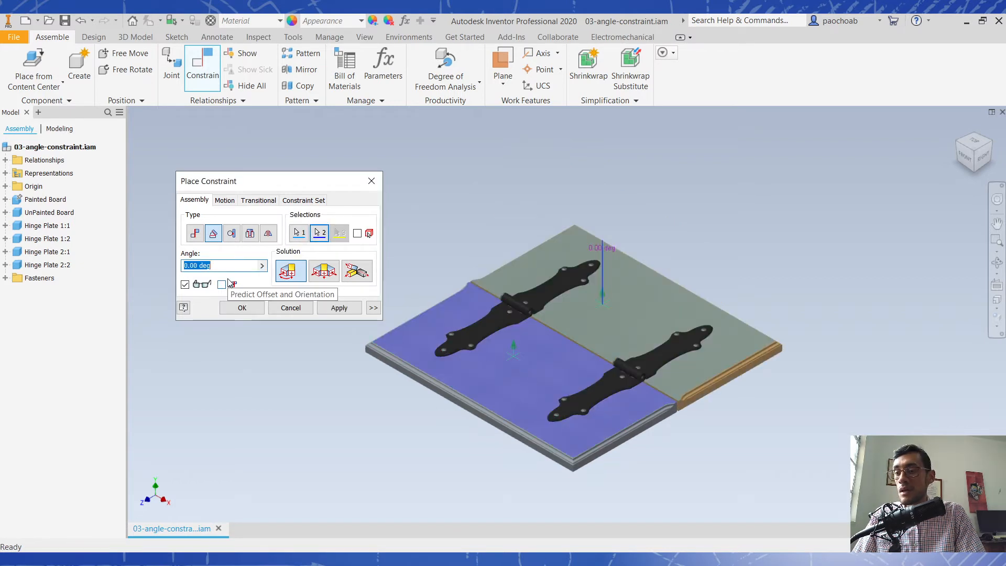
text(30)
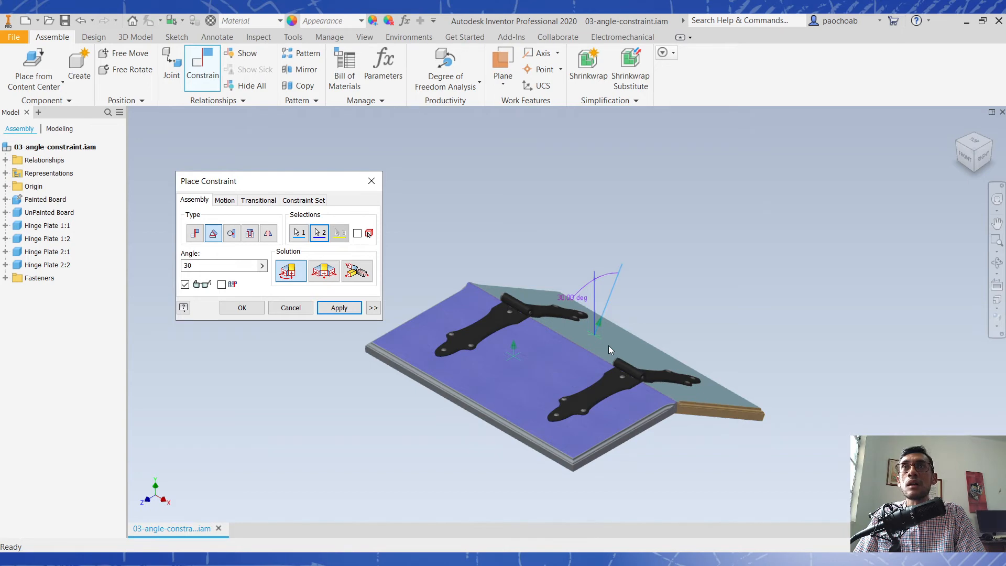
drag(224, 266, 128, 268)
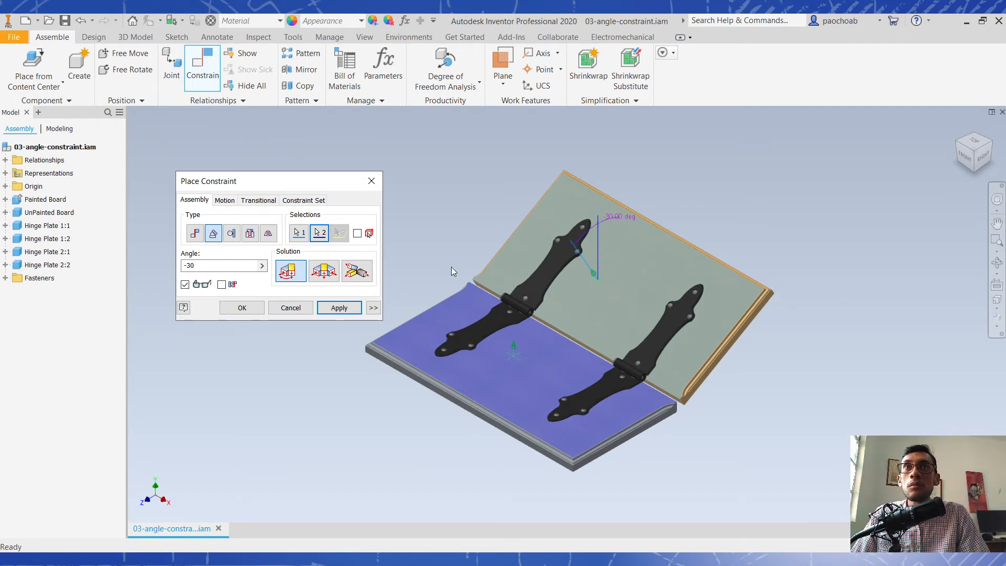
click(290, 307)
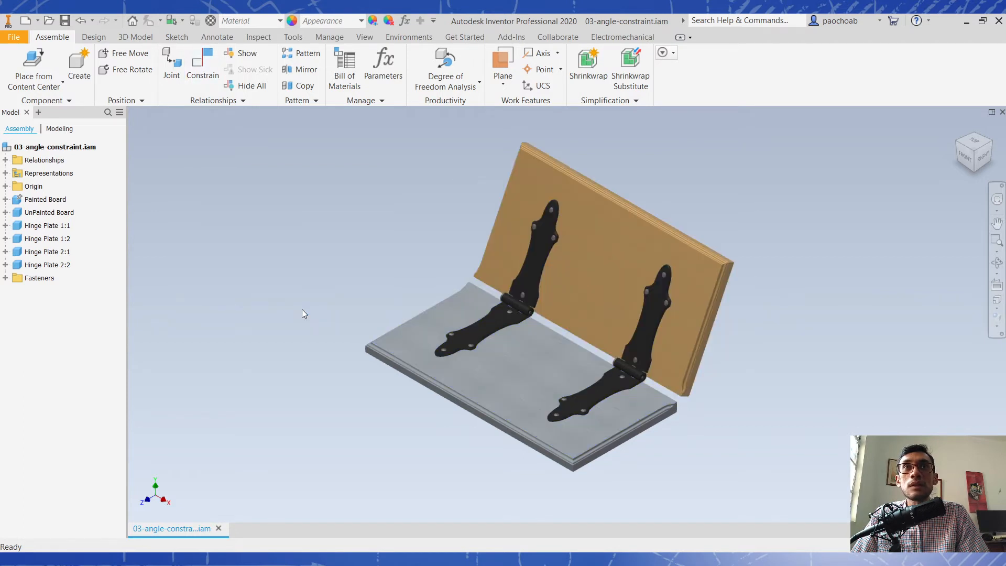
- Try an Undirected Angle constraint from the unpainted board's face to the painted board's face at 30 and -30 deg, and close it
click(201, 66)
click(213, 233)
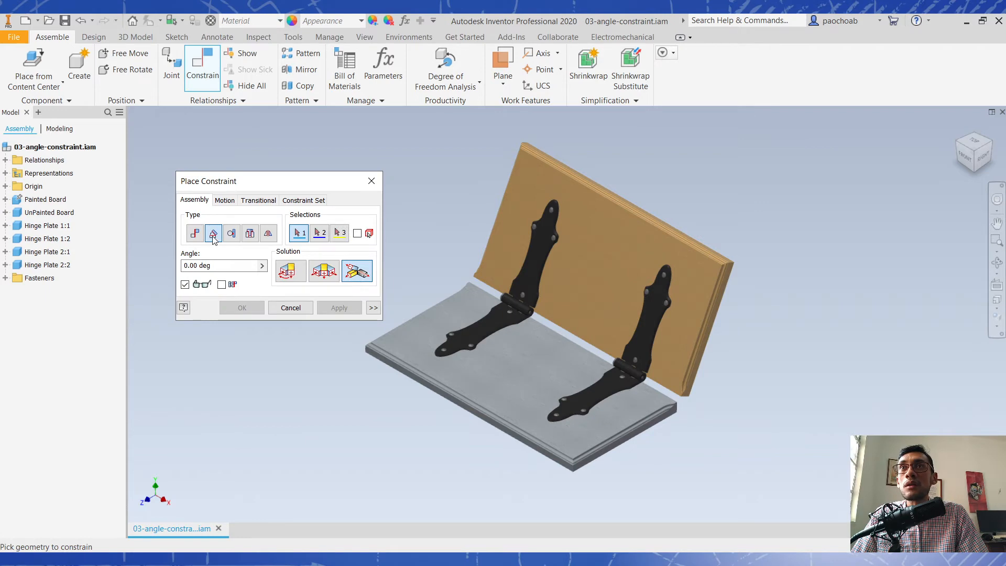
click(316, 278)
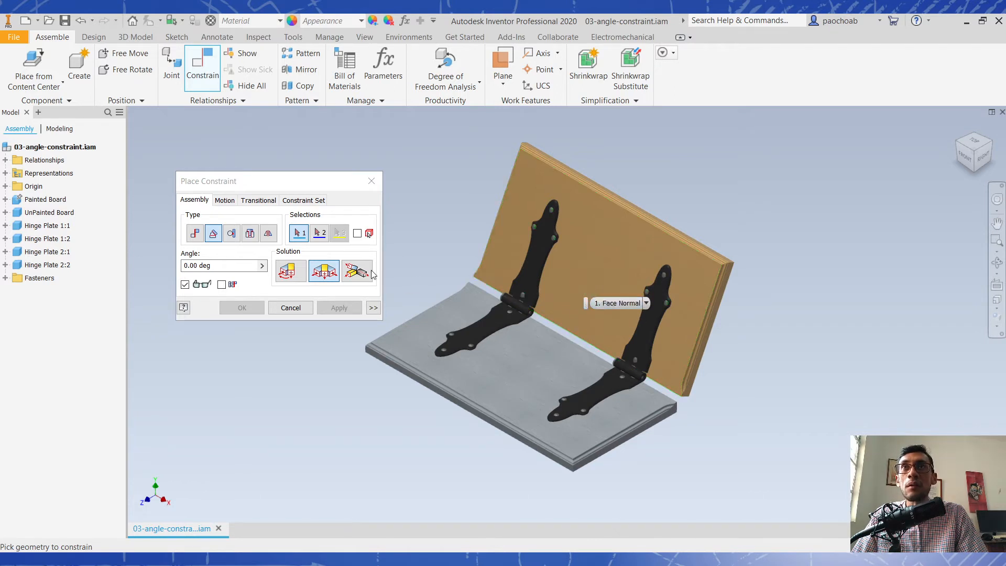
click(590, 290)
click(517, 357)
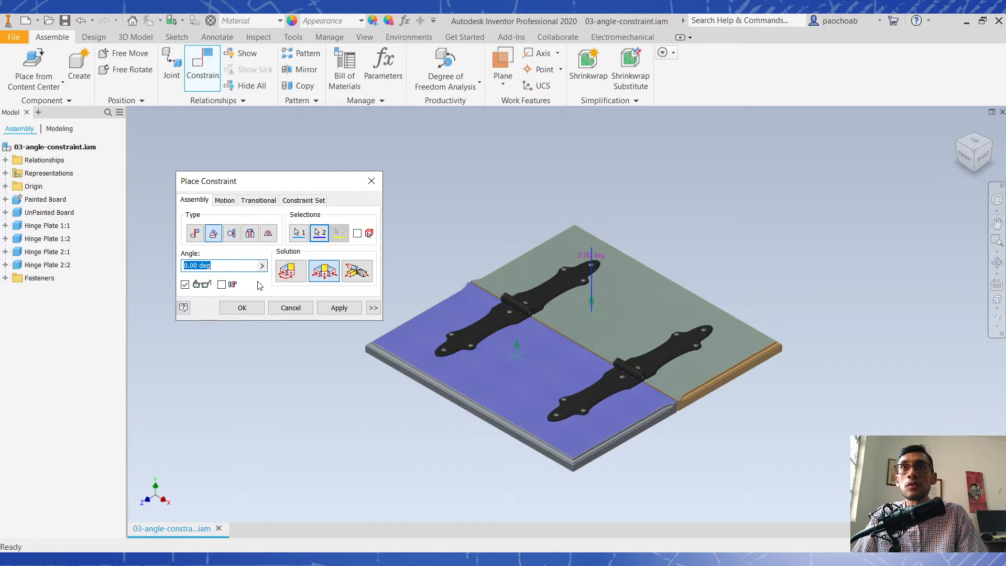
text(30)
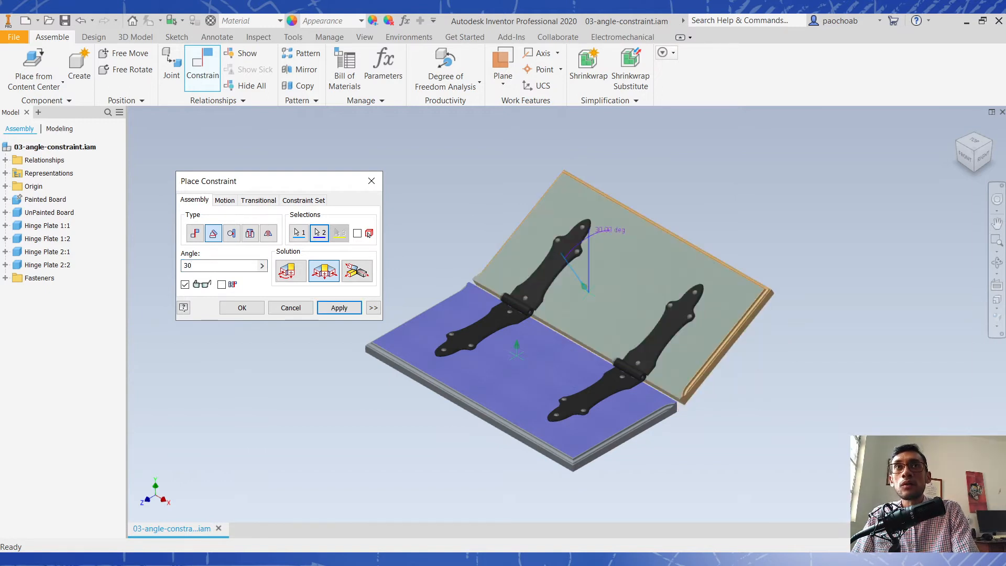
double_click(231, 266)
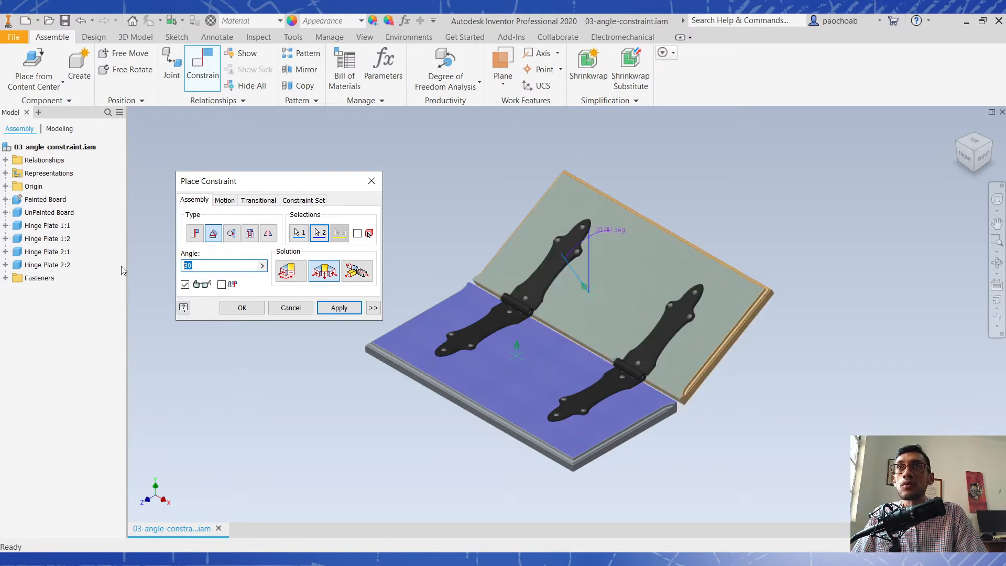
text(-30)
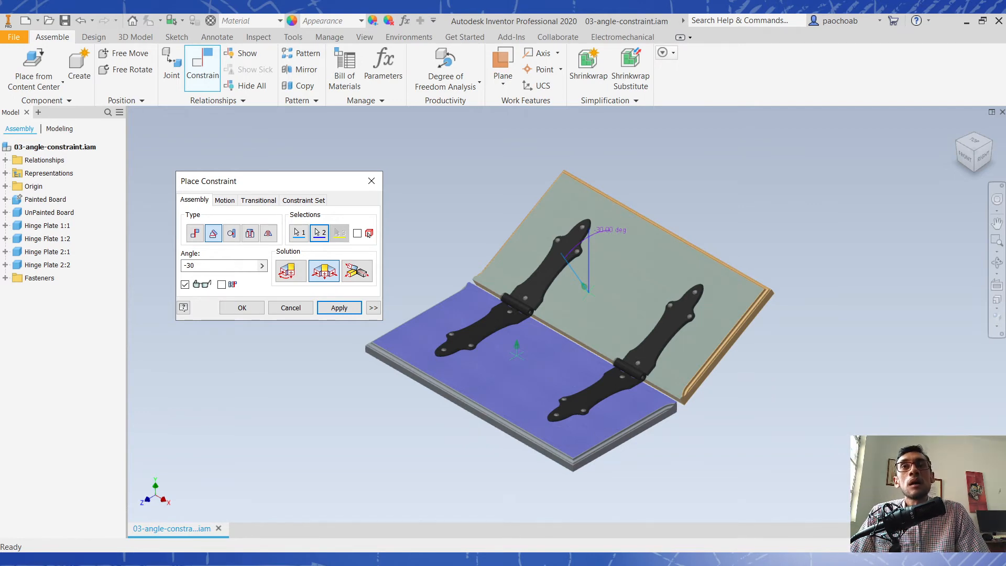
click(242, 307)
- Preview an Explicit Reference Vector angle constraint between the unpainted and painted boards' inner faces, using the hinge-side edge as vector, at 30 and -30 deg
click(203, 68)
click(213, 233)
click(357, 271)
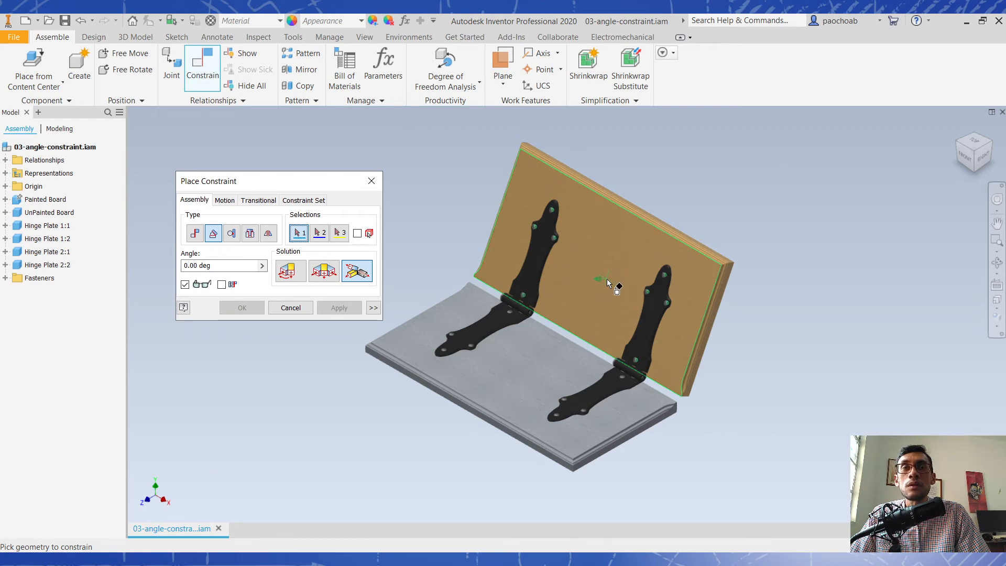
click(608, 283)
click(531, 356)
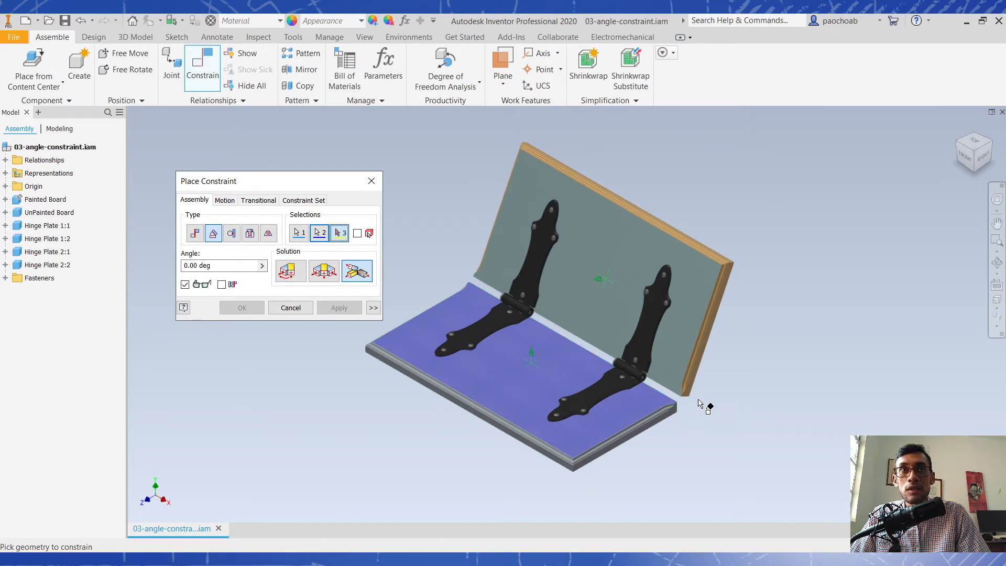
mouse_move(668, 397)
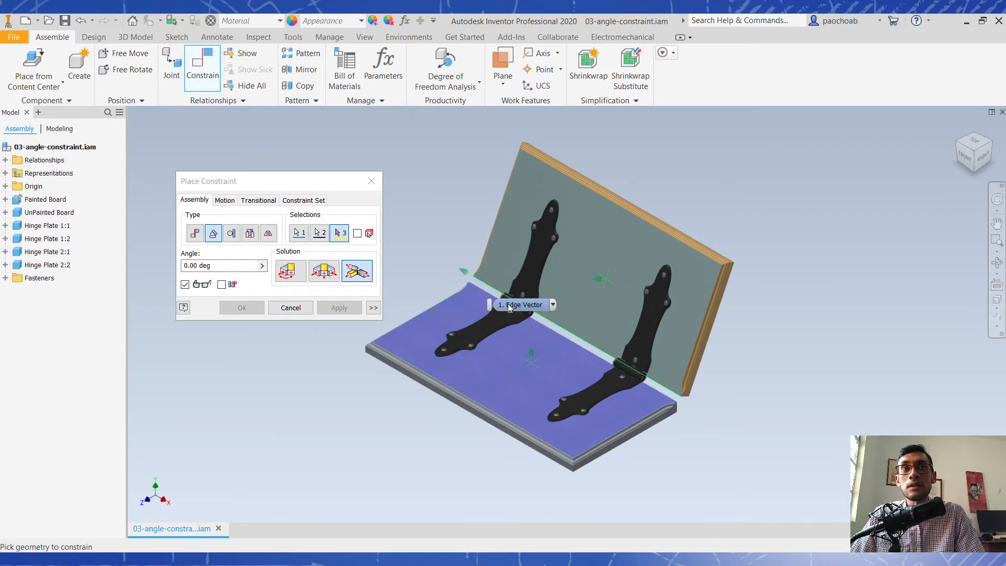
click(555, 333)
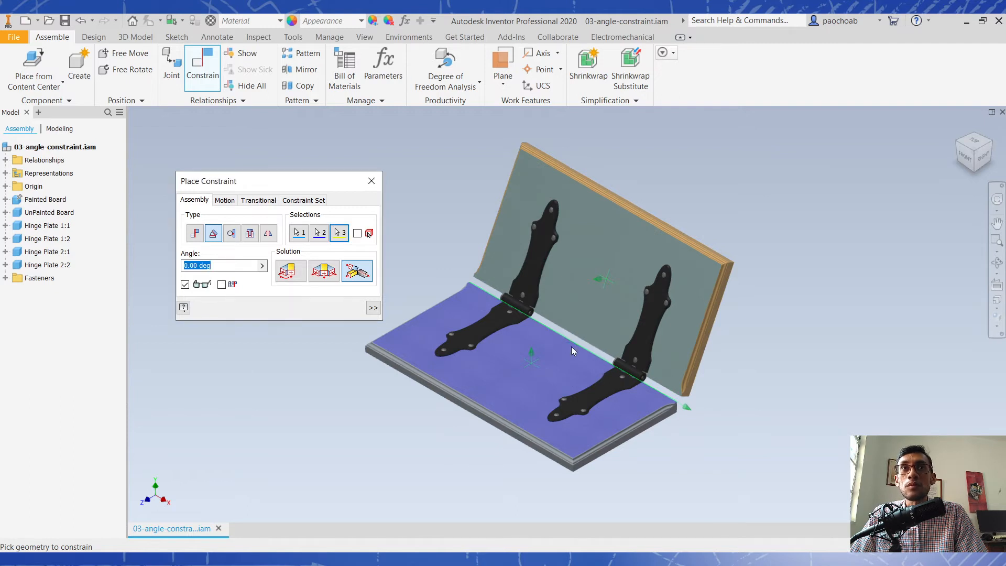
text(30)
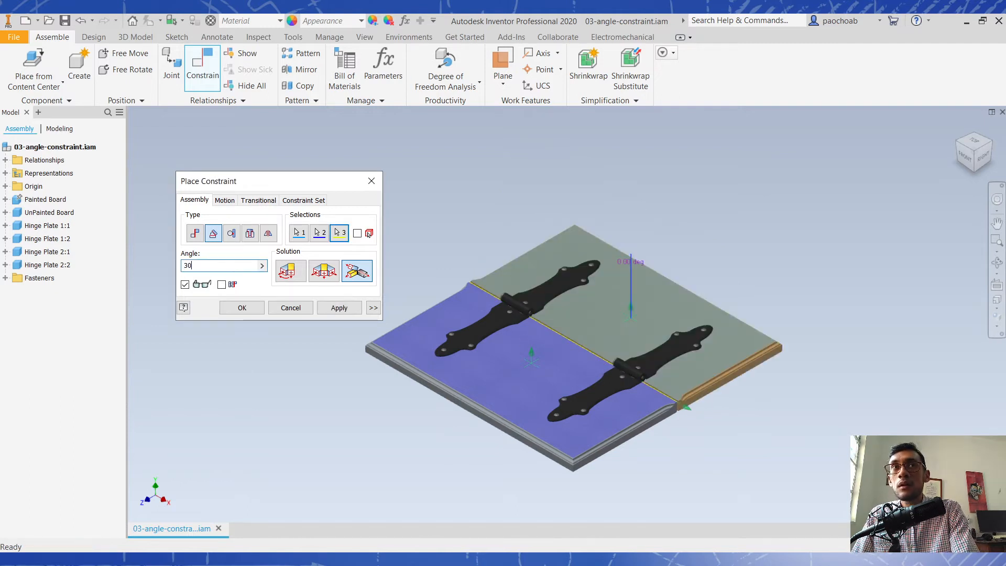
drag(220, 265, 128, 265)
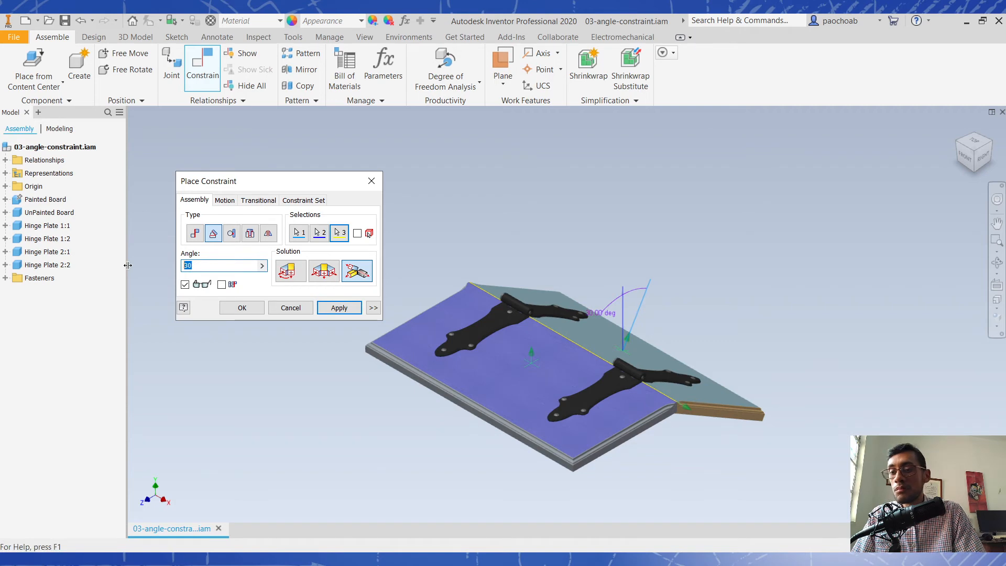
text(-30)
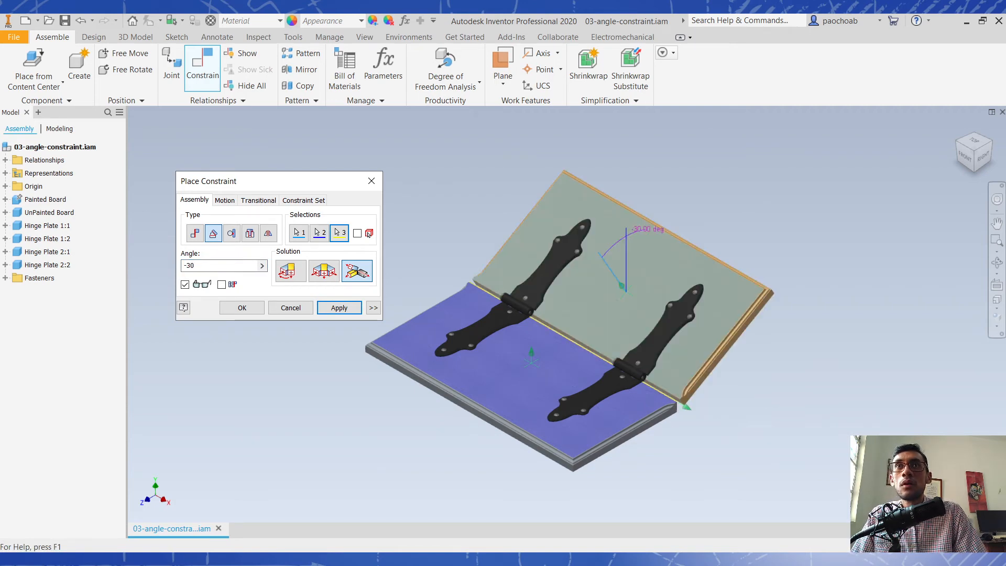
- Reverse the reference vector by picking the hinge-side edge near its opposite end, set the angle to 30 deg, and accept the constraint
key(Return)
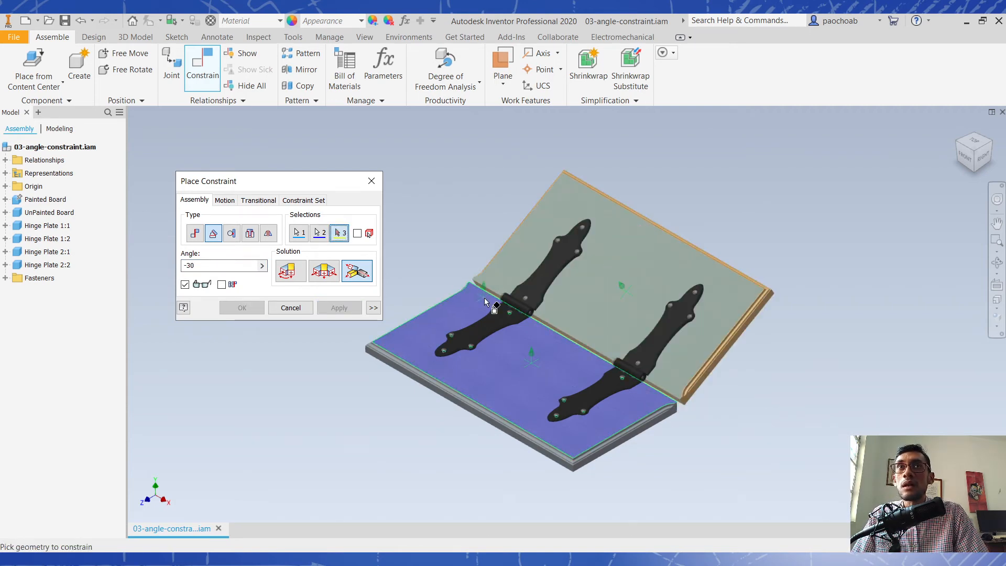
click(481, 283)
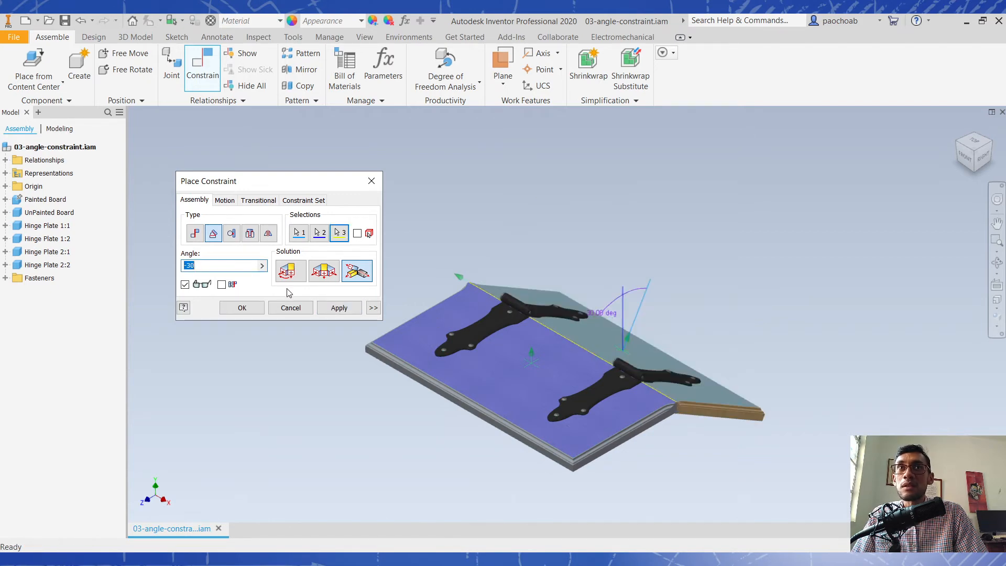
text(30)
key(Tab)
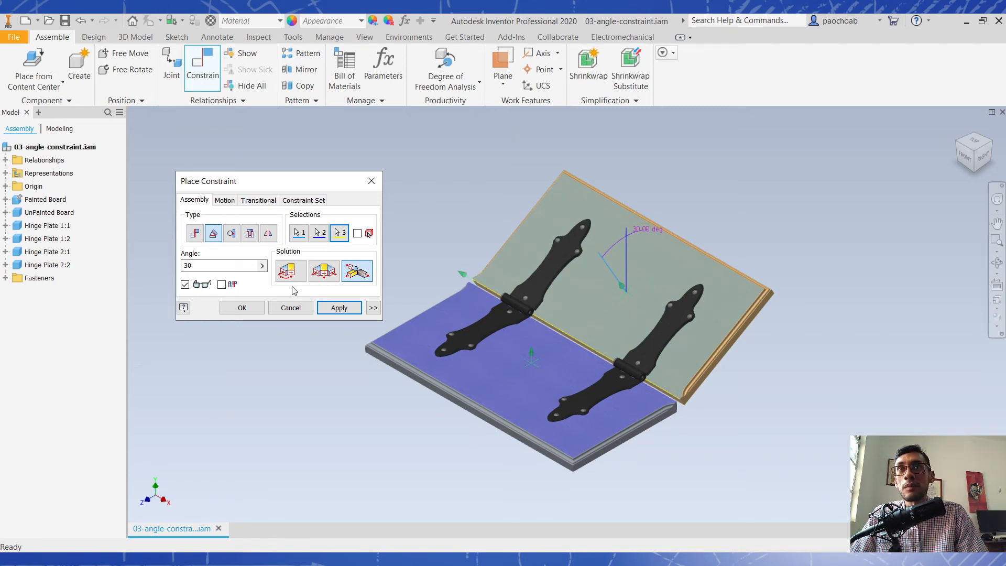
click(242, 309)
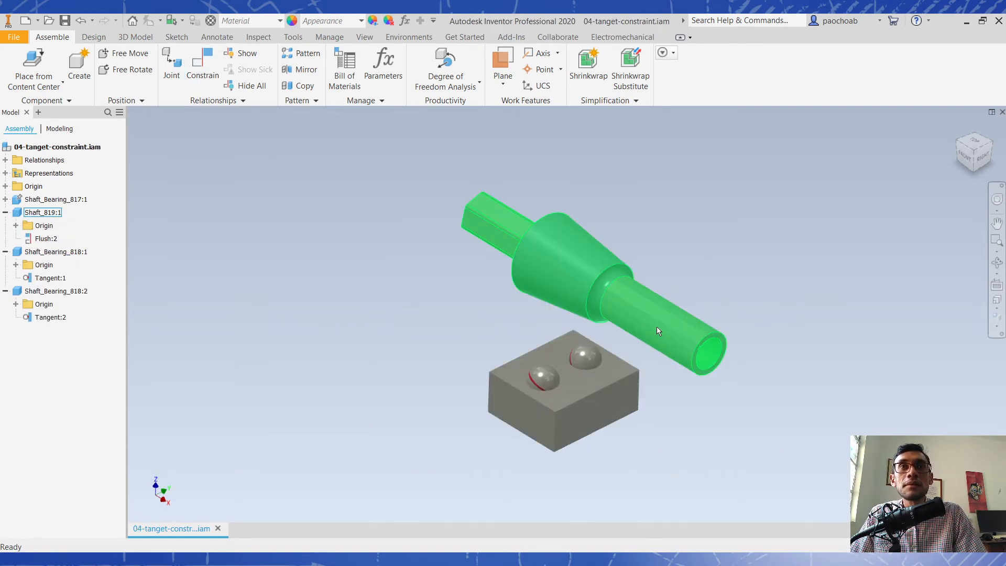
click(547, 386)
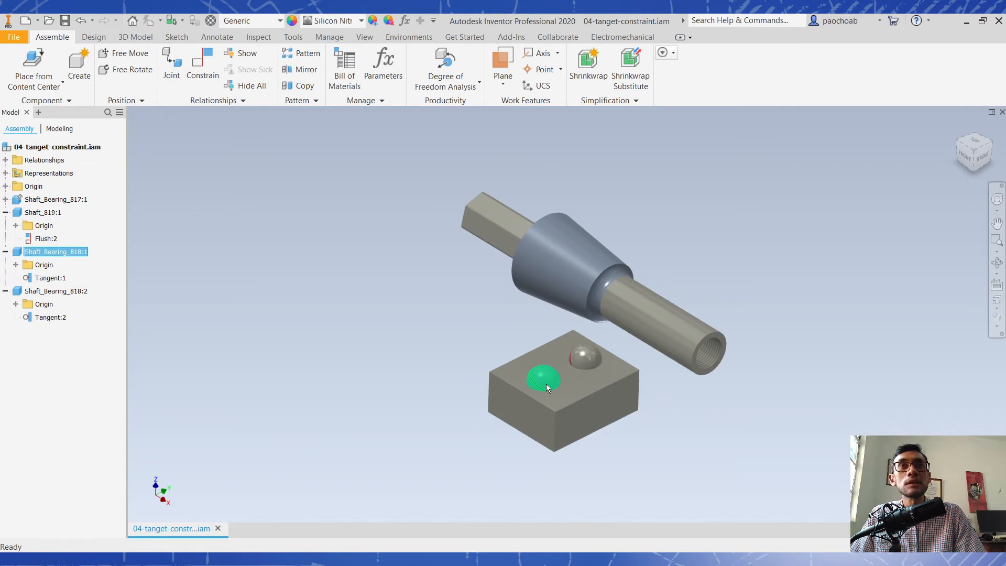
click(819, 231)
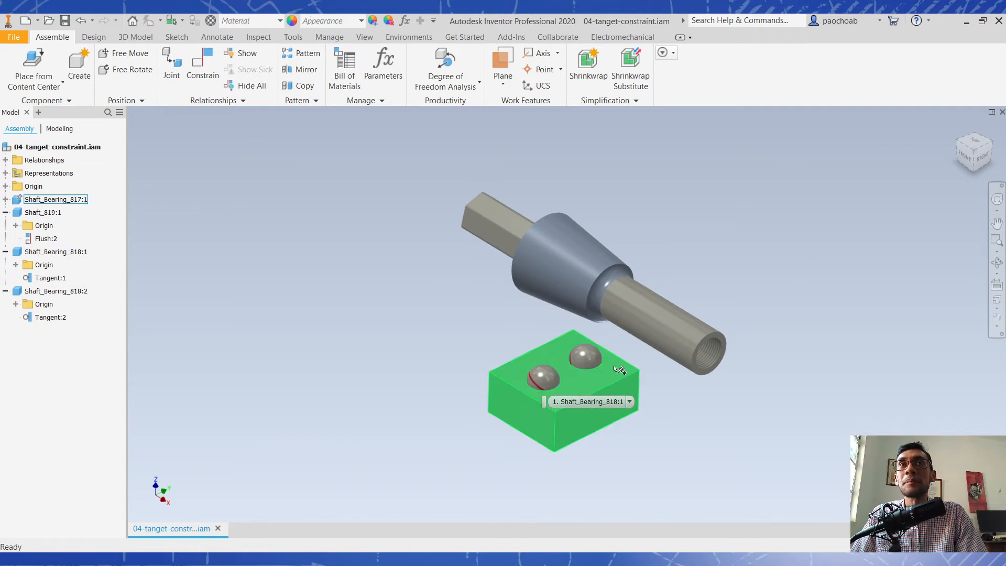
click(197, 82)
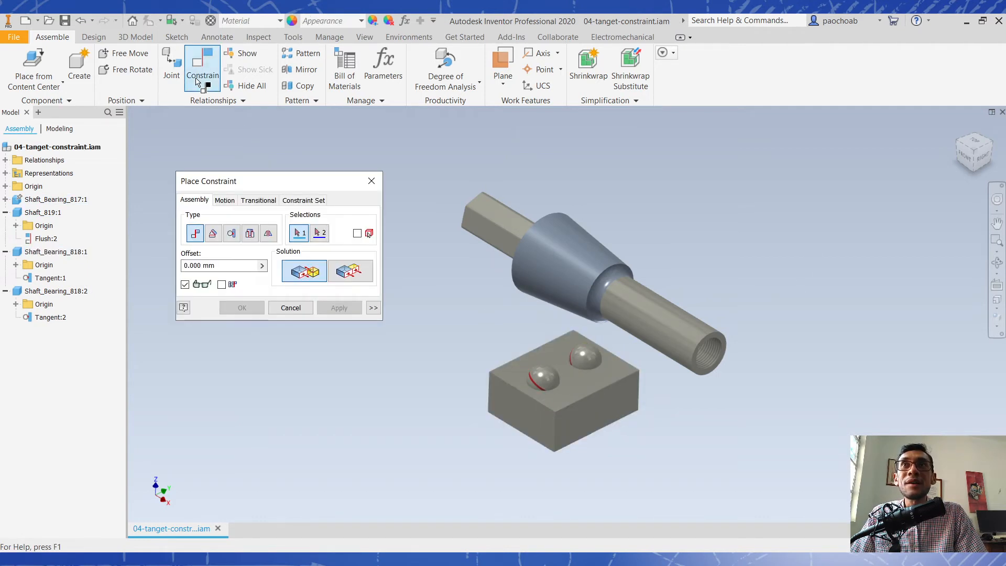
click(235, 240)
click(351, 277)
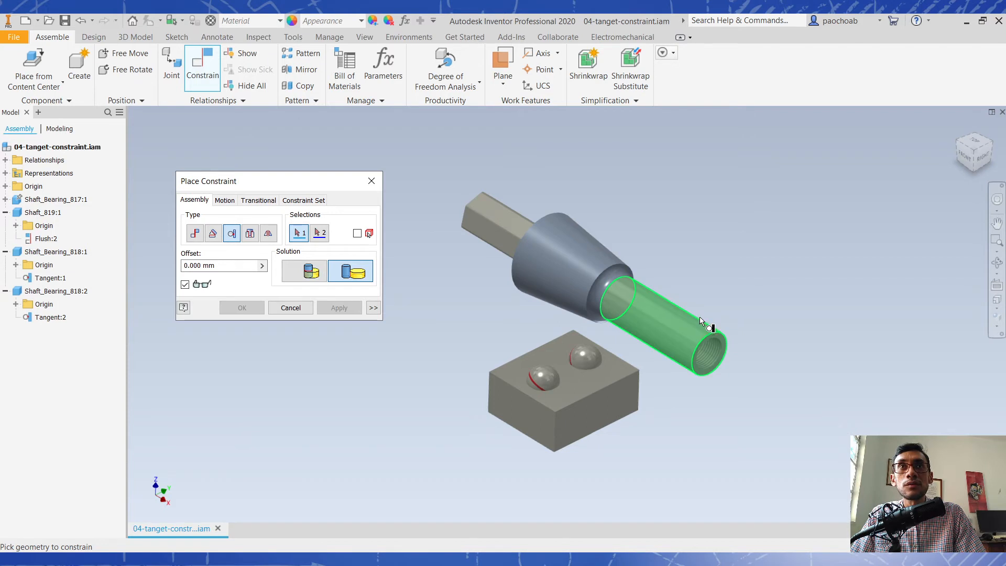
shift+middle_drag(741, 348, 721, 379)
key(Escape)
- In the 04-tanget-constraint.iam assembly, apply an Outside Tangent constraint between the shaft's cylindrical end and the Shaft_Bearing_818:2 ball
drag(719, 376, 548, 296)
shift+middle_drag(672, 338, 643, 294)
click(724, 358)
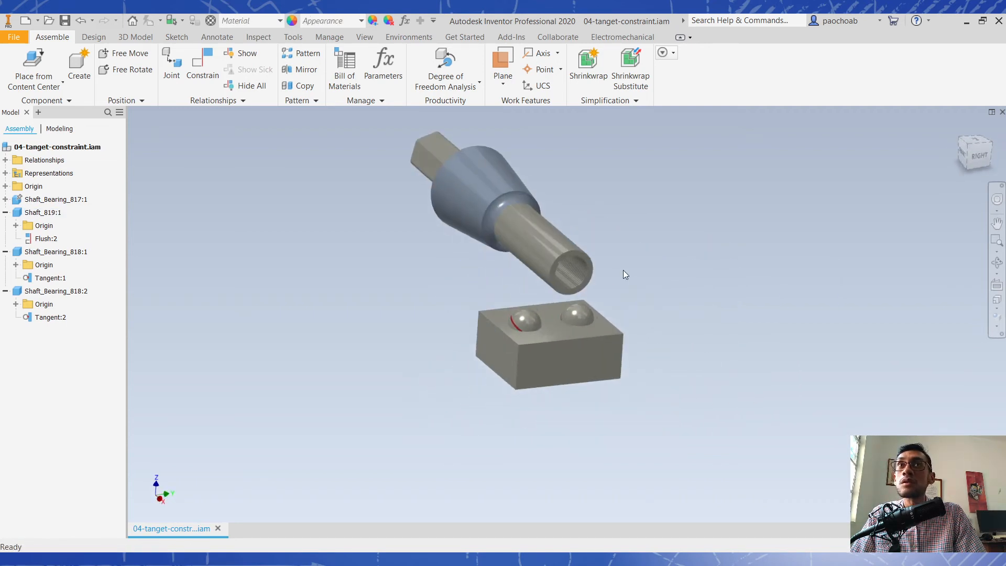
scroll(624, 269, up, 3)
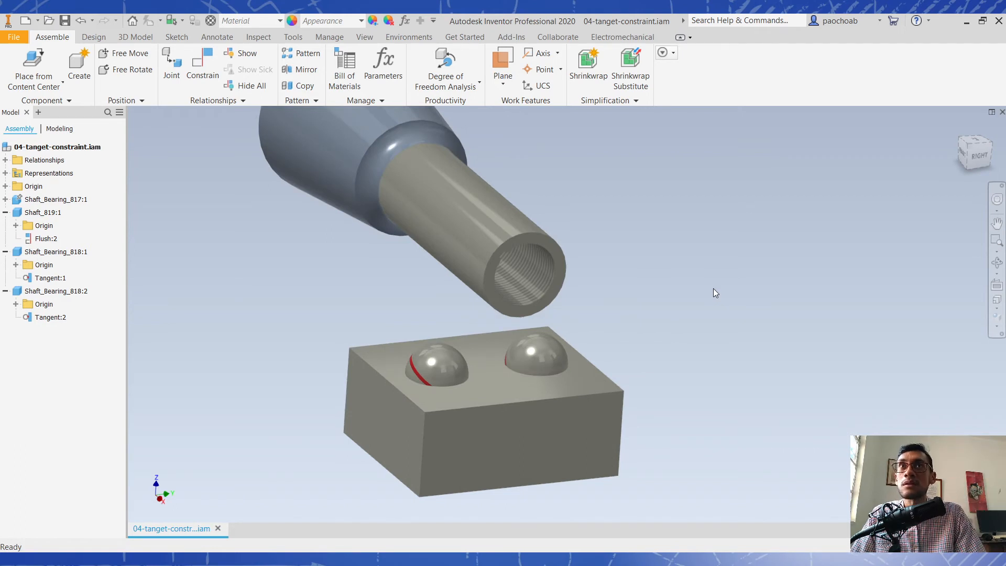
click(199, 65)
click(348, 278)
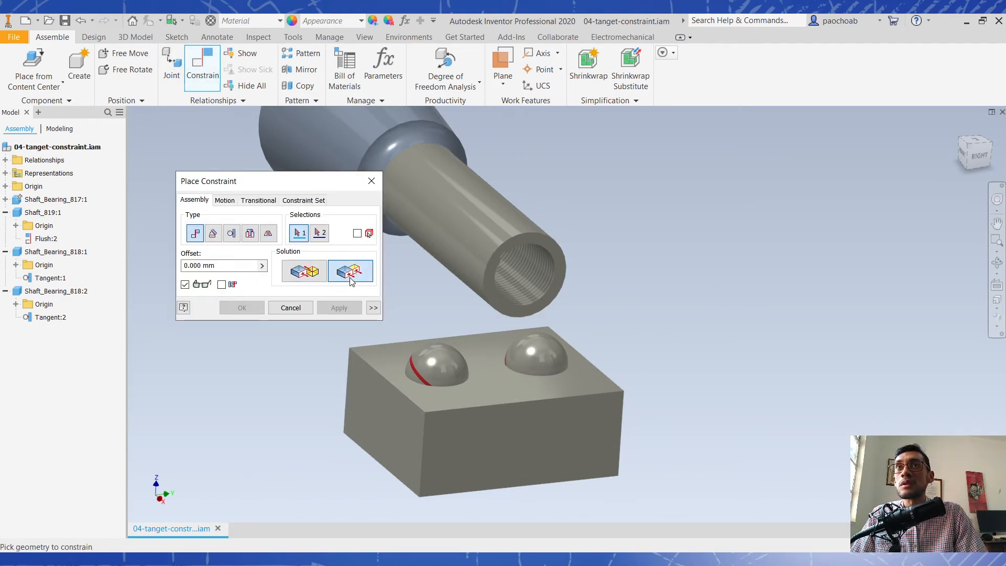
click(234, 236)
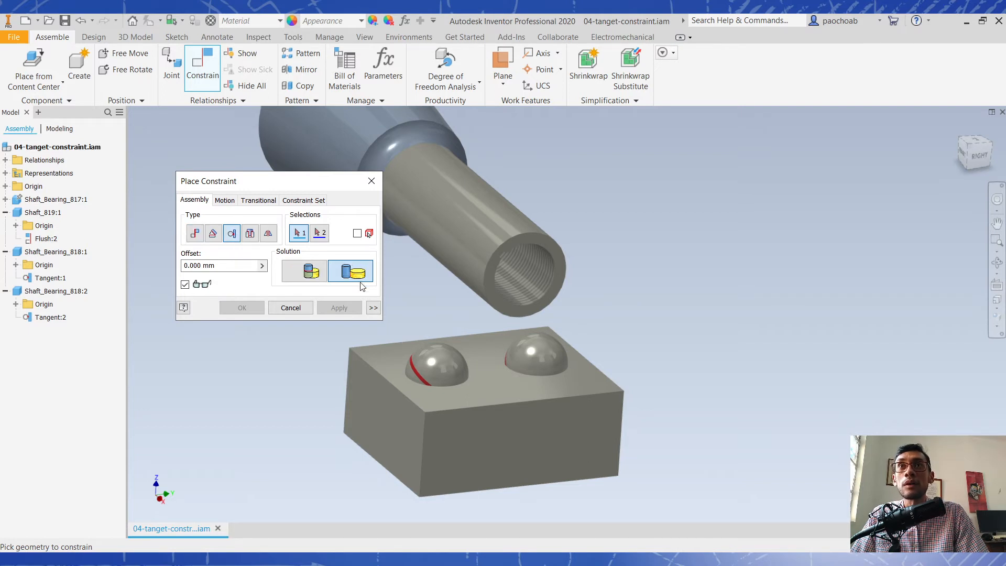
click(454, 240)
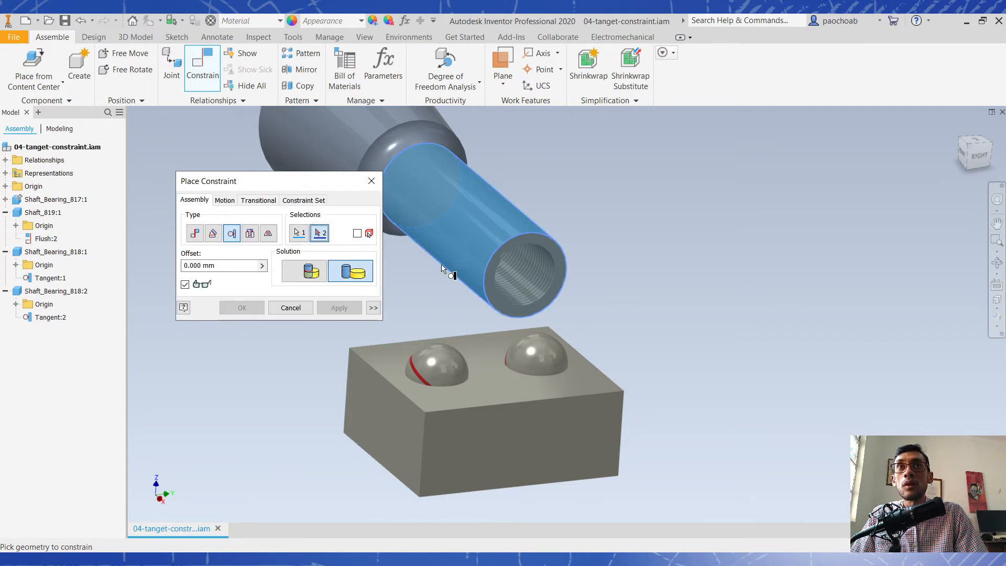
click(535, 350)
shift+middle_drag(668, 328, 649, 296)
click(358, 309)
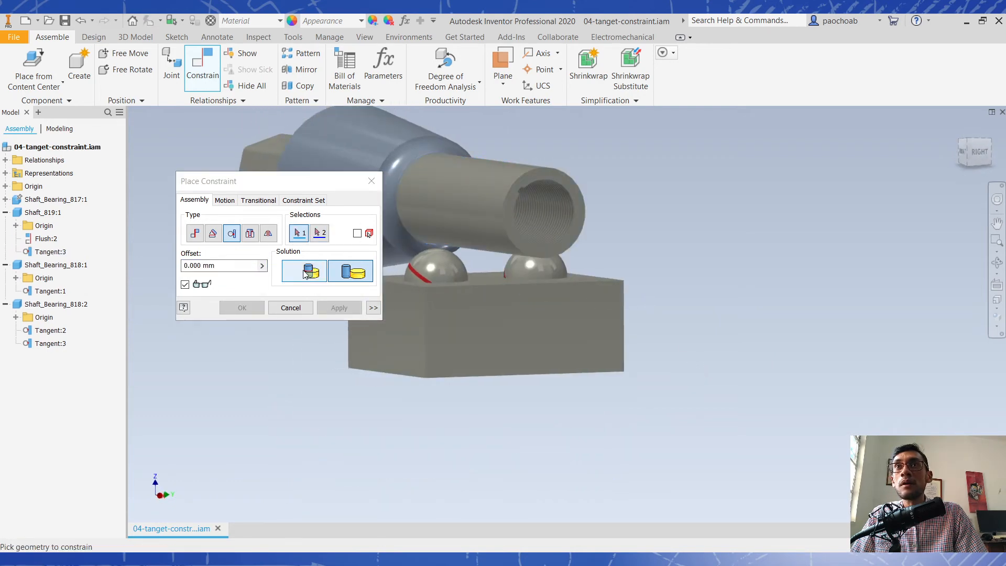
- Apply an Outside Tangent constraint between the shaft's cylindrical end and the Shaft_Bearing_818:1 ball
click(450, 197)
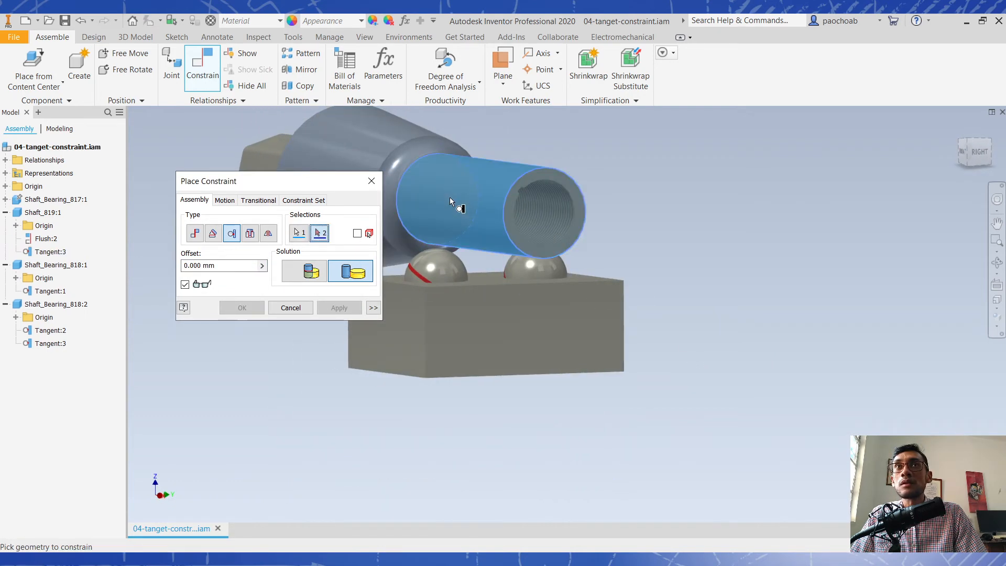
click(442, 260)
click(339, 308)
shift+middle_drag(551, 285, 598, 190)
click(371, 182)
- Move the ball and shaft and examine from several angles how the tangent constraints keep the shaft seated on both balls
shift+middle_drag(472, 173, 629, 210)
click(330, 240)
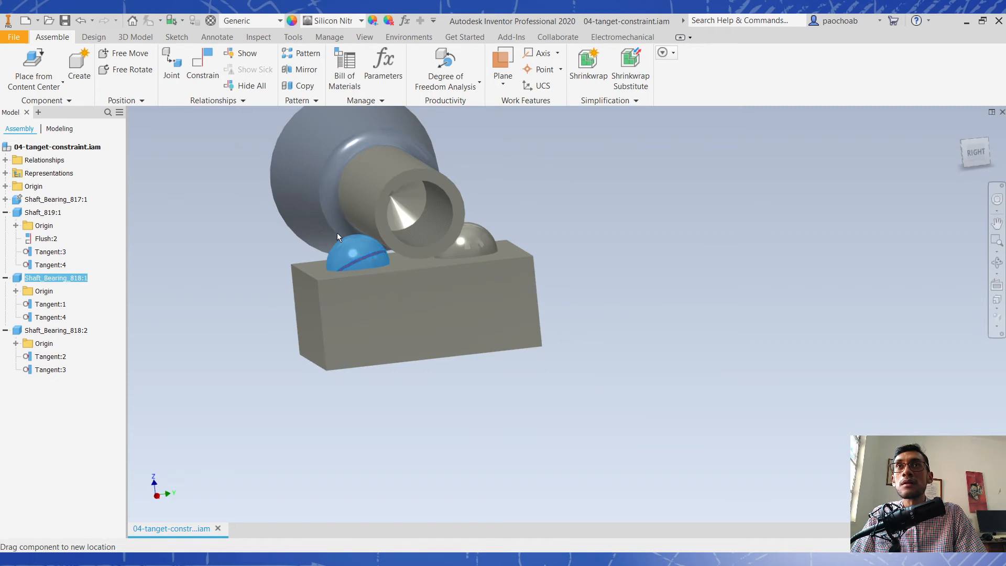
click(346, 187)
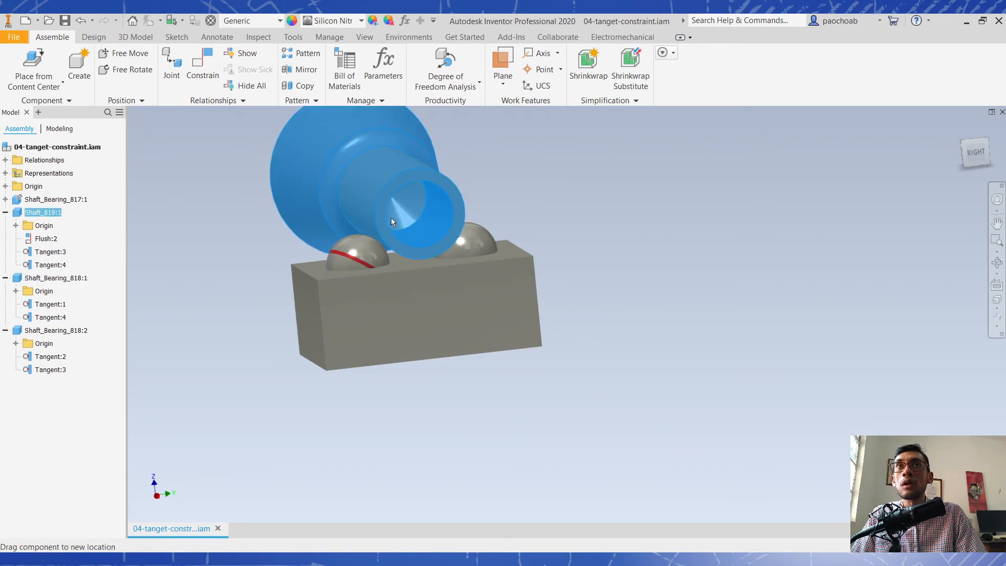
drag(382, 236, 433, 183)
click(976, 159)
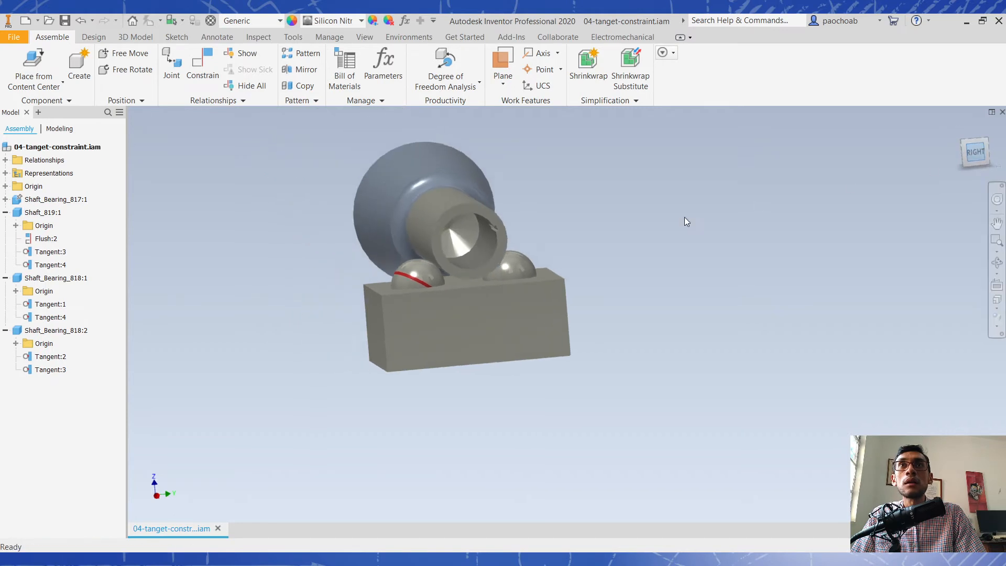
scroll(562, 325, up, 3)
drag(566, 325, 599, 254)
drag(548, 291, 659, 318)
shift+middle_drag(669, 256, 647, 255)
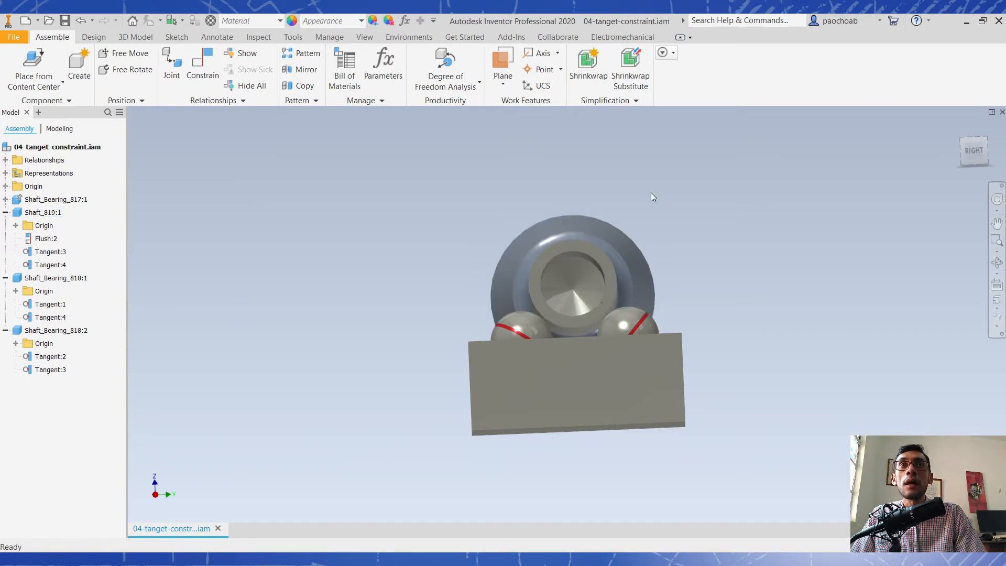
shift+drag(652, 192, 676, 203)
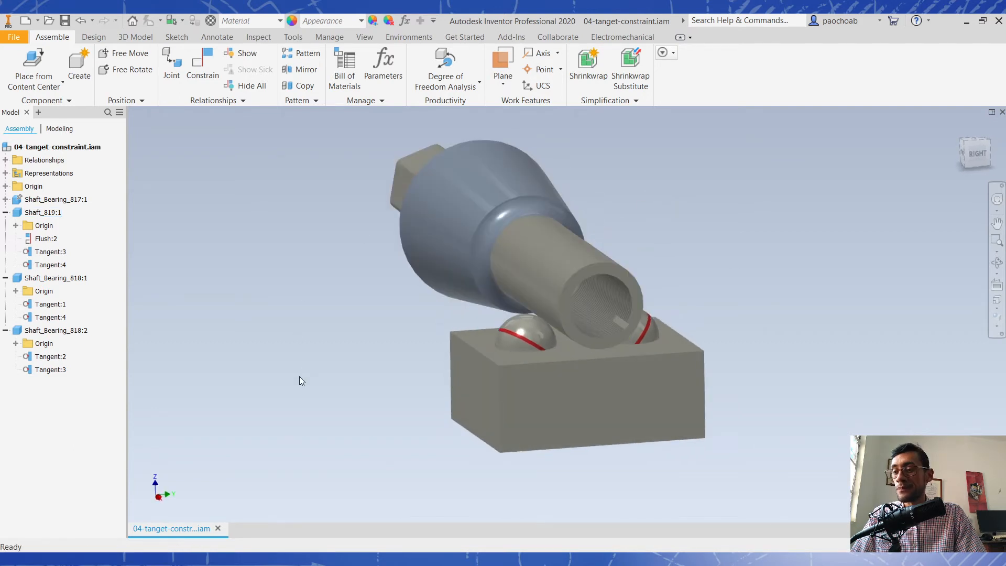
- Undo both tangent constraints between the shaft and the balls, and shift the free shaft slightly above the block
key(ctrl+z)
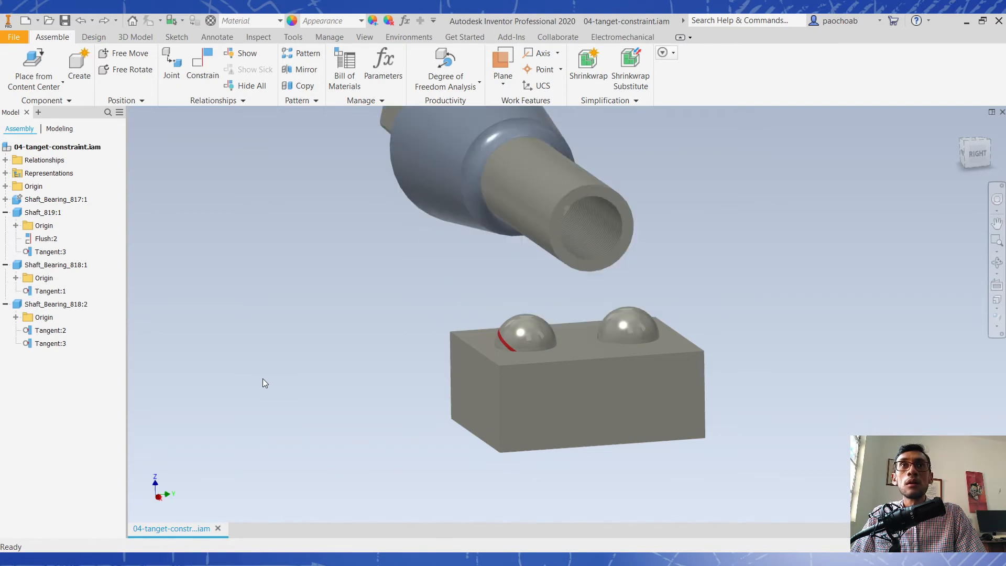
click(203, 67)
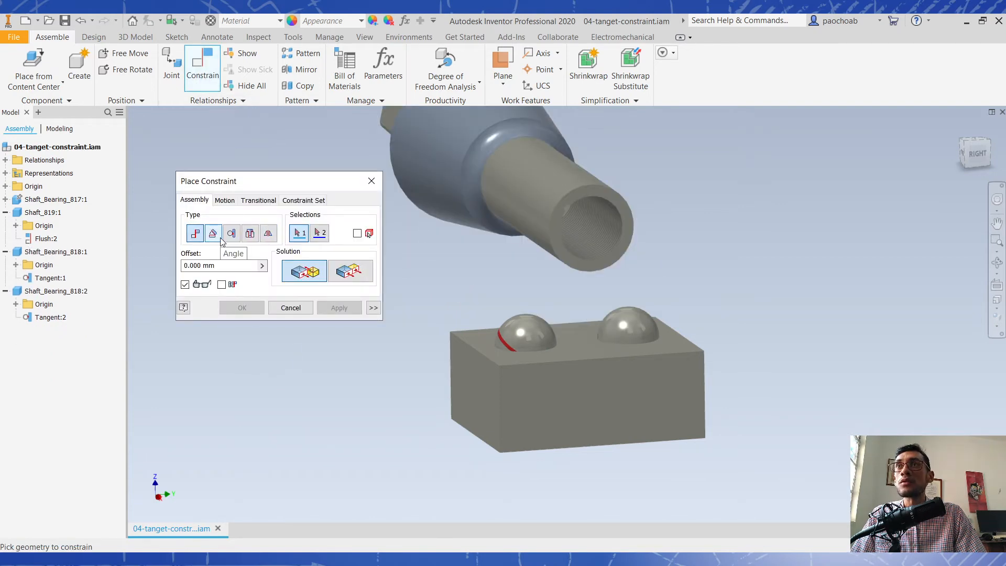
key(Escape)
mouse_move(582, 219)
mouse_down()
mouse_move(517, 231)
mouse_move(564, 215)
mouse_up()
- Apply an Inside Tangent constraint between the shaft's cylindrical end and the Shaft_Bearing_818:1 ball, and move the shaft to check its motion
click(204, 69)
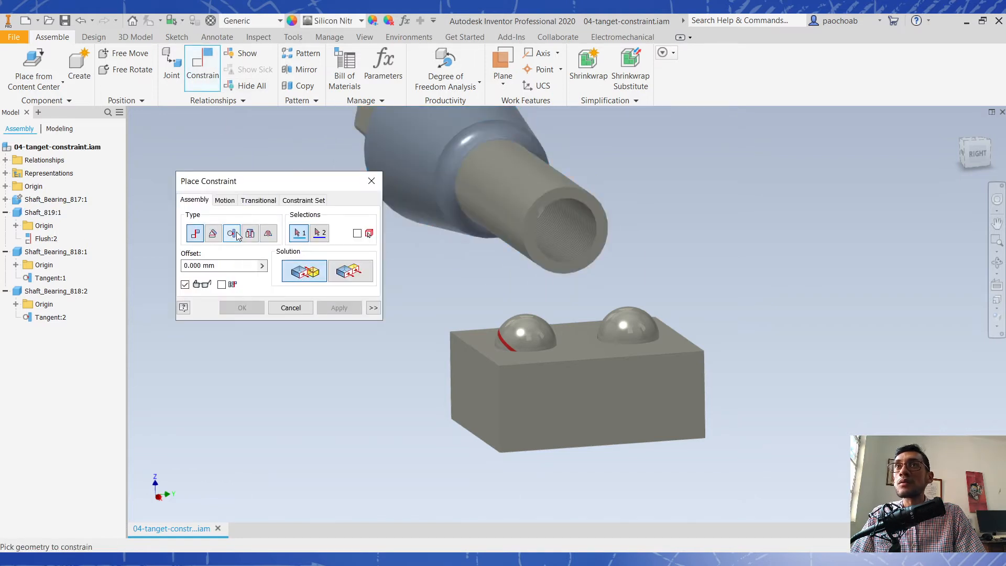
click(234, 235)
click(343, 276)
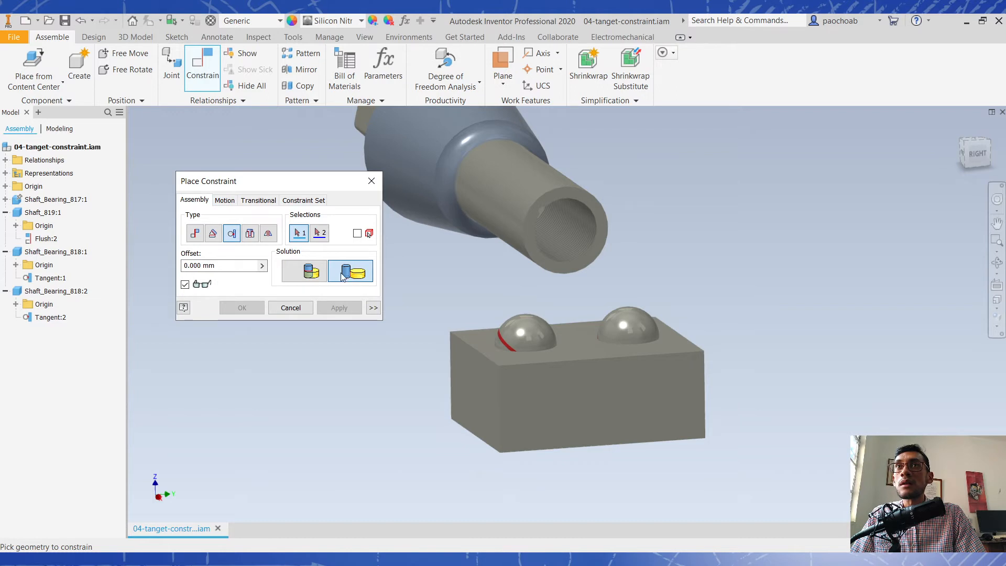
click(311, 272)
click(480, 199)
click(523, 327)
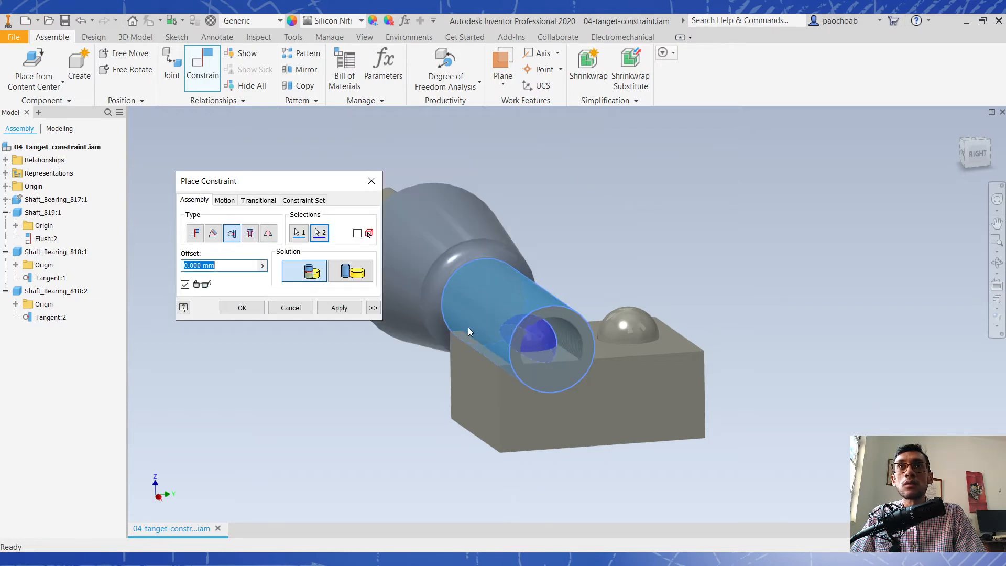
click(341, 310)
shift+middle_drag(640, 287, 613, 273)
scroll(458, 309, up, 3)
click(290, 307)
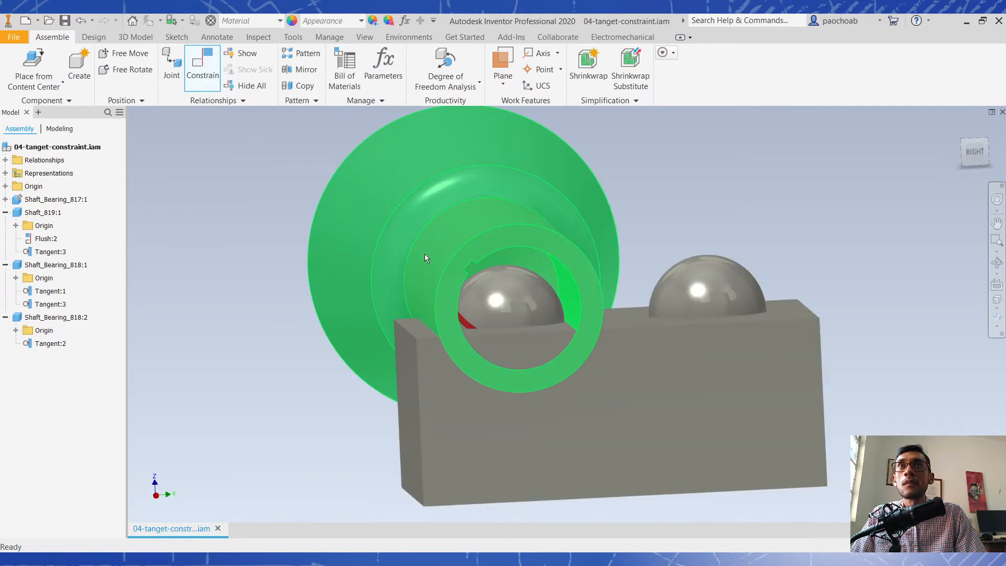
mouse_move(422, 286)
mouse_down()
mouse_move(442, 312)
mouse_move(471, 276)
mouse_move(582, 386)
mouse_move(508, 222)
mouse_move(379, 265)
mouse_move(438, 354)
mouse_move(435, 232)
mouse_move(566, 391)
mouse_move(522, 312)
mouse_move(438, 297)
mouse_up()
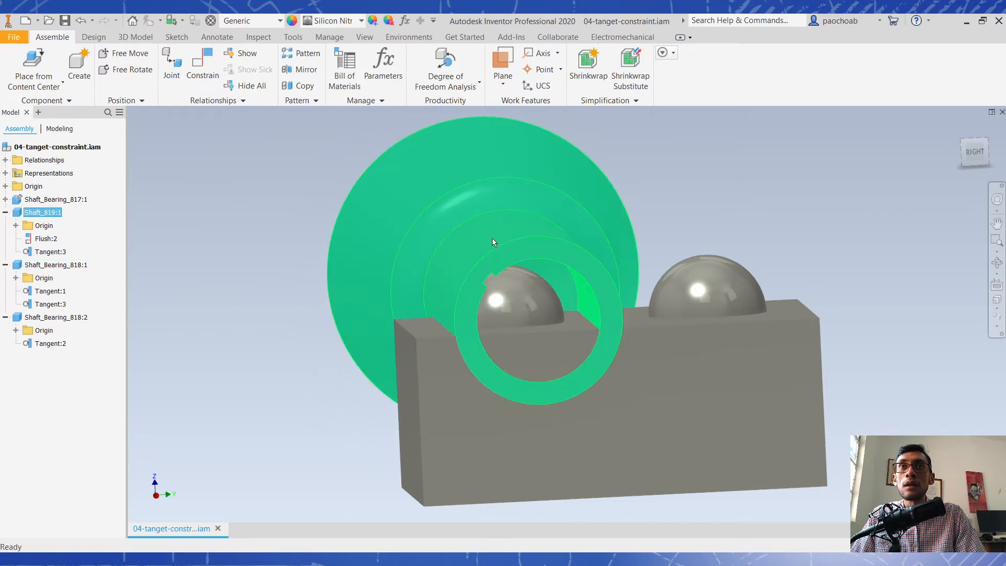
click(785, 122)
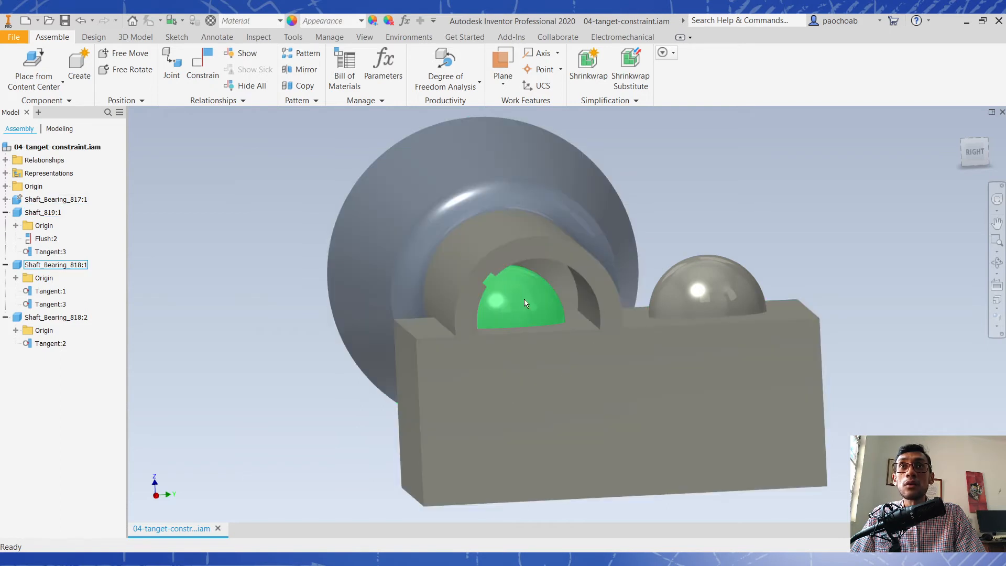
- Check the shaft and Shaft_Bearing_818:1 ball in the tangent assembly, and switch to the 05-insert-constraint.iam assembly
click(510, 304)
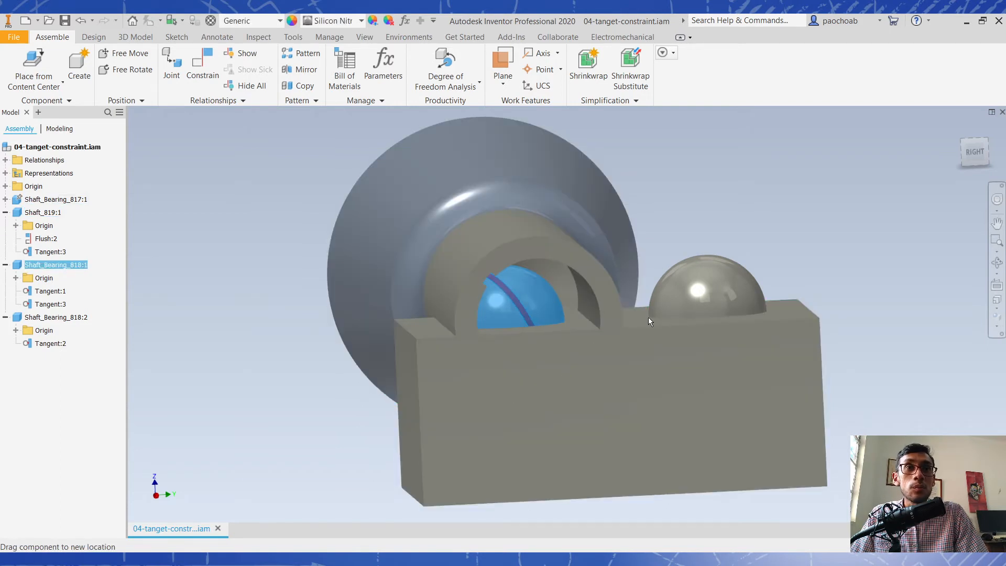
drag(485, 242, 571, 232)
shift+middle_drag(524, 152, 557, 192)
click(865, 142)
click(966, 143)
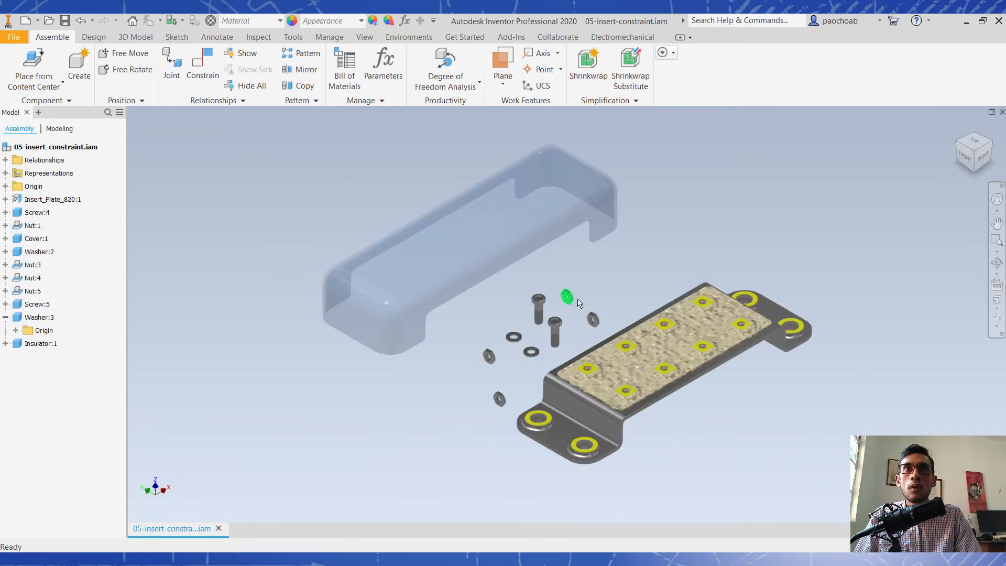
- Move the loose Screw:4 slightly upward, level with the other screw beside the plate
scroll(555, 352, up, 3)
scroll(429, 265, up, 3)
scroll(430, 263, down, 3)
middle_drag(447, 226, 494, 281)
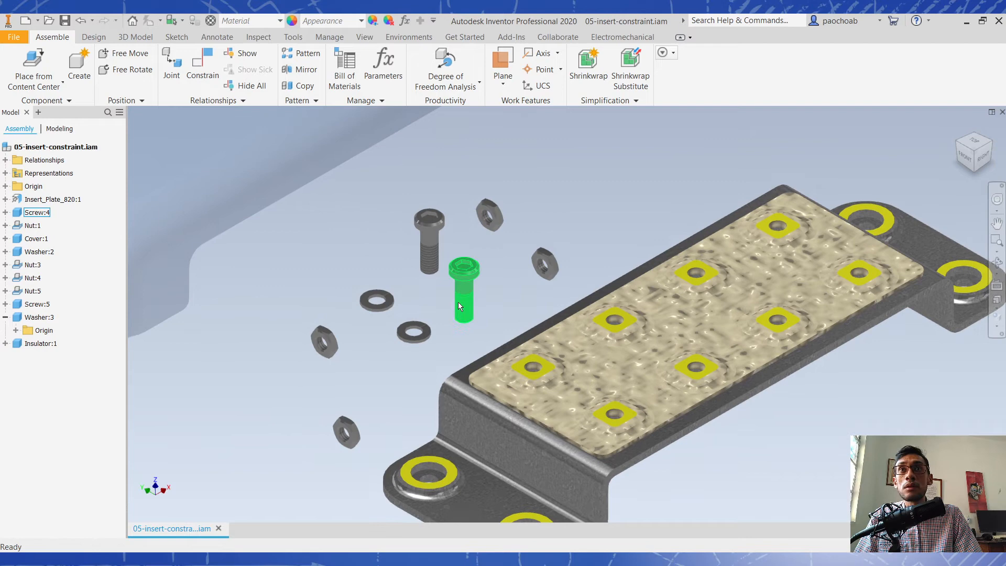
drag(461, 291, 503, 302)
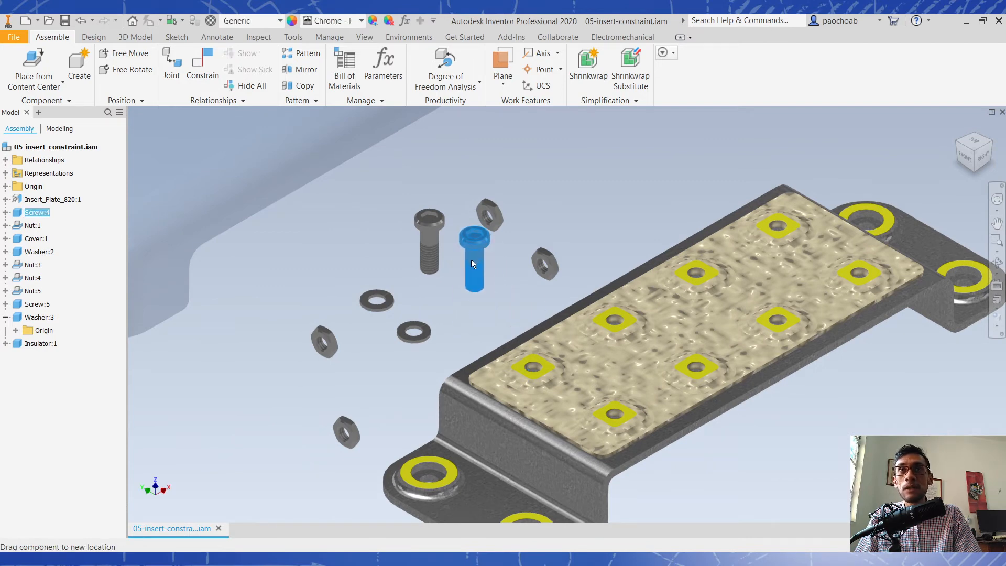
- Apply a Mate constraint with 0.000 mm offset between the underside of Screw:4's head and the recessed floor of the plate's front corner hole
click(211, 62)
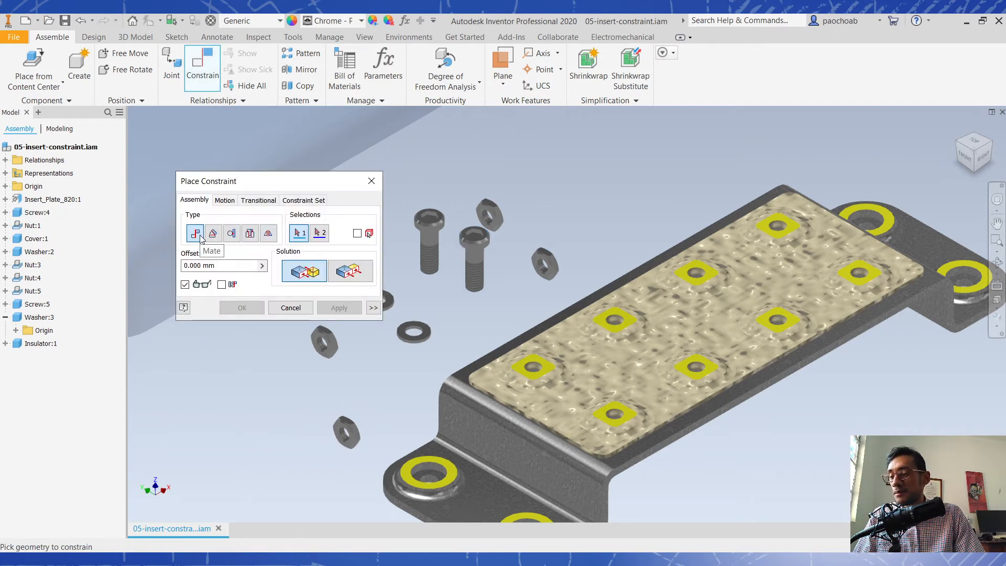
shift+middle_drag(431, 278, 457, 236)
scroll(458, 236, down, 4)
scroll(512, 285, down, 4)
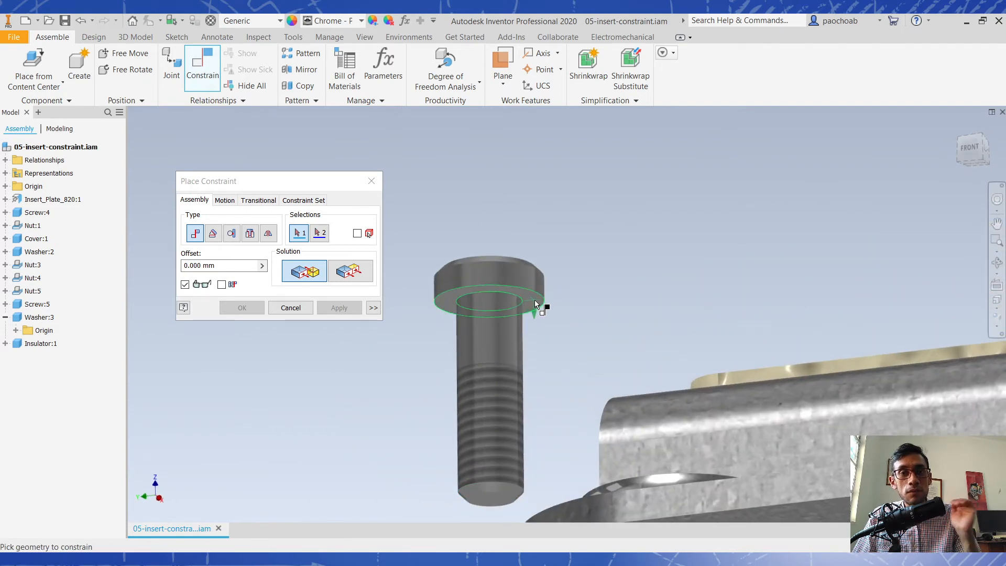
click(534, 300)
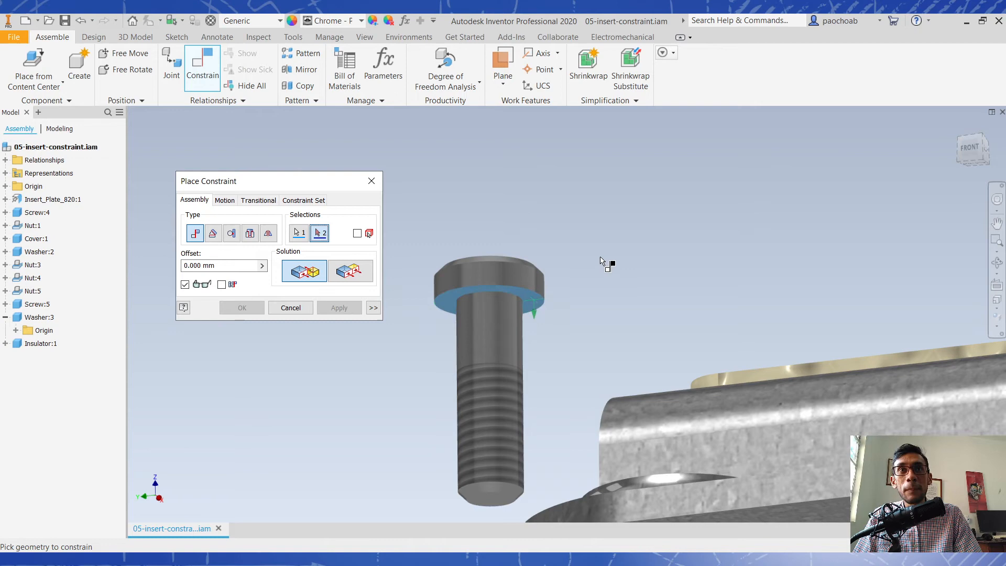
scroll(608, 267, up, 5)
scroll(613, 299, down, 5)
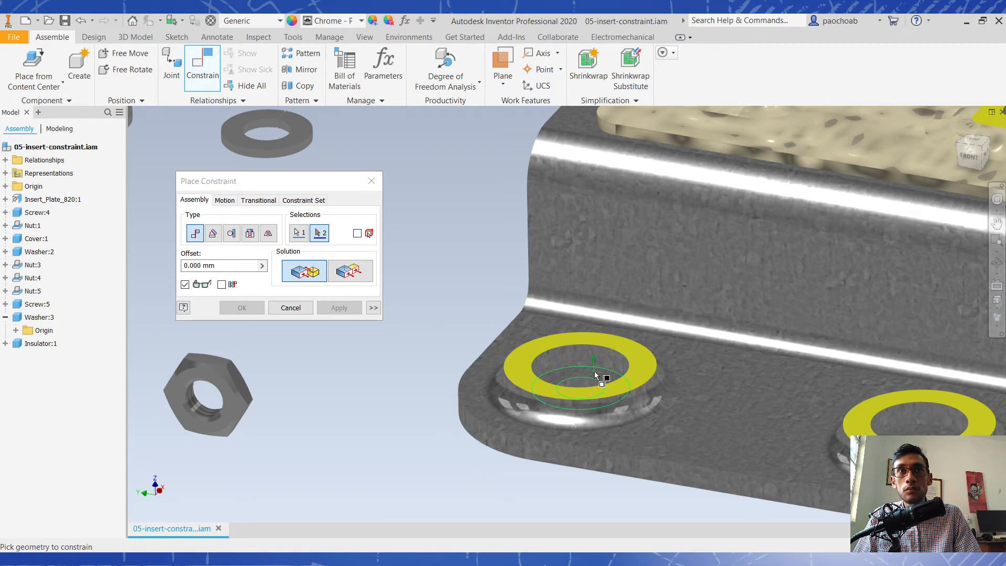
click(595, 371)
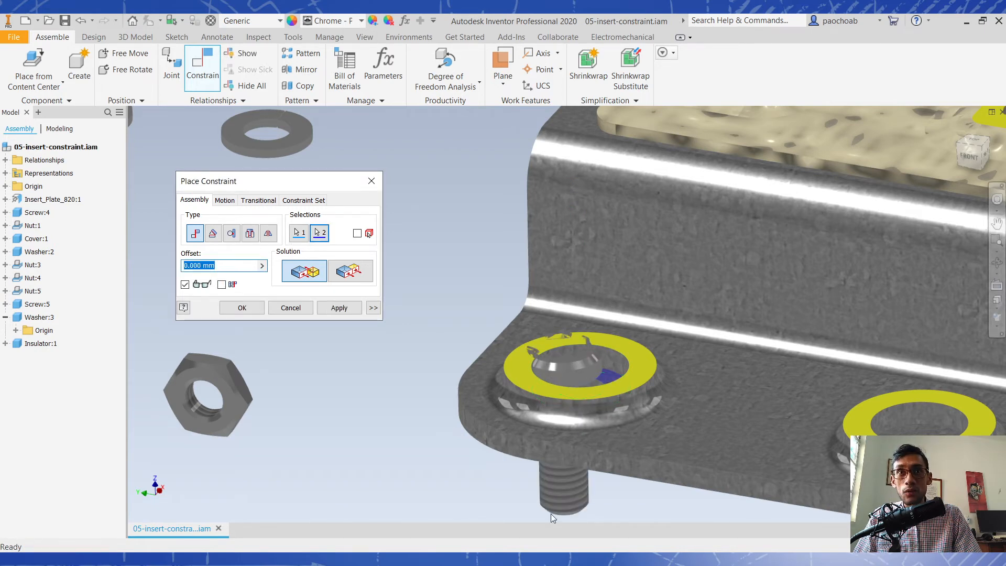
click(344, 312)
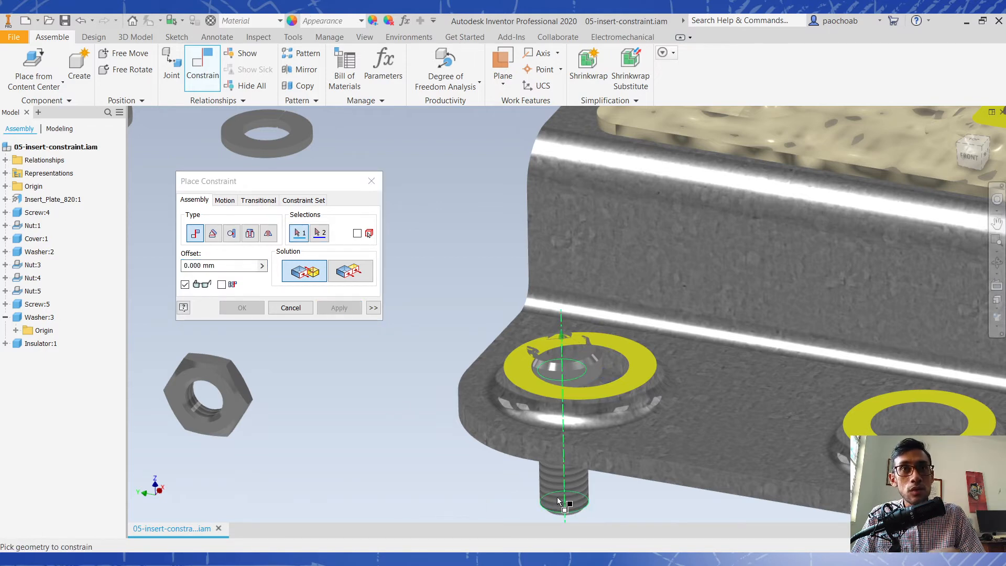
- Mate Screw:4's axis with the axis of the same plate hole, and finish placing constraints
mouse_move(575, 474)
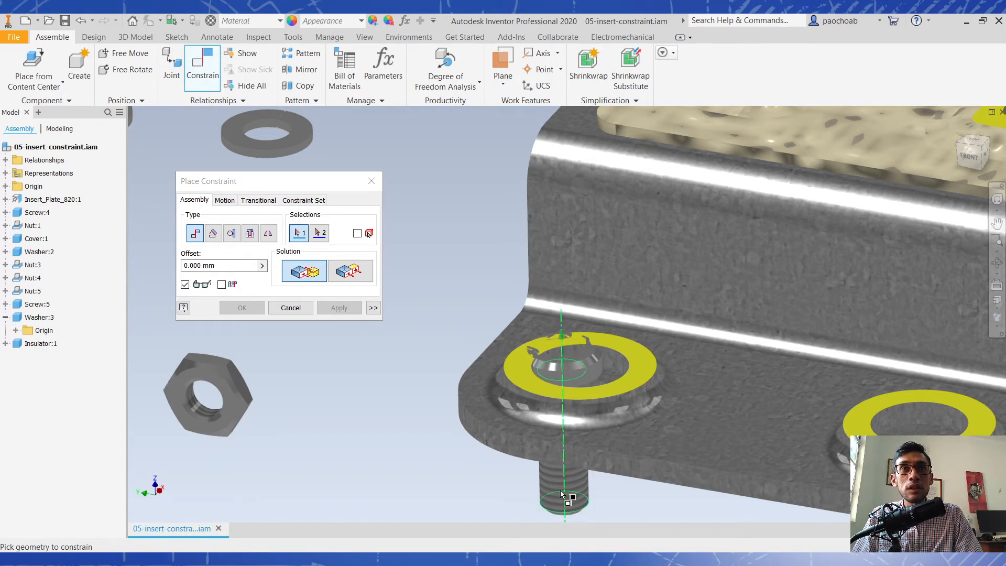
click(562, 494)
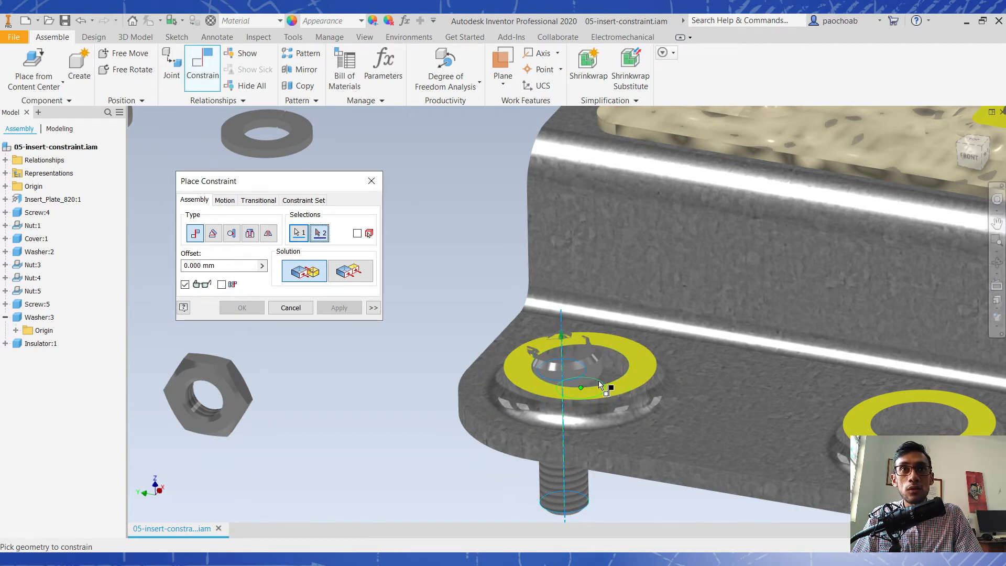
click(623, 366)
click(340, 308)
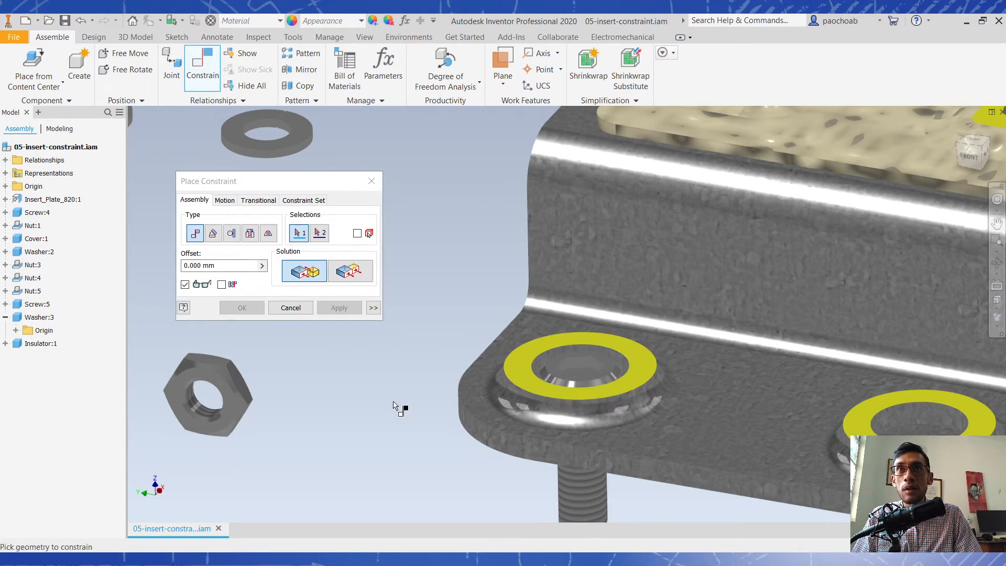
shift+middle_drag(589, 375, 582, 378)
shift+middle_drag(574, 354, 575, 374)
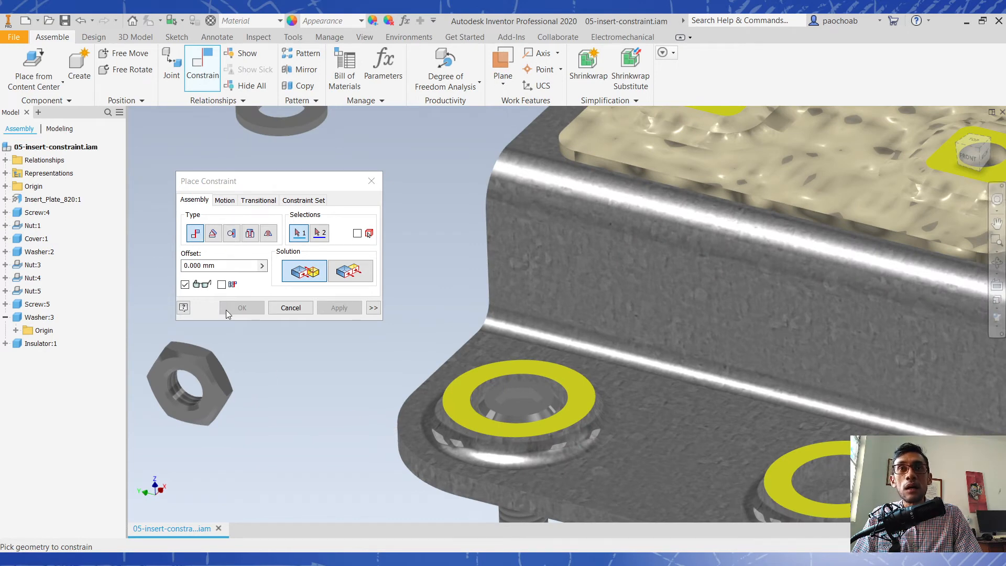
click(290, 308)
scroll(307, 334, down, 5)
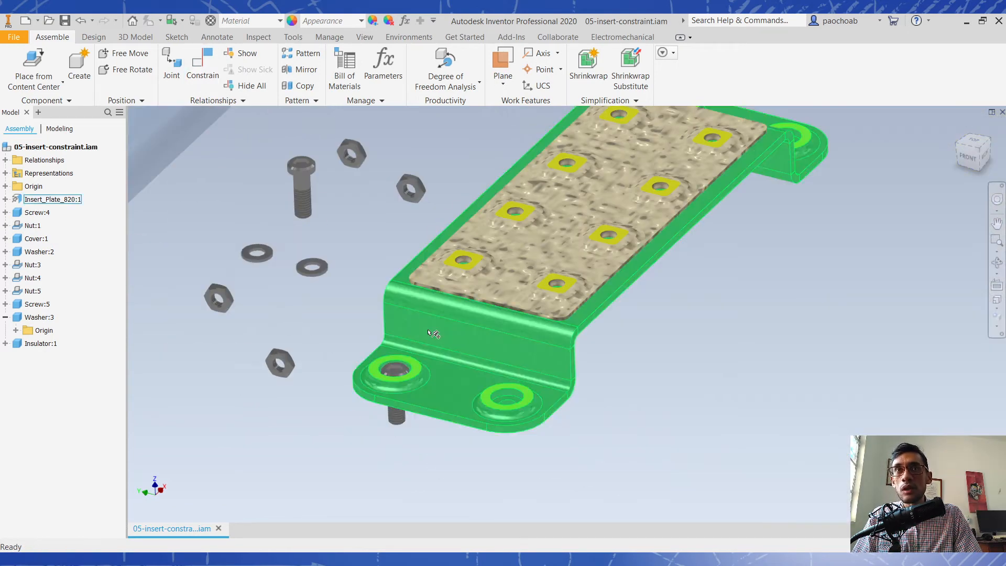
scroll(404, 328, down, 3)
shift+middle_drag(404, 329, 564, 311)
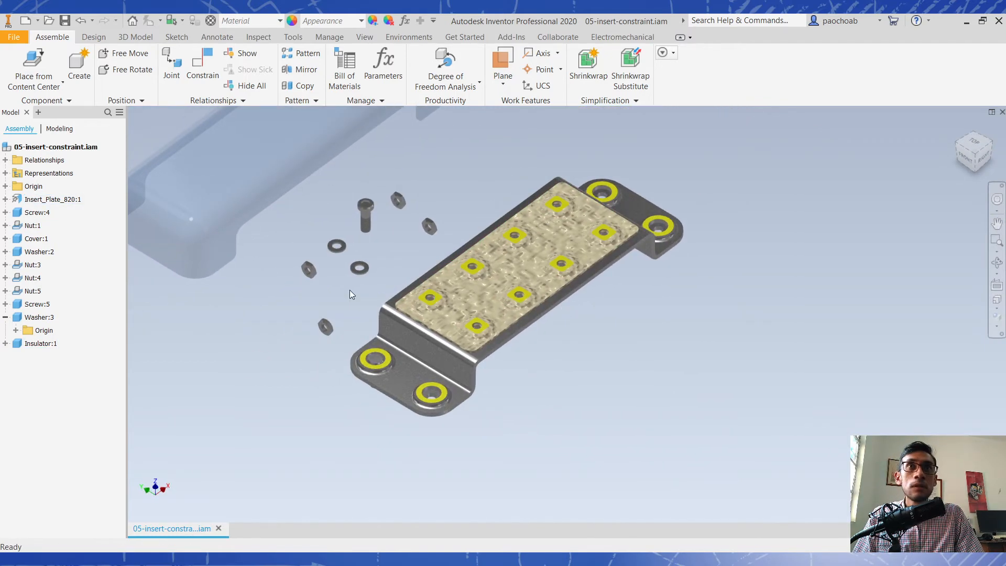
- Apply an Opposed Insert constraint with 0.000 mm offset between the edge under Screw:5's head and the recessed floor edge of the neighbouring plate hole
click(202, 78)
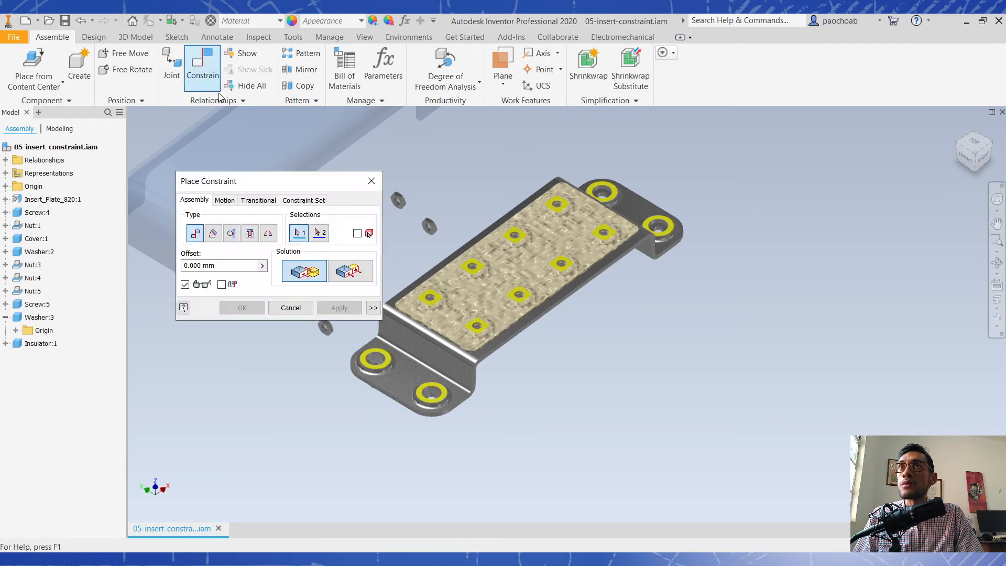
middle_drag(387, 259, 498, 212)
scroll(443, 171, down, 3)
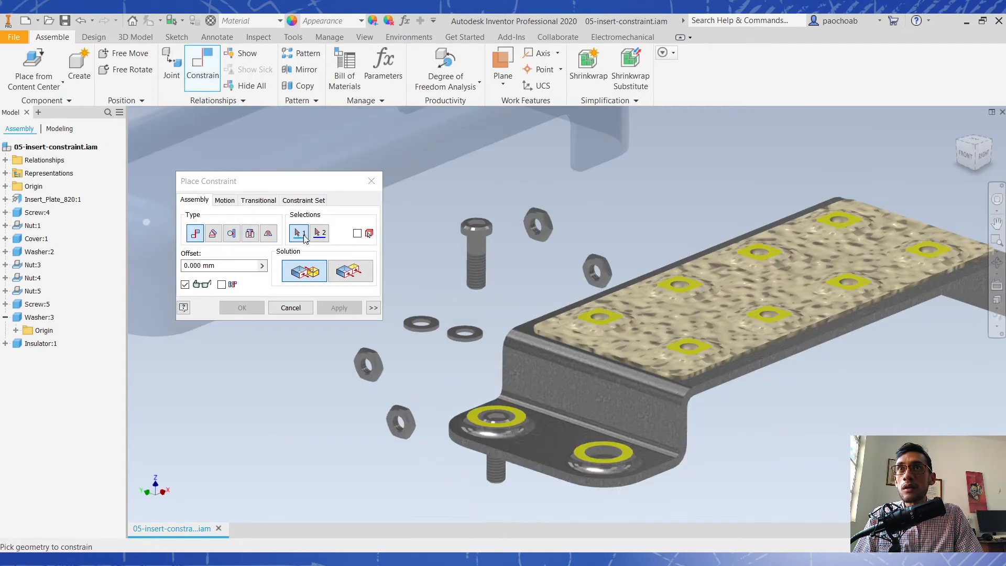
click(249, 239)
scroll(490, 263, down, 3)
shift+middle_drag(490, 262, 506, 236)
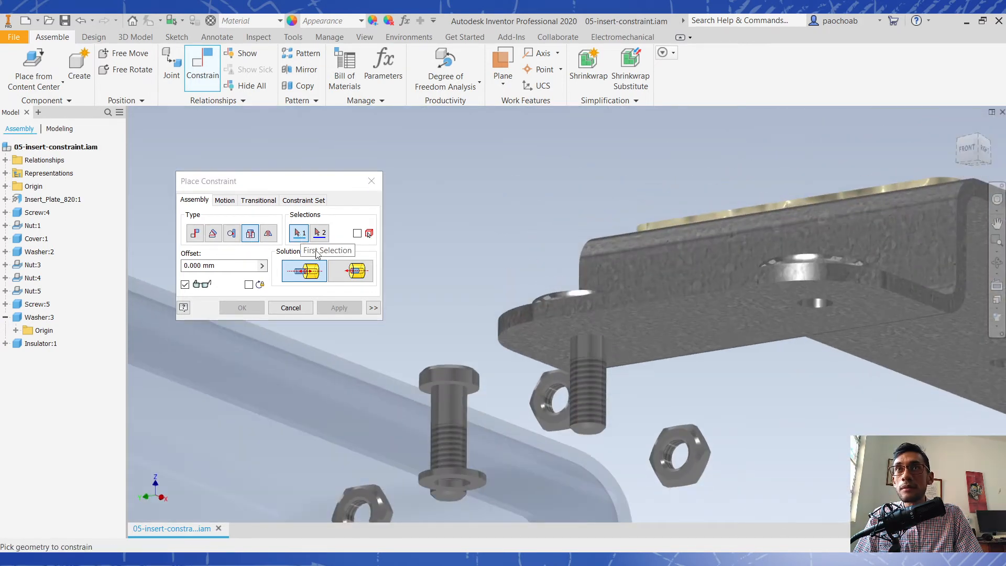
scroll(469, 389, down, 2)
middle_drag(469, 389, 561, 284)
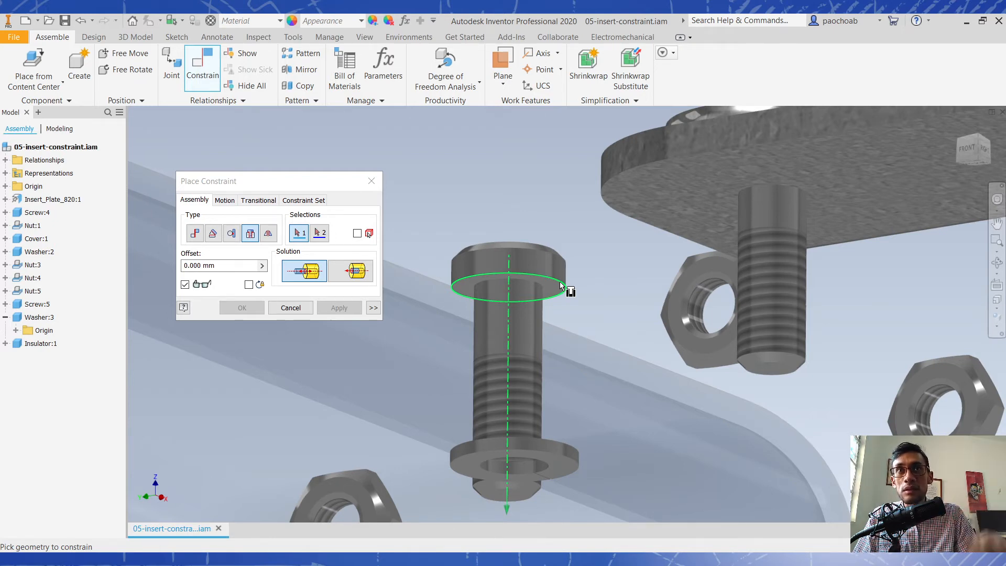
click(560, 285)
scroll(550, 246, up, 3)
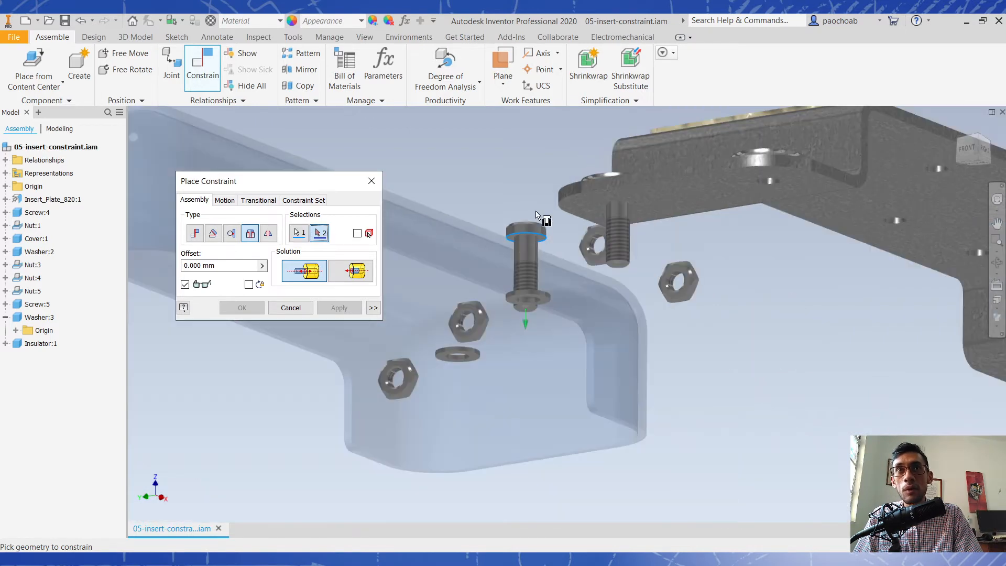
shift+middle_drag(665, 237, 662, 265)
middle_drag(774, 375, 687, 285)
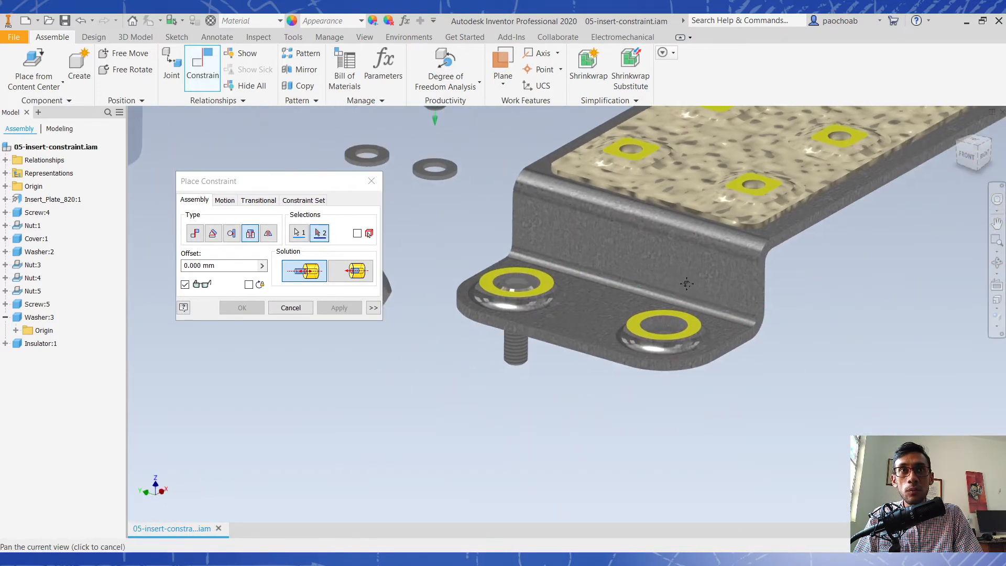
scroll(681, 346, down, 5)
scroll(684, 297, up, 4)
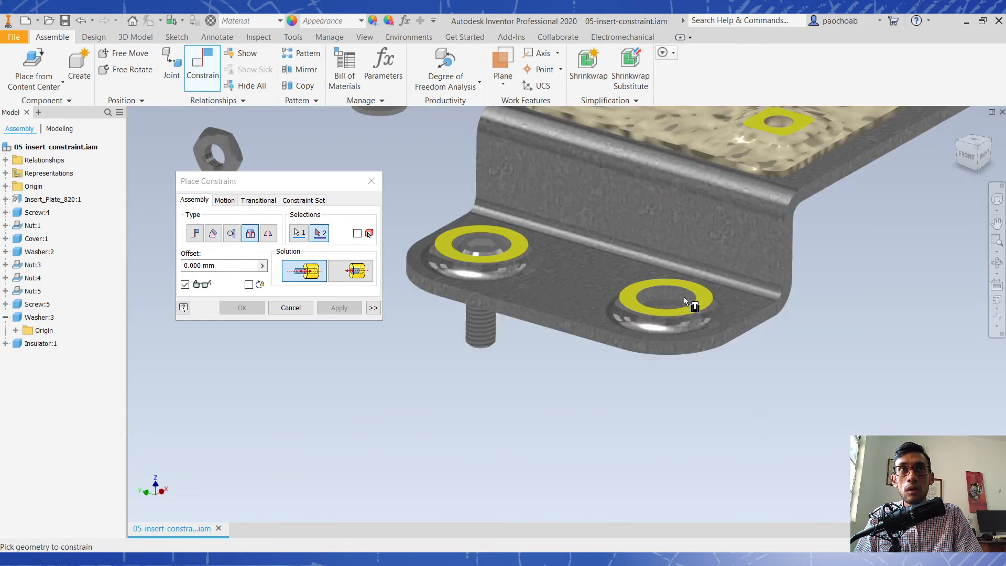
scroll(676, 292, down, 3)
middle_drag(679, 294, 634, 364)
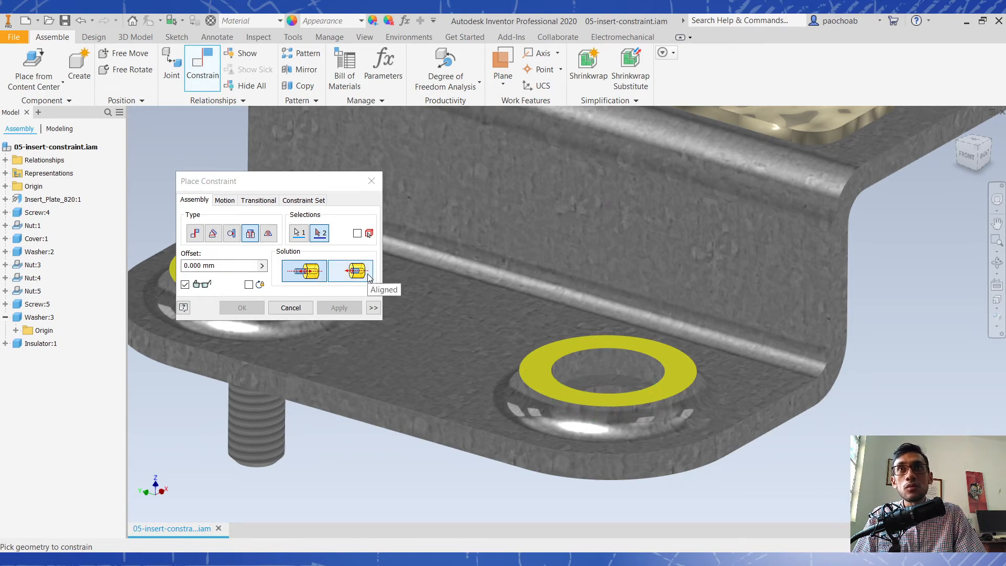
click(636, 374)
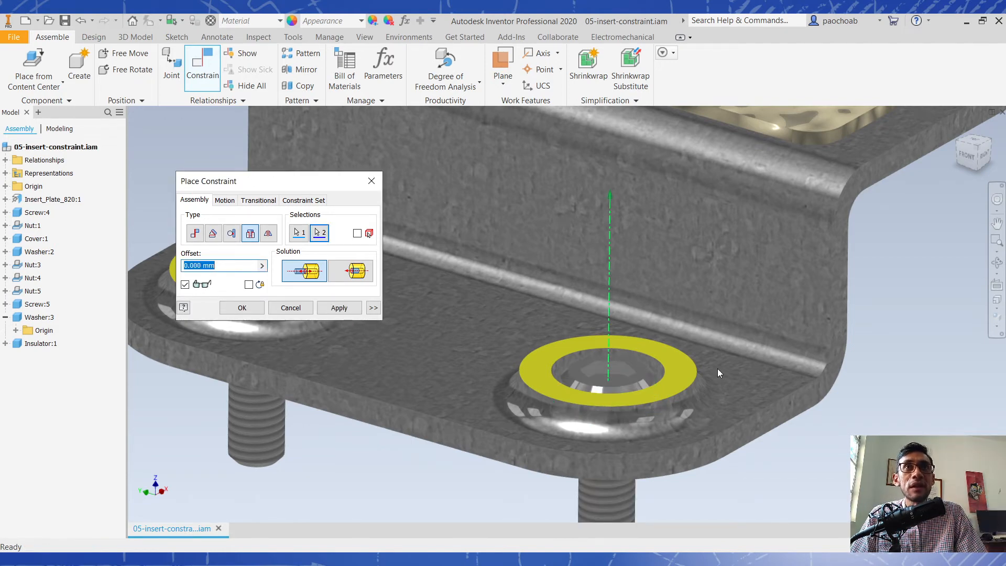
click(242, 308)
- Apply an Opposed Insert constraint with 0.000 mm offset between a loose washer's lower outer edge and the recess floor edge of a hole at the plate's opposite end
scroll(404, 330, down, 8)
shift+middle_drag(542, 287, 419, 377)
scroll(409, 396, up, 5)
scroll(485, 364, down, 2)
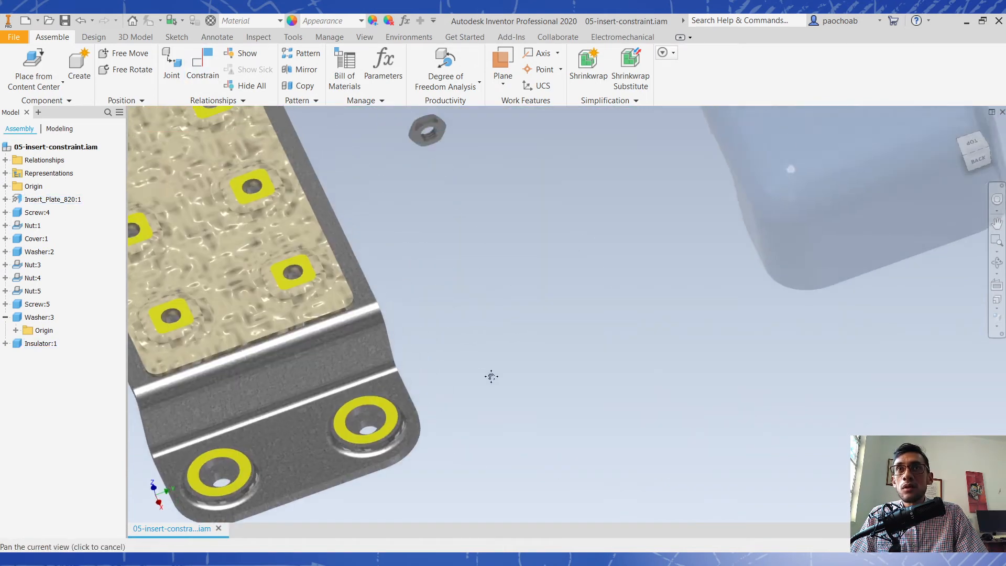
scroll(441, 197, up, 3)
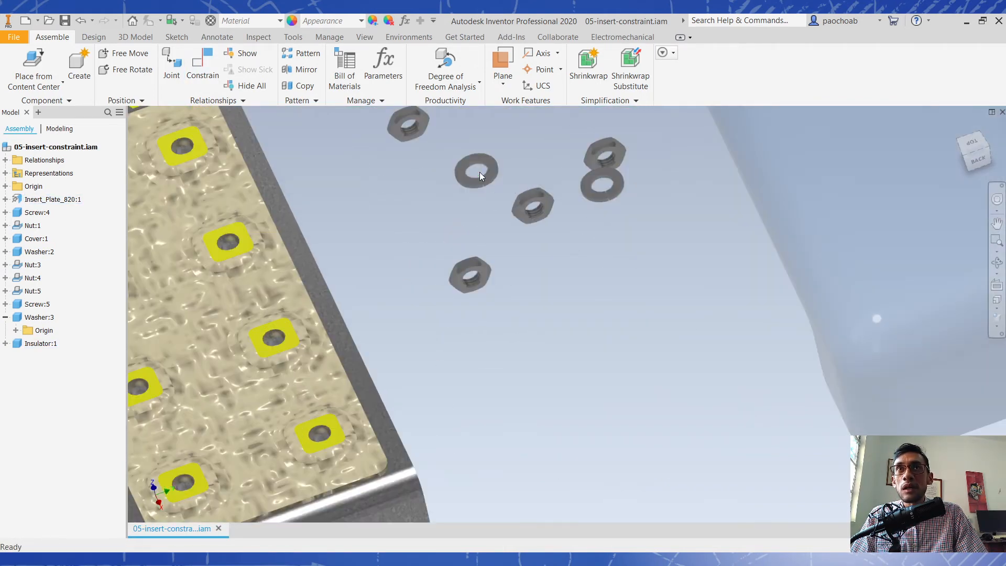
click(202, 66)
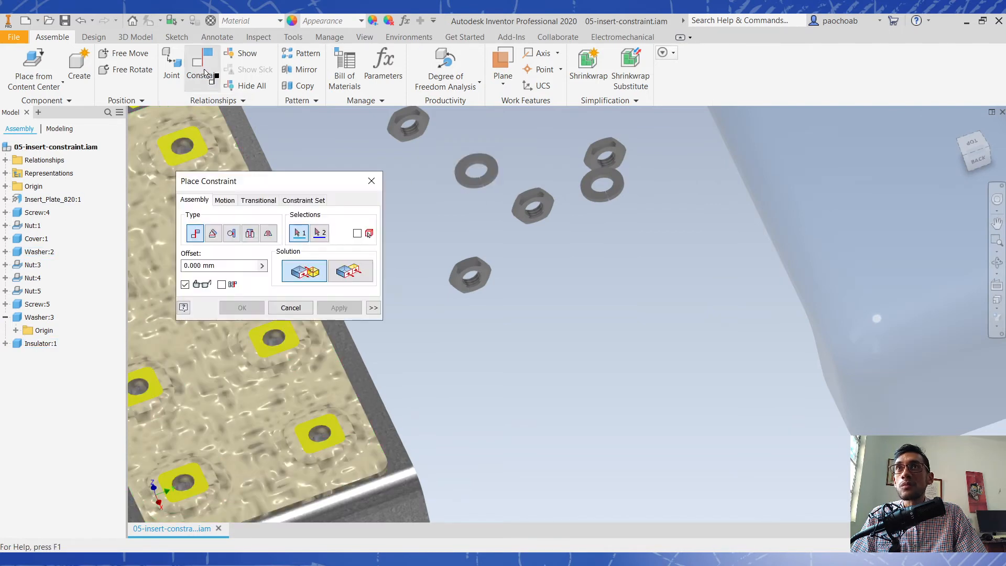
click(250, 234)
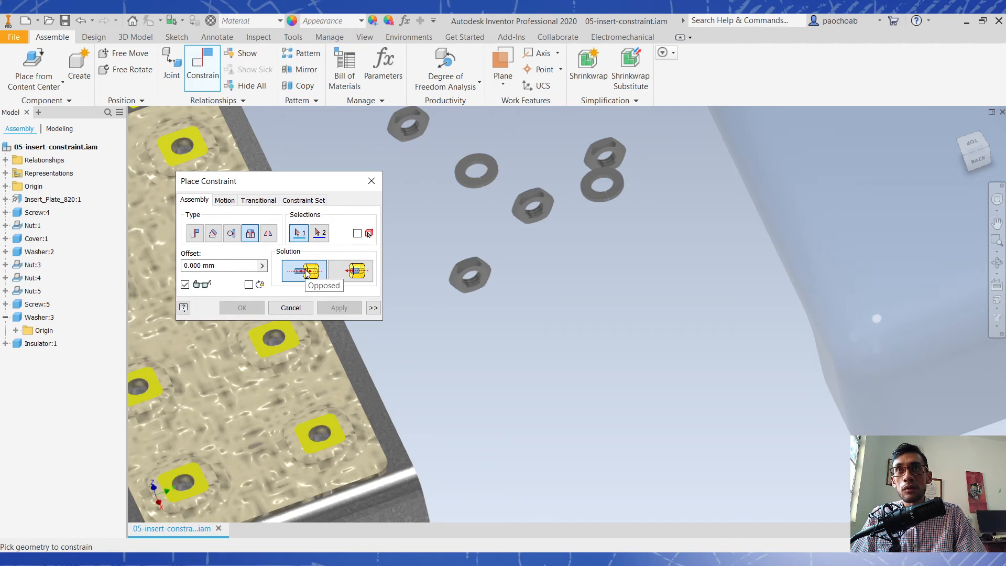
shift+middle_drag(497, 190, 479, 154)
scroll(495, 236, up, 5)
shift+middle_drag(504, 236, 500, 234)
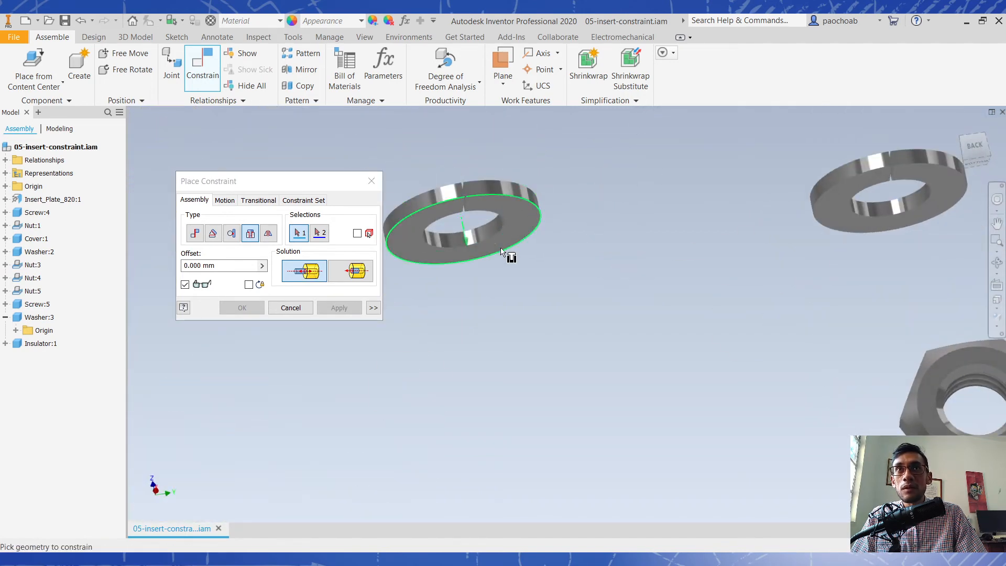
click(501, 253)
scroll(546, 274, down, 5)
shift+middle_drag(545, 274, 691, 422)
scroll(690, 422, up, 3)
shift+middle_drag(612, 378, 578, 267)
scroll(583, 380, up, 3)
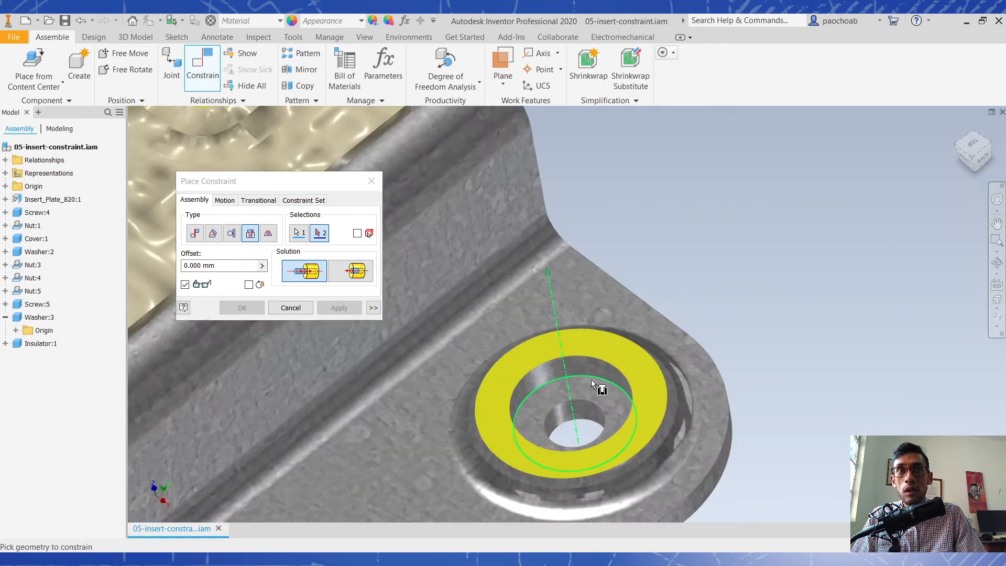
click(591, 379)
scroll(591, 379, down, 4)
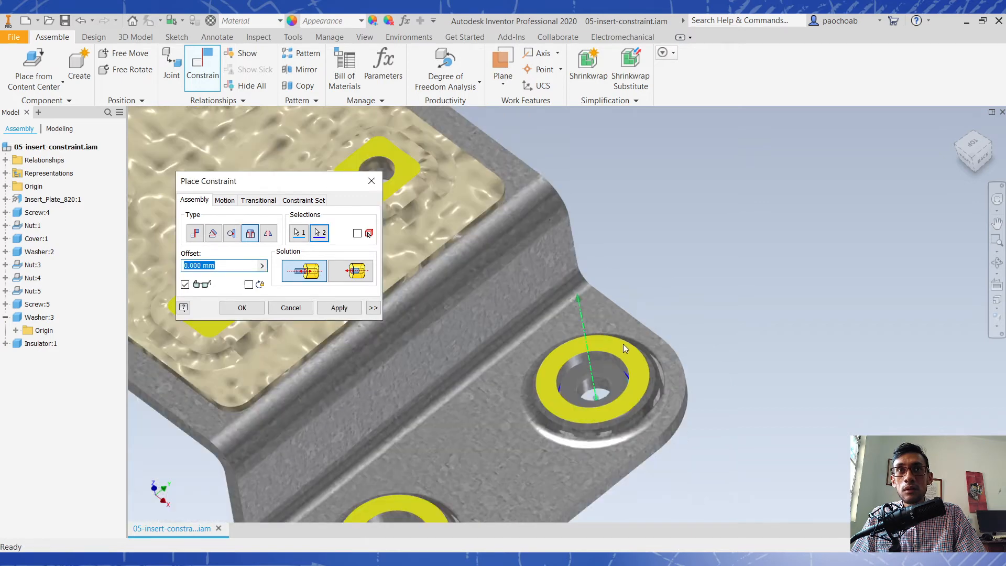
click(339, 307)
scroll(599, 301, down, 2)
middle_drag(634, 272, 576, 401)
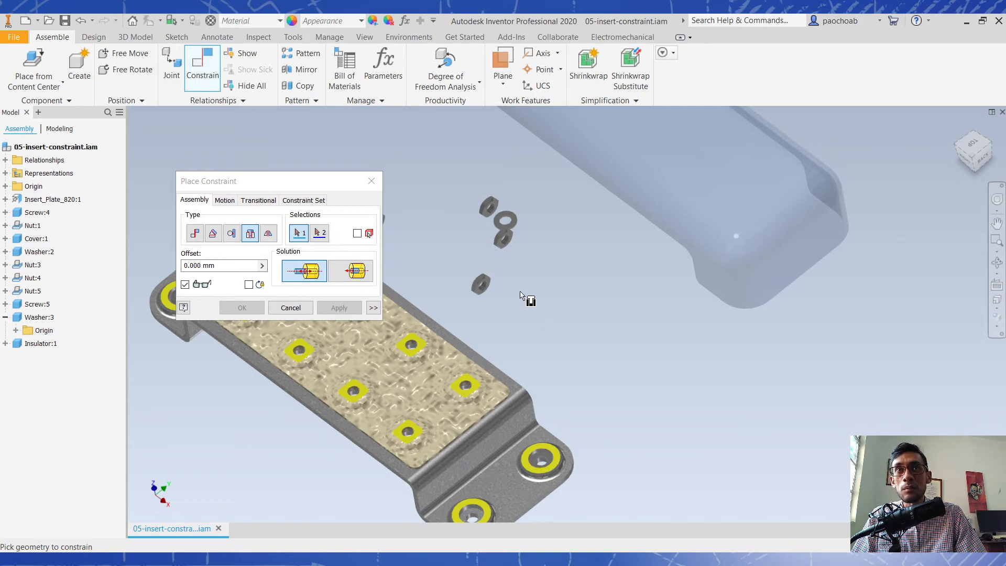
scroll(521, 295, down, 5)
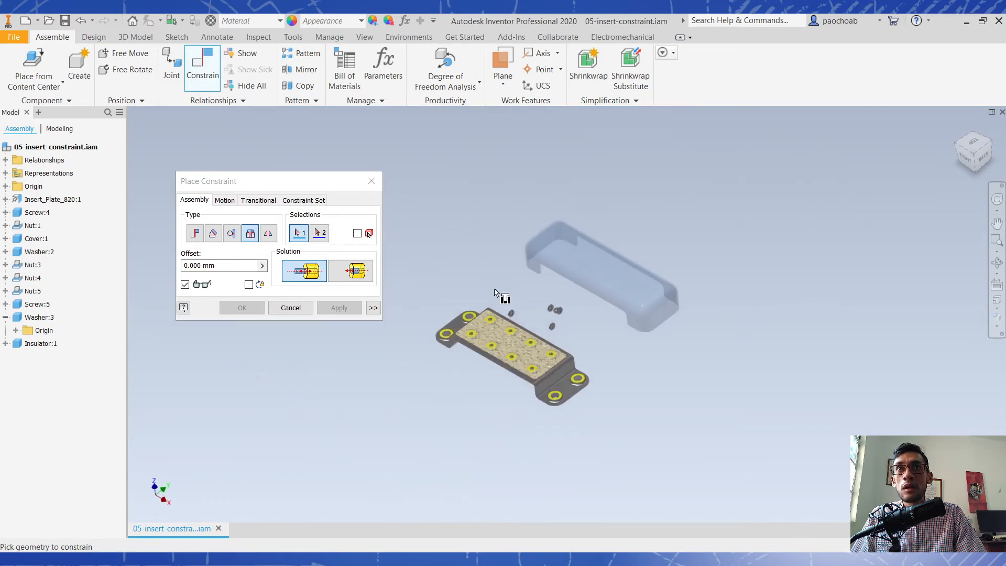
scroll(495, 291, up, 5)
shift+middle_drag(551, 332, 394, 245)
scroll(545, 268, down, 6)
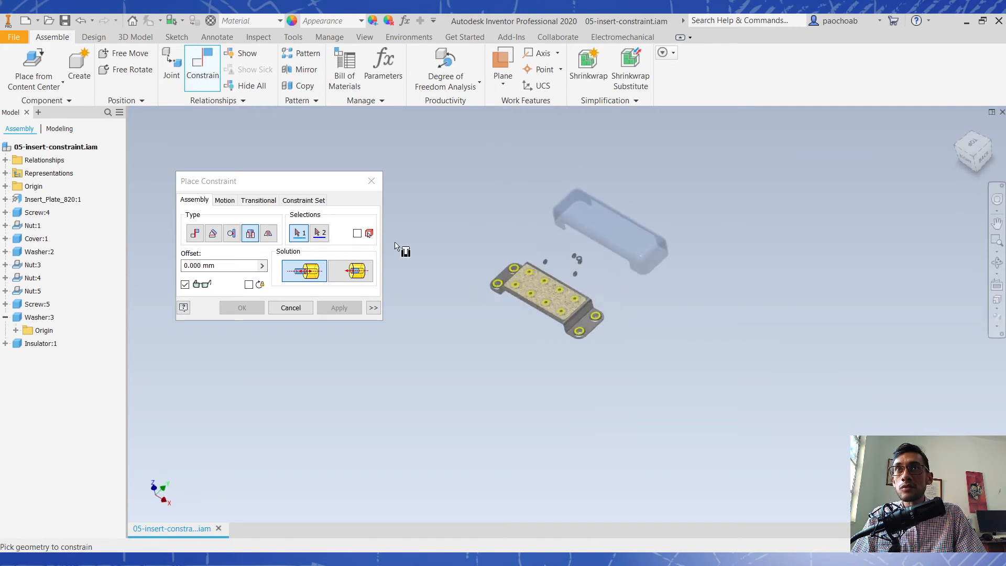
- Stop placing constraints and add another copy of Screw:4 beside the plate end that has no screws
click(371, 181)
scroll(561, 295, up, 5)
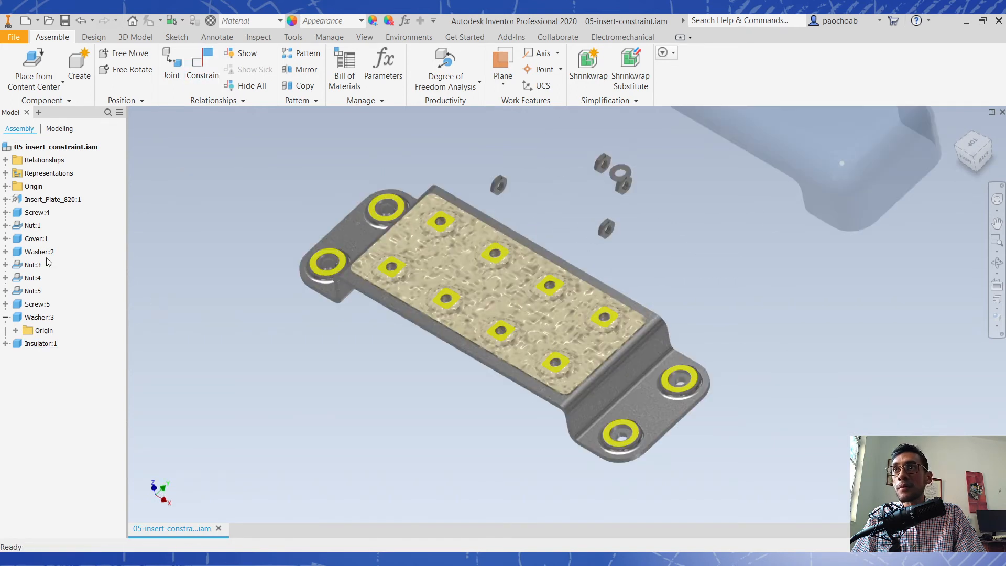
click(23, 214)
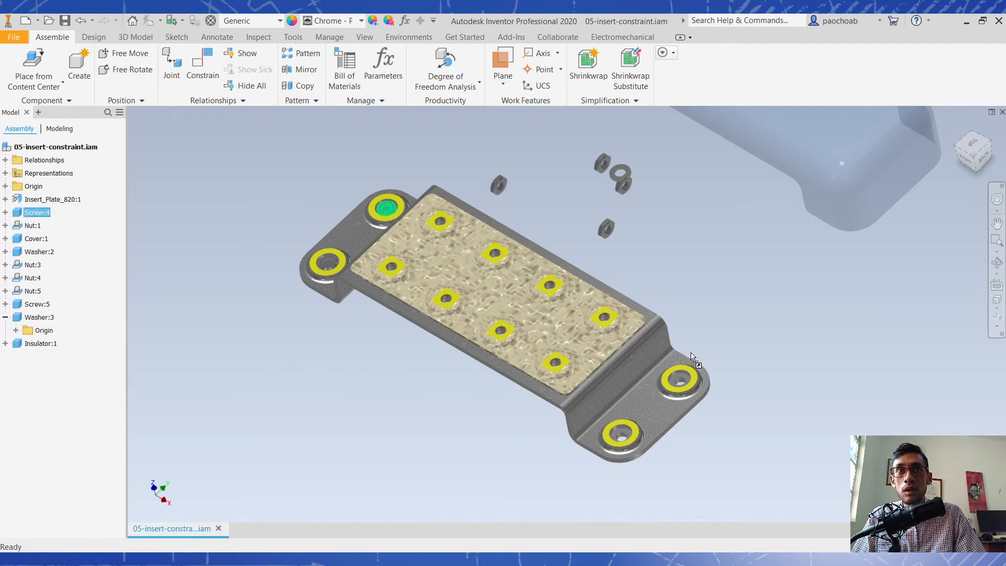
drag(721, 335, 723, 336)
scroll(764, 359, up, 1)
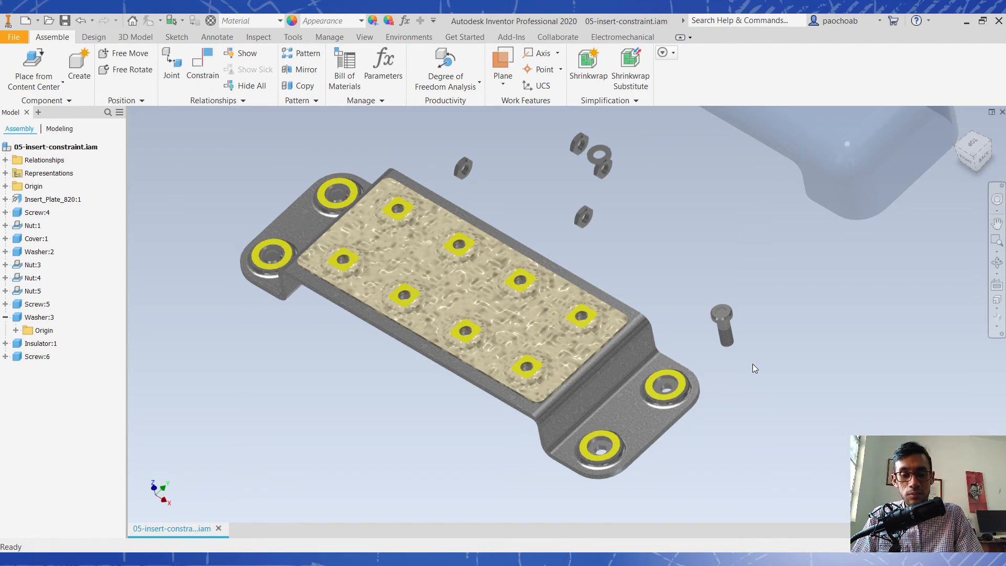
shift+middle_drag(753, 364, 661, 306)
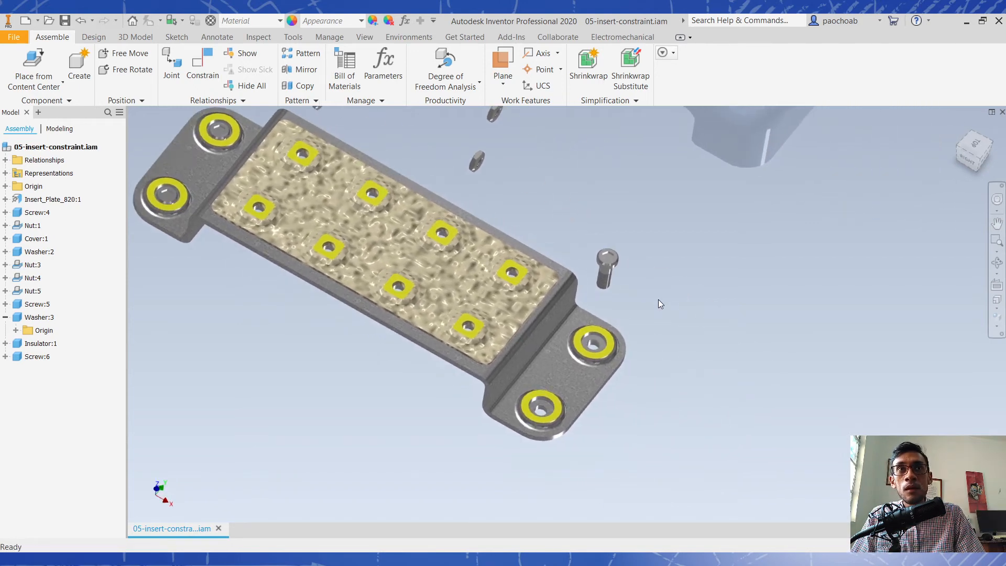
scroll(623, 279, up, 3)
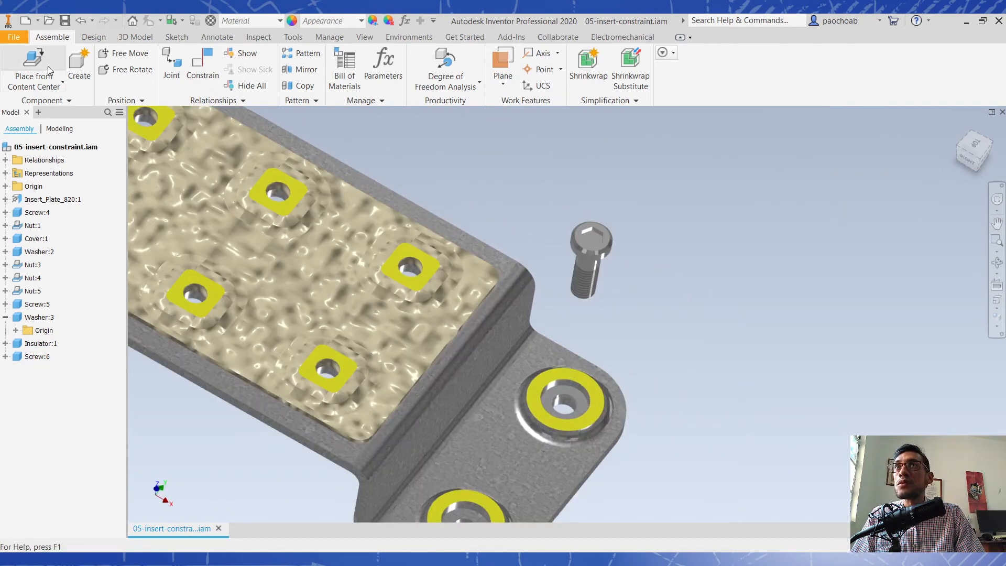
- Apply an Opposed Insert constraint with 0.000 mm offset between the edge under the new screw's head and a hole's recess floor edge at the plate's screwless end
click(203, 74)
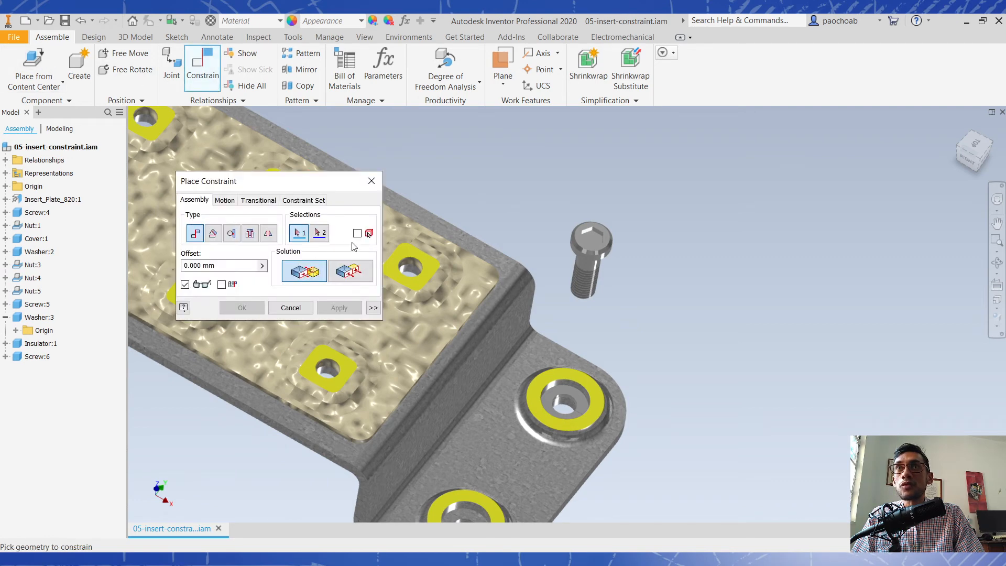
click(250, 234)
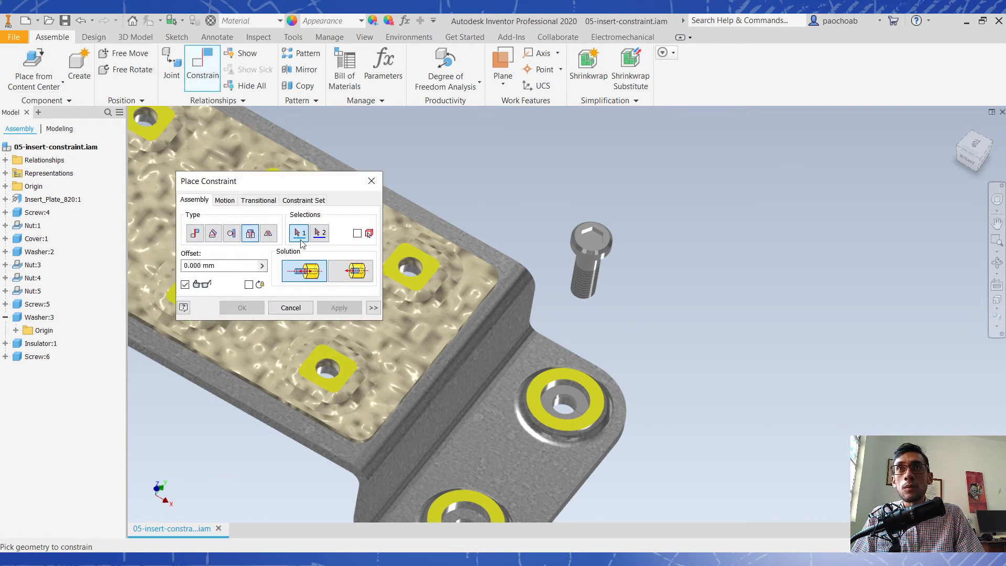
shift+middle_drag(611, 288, 619, 497)
scroll(493, 173, up, 5)
click(633, 435)
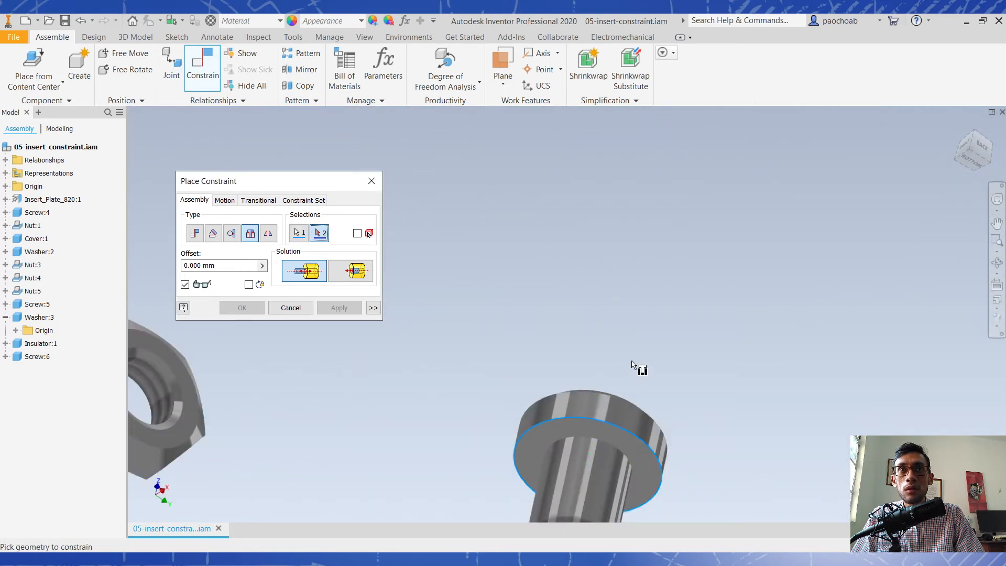
scroll(639, 367, down, 3)
mouse_move(644, 370)
shift+middle_down()
mouse_move(660, 371)
mouse_move(642, 338)
mouse_move(631, 360)
shift+middle_up()
scroll(581, 183, down, 5)
middle_drag(633, 461, 529, 380)
scroll(542, 411, up, 4)
middle_drag(529, 380, 684, 221)
shift+middle_drag(662, 272, 654, 294)
scroll(627, 317, up, 4)
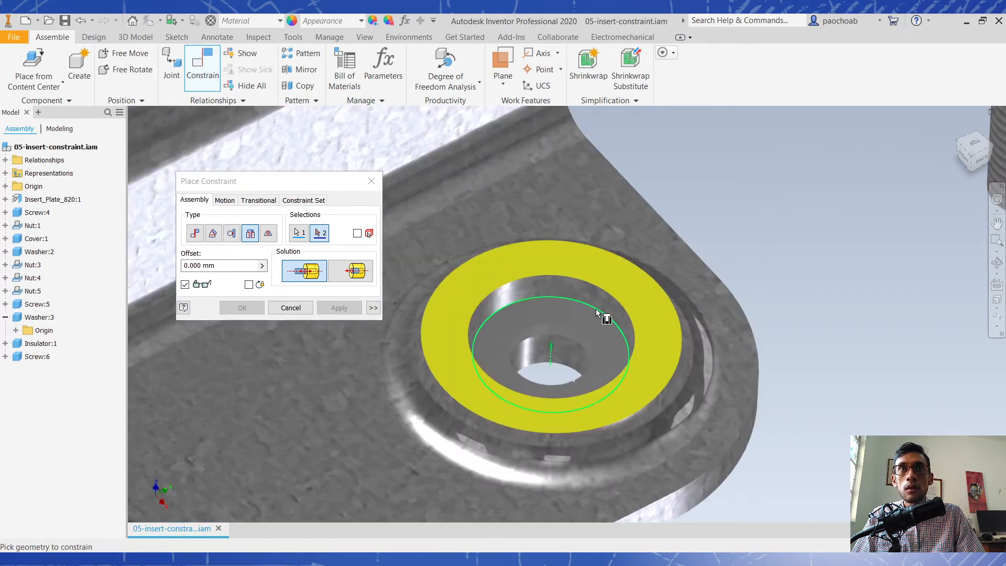
click(594, 309)
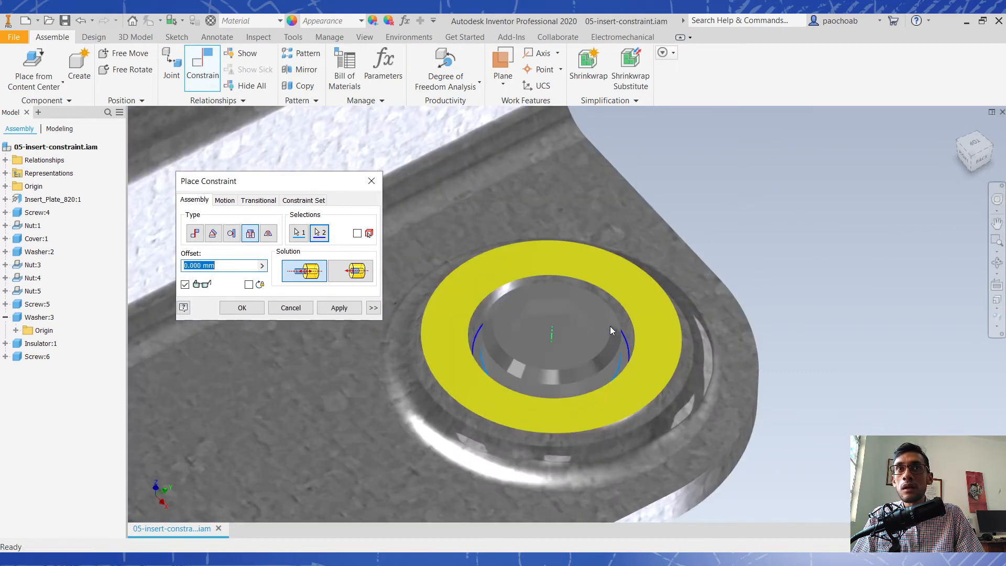
click(335, 311)
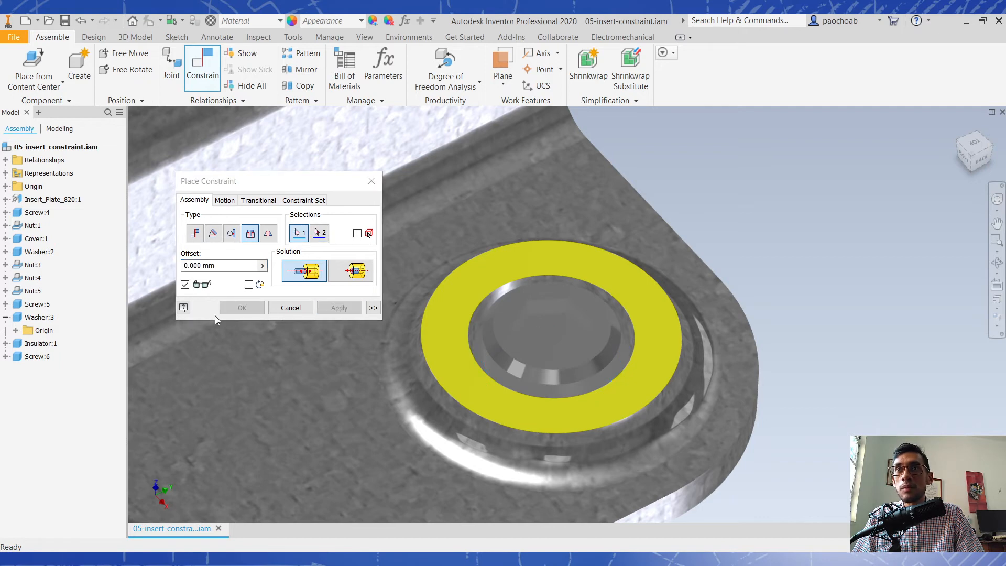
click(271, 311)
scroll(534, 308, down, 10)
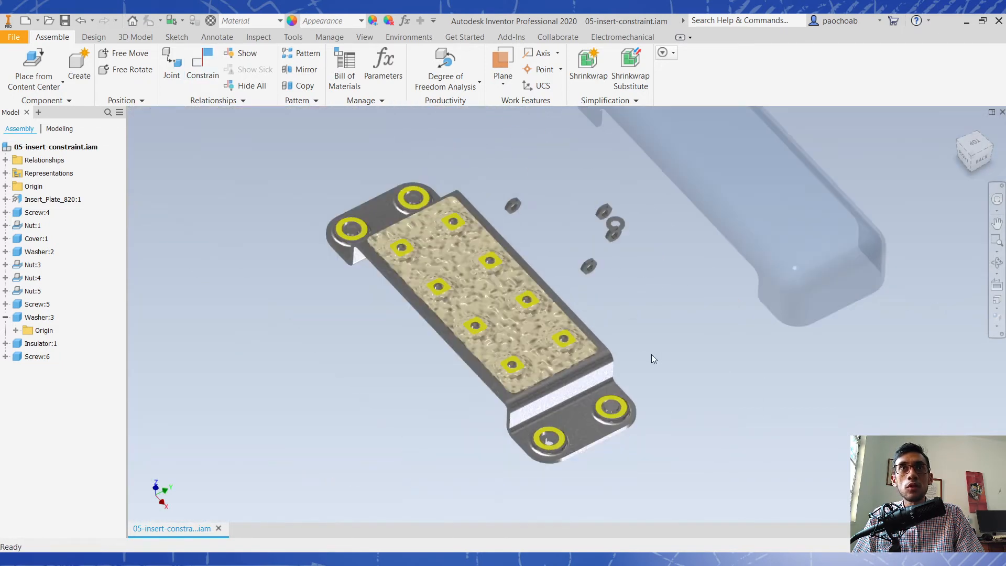
- View the finished plate assembly isometrically and open the assembly 06-symmetry-constraint.iam
click(965, 151)
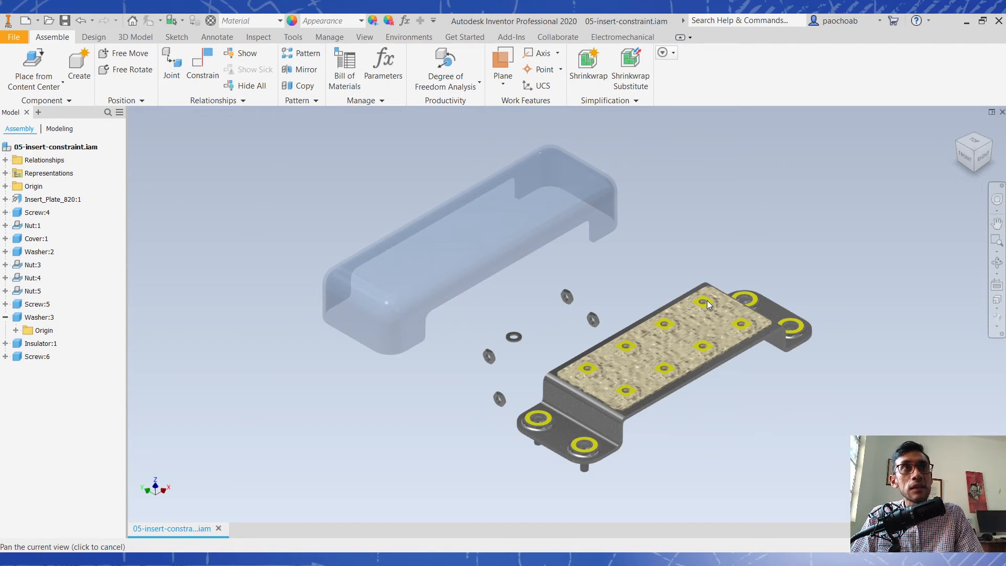
click(555, 240)
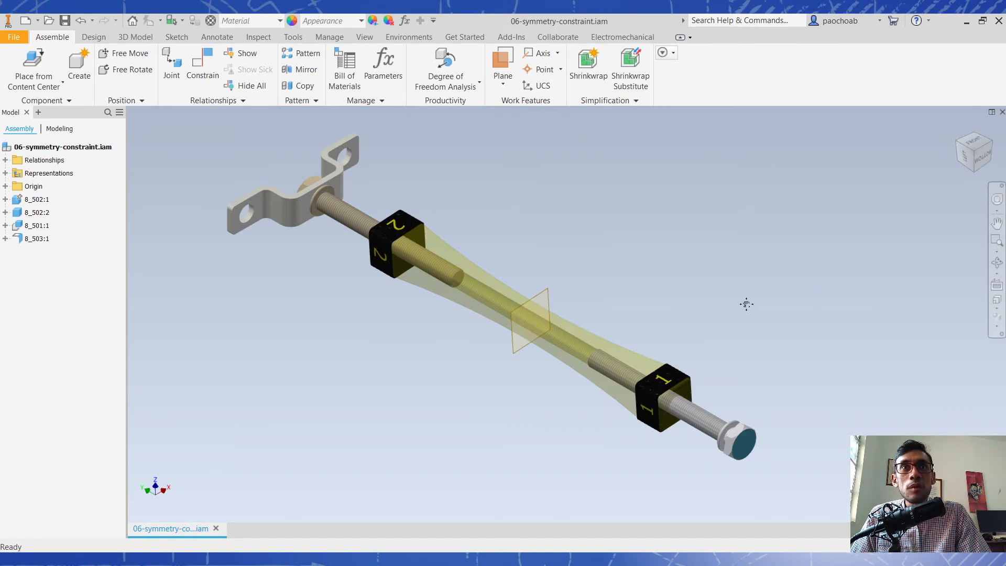
middle_drag(746, 304, 782, 312)
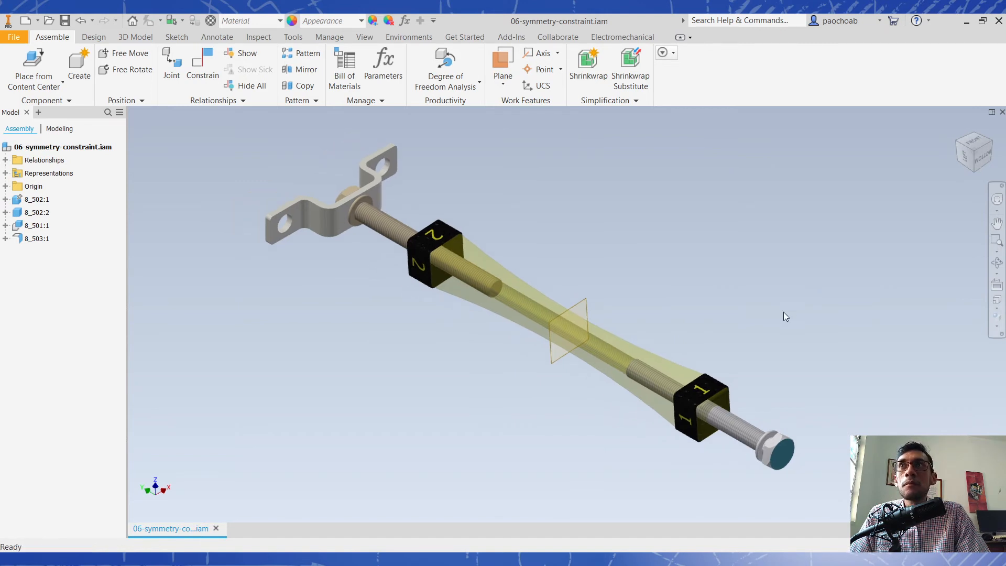
- Move the free end bolt in and out along the turnbuckle to check how the unconstrained parts respond
click(774, 449)
drag(774, 449, 807, 506)
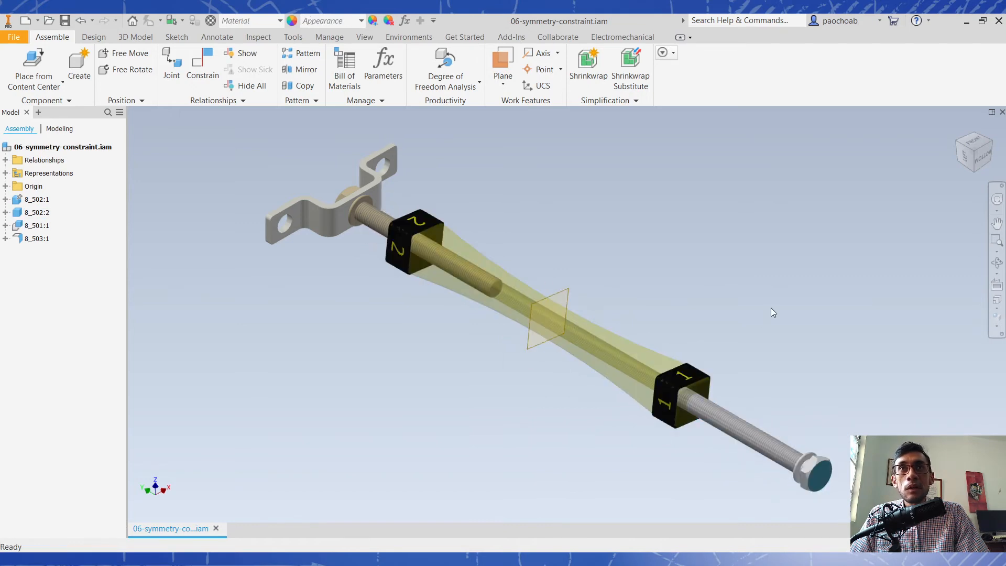
drag(819, 472, 761, 438)
click(801, 467)
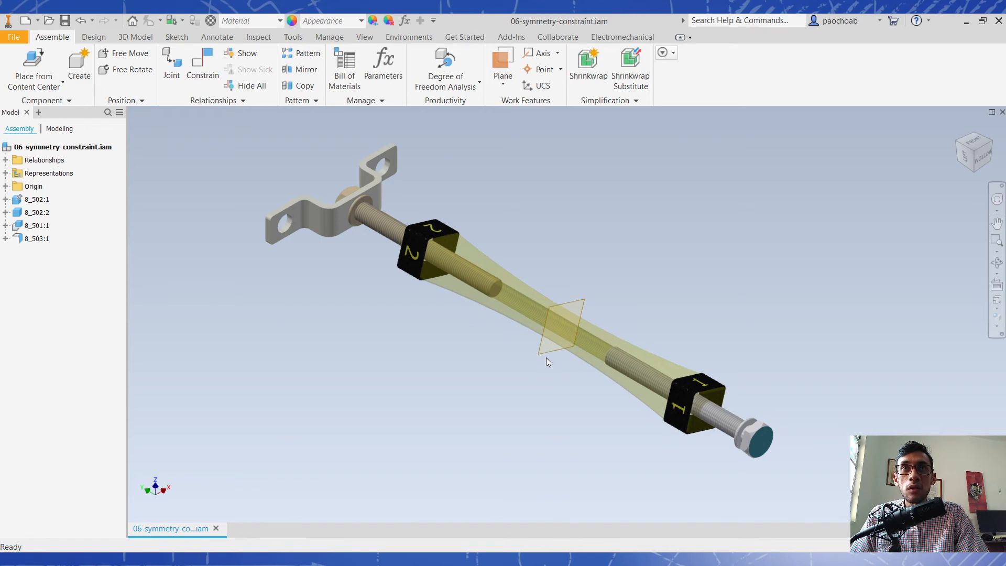
drag(758, 441, 767, 483)
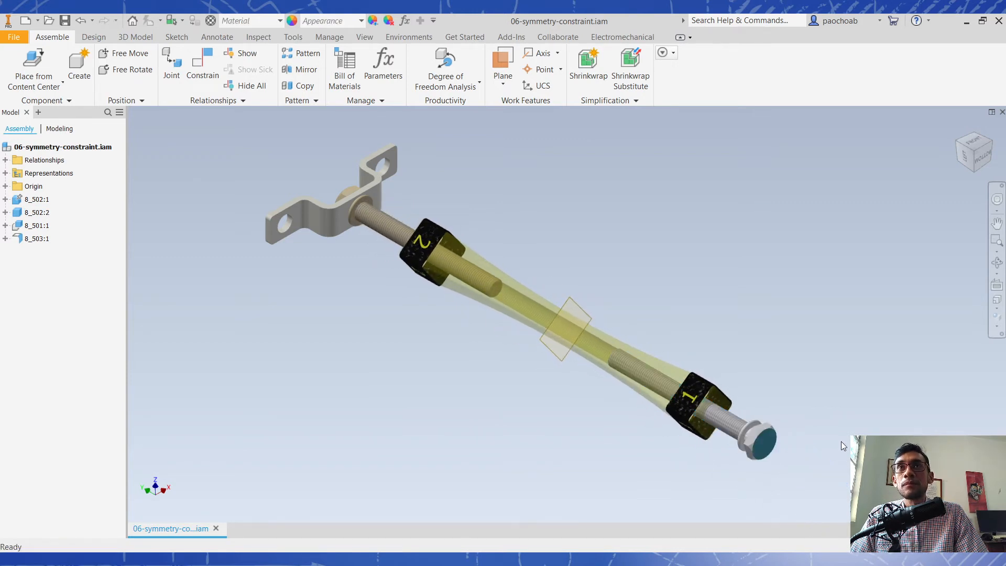
- Examine the coloured head faces of both end bolts and the work plane in the middle of the turnbuckle
scroll(788, 458, up, 3)
scroll(720, 401, down, 2)
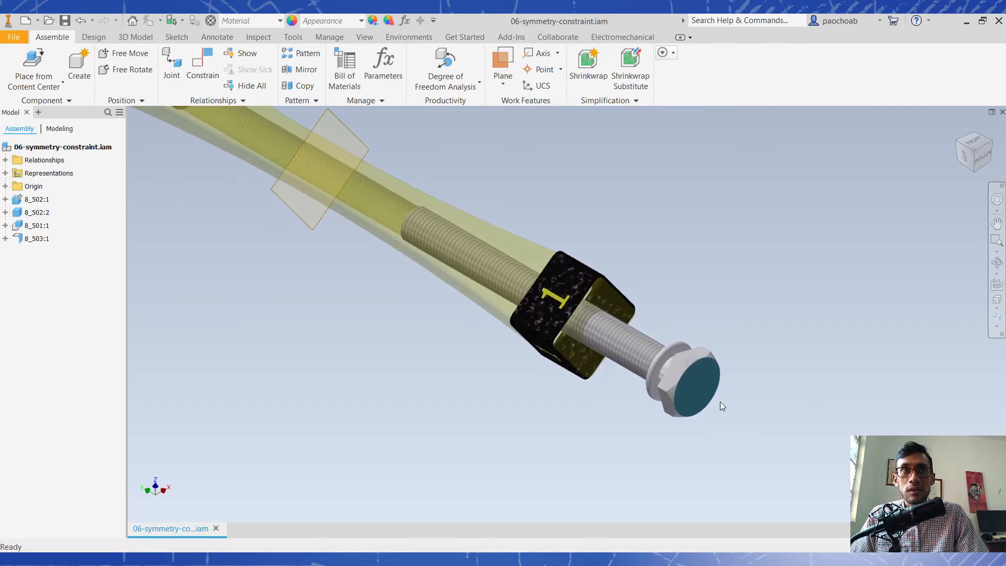
scroll(699, 393, down, 4)
shift+middle_drag(476, 377, 649, 398)
scroll(664, 404, up, 4)
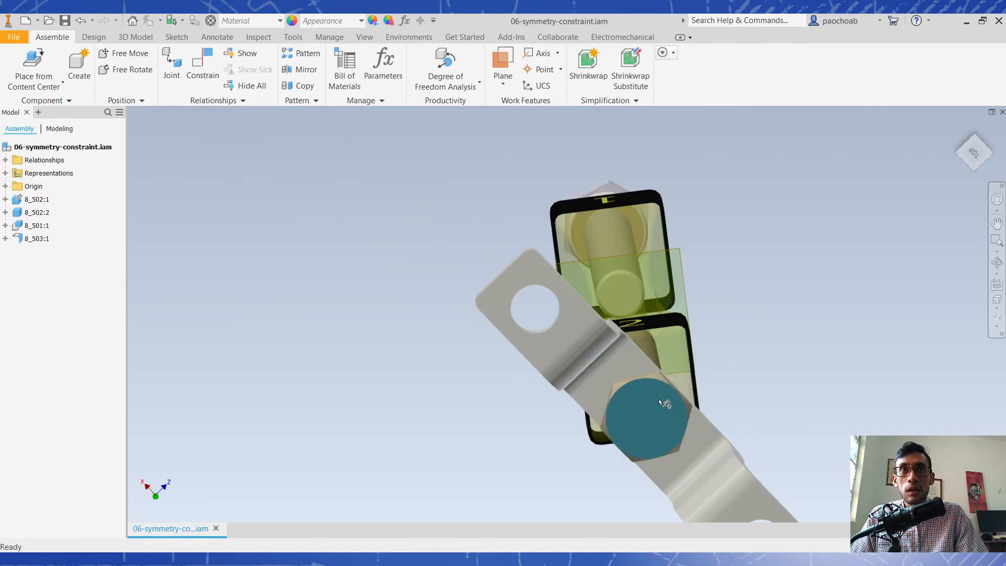
scroll(631, 386, down, 5)
shift+middle_drag(627, 340, 579, 331)
scroll(578, 335, up, 3)
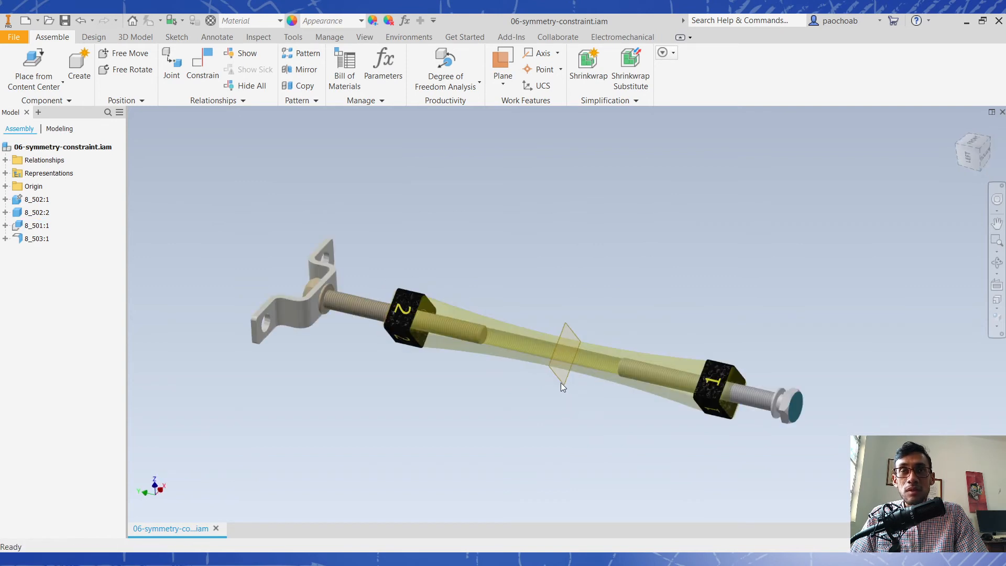
click(979, 151)
scroll(608, 303, up, 3)
middle_drag(608, 303, 604, 318)
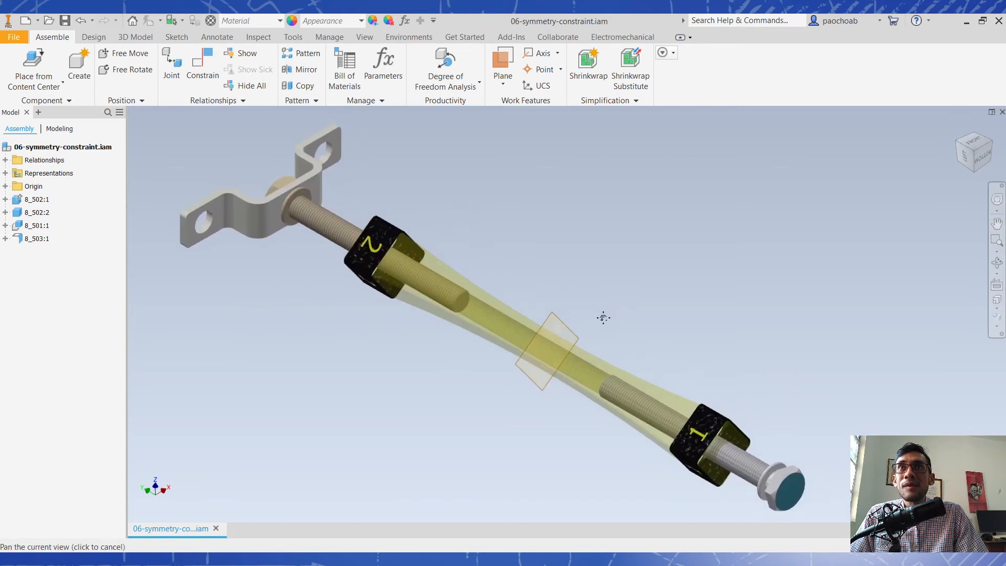
- Apply a Symmetry constraint between the outer head faces of the two end bolts, using the turnbuckle's middle work plane as symmetry plane
click(202, 68)
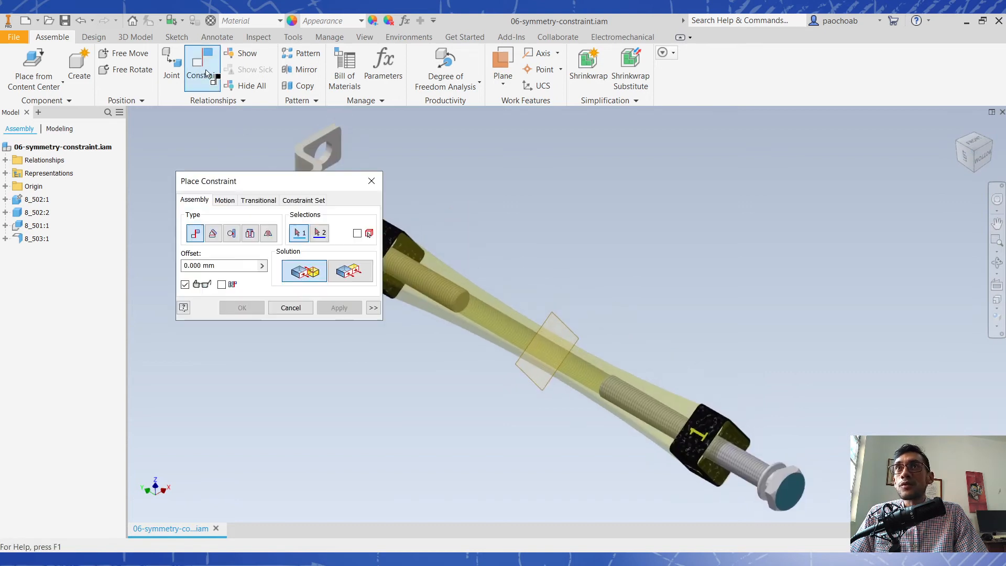
click(268, 234)
click(350, 271)
middle_drag(759, 294, 755, 295)
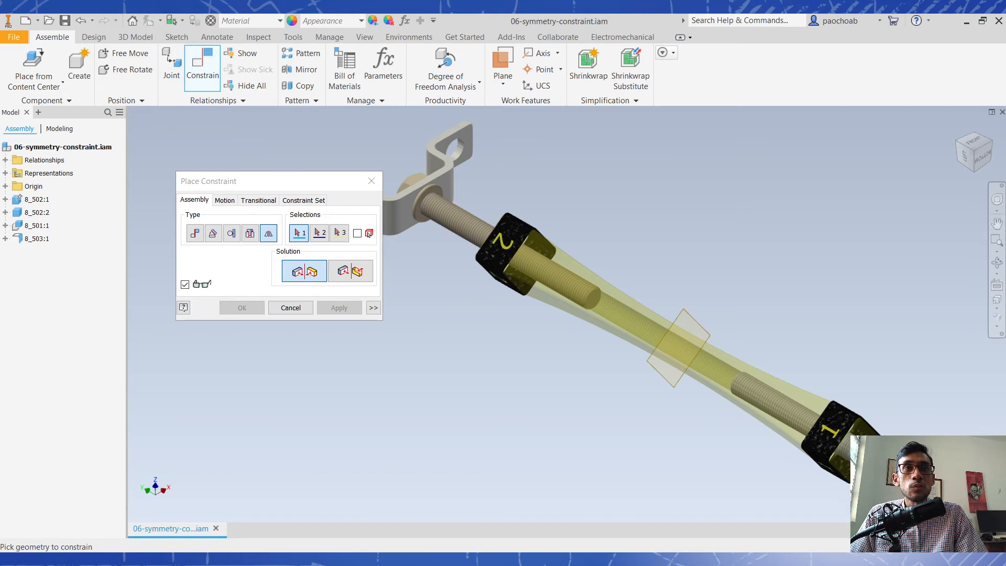
click(300, 235)
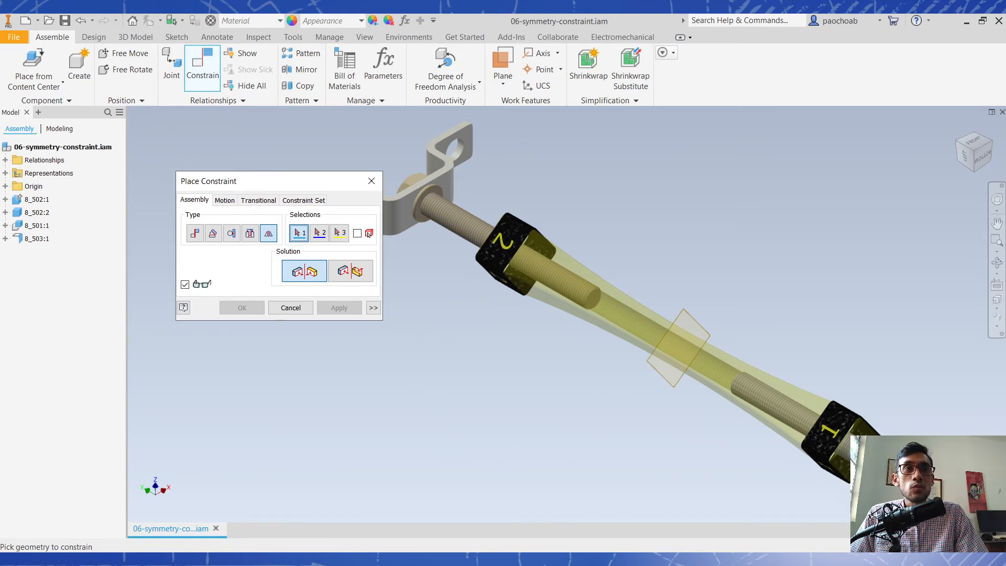
click(915, 491)
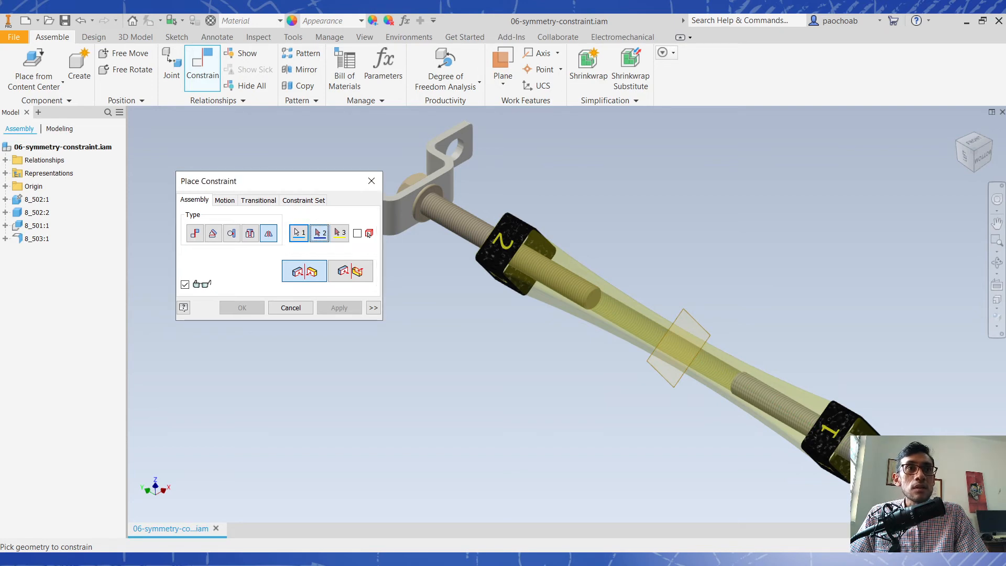
shift+middle_drag(431, 204, 543, 294)
click(543, 293)
drag(958, 133, 750, 253)
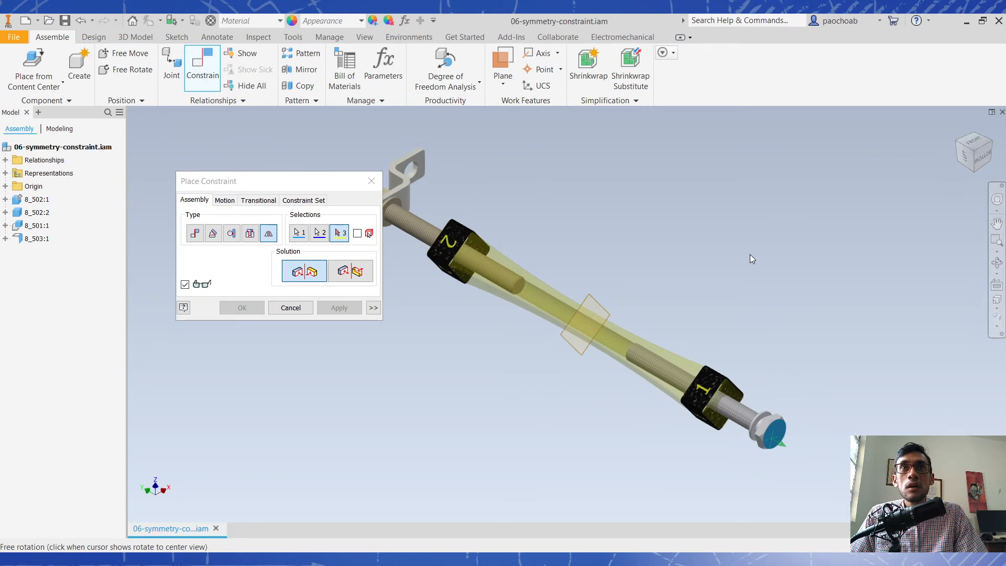
click(339, 233)
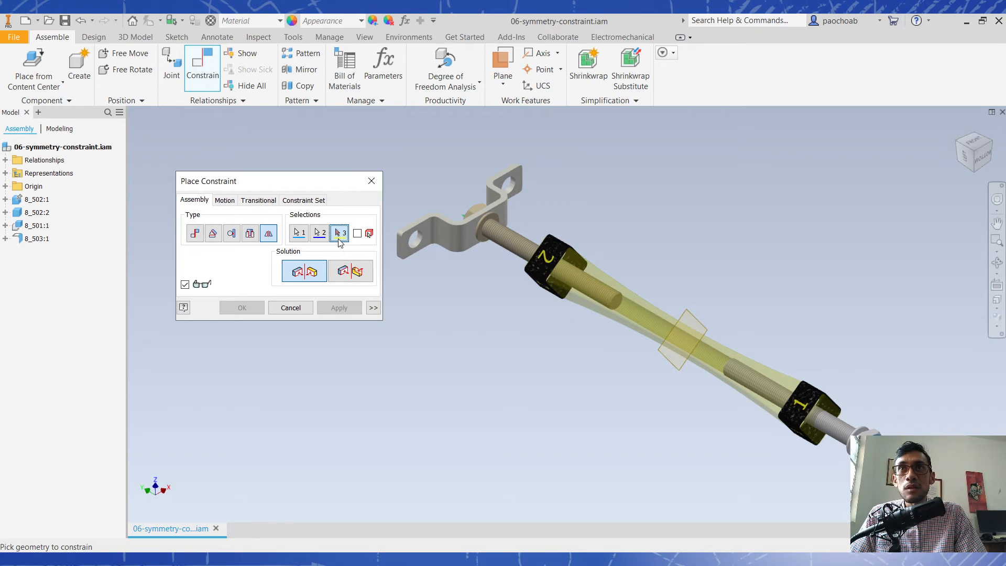
click(690, 320)
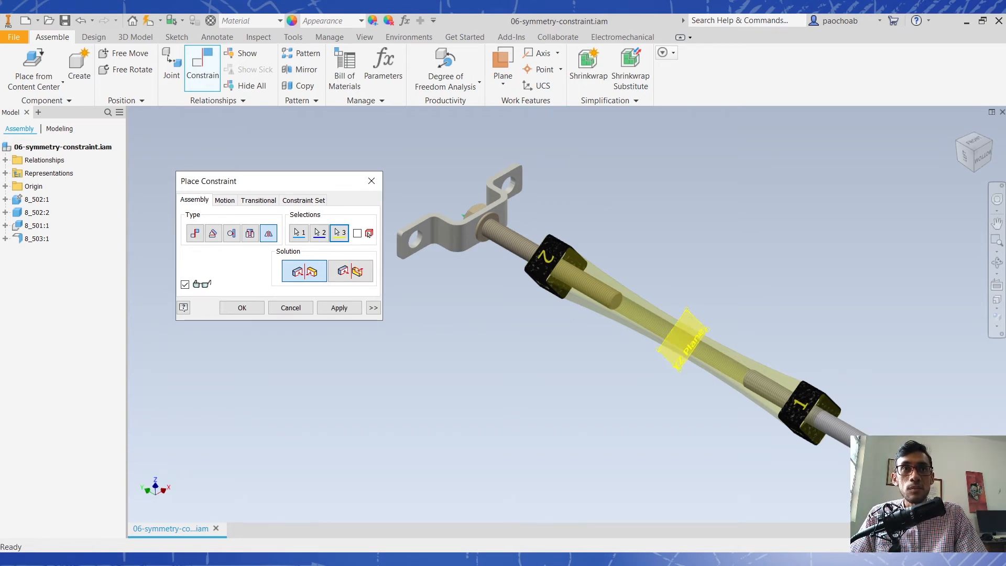
click(329, 309)
click(261, 308)
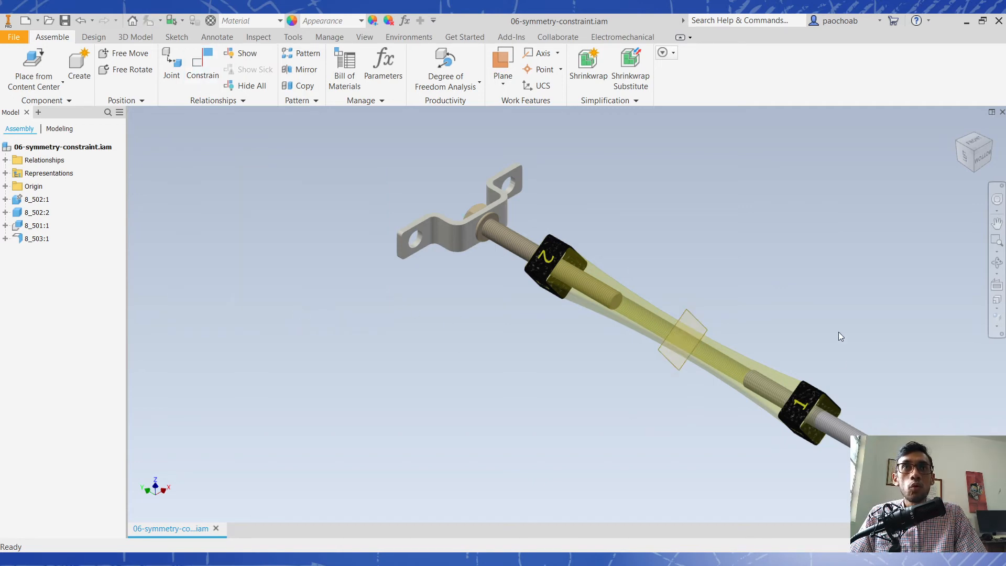
- Move bolt 8_502:2 and view both ends of the turnbuckle to test the symmetric movement
middle_drag(839, 333, 749, 333)
mouse_move(802, 461)
mouse_down()
mouse_move(677, 388)
mouse_move(794, 455)
mouse_up()
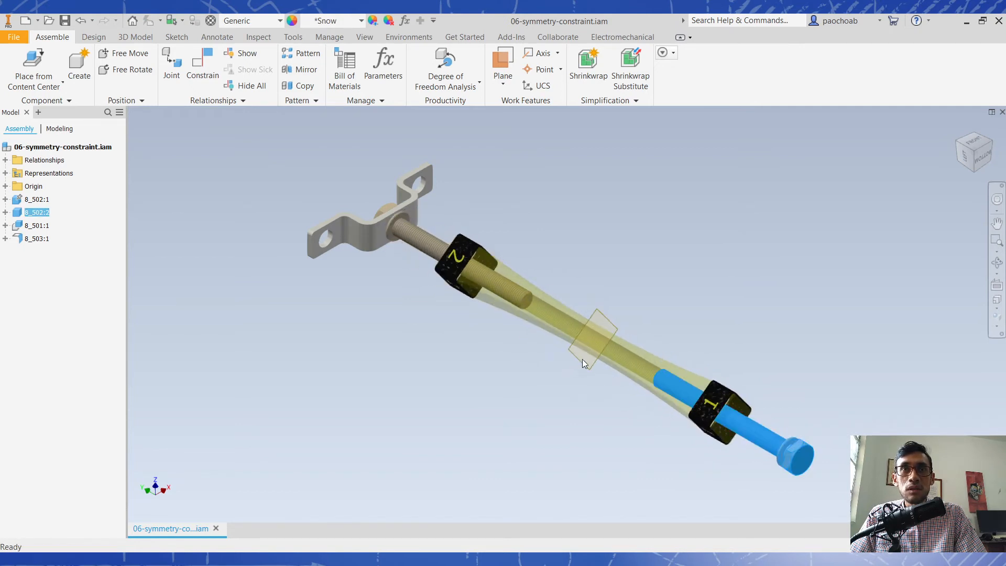
click(829, 468)
shift+middle_drag(419, 407, 559, 428)
shift+middle_drag(751, 410, 618, 309)
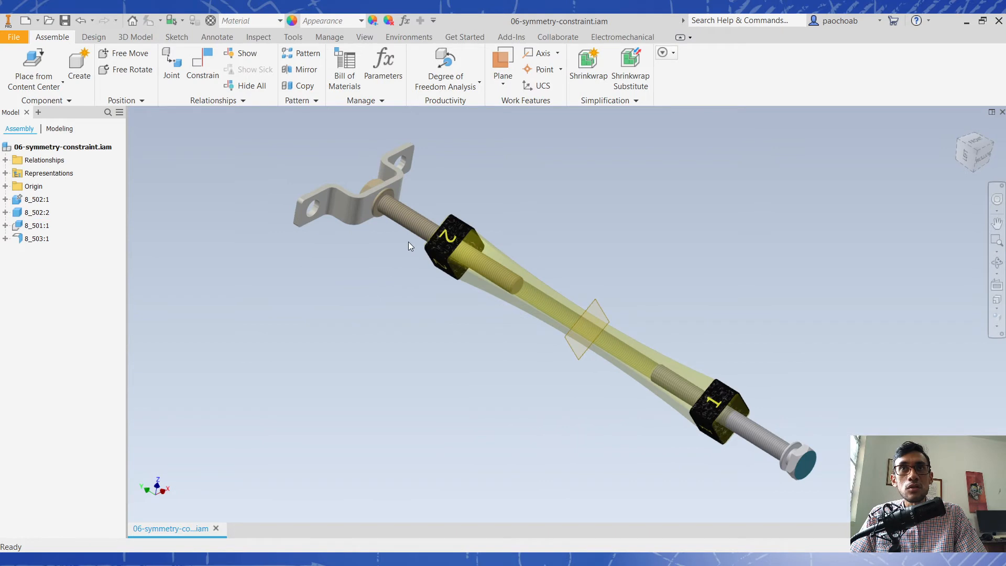
click(977, 154)
drag(680, 387, 678, 432)
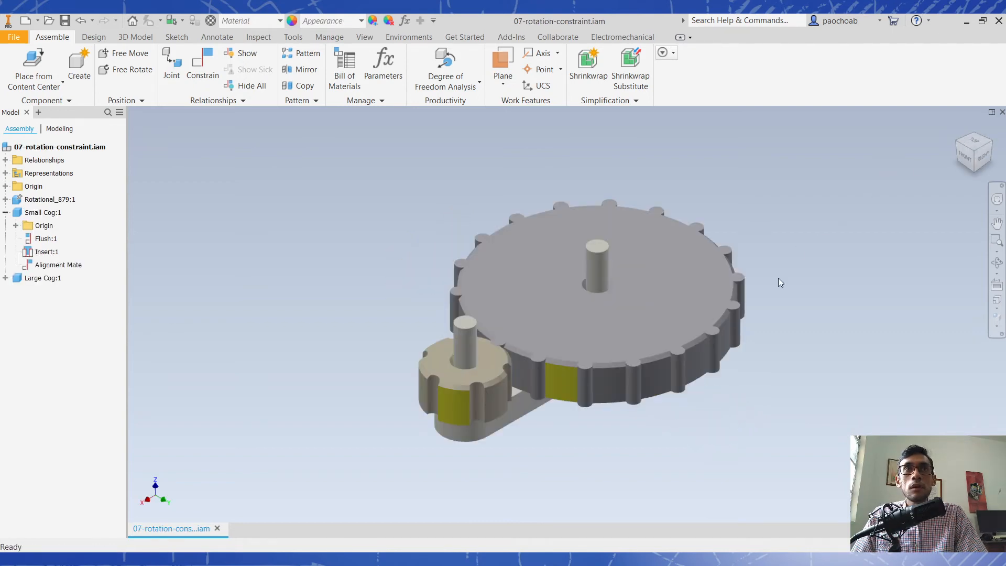
middle_drag(821, 366, 787, 369)
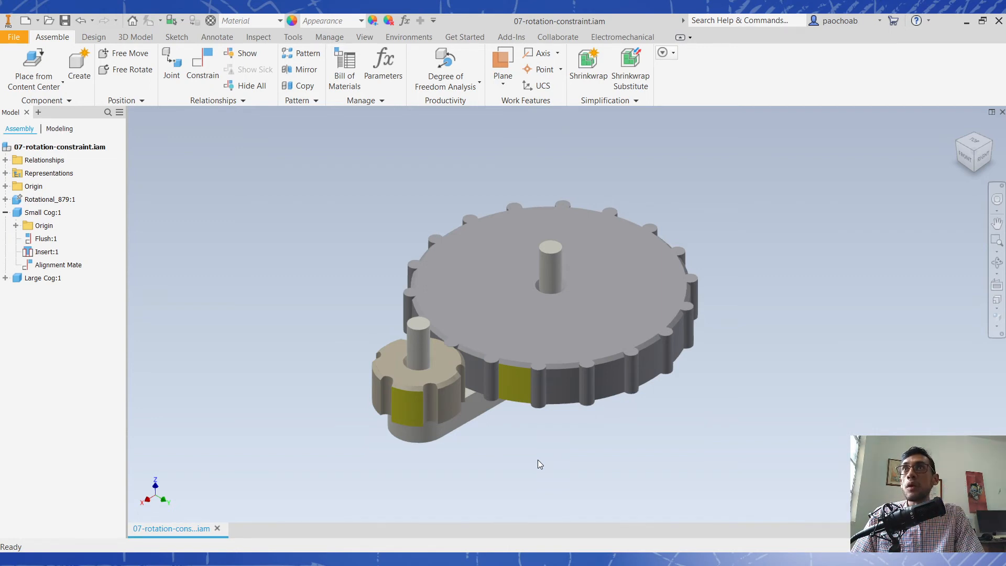
- In 07-rotation-constraint.iam, look at the Spur Gears Component Generator and the available gear types without creating a gear
click(94, 37)
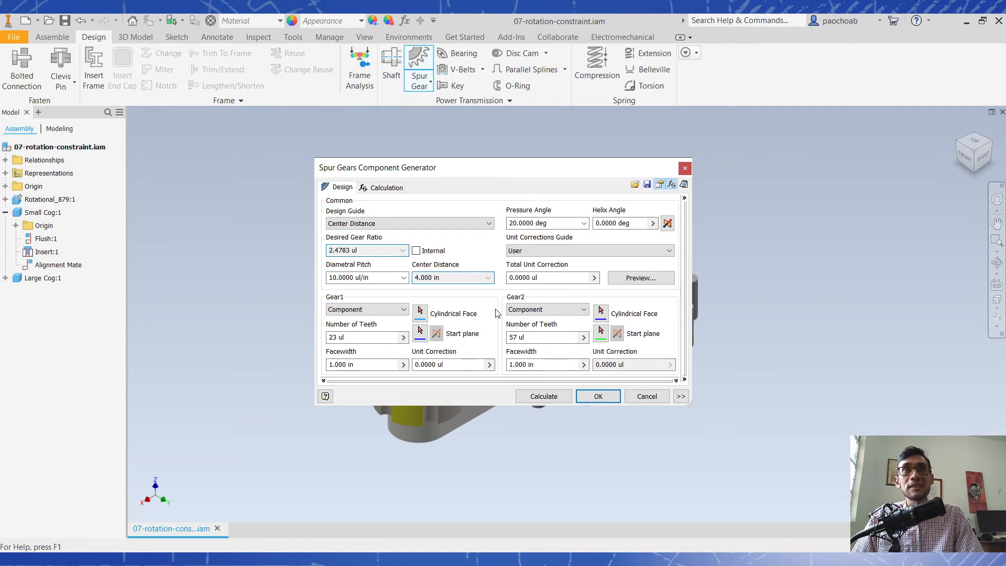
click(685, 168)
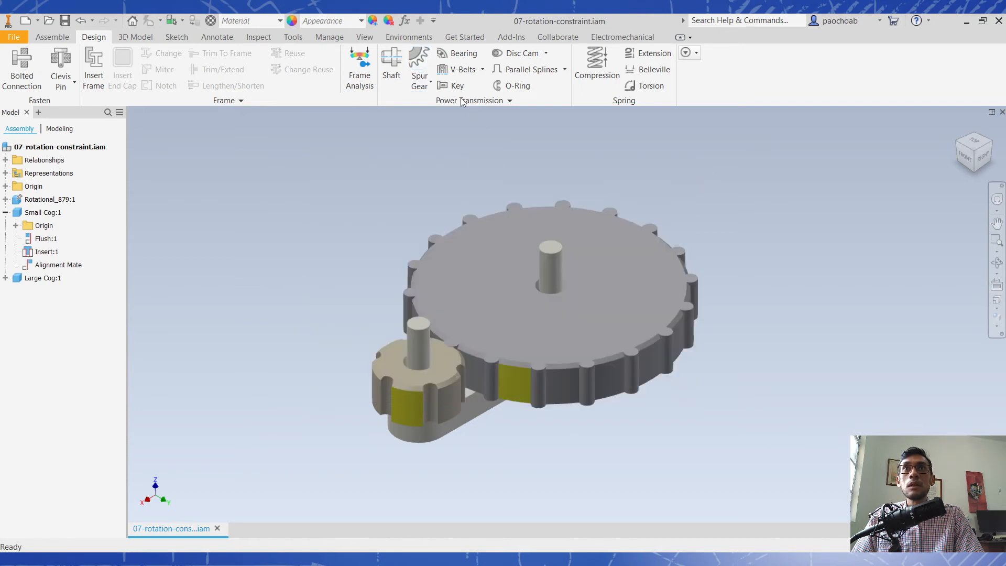
click(431, 86)
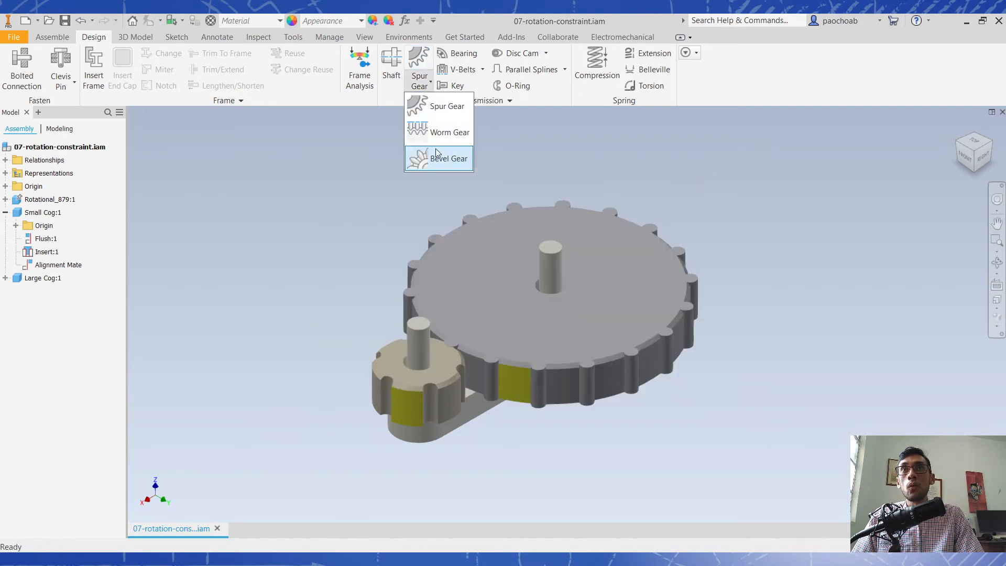
click(391, 102)
click(391, 103)
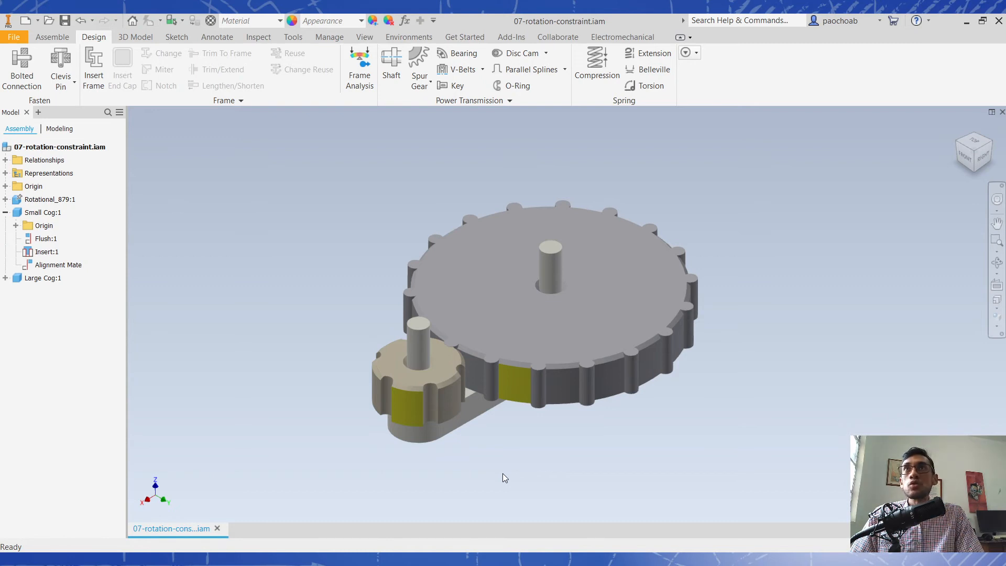
- Start a Motion constraint of the Rotation type for the small and large cogs
click(51, 38)
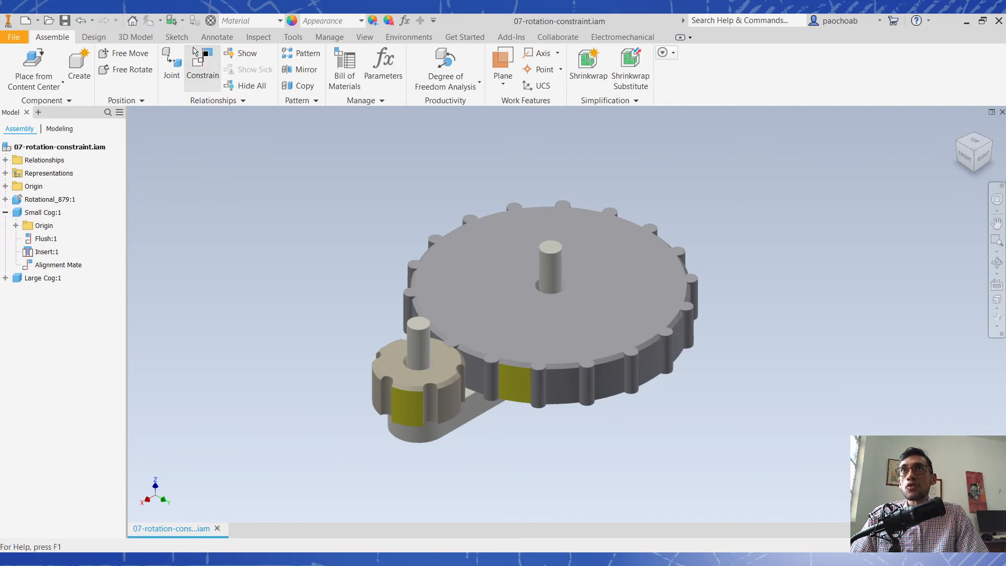
click(202, 66)
click(223, 201)
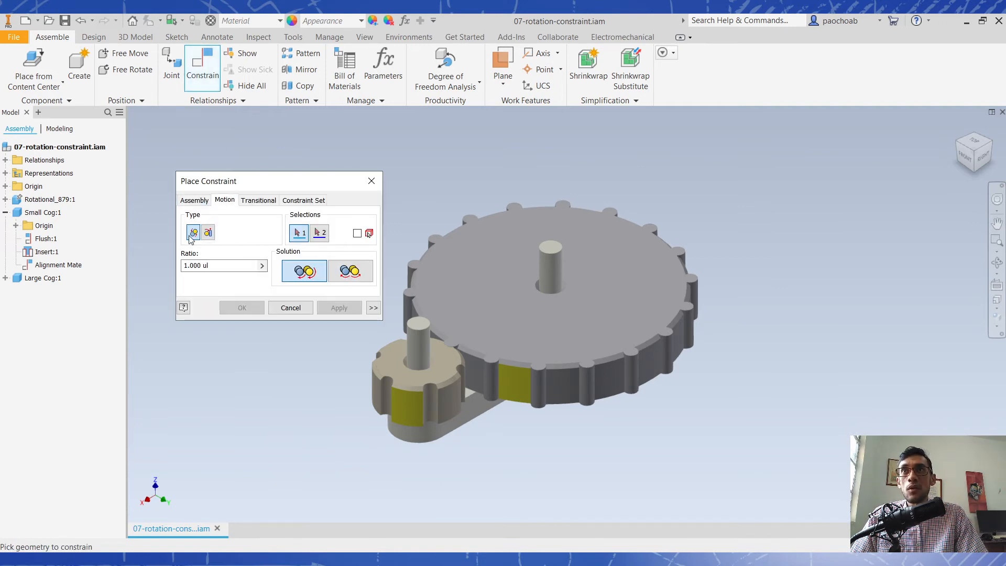
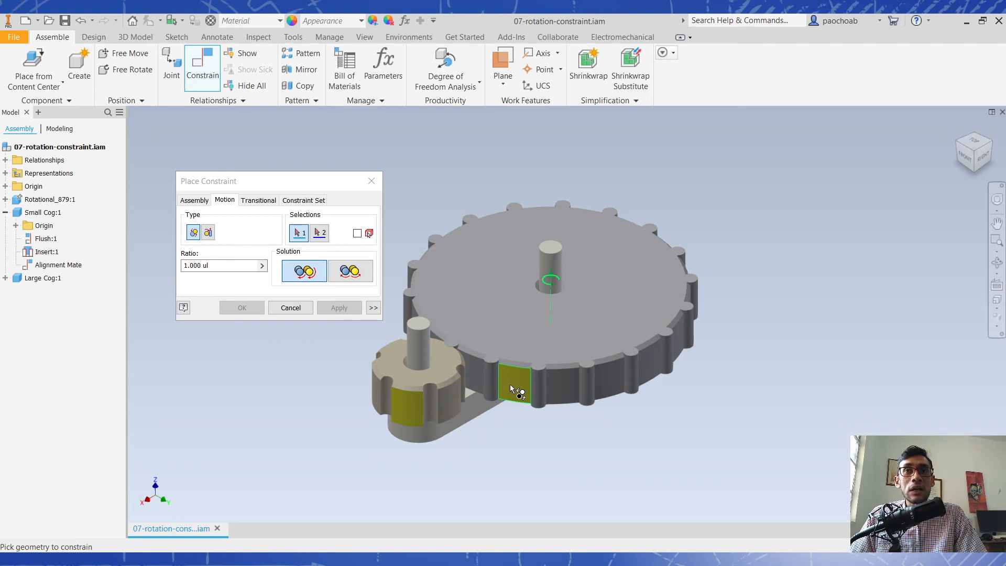
- Apply the Rotation constraint between the yellow faces of the large and small cogs, with a 3.000 ul ratio and the Forward solution
click(523, 388)
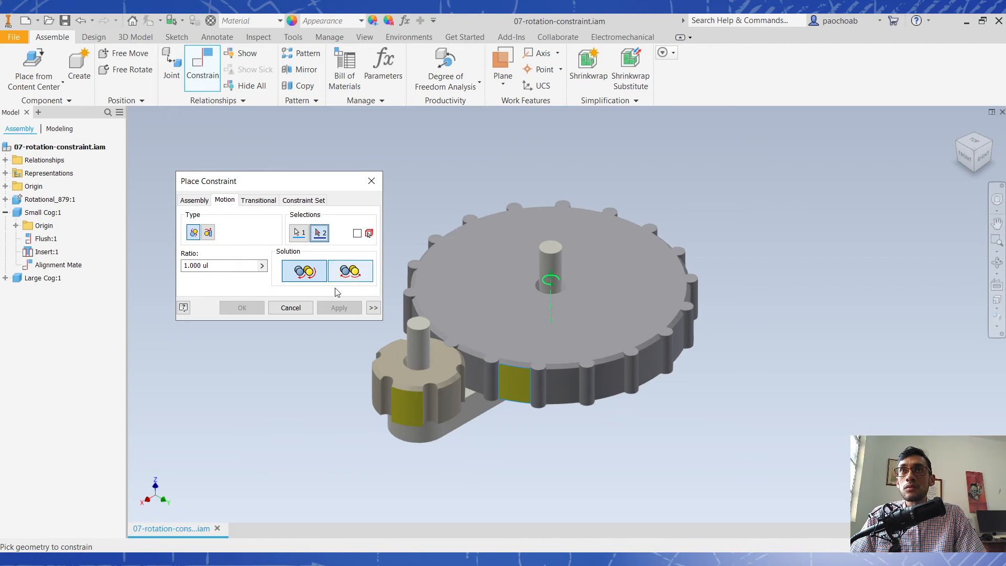
click(403, 414)
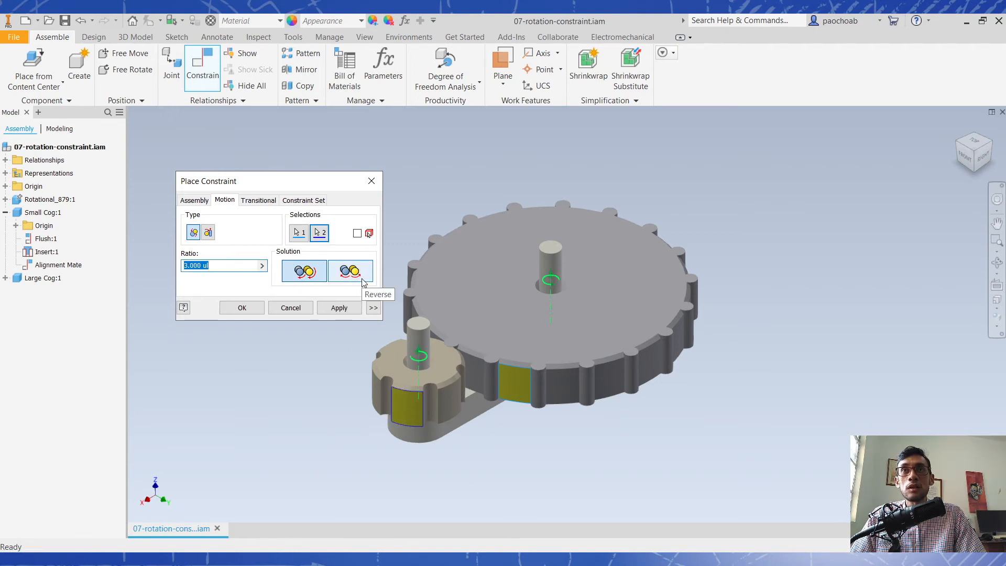
click(221, 266)
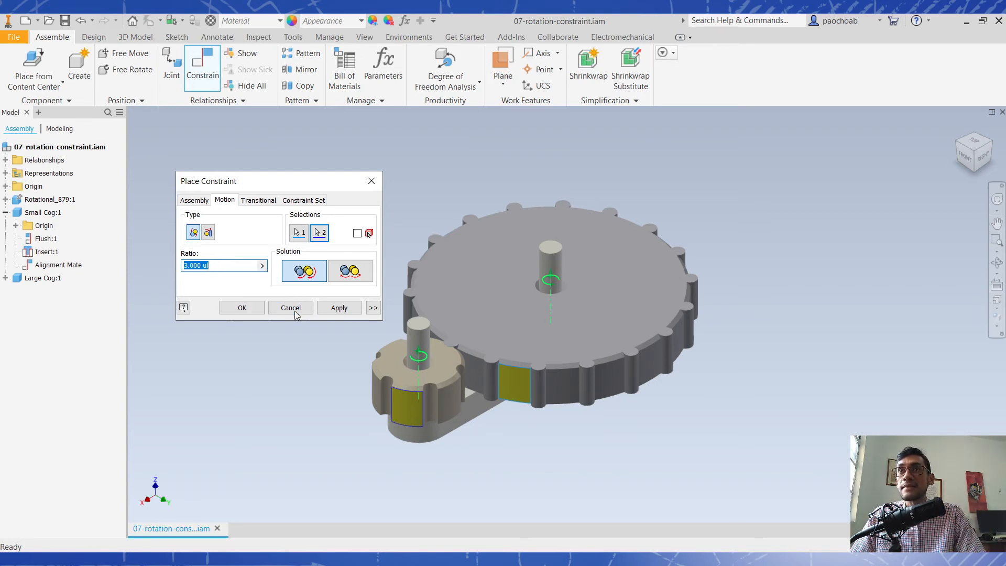
click(339, 308)
click(302, 309)
- Try to rotate the large and small cogs to test the applied rotation constraint
click(407, 414)
drag(353, 372, 356, 373)
drag(516, 385, 622, 403)
drag(409, 401, 470, 398)
click(206, 410)
- Examine from above the planes that Small Cog:1's Alignment Mate holds together, and check how the cogs mesh
click(59, 266)
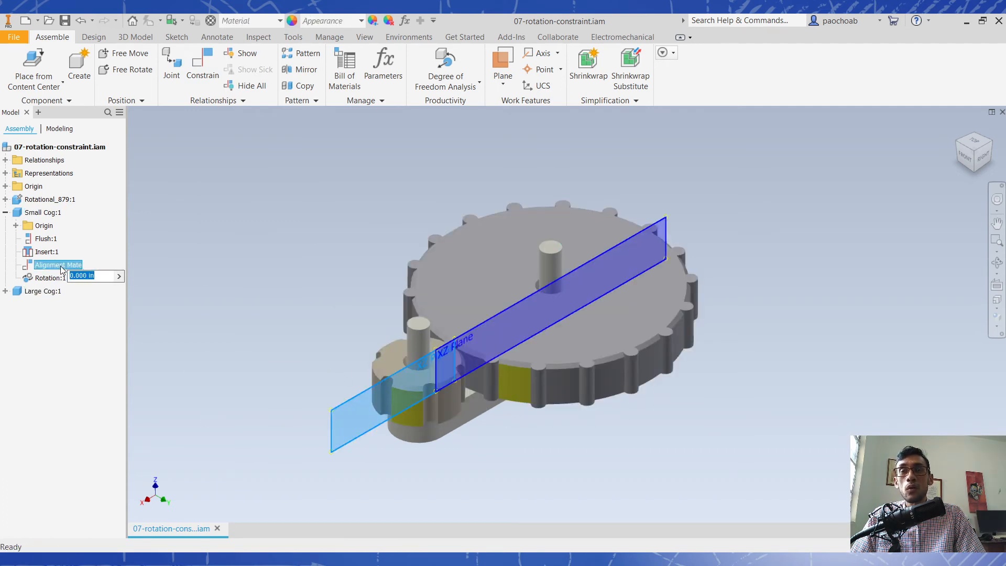
click(291, 255)
click(70, 266)
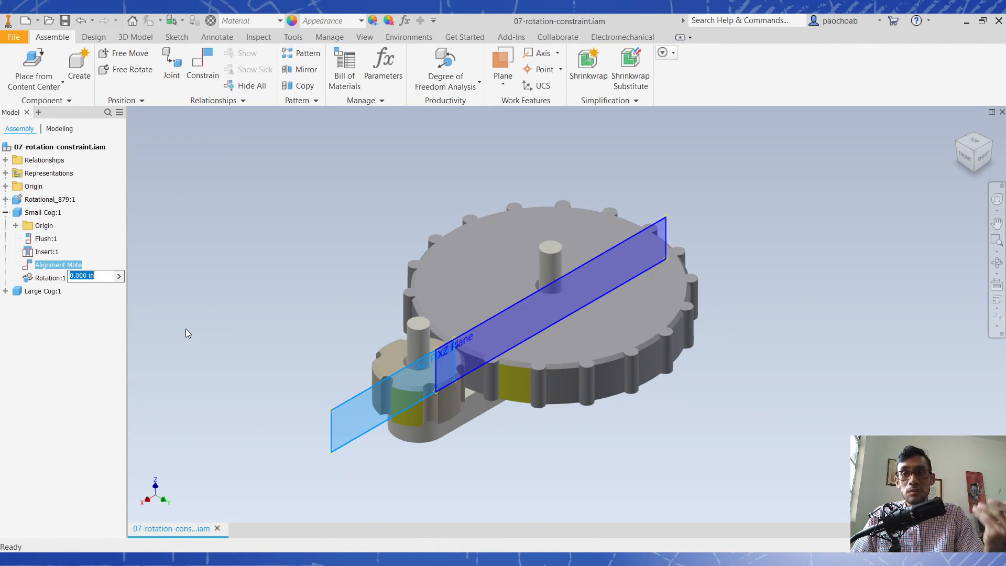
text(3)
click(974, 143)
scroll(455, 330, up, 4)
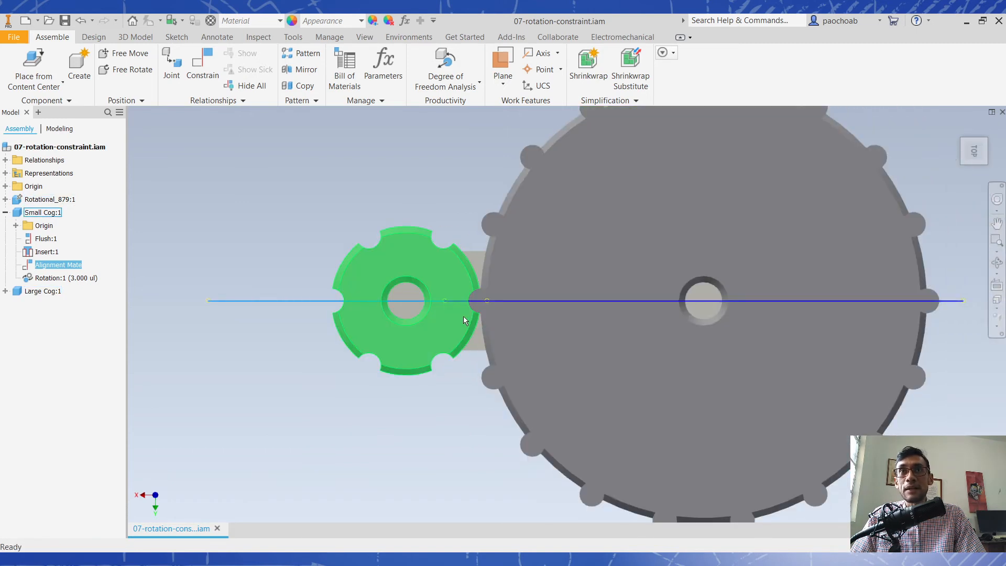
shift+middle_drag(431, 333, 492, 285)
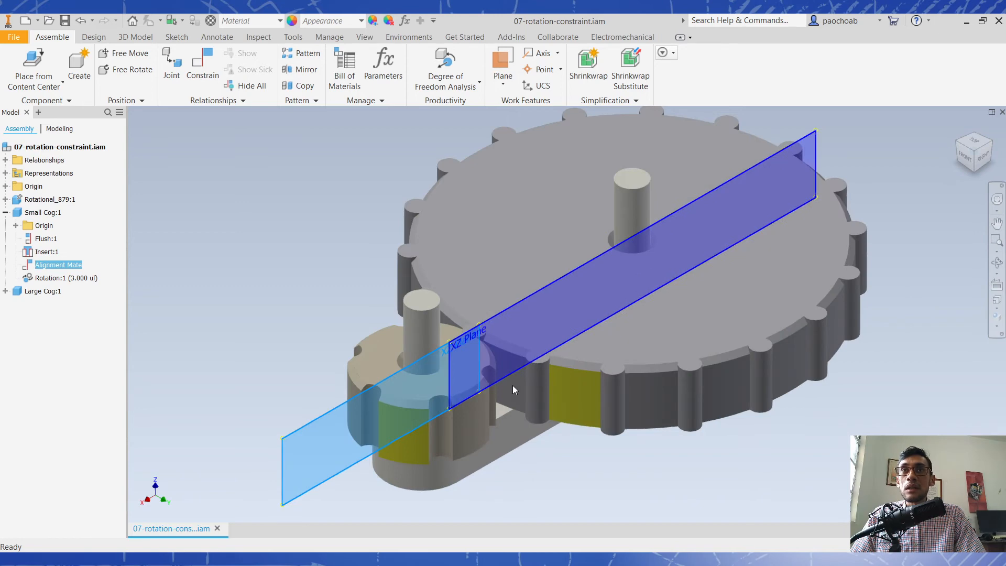
- Suppress Small Cog:1's Alignment Mate and turn the small cog to test its motion
right_click(62, 266)
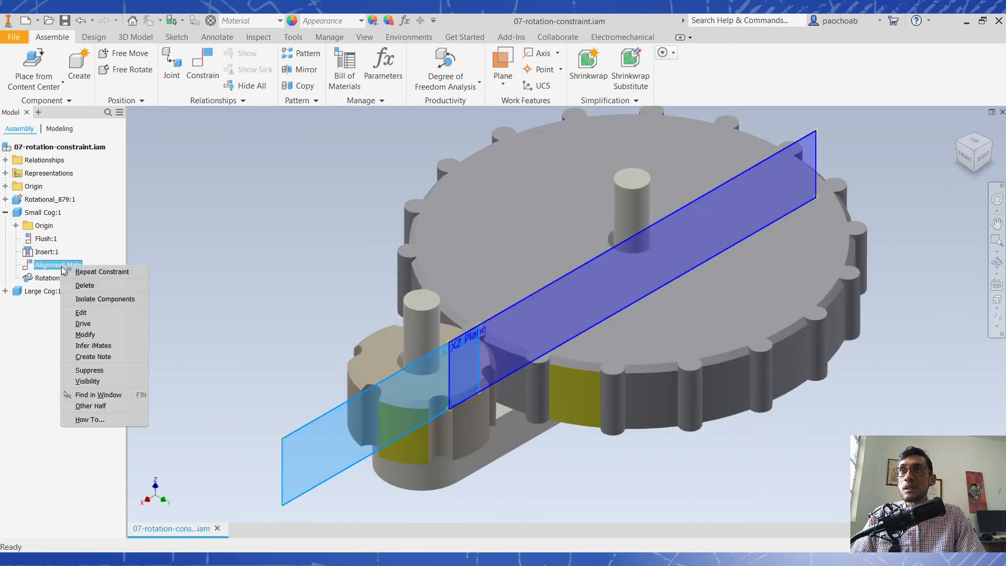
click(119, 373)
mouse_move(393, 414)
mouse_down()
mouse_move(475, 401)
mouse_move(353, 316)
mouse_move(414, 413)
mouse_move(457, 306)
mouse_move(311, 298)
mouse_move(315, 353)
mouse_move(388, 397)
mouse_move(495, 420)
mouse_move(463, 287)
mouse_move(336, 278)
mouse_move(299, 419)
mouse_move(433, 423)
mouse_move(485, 374)
mouse_move(487, 291)
mouse_move(462, 370)
mouse_move(499, 303)
mouse_move(380, 308)
mouse_move(394, 388)
mouse_move(439, 289)
mouse_move(525, 376)
mouse_move(427, 401)
mouse_move(385, 341)
mouse_move(486, 324)
mouse_move(364, 406)
mouse_move(513, 327)
mouse_move(426, 428)
mouse_move(380, 420)
mouse_up()
drag(379, 416, 379, 417)
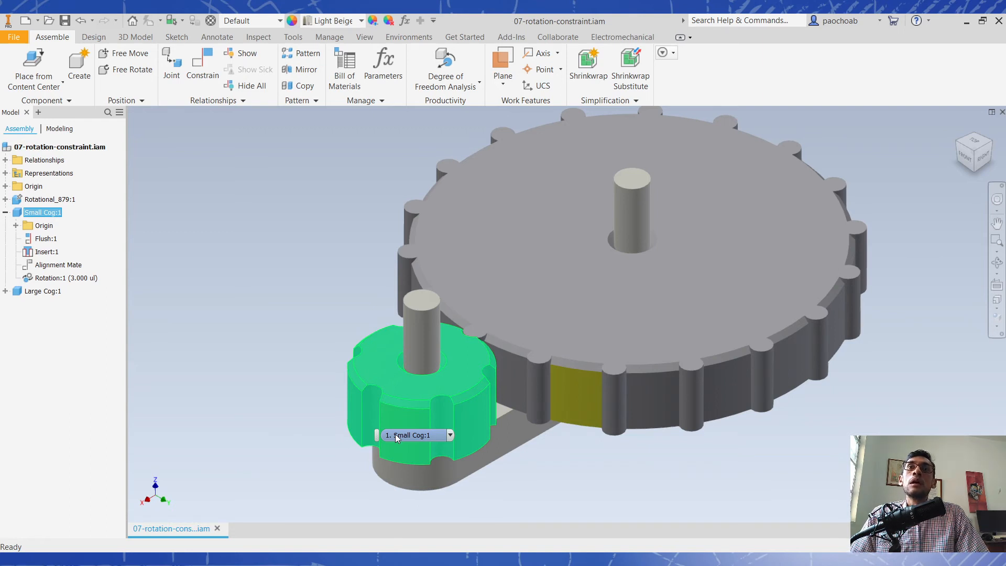
click(300, 397)
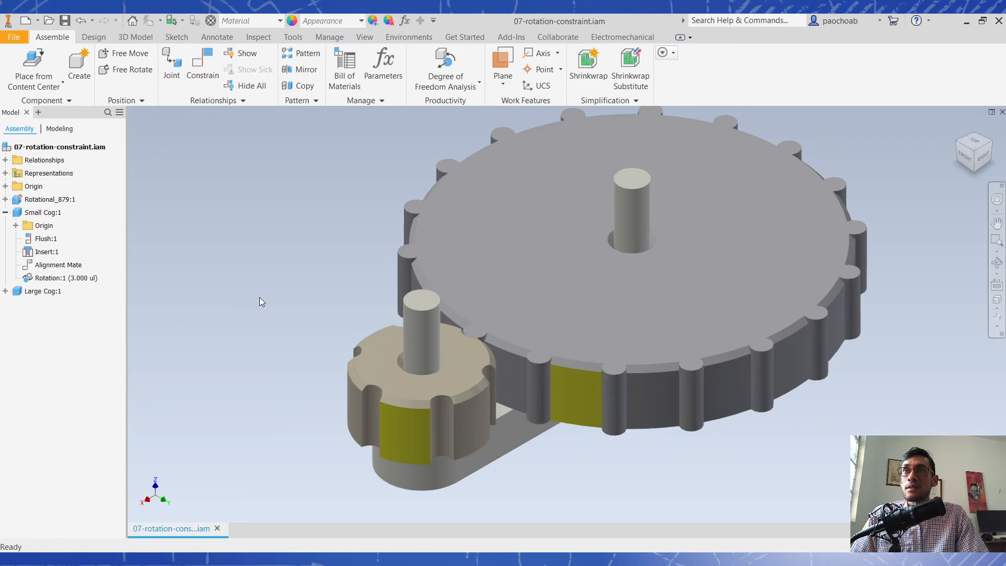
- Delete the Rotation constraint from Small Cog:1 and undo the deletion
right_click(72, 277)
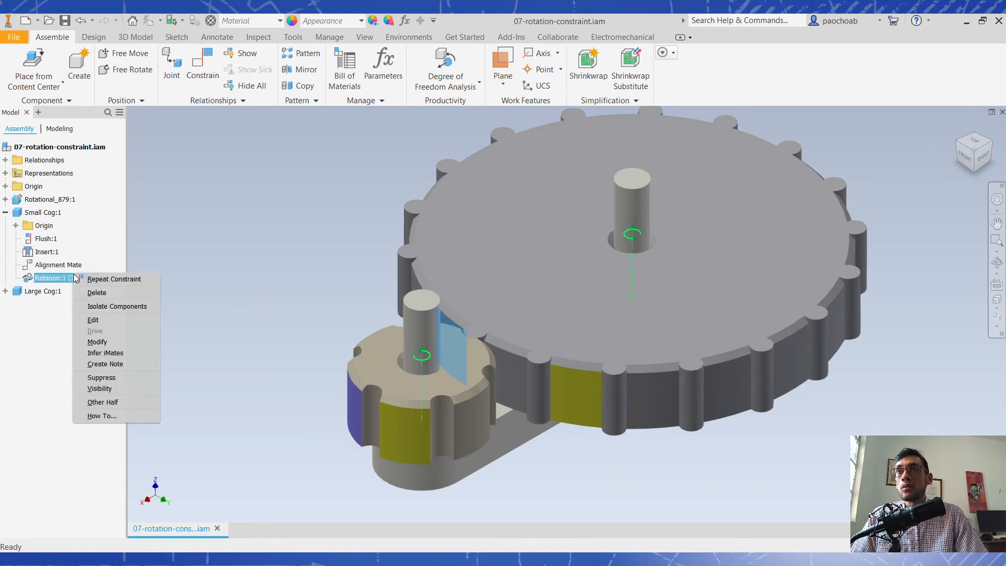
click(97, 293)
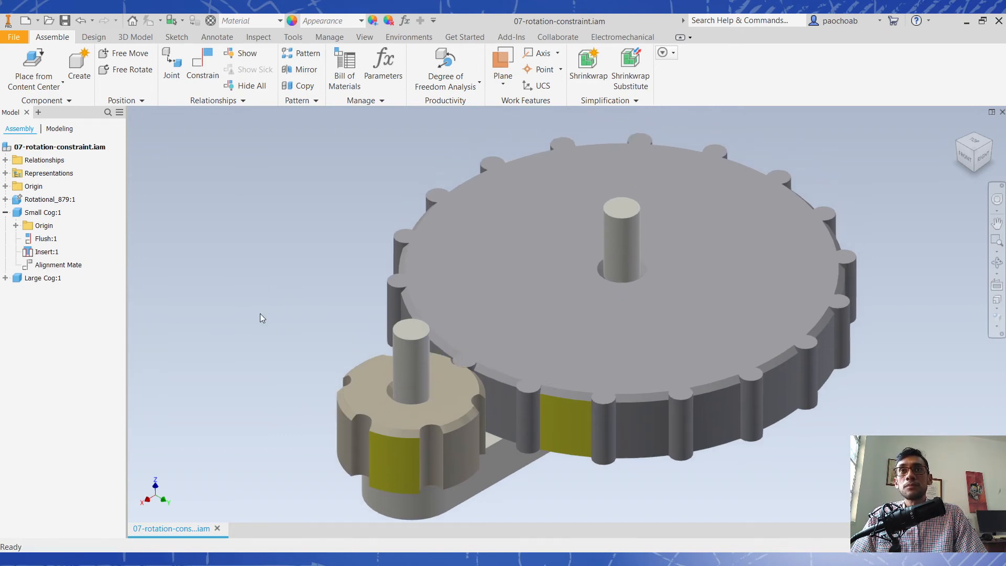
key(ctrl+z)
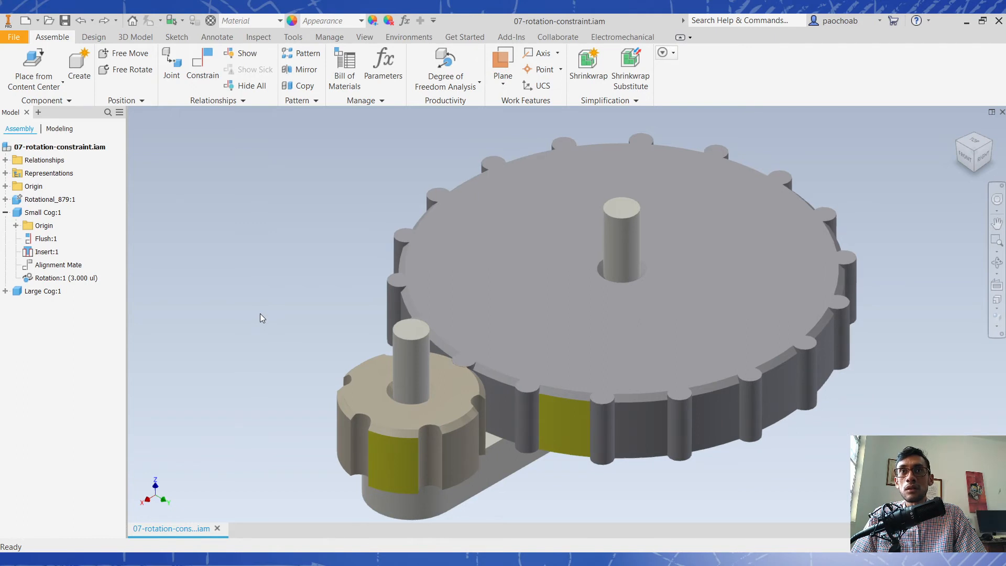
mouse_move(283, 315)
shift+mouse_down()
mouse_move(283, 337)
mouse_move(283, 319)
shift+mouse_up()
- Suppress Small Cog:1's Rotation constraint and delete it
right_click(69, 278)
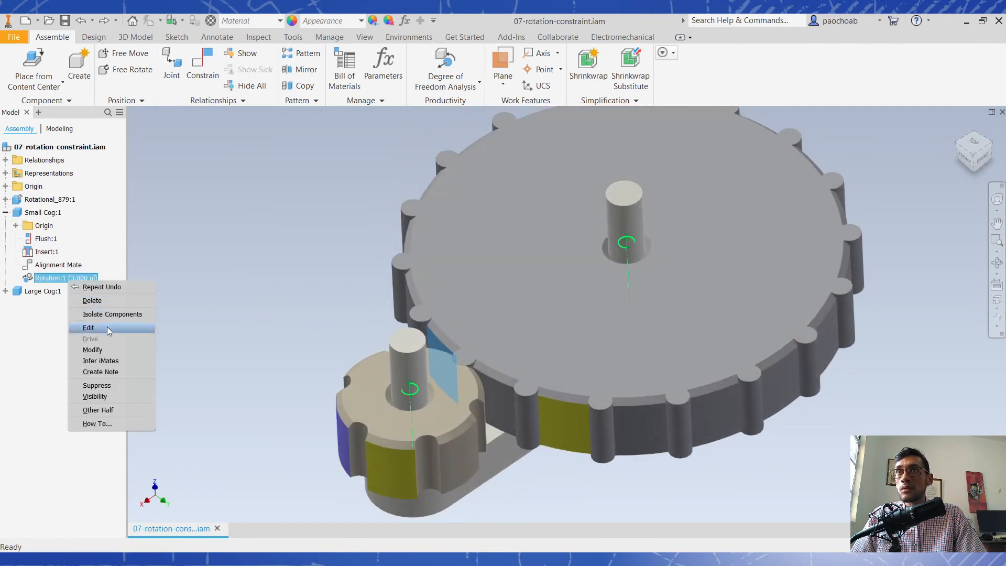
click(97, 385)
right_click(66, 277)
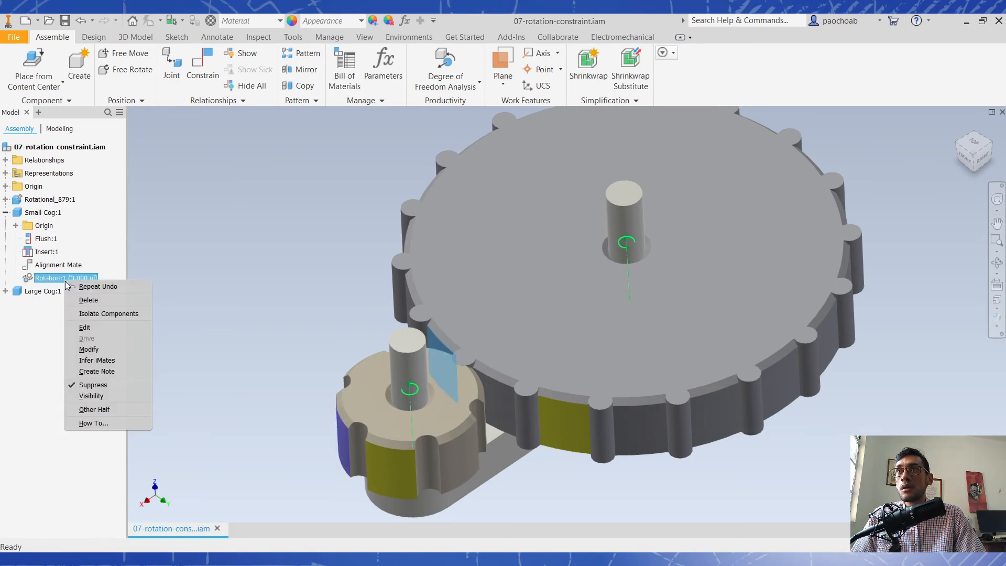
click(88, 299)
- Apply a Motion constraint of the Rotation type between the large and small cogs' yellow faces, with ratio 3.000 ul and the Reverse solution
click(205, 62)
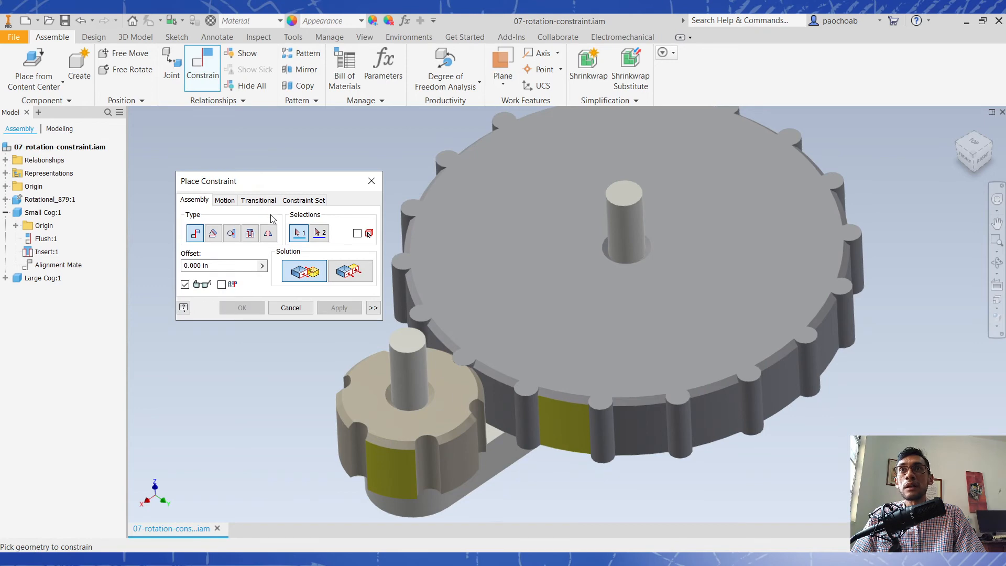
click(224, 200)
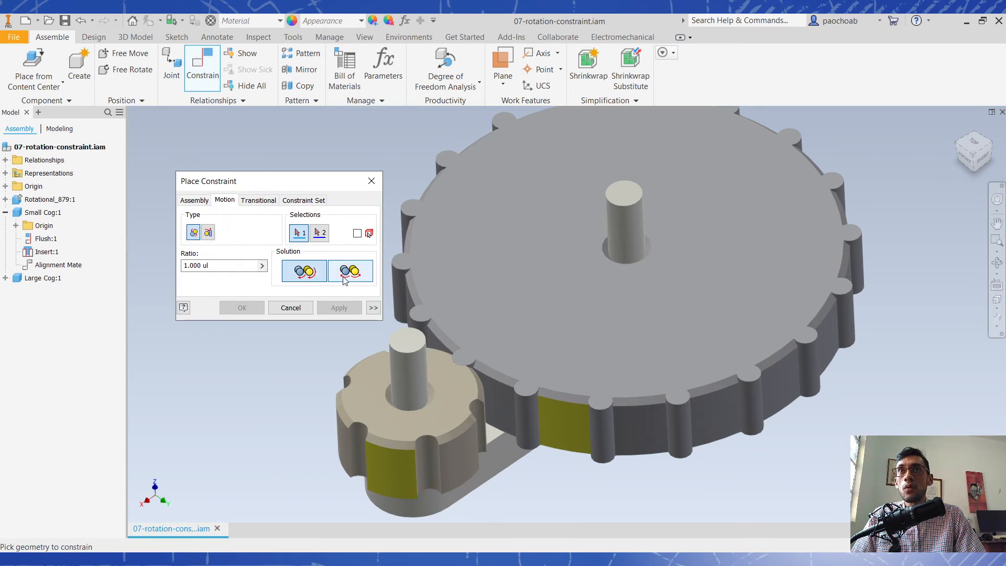
click(557, 422)
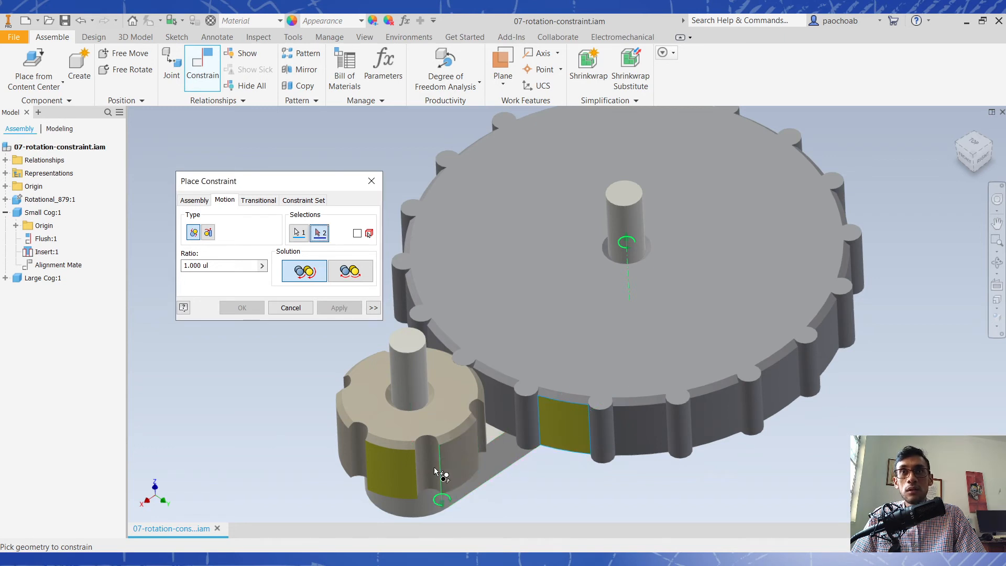
click(417, 484)
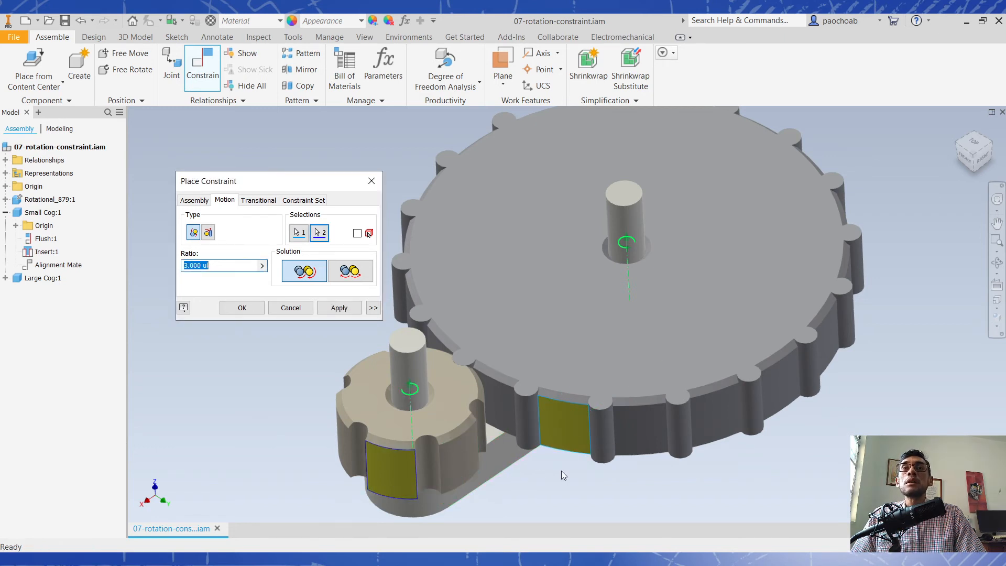
click(348, 271)
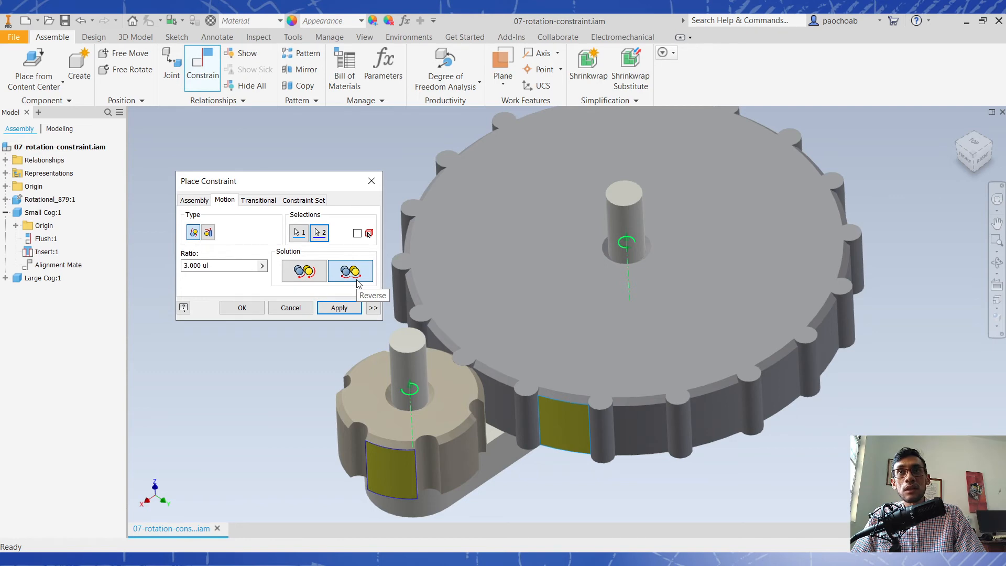
click(338, 308)
click(291, 307)
- Rotate the small and large cogs and view their meshing teeth from several angles to test the reversed rotation
drag(394, 431, 358, 391)
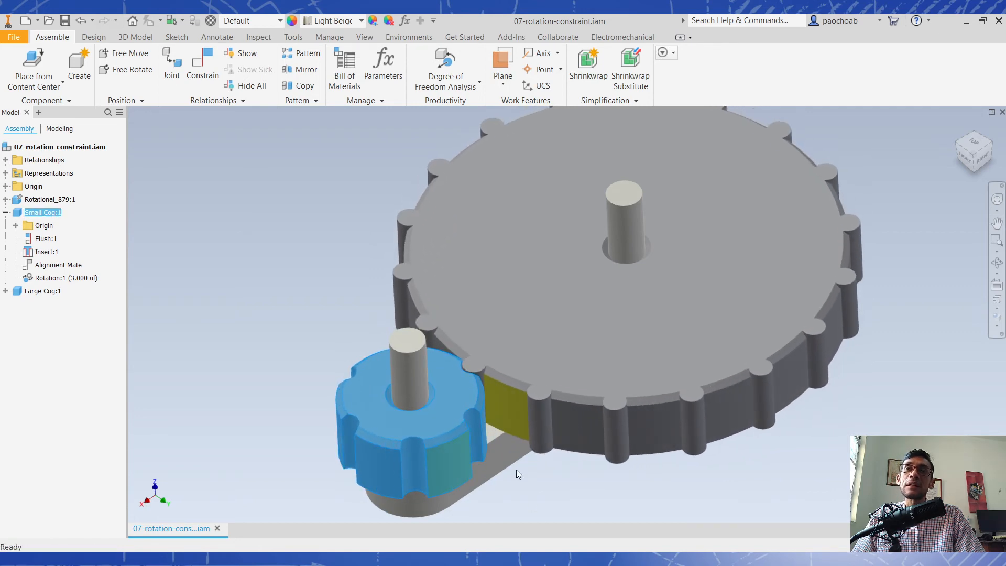
drag(385, 430, 444, 419)
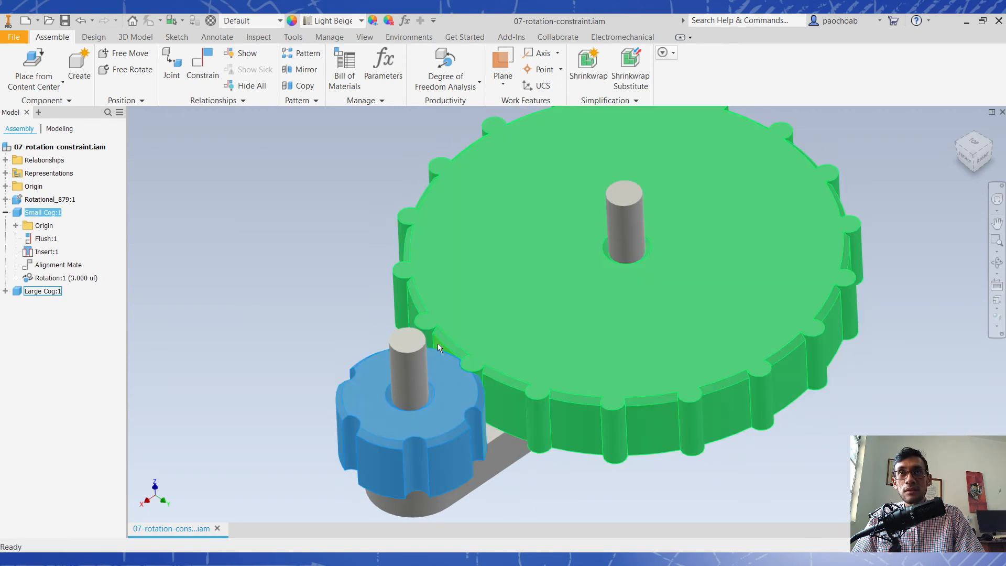
shift+middle_drag(488, 404, 432, 414)
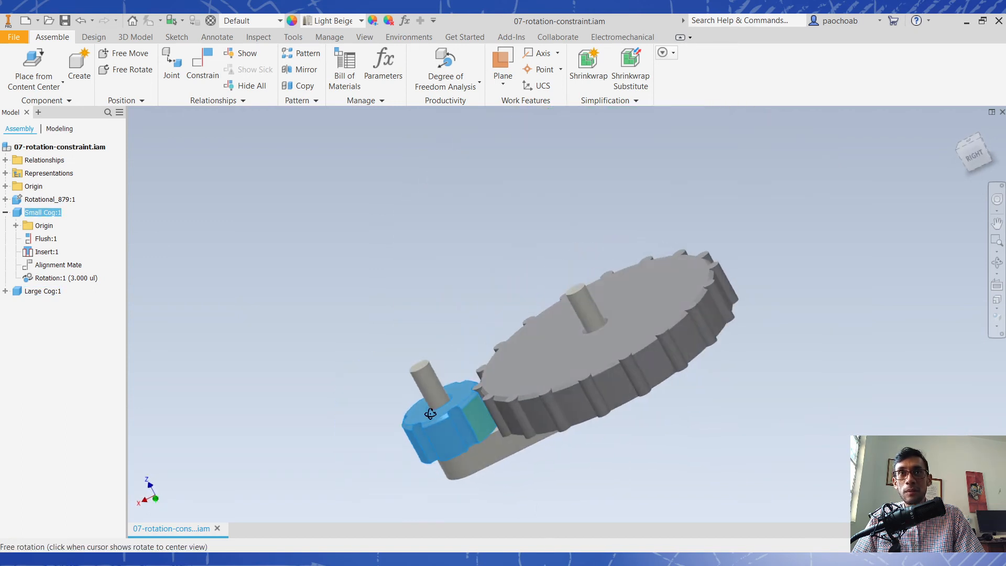
scroll(475, 429, up, 4)
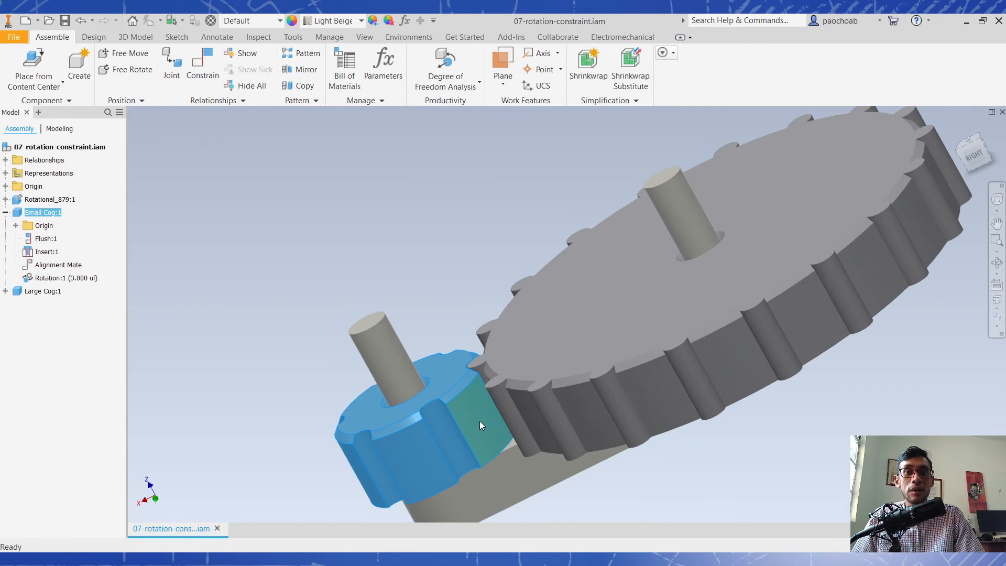
shift+middle_drag(479, 420, 641, 383)
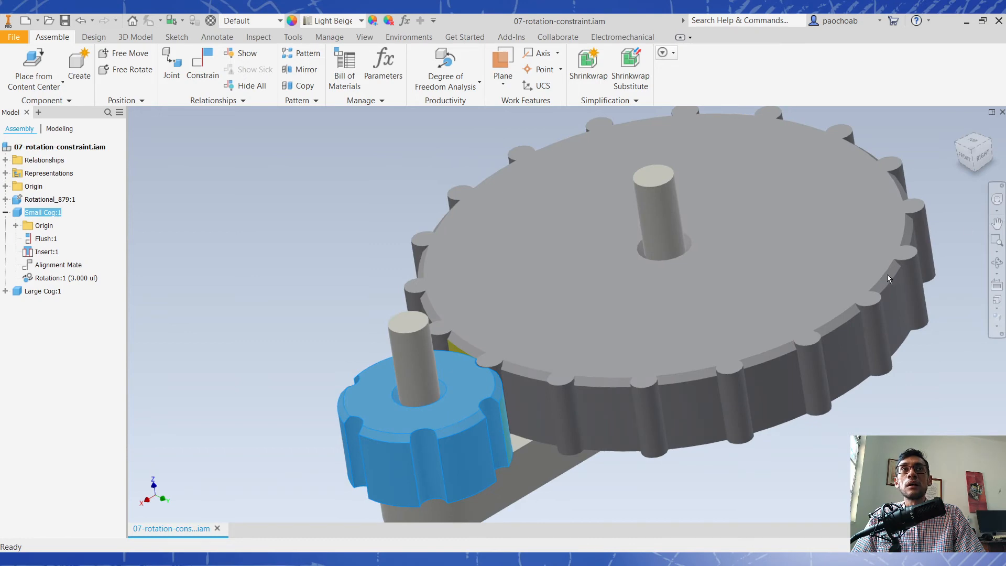
click(974, 152)
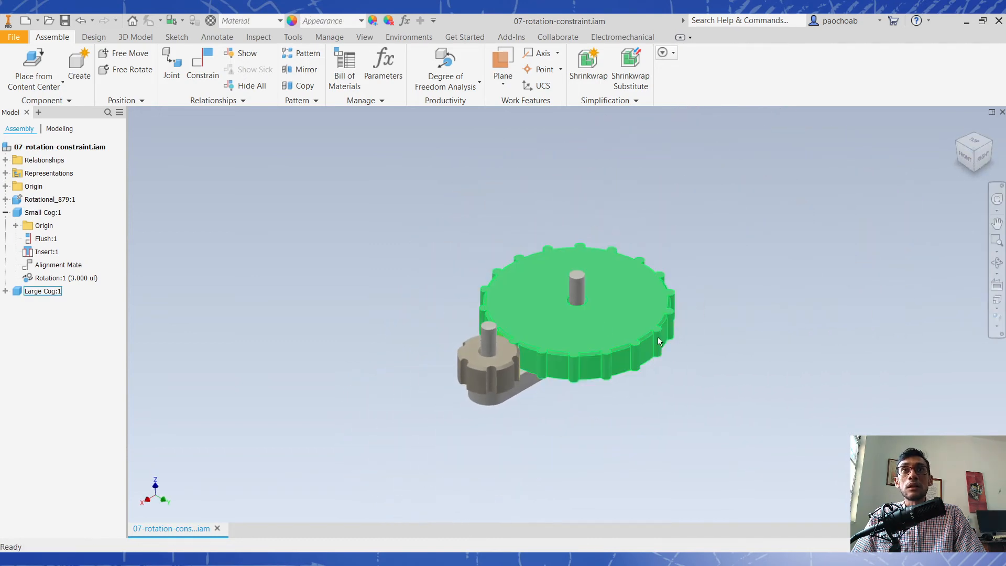
middle_drag(613, 355, 697, 379)
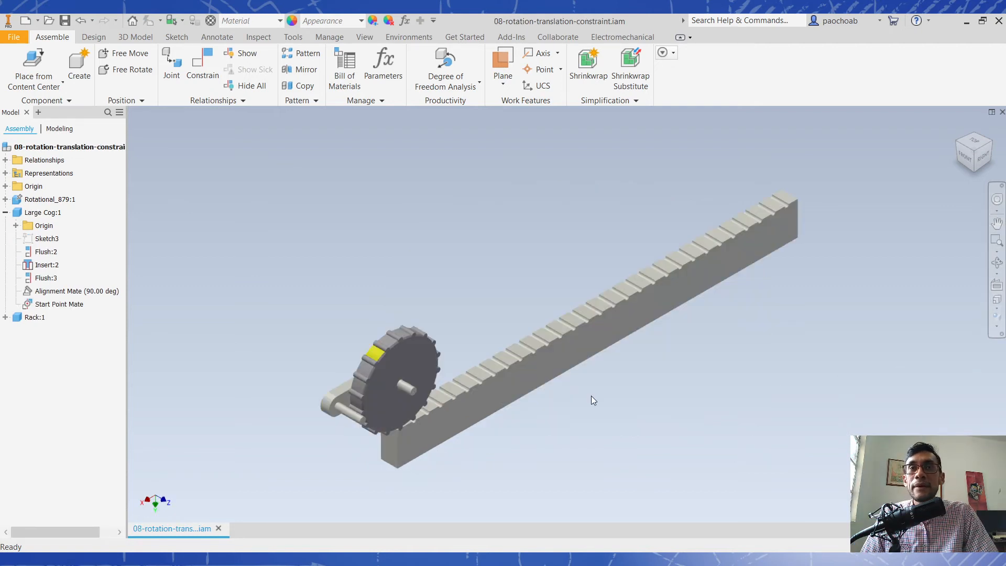
click(379, 385)
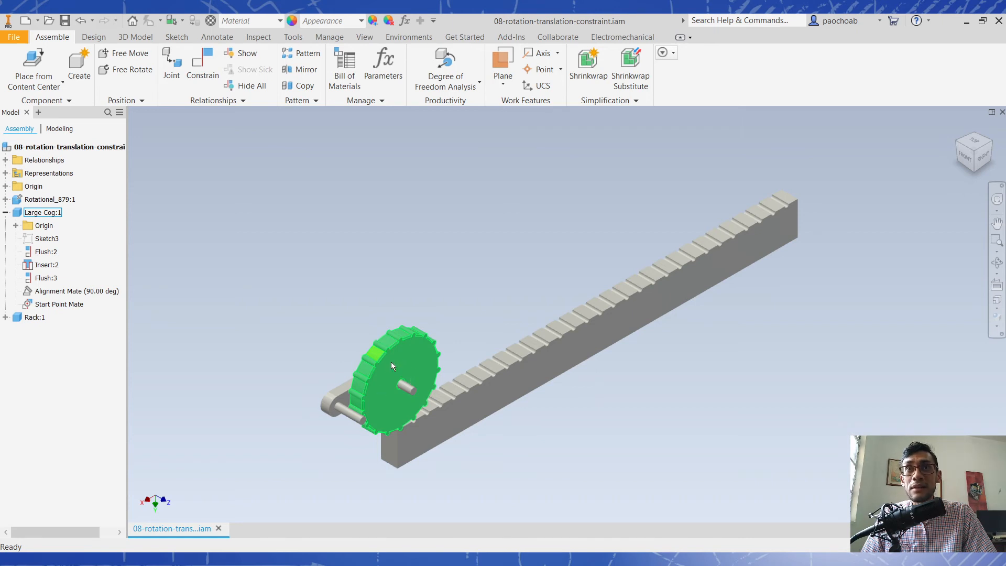
scroll(430, 417, up, 3)
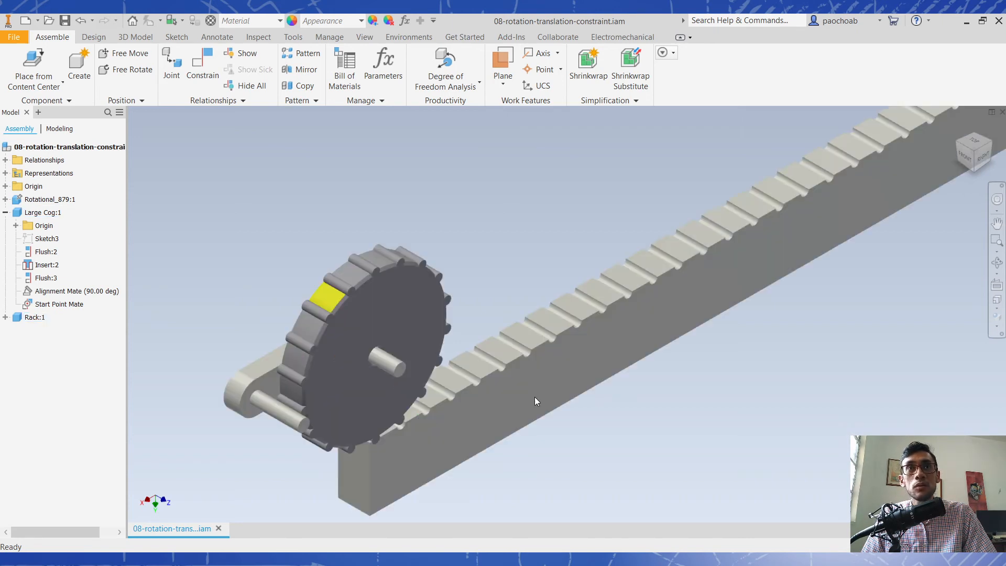
middle_drag(535, 397, 456, 419)
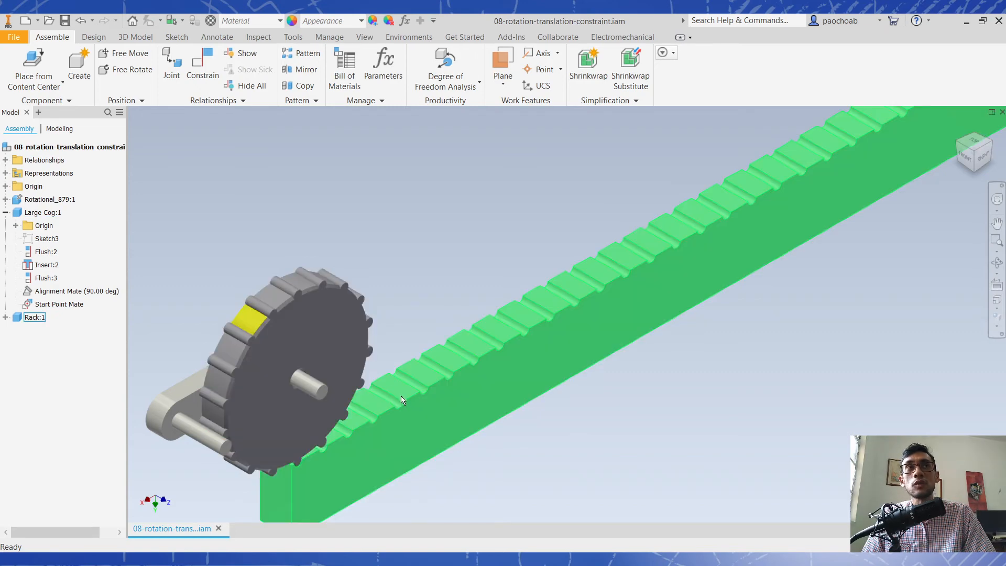
middle_drag(419, 376, 472, 378)
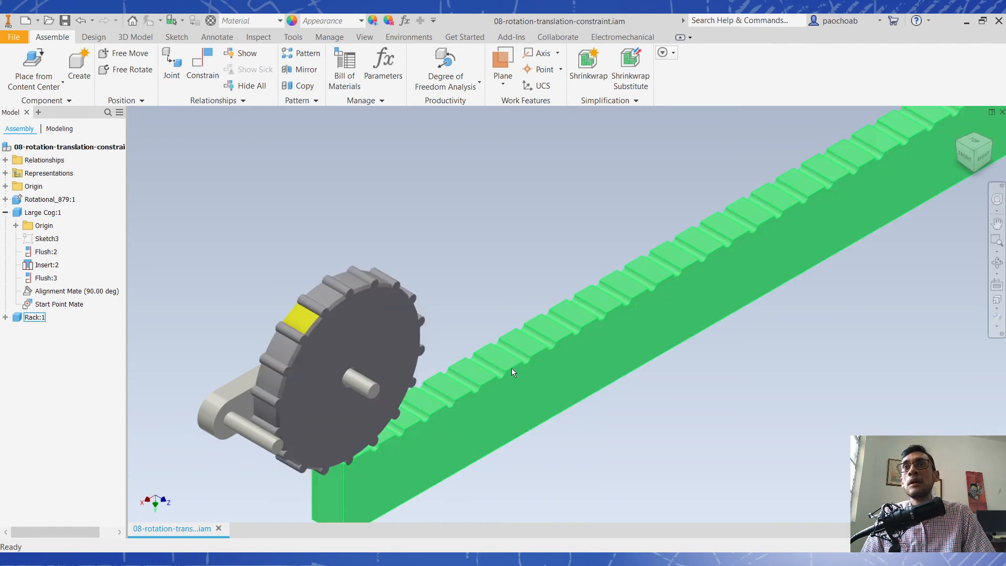
scroll(478, 294, up, 4)
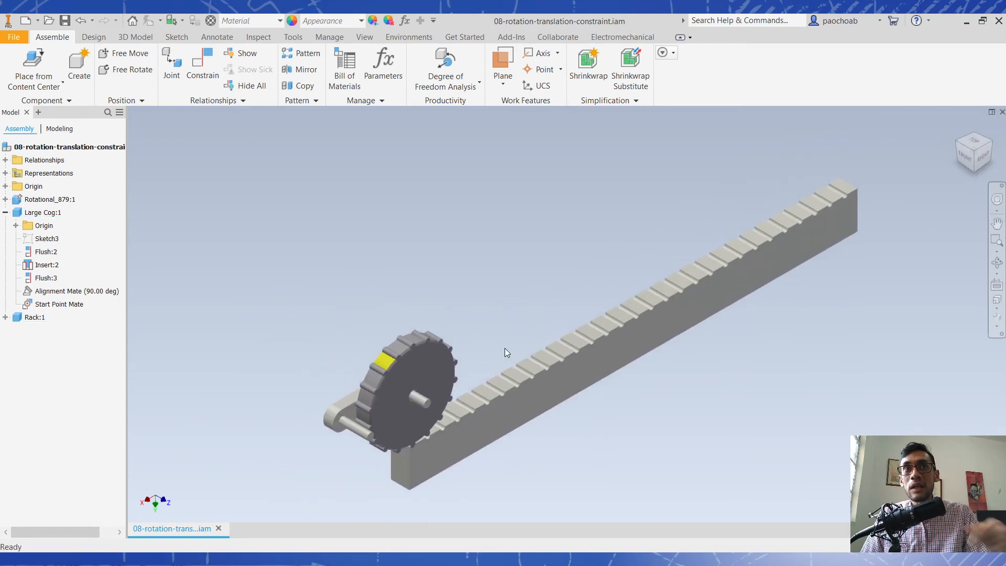
- Begin a Motion constraint of the Rotation-Translation type and pick a curved outer face between the large cog's teeth as the first selection
click(213, 75)
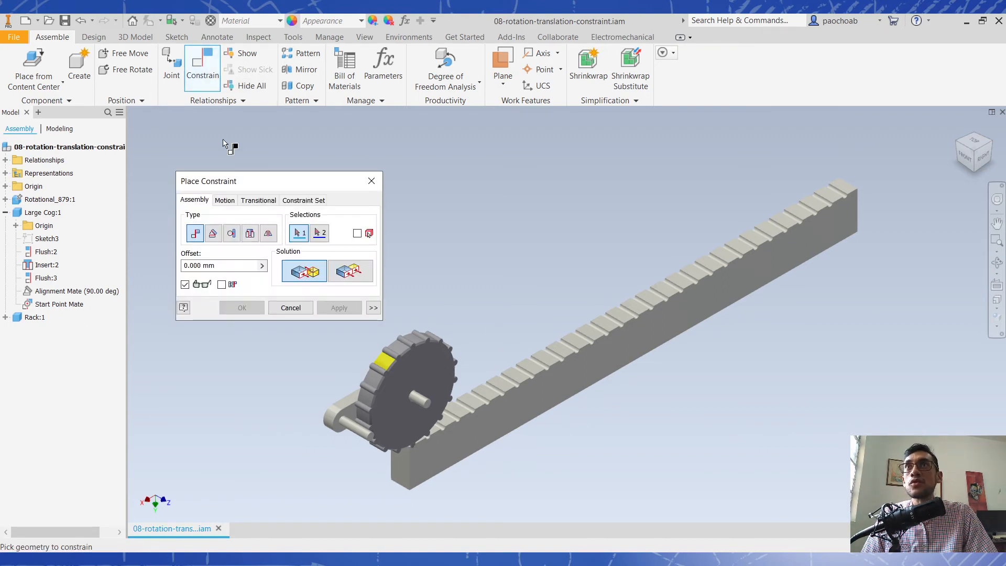
click(225, 202)
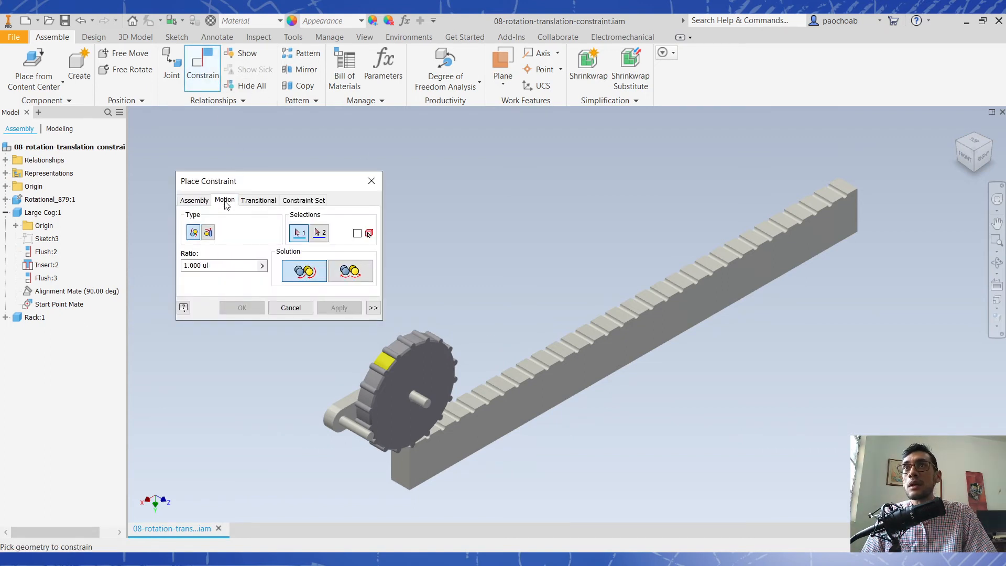
click(209, 233)
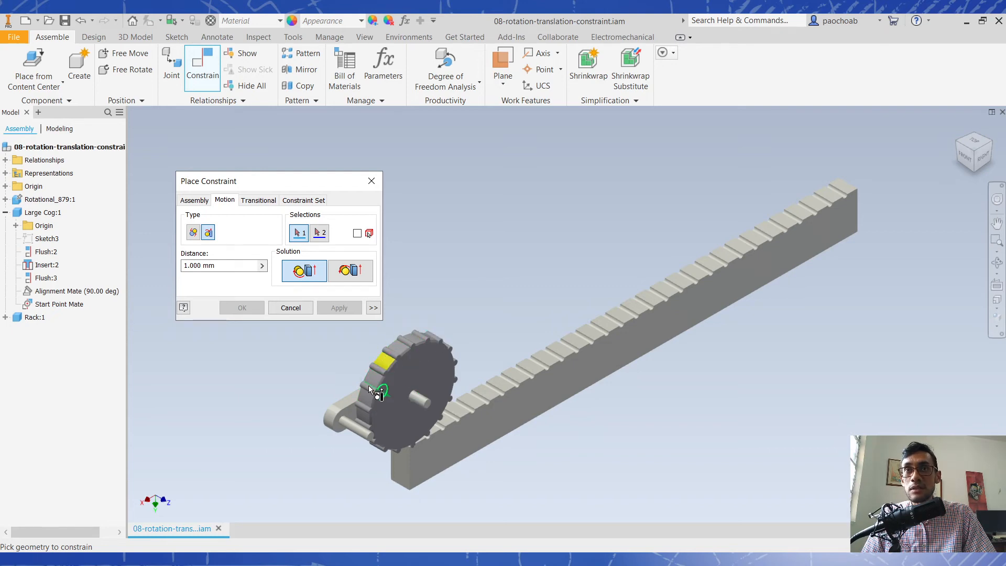
scroll(370, 394, up, 3)
scroll(374, 364, down, 3)
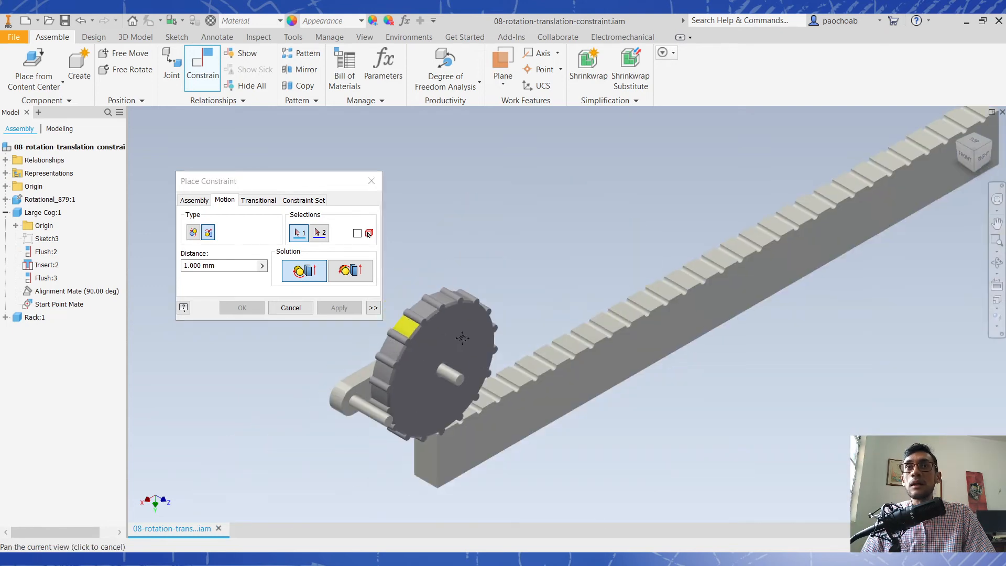
scroll(472, 291, up, 4)
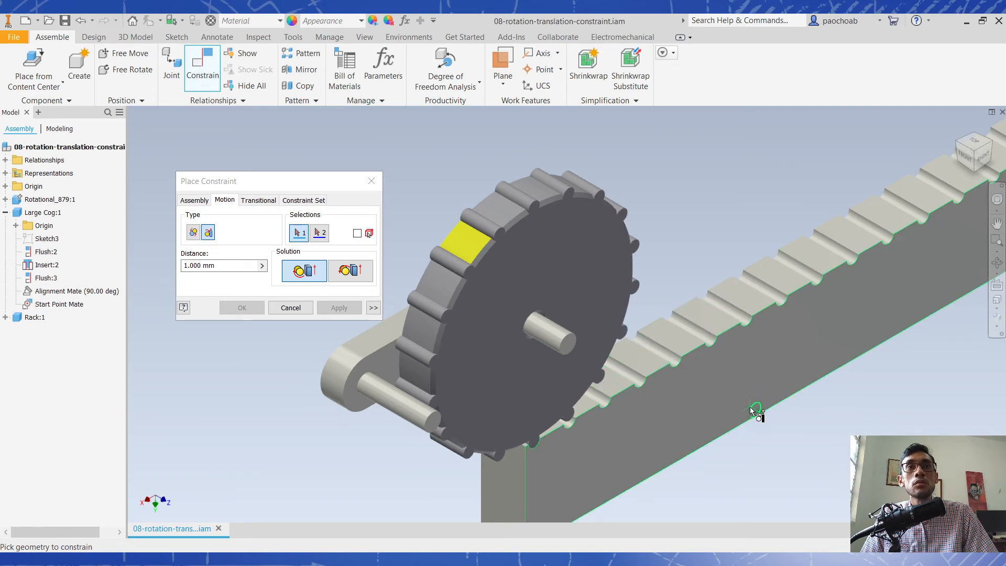
click(536, 360)
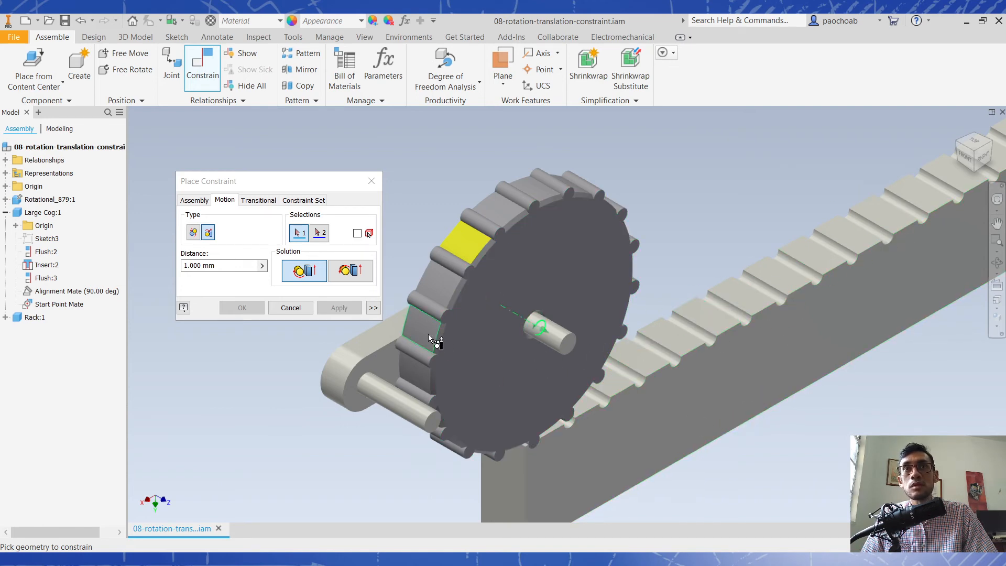
click(422, 328)
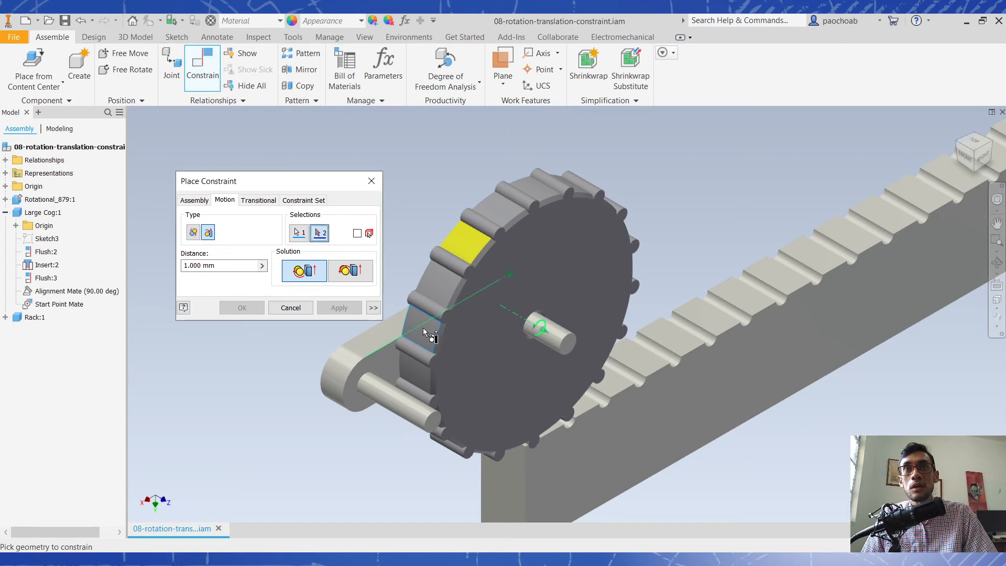
- Pick the rack's long lower edge as the second selection and apply the Rotation-Translation constraint with the calculated distance and Forward solution
scroll(550, 348, down, 5)
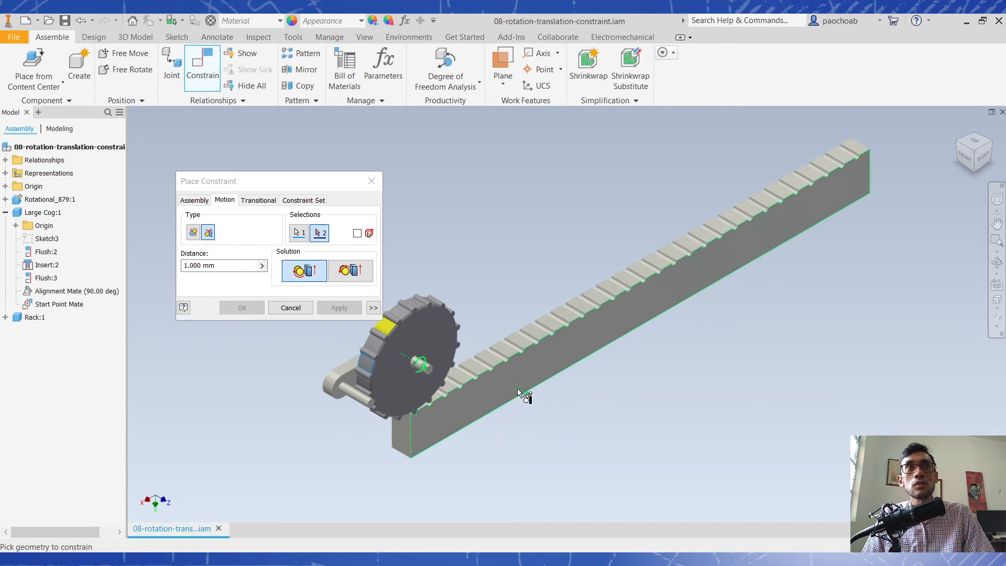
mouse_move(518, 405)
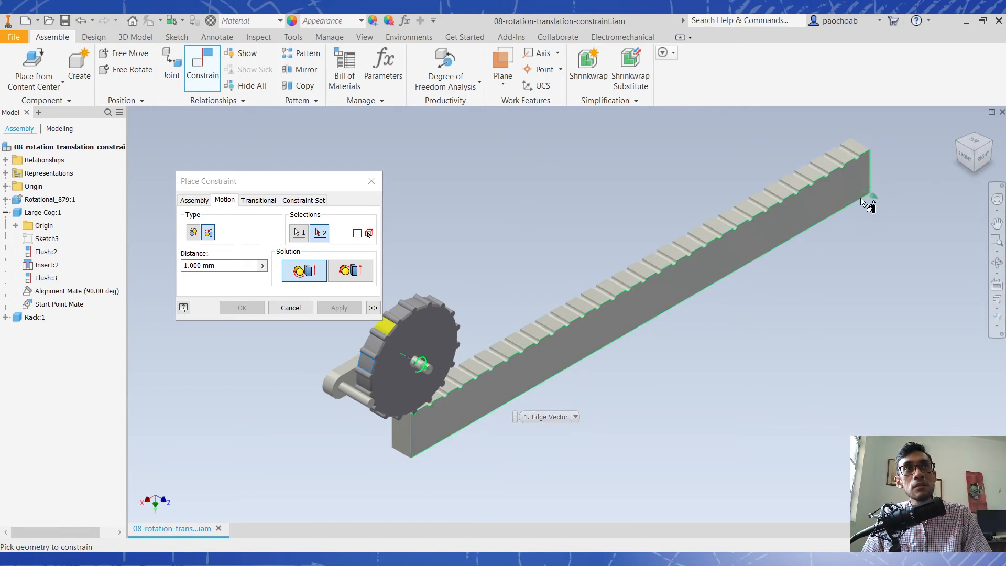
click(469, 422)
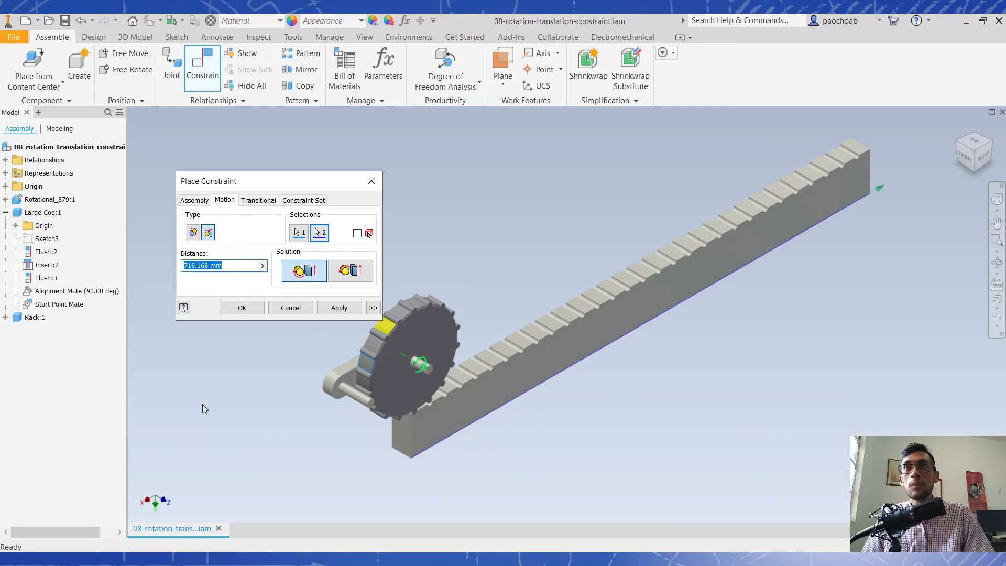
click(334, 310)
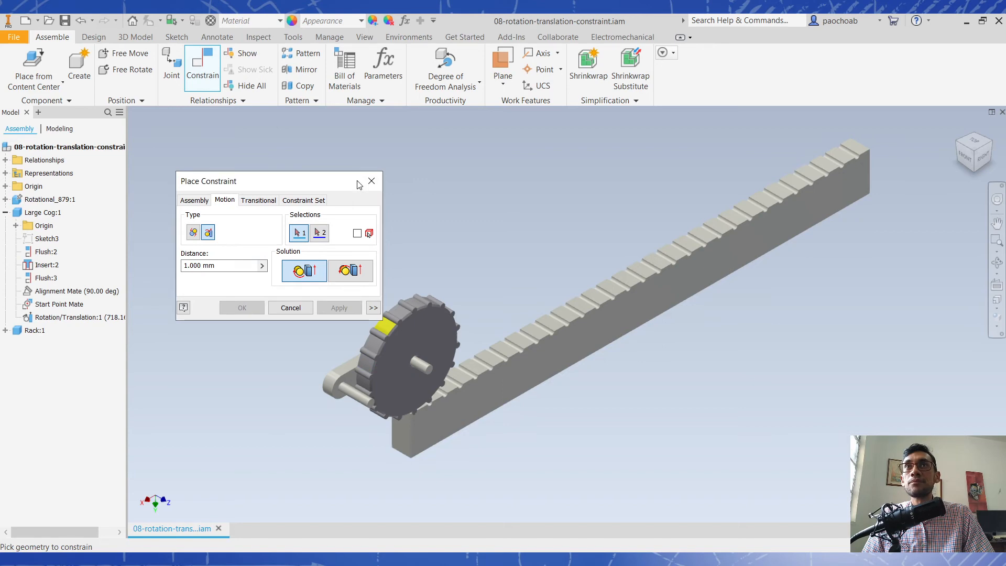
click(371, 181)
- Try to slide the rack, and examine where the Start Point Mate holds the large cog's tooth against the rack's end
click(433, 429)
drag(433, 429, 329, 484)
drag(389, 406, 360, 467)
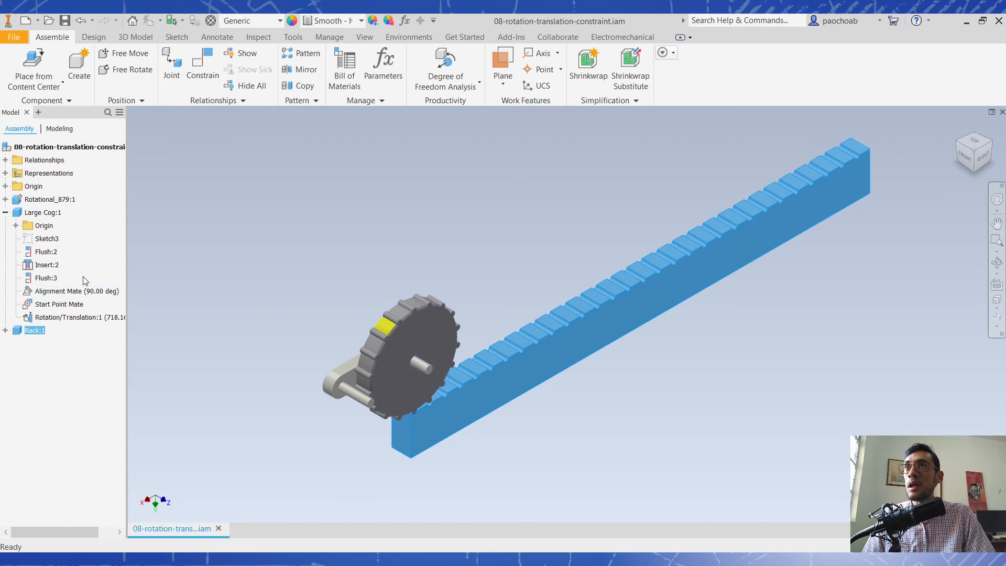
click(59, 318)
click(55, 305)
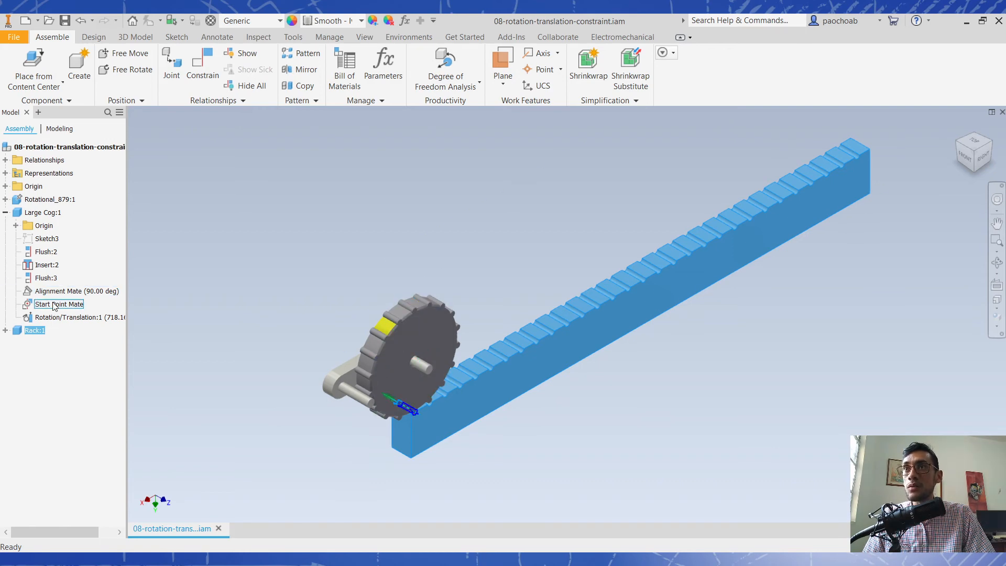
scroll(403, 436, down, 4)
shift+middle_drag(449, 412, 367, 390)
middle_drag(285, 375, 413, 388)
scroll(413, 388, down, 3)
click(483, 383)
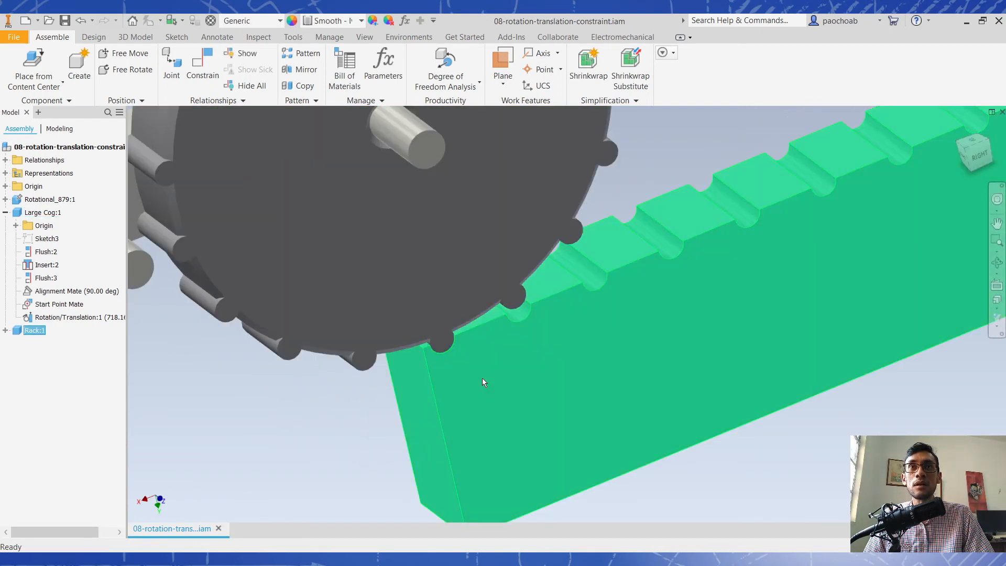
click(304, 440)
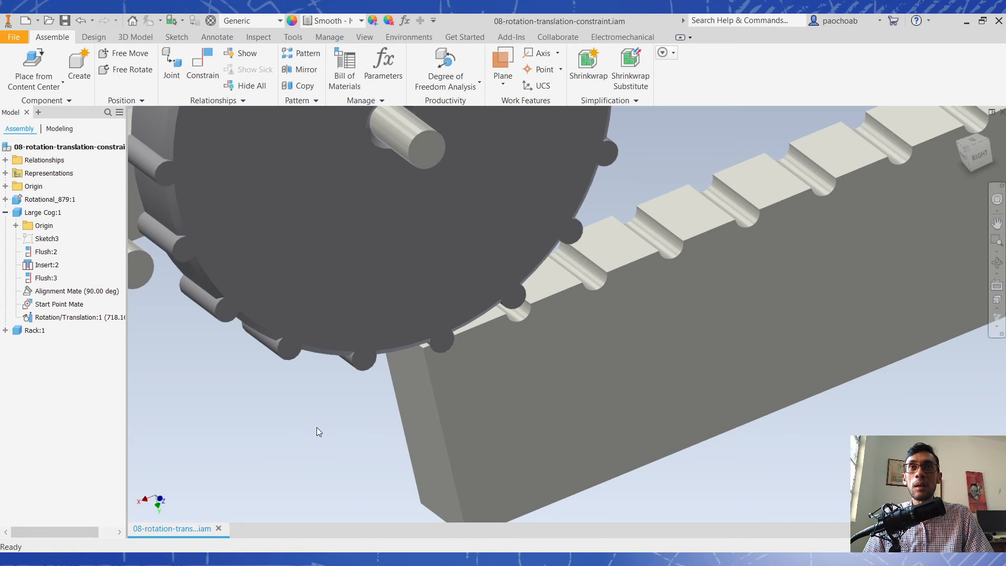
- Suppress Large Cog:1's Start Point Mate and slide the rack beneath the cog to test the linked motion
right_click(50, 303)
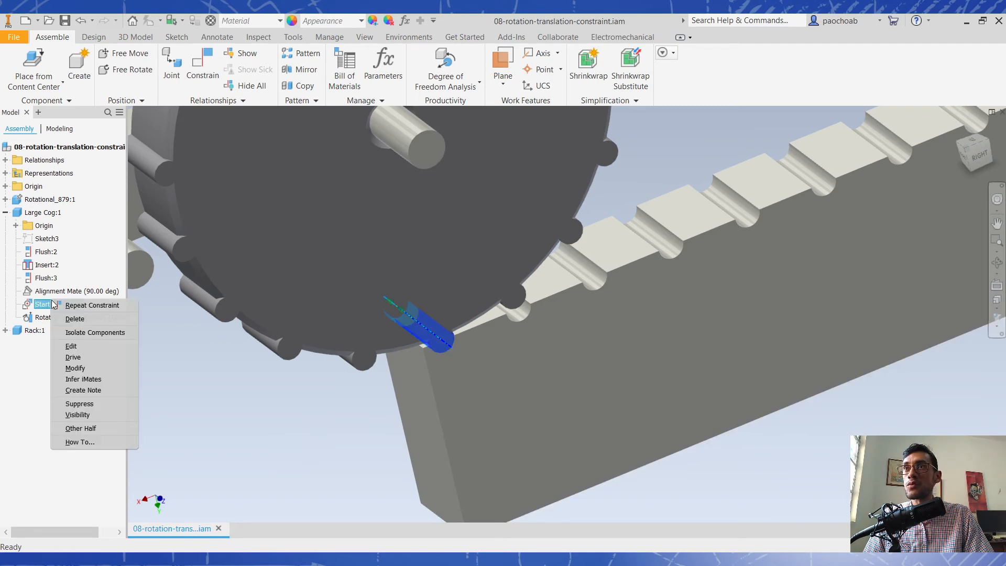
click(102, 402)
scroll(314, 399, up, 3)
drag(478, 397, 195, 478)
drag(565, 321, 456, 438)
scroll(583, 346, down, 3)
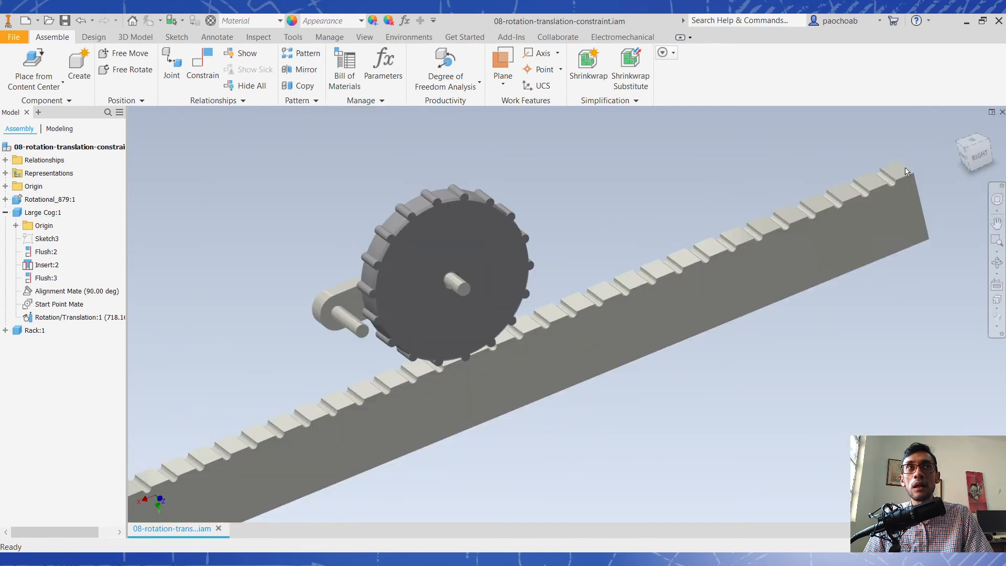
- View the cog and rack from the right side and move the rack to check how the teeth mesh with the grooves
click(967, 149)
click(973, 162)
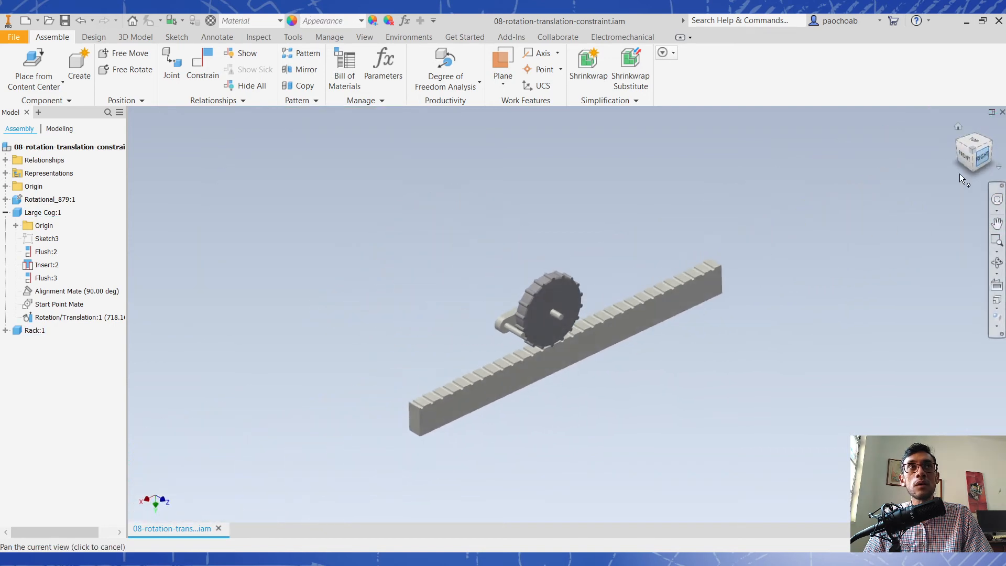
scroll(566, 352, up, 4)
drag(546, 423, 433, 409)
scroll(471, 313, up, 4)
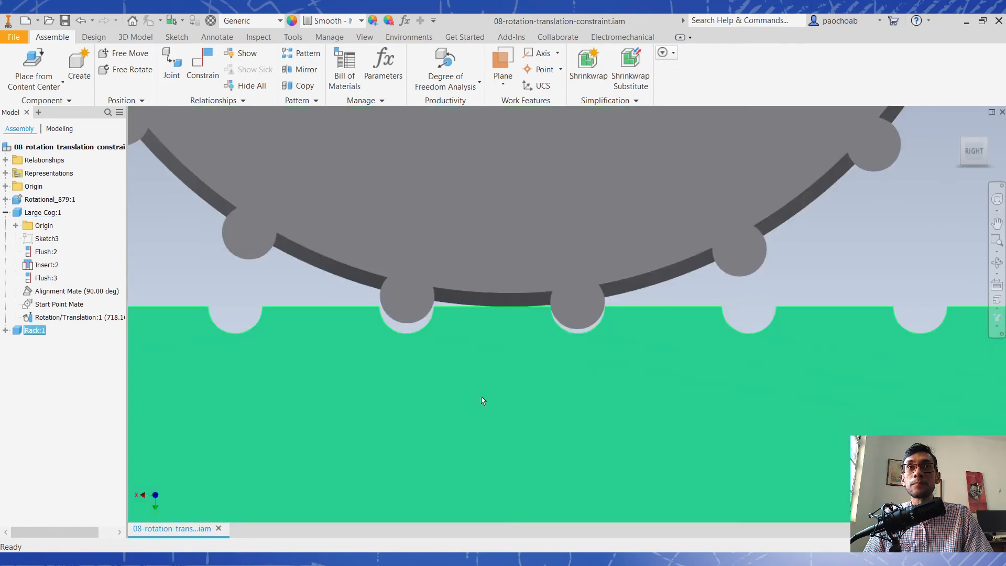
drag(481, 396, 508, 396)
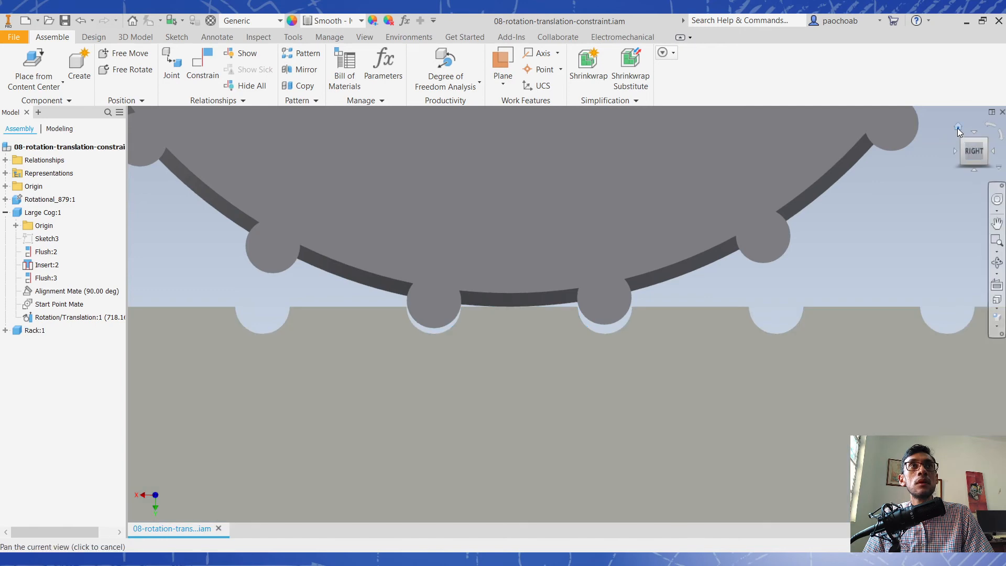
click(957, 128)
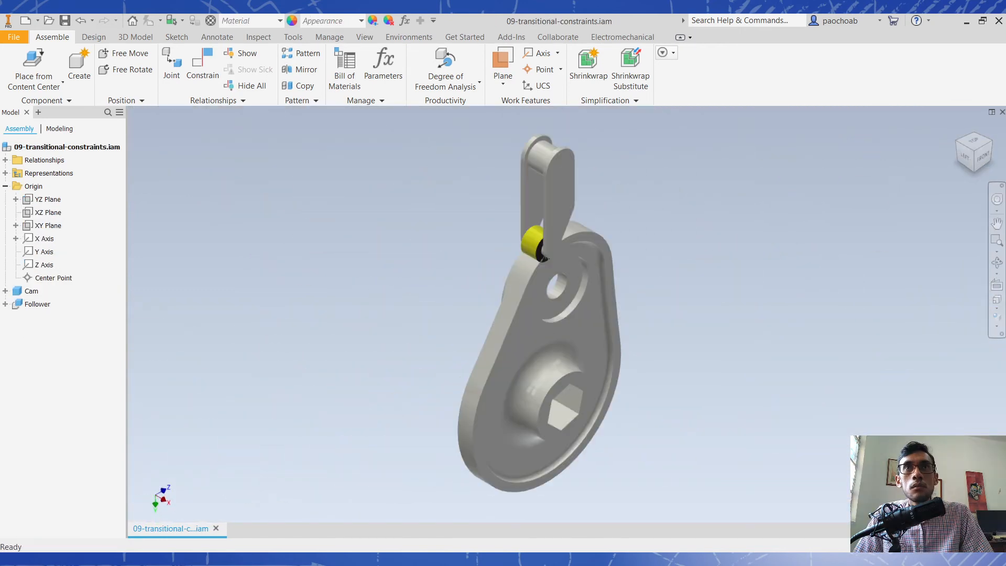
- Rotate the cam below the follower to test its free movement, leaving its lobe turned beneath the yellow roller
drag(537, 313, 564, 289)
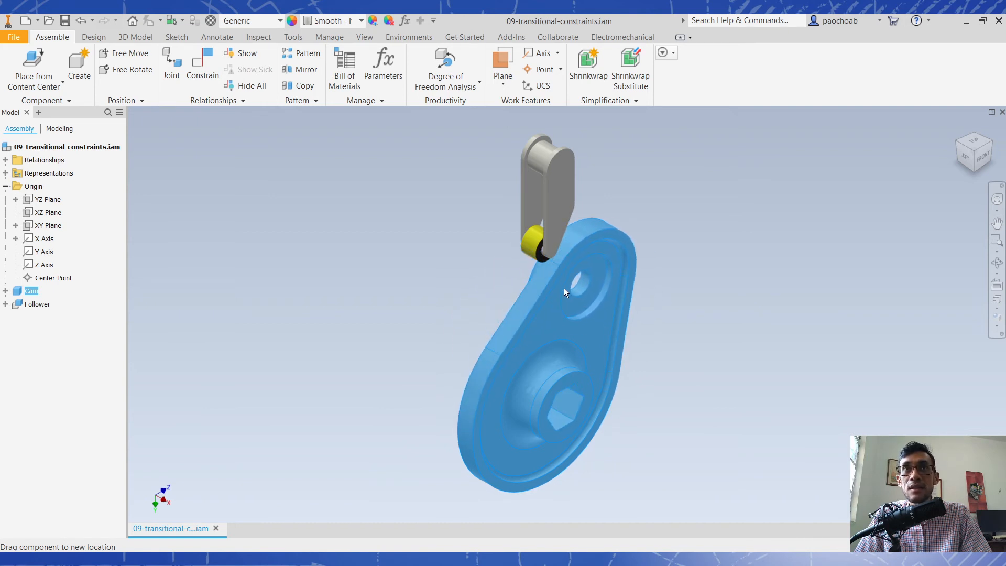
key(Escape)
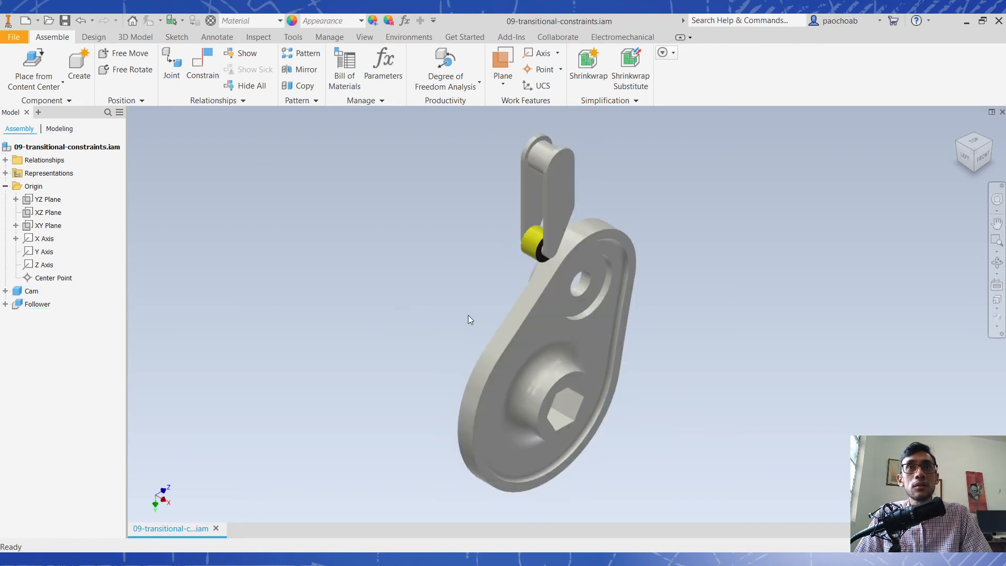
drag(583, 257, 536, 273)
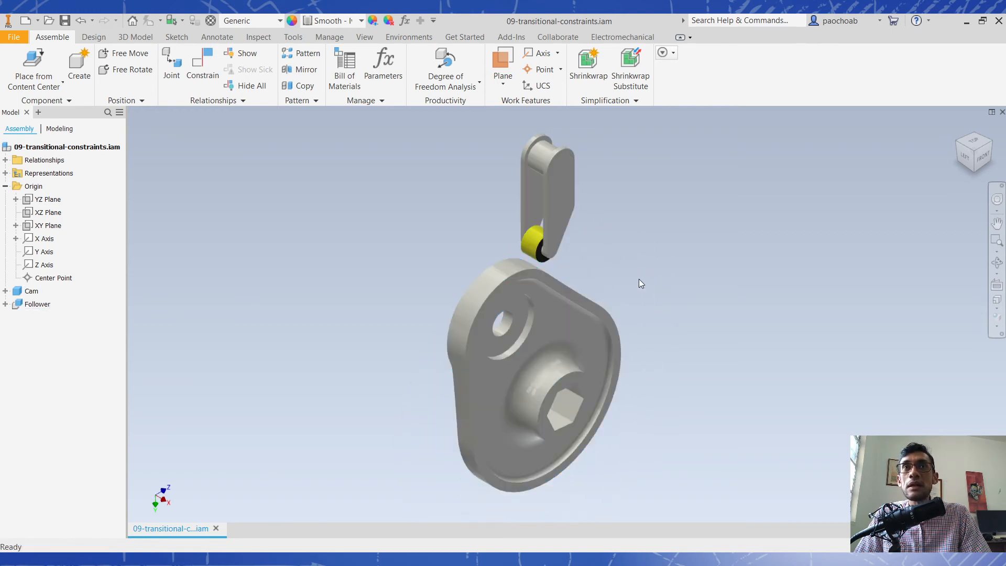
- Place a transitional constraint between the follower's yellow roller face and the cam's straight outer edge face
click(199, 63)
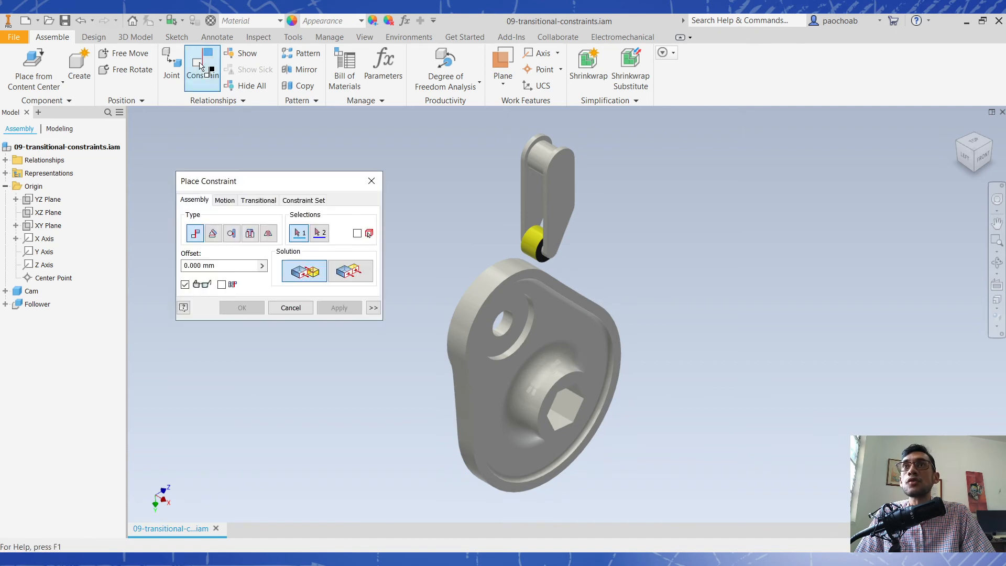
click(264, 203)
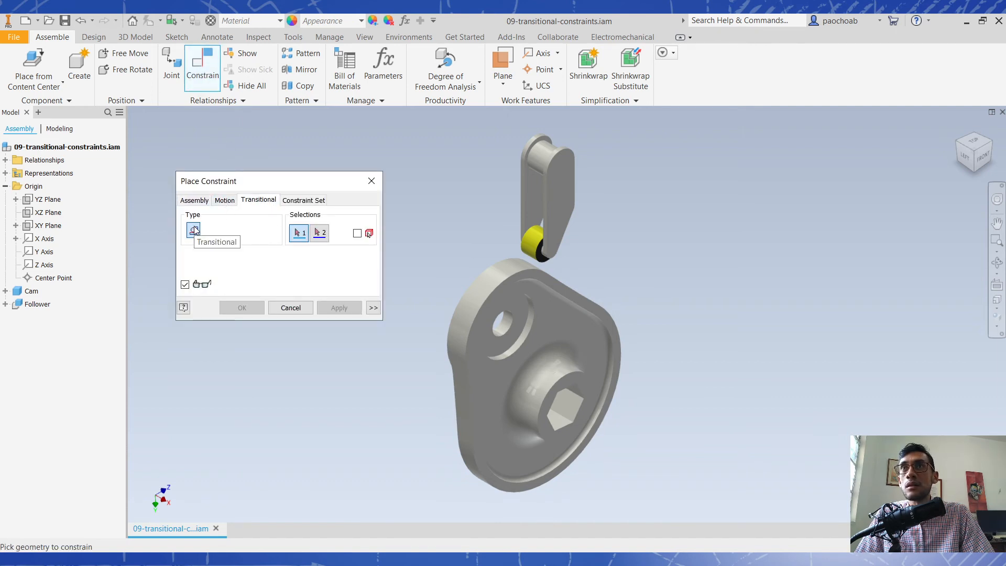
click(225, 200)
click(262, 202)
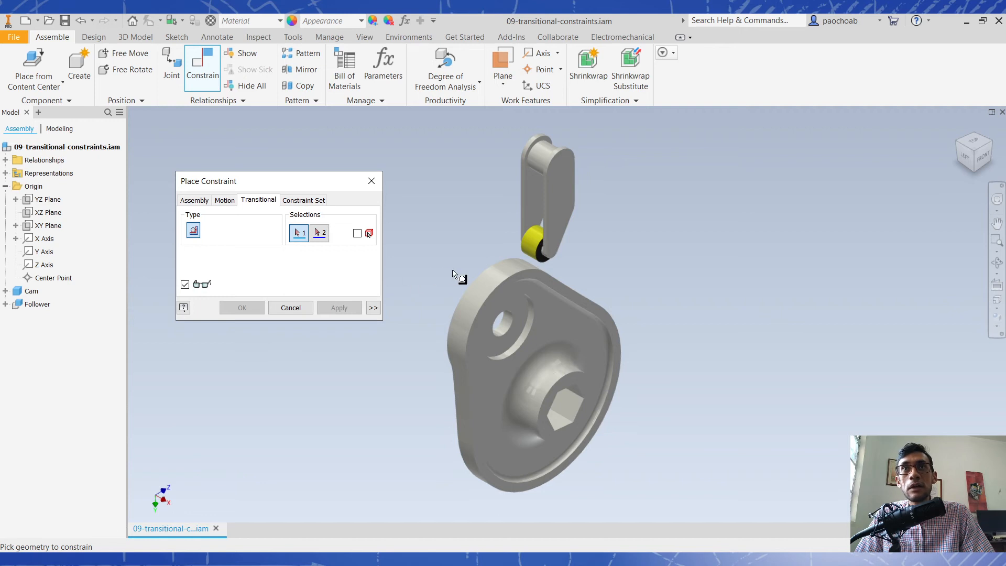
click(535, 244)
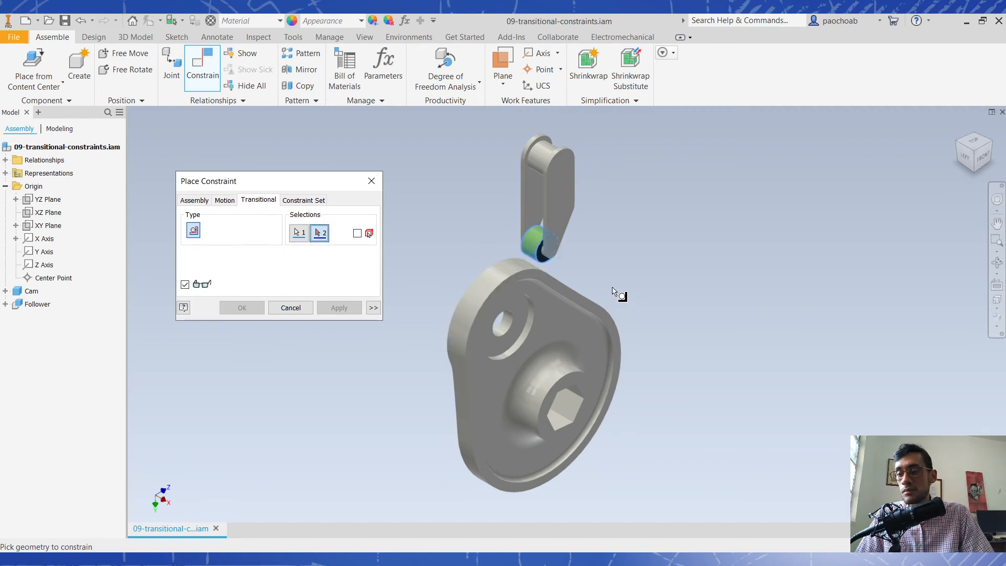
shift+middle_drag(599, 281, 551, 287)
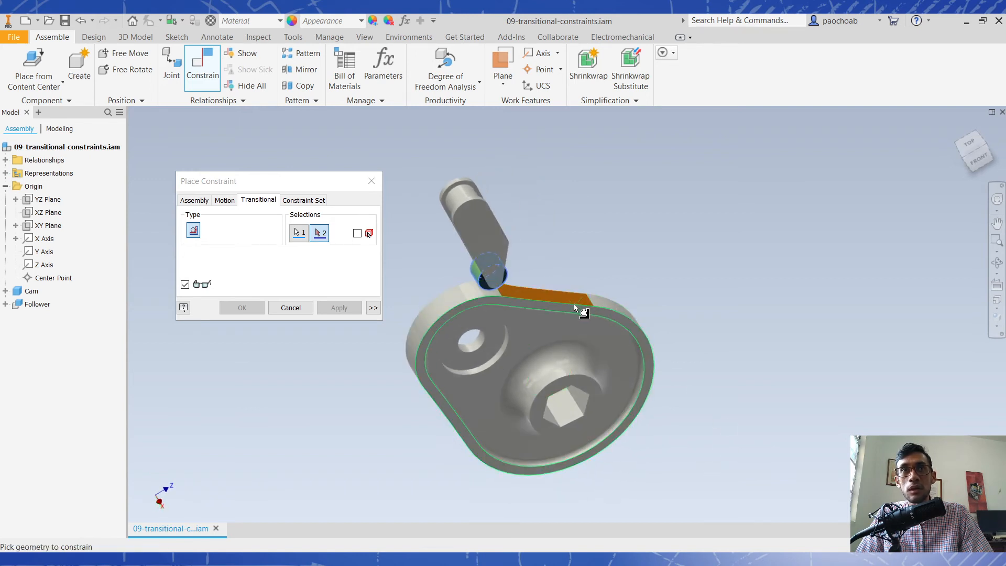
click(527, 292)
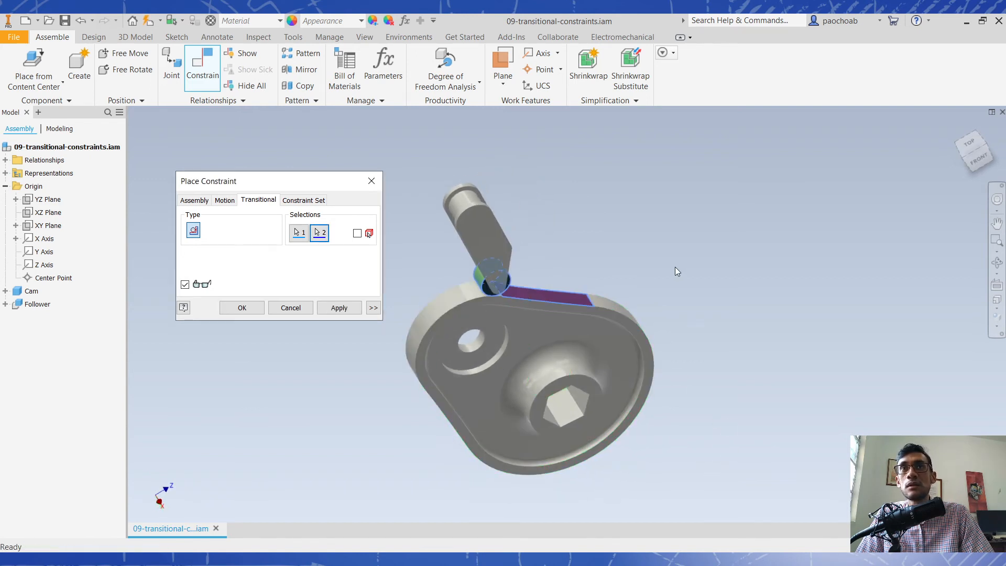
click(339, 308)
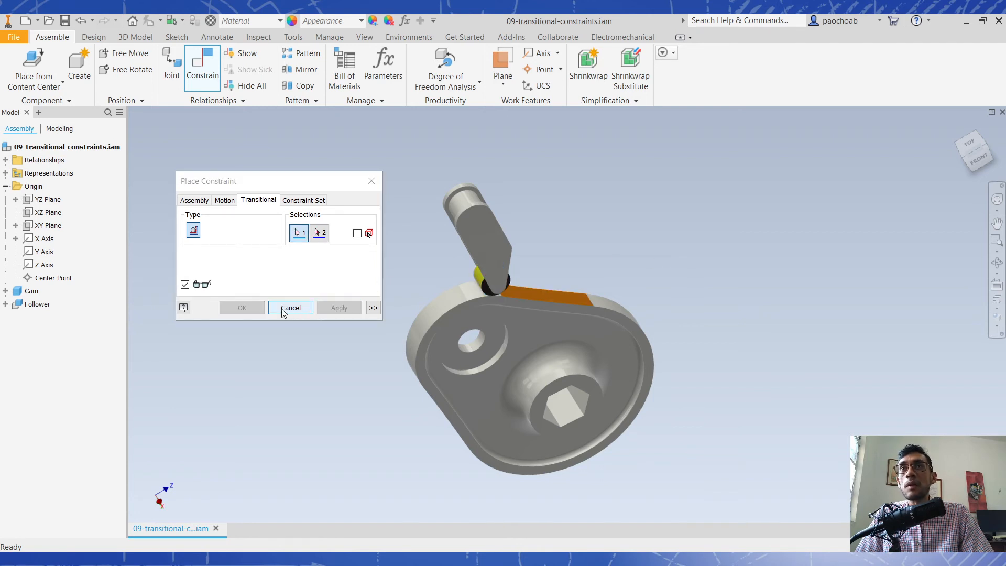
click(290, 307)
- View the cam from the front and rotate it to test how the follower tracks its outer edge
shift+middle_drag(275, 309, 387, 278)
drag(487, 286, 582, 300)
click(984, 157)
click(638, 376)
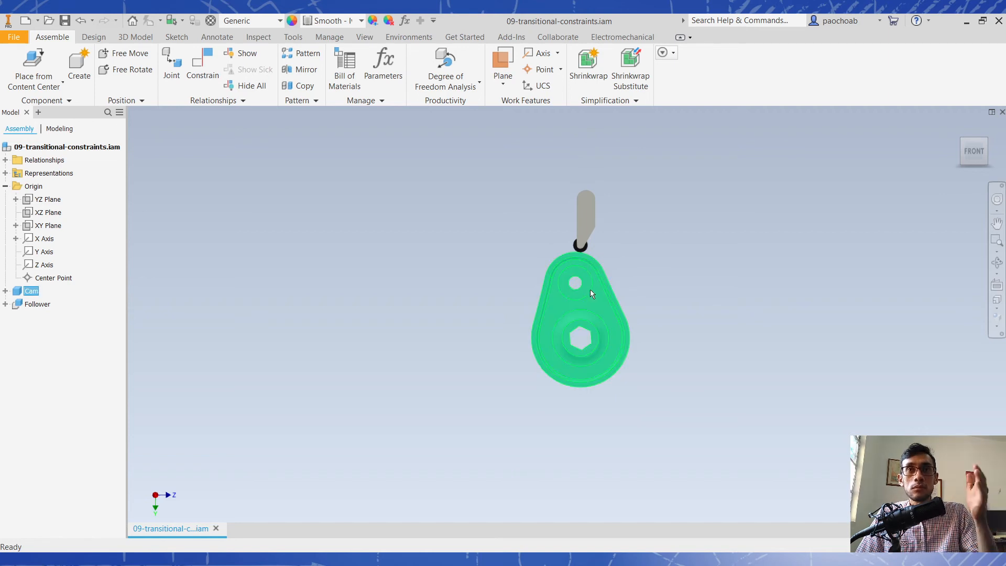
mouse_move(575, 276)
mouse_down()
mouse_move(523, 316)
mouse_move(590, 357)
mouse_move(607, 304)
mouse_move(571, 297)
mouse_move(550, 311)
mouse_move(609, 344)
mouse_move(599, 291)
mouse_move(579, 285)
mouse_up()
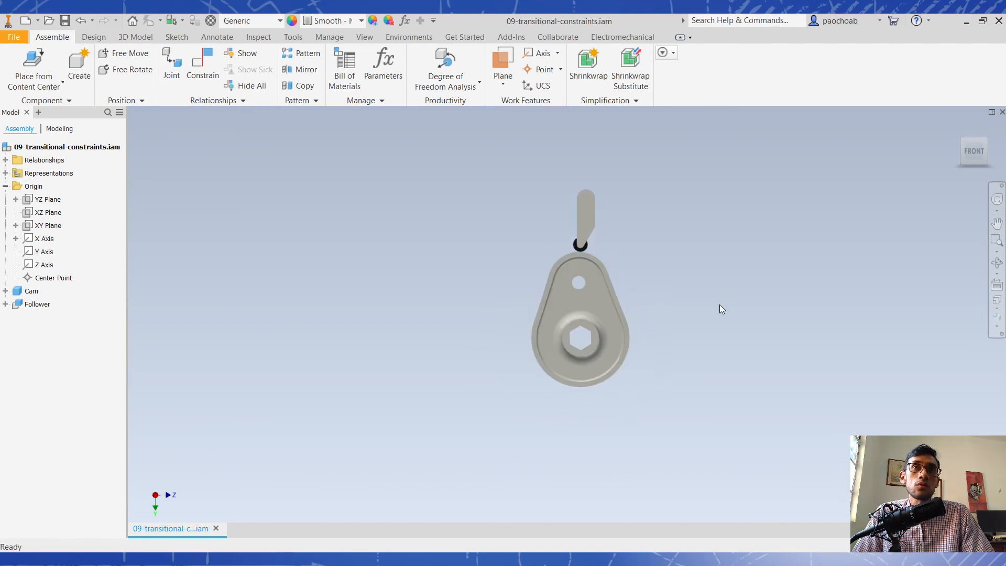
click(963, 141)
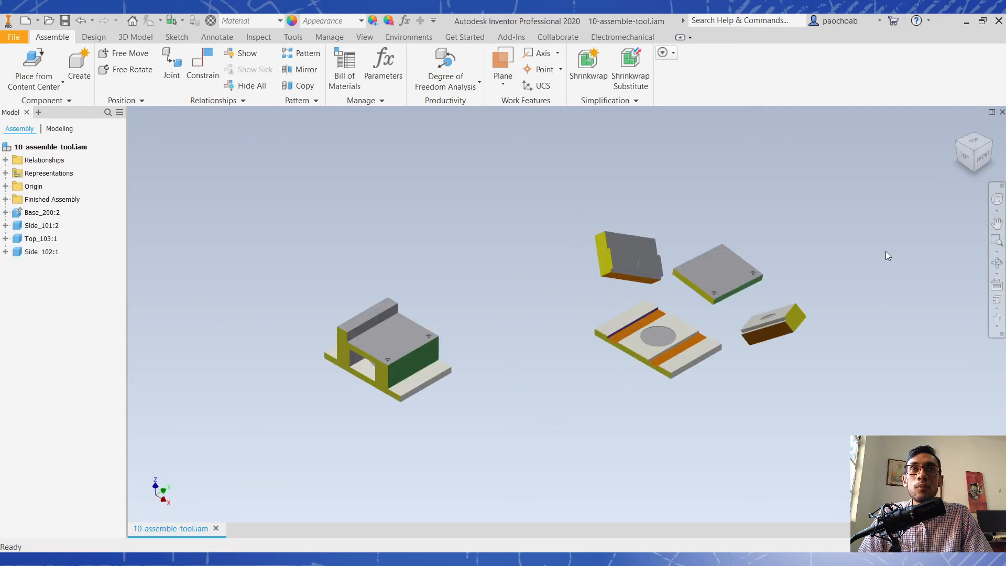
scroll(817, 275, up, 3)
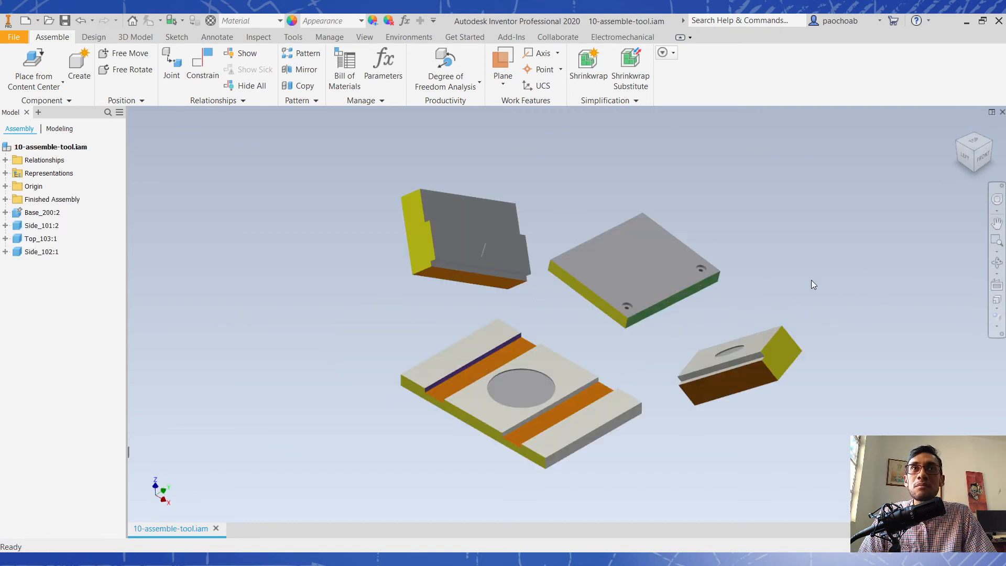
- Examine the finished assembly and the separate base, side and top parts in 10-assemble-tool.iam
scroll(764, 294, down, 5)
scroll(501, 348, up, 3)
middle_drag(714, 348, 586, 390)
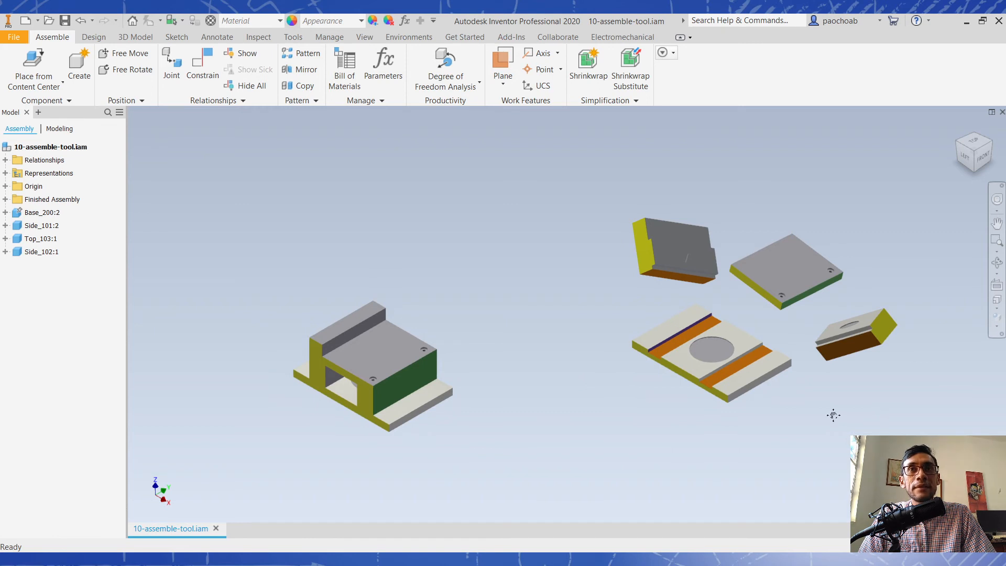
middle_drag(833, 418, 732, 424)
scroll(693, 385, up, 3)
middle_drag(693, 384, 676, 437)
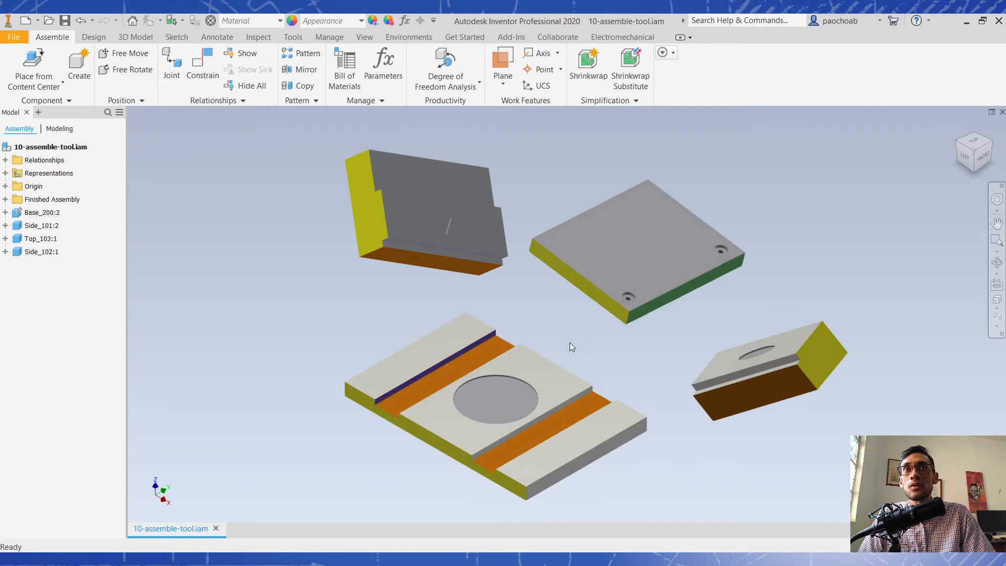
- Review the Place Constraint options, and start the Assemble tool with the constraint type set to Automatic
click(211, 80)
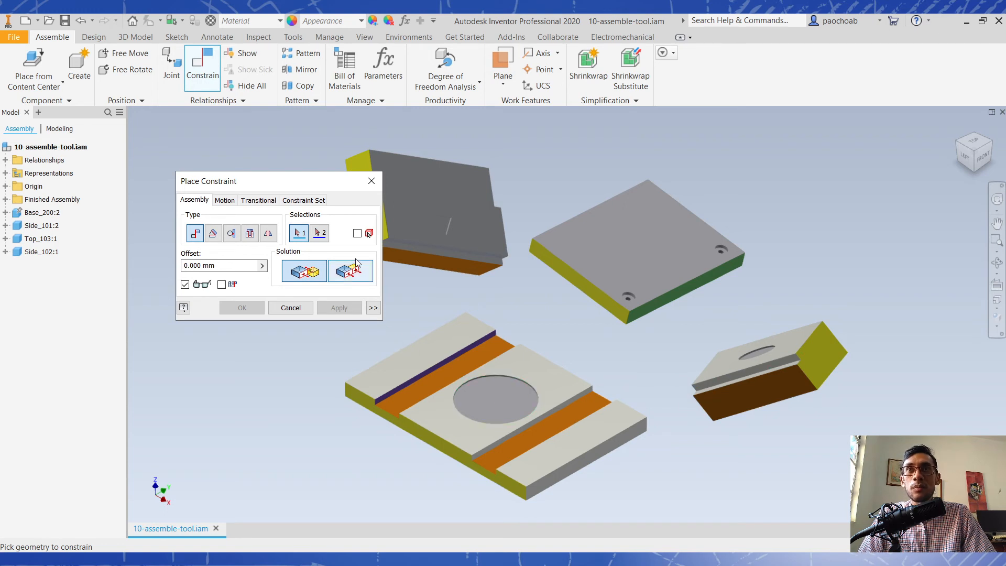
click(375, 183)
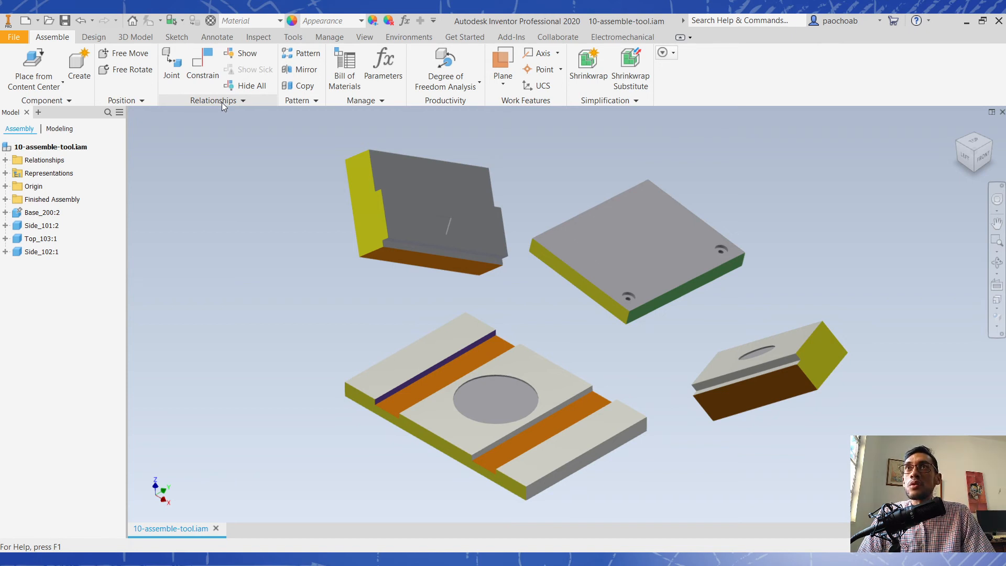
click(253, 100)
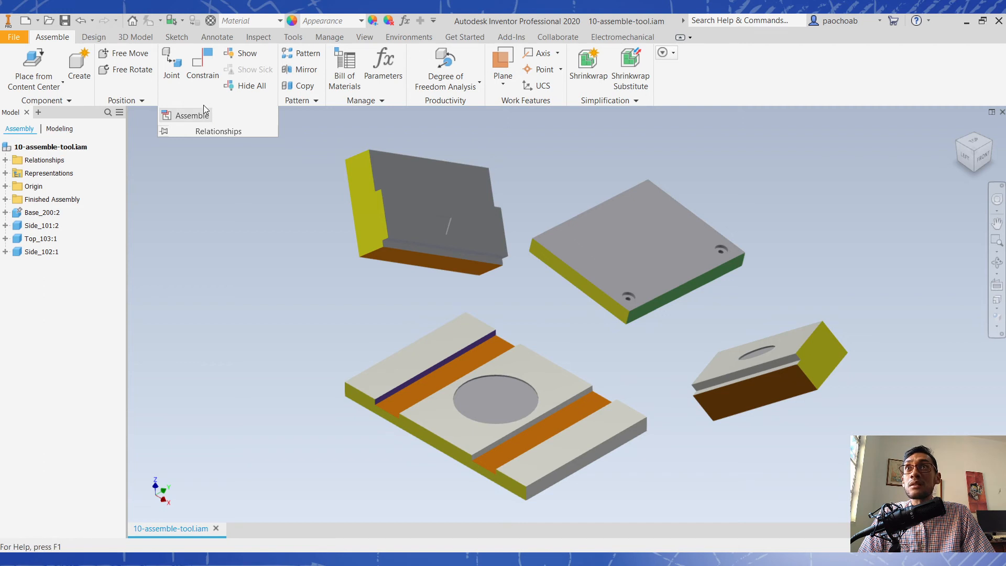
click(201, 122)
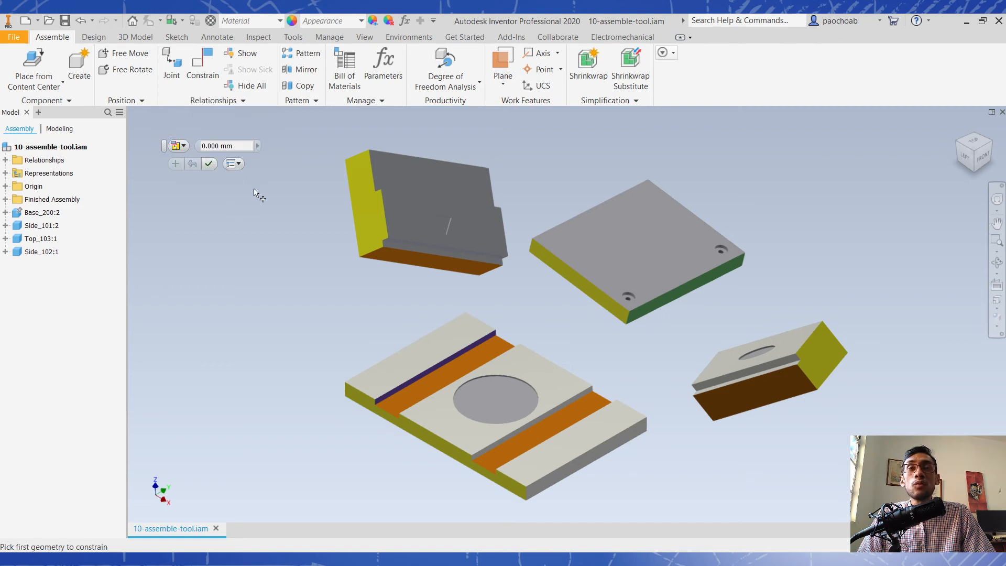
click(179, 147)
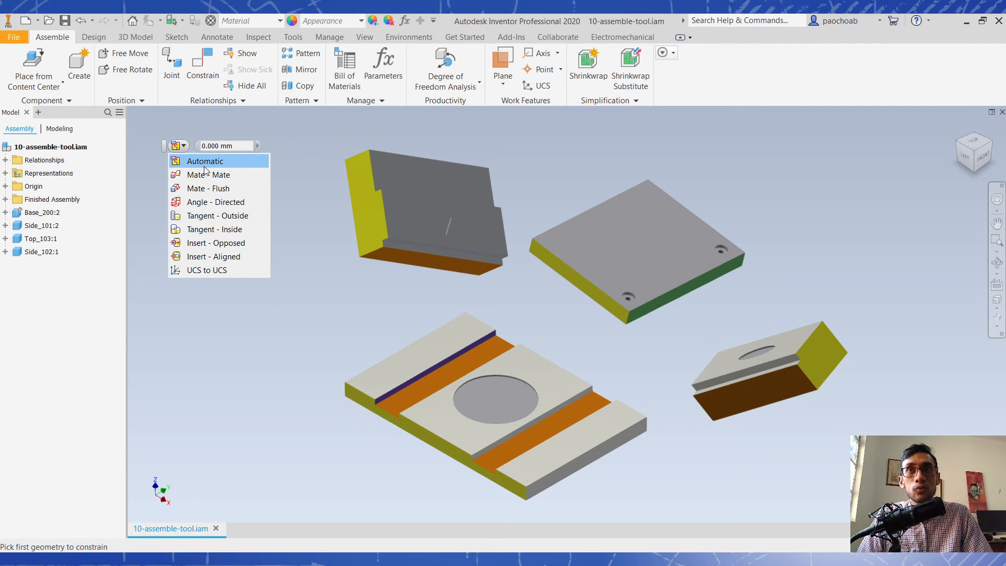
click(183, 147)
click(183, 147)
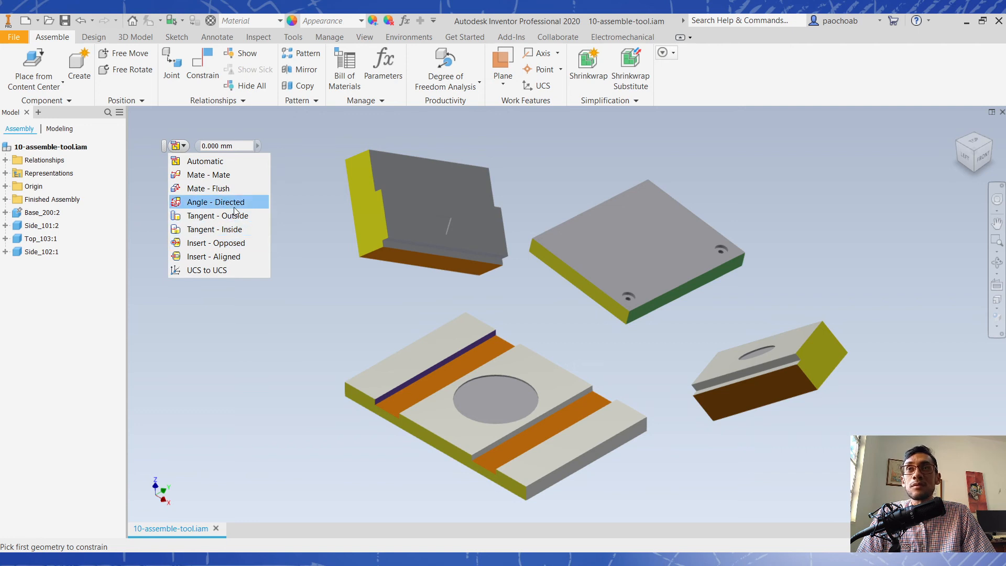
click(215, 163)
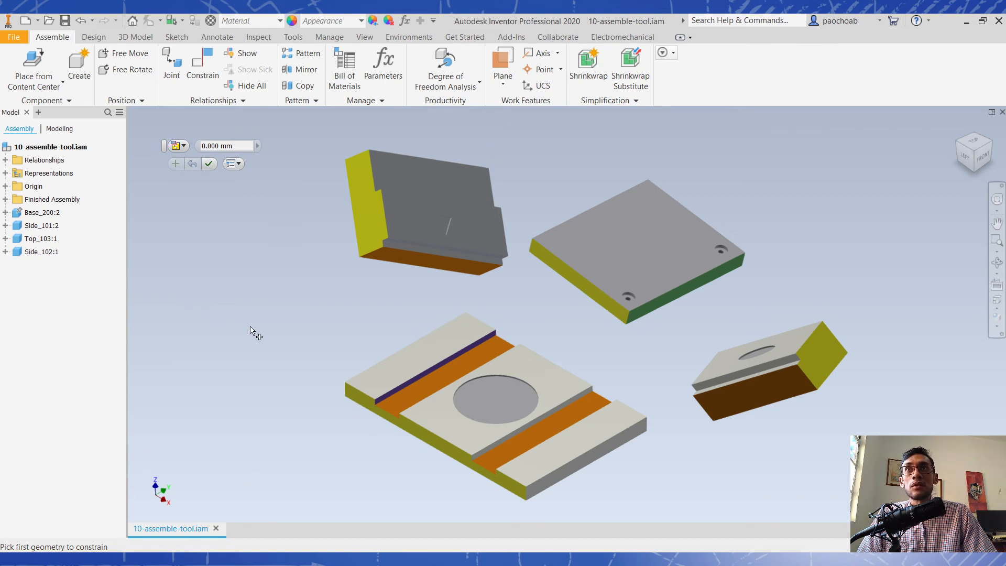
- Mate Side_102's orange bottom face to the orange floor of the base's nearer groove with 0 mm offset
click(756, 392)
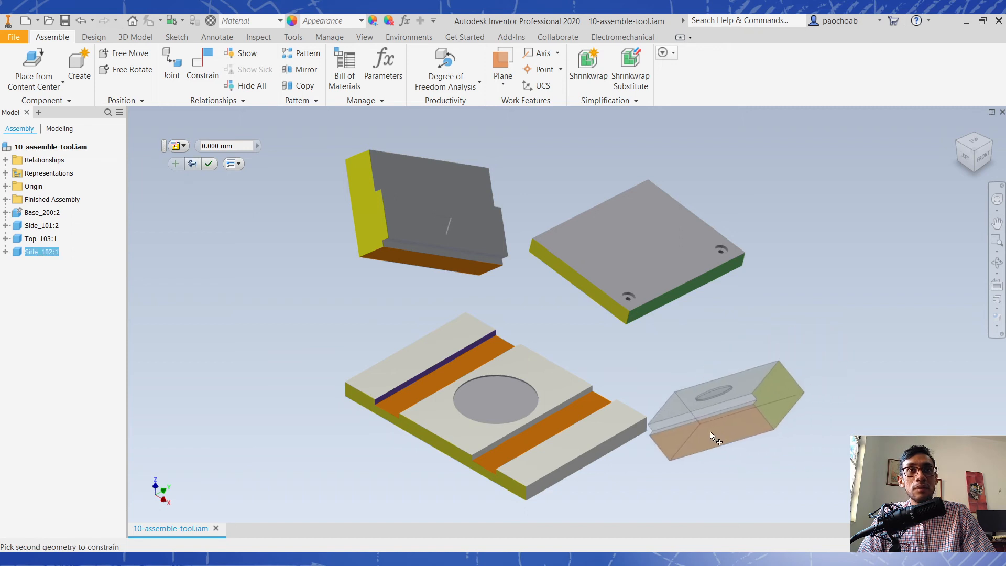
click(570, 413)
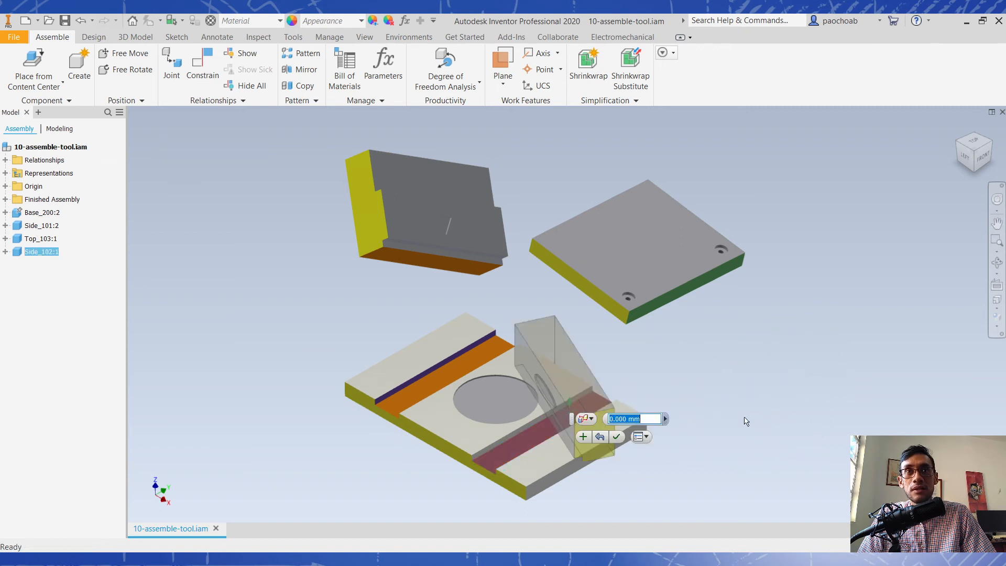
click(589, 436)
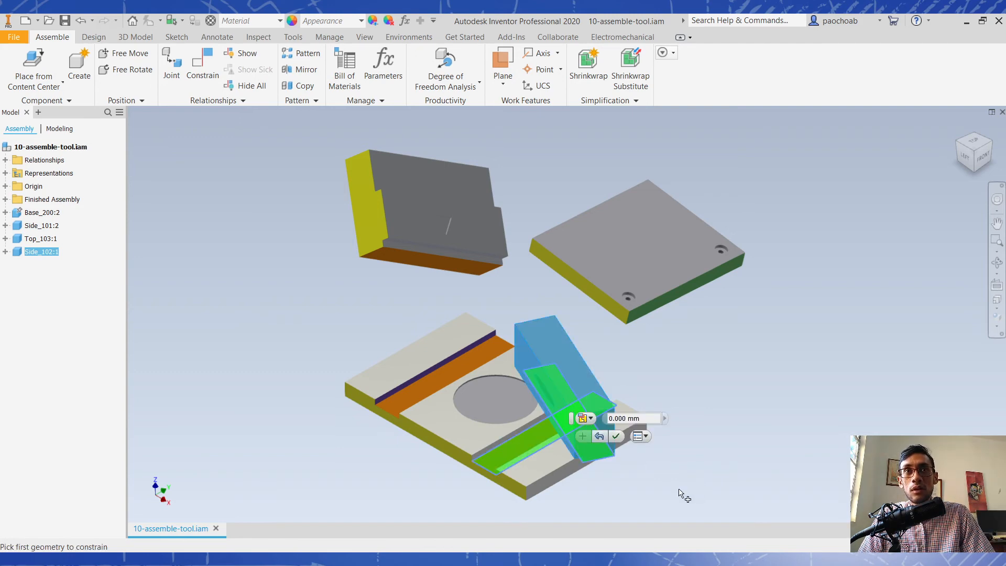
- Constrain Side_102's yellow end face to the base's yellow end face as Mate - Flush with 0 mm offset
middle_drag(678, 451, 658, 342)
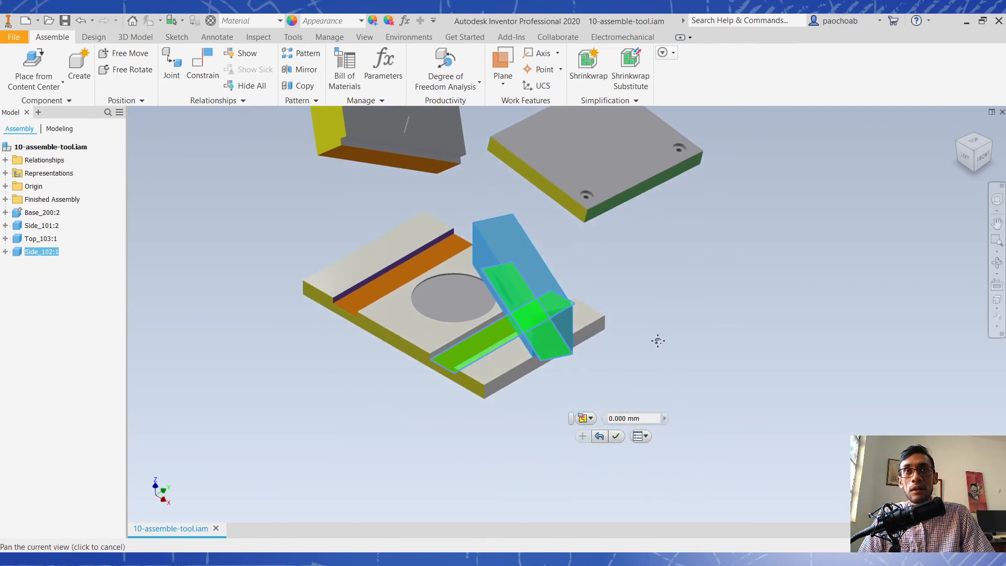
click(563, 333)
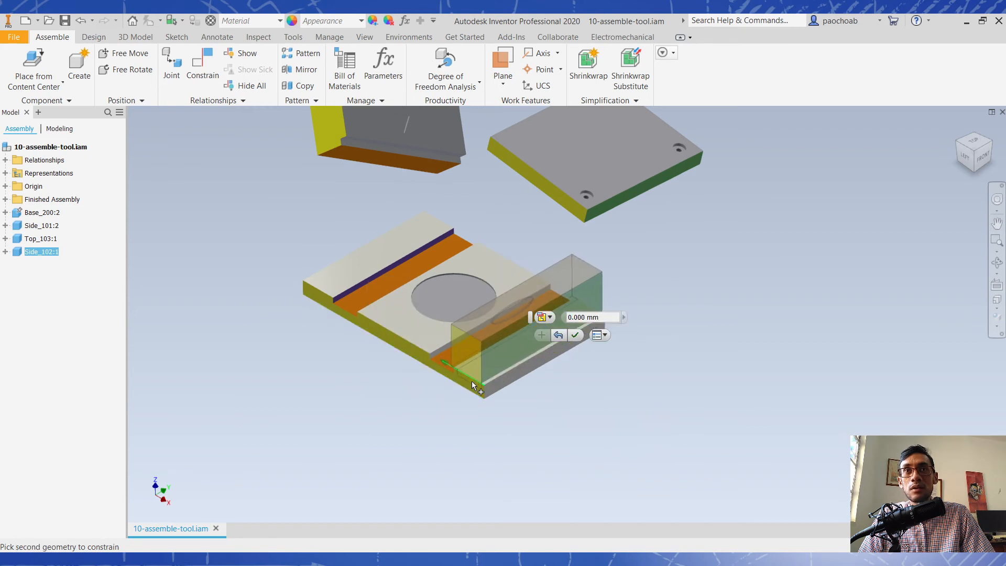
click(471, 383)
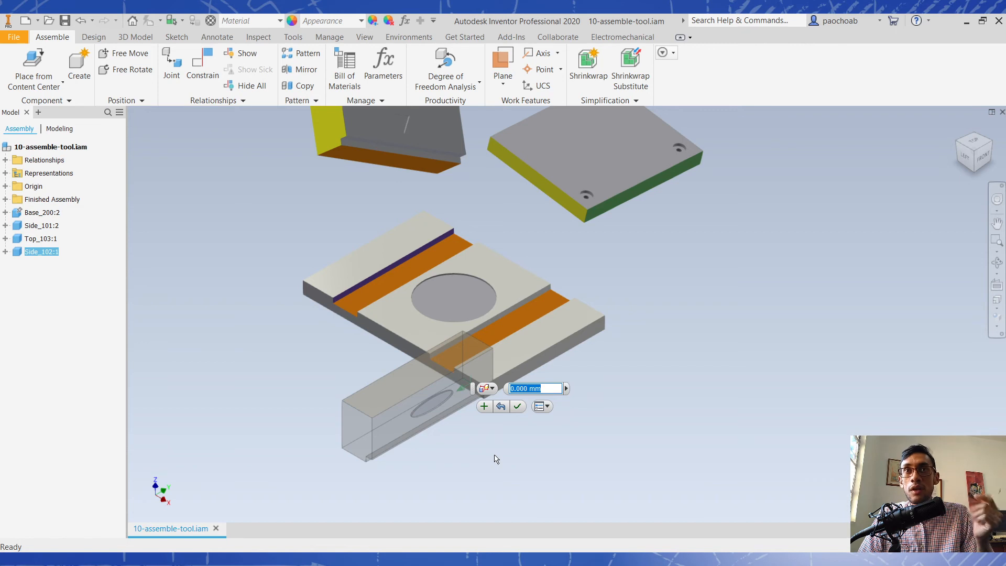
click(488, 389)
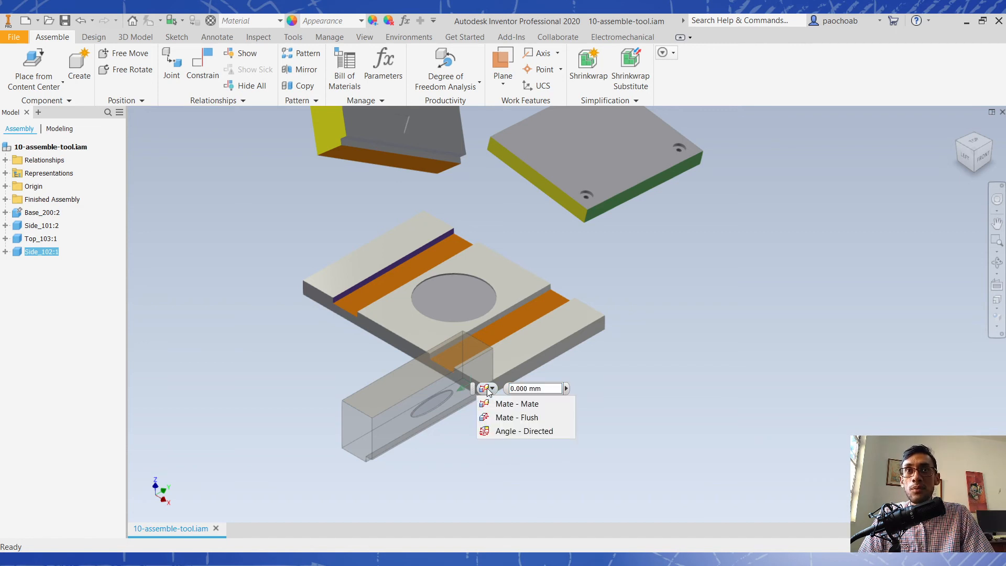
click(552, 416)
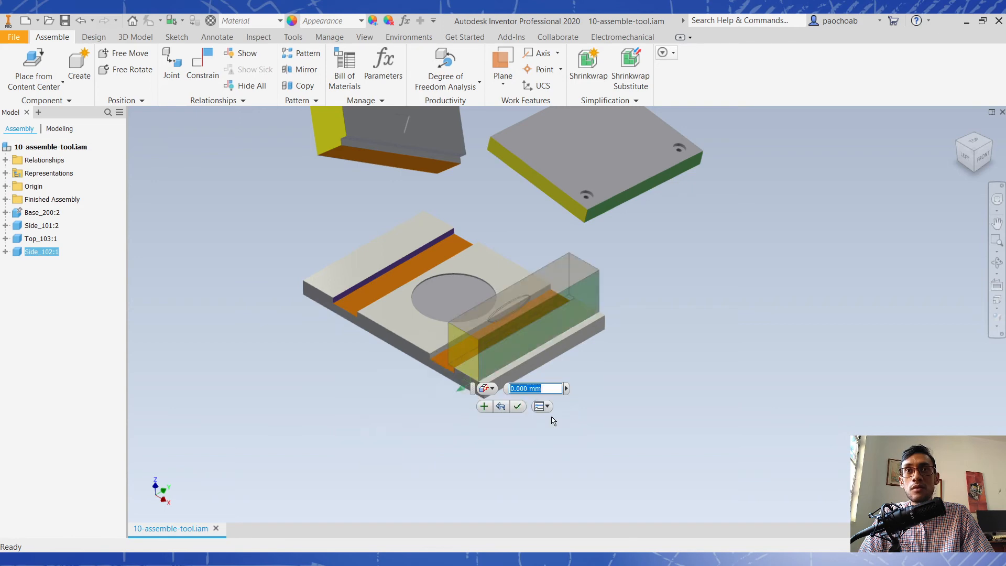
shift+middle_drag(444, 413, 556, 413)
click(484, 406)
- Mate Side_102's inner side face to the inner wall of its groove in the base, and finish the Assemble command
scroll(301, 344, down, 6)
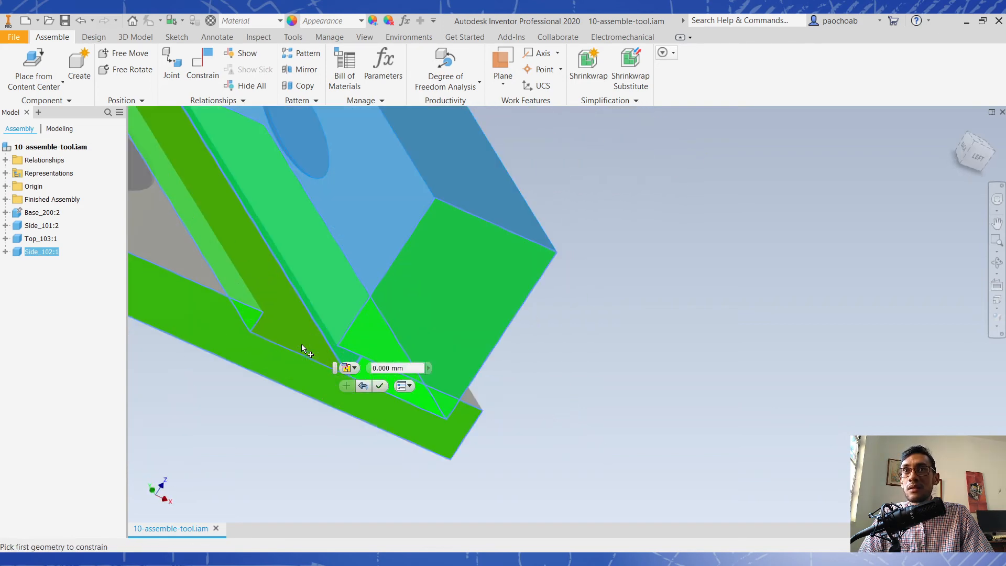
shift+middle_drag(307, 484, 287, 436)
click(516, 451)
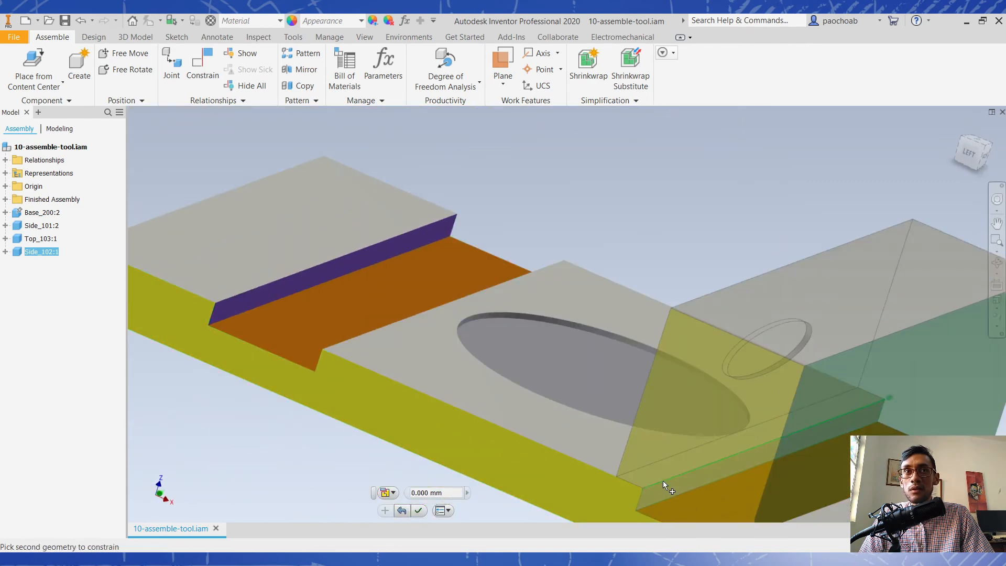
scroll(694, 507, down, 3)
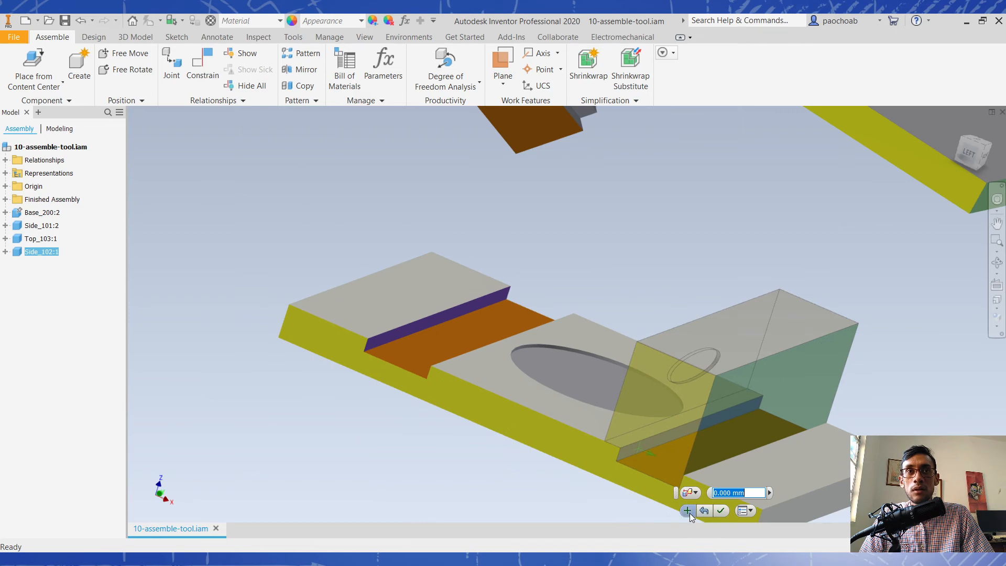
click(688, 513)
shift+middle_drag(550, 438, 532, 344)
shift+middle_drag(566, 388, 529, 364)
click(685, 473)
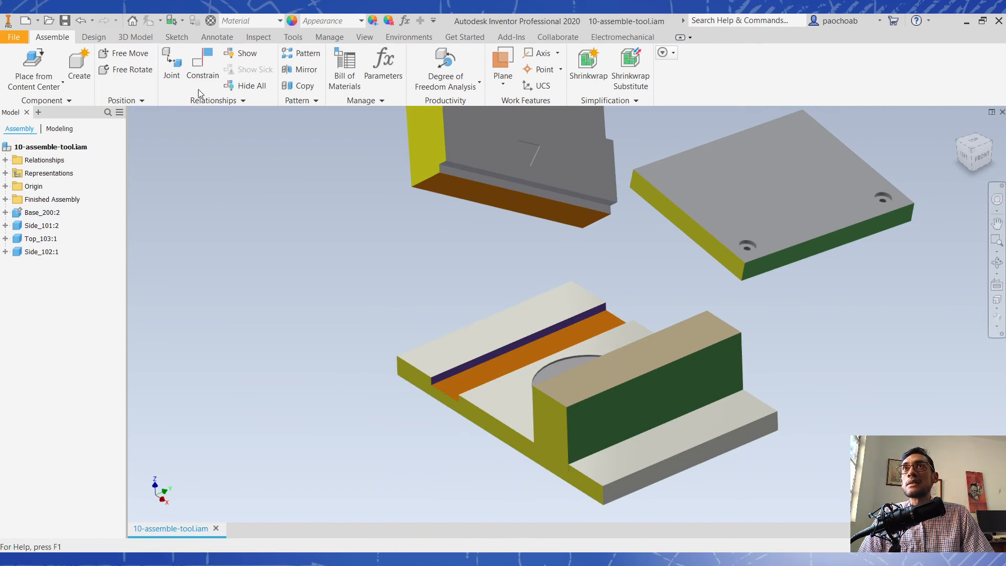
- Use the Assemble tool to mate Side_101's orange bottom face to the orange floor of the base's remaining open groove with 0 mm offset
click(238, 103)
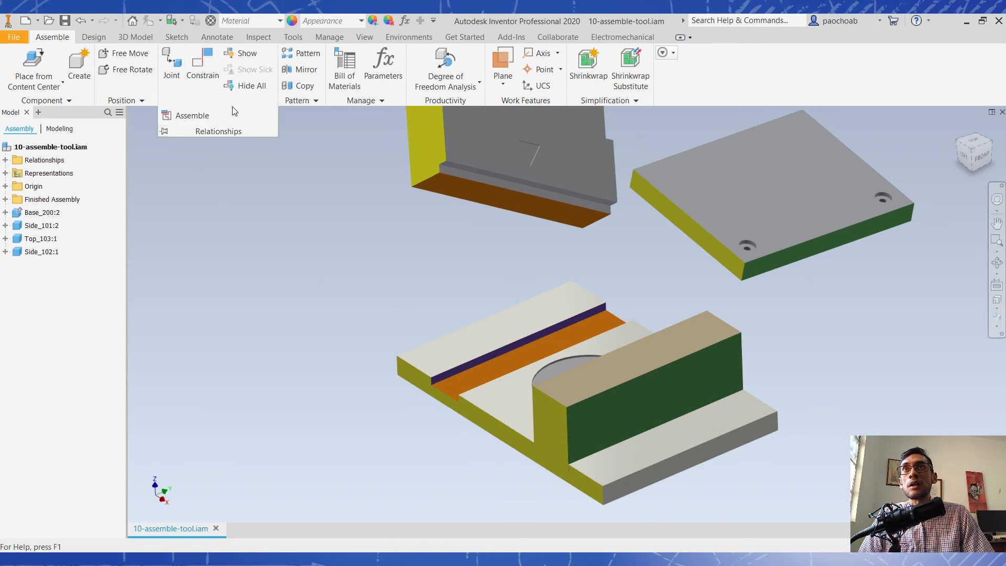
click(201, 118)
shift+middle_drag(376, 299, 434, 328)
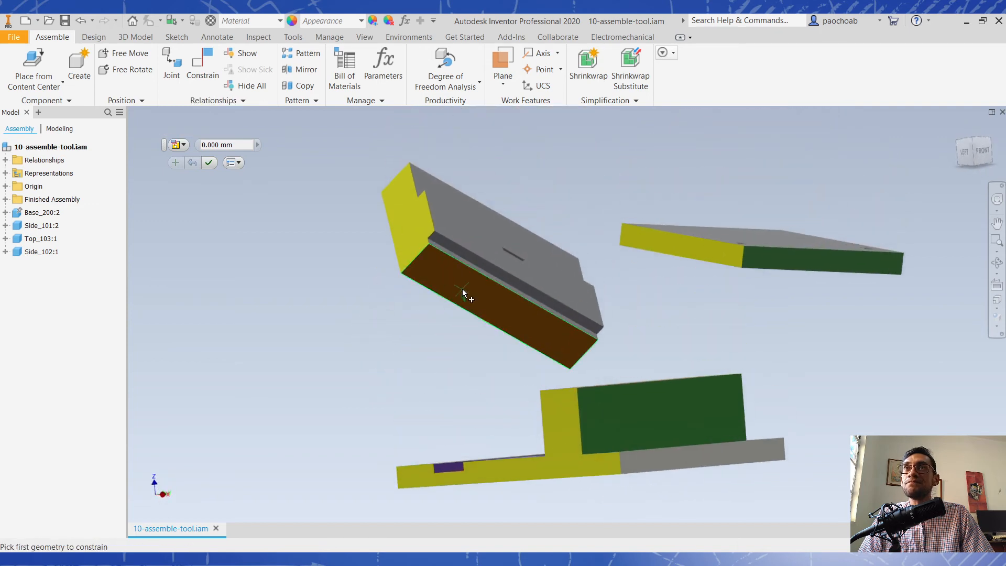
click(479, 308)
shift+middle_drag(407, 318, 439, 344)
click(447, 363)
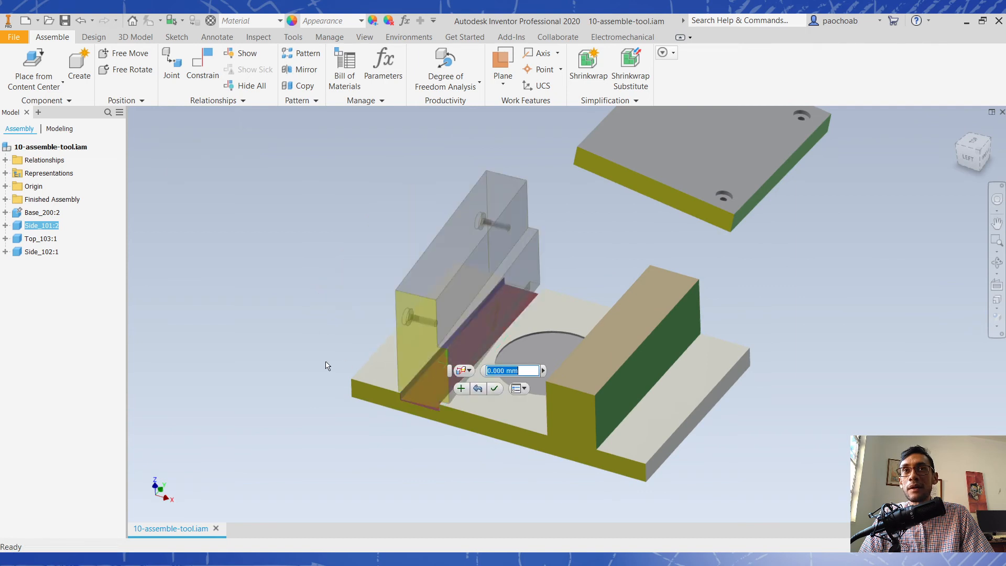
click(460, 388)
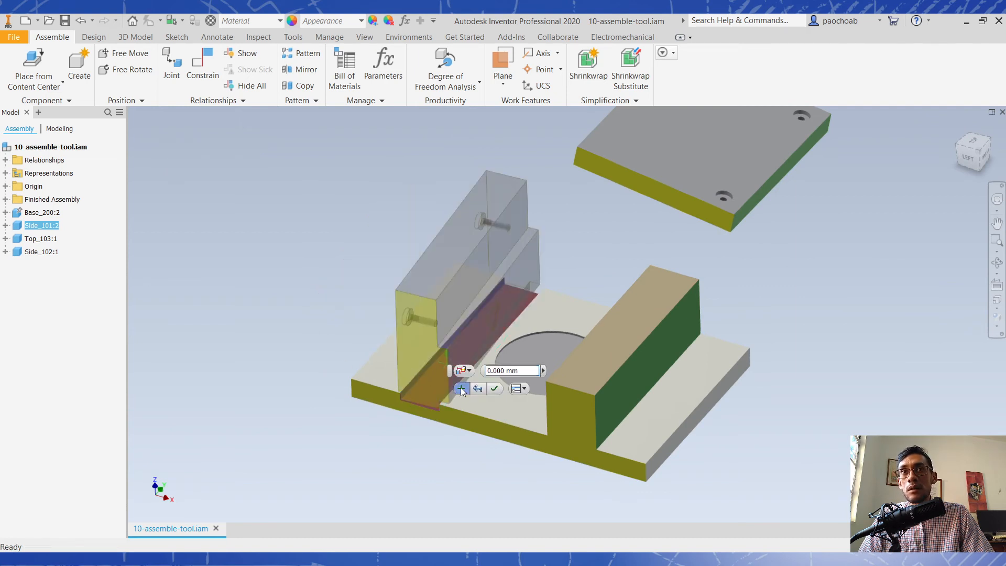
- Constrain Side_101's yellow end face to the base's yellow end face as Mate - Flush with 0 mm offset
click(411, 334)
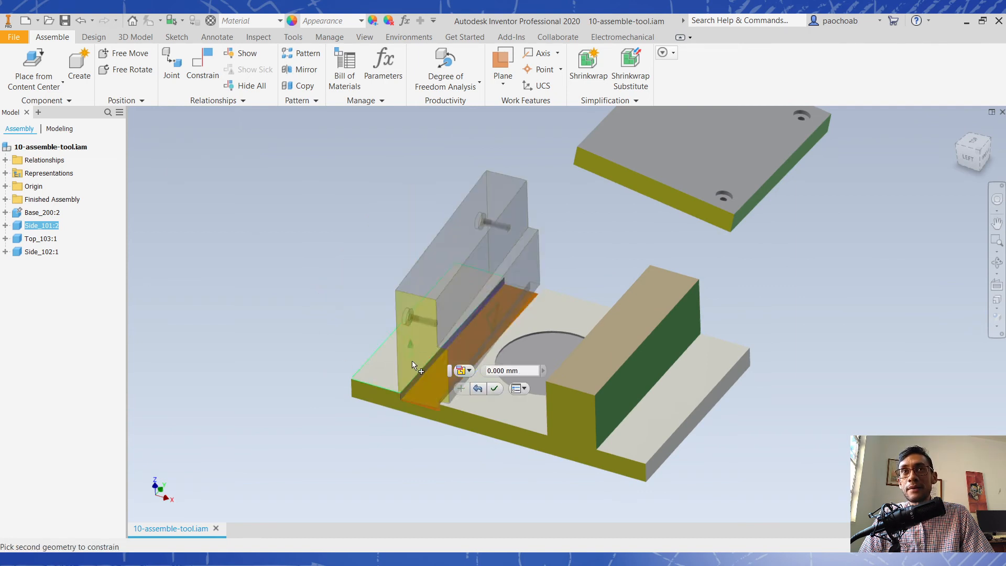
click(455, 422)
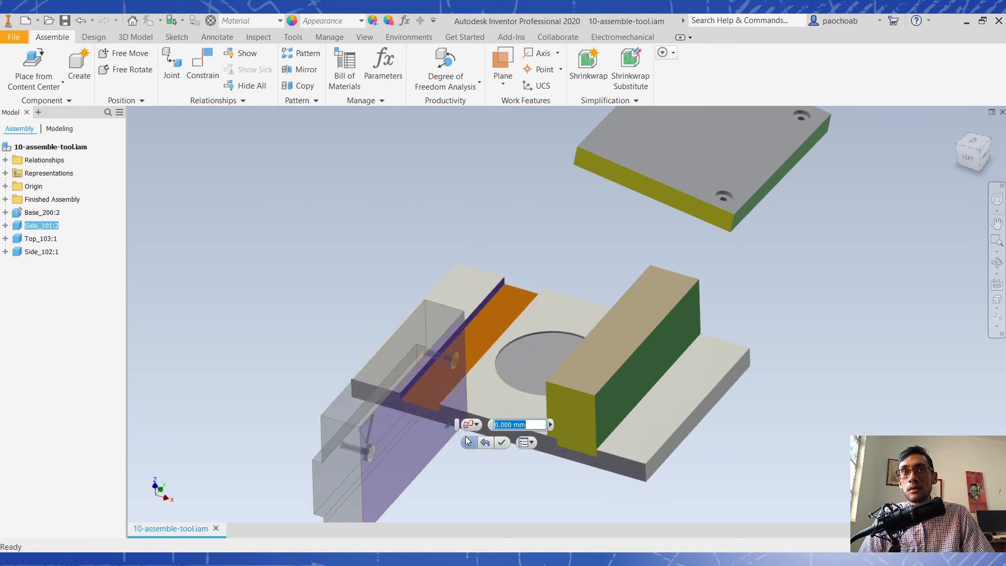
click(476, 425)
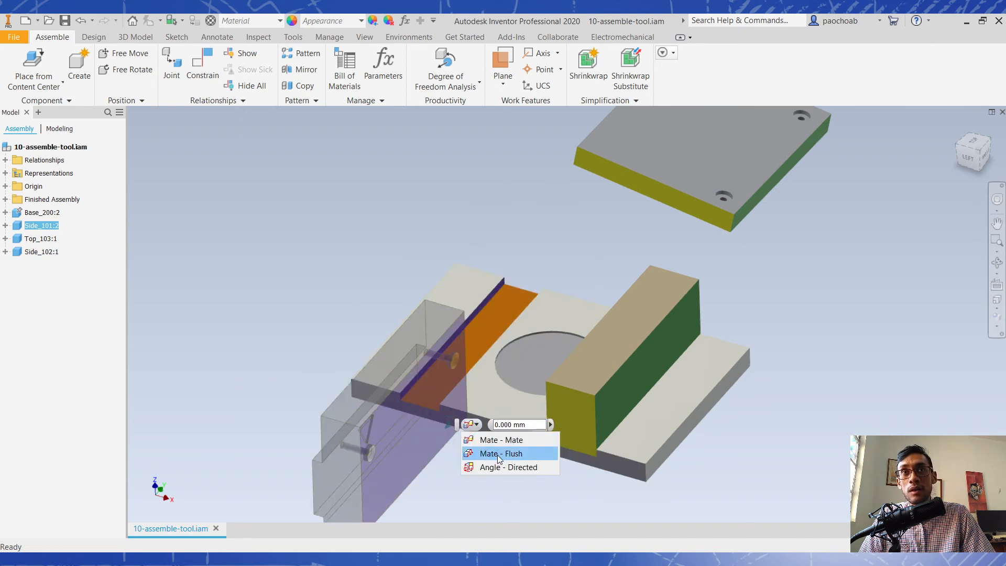
click(497, 454)
click(470, 444)
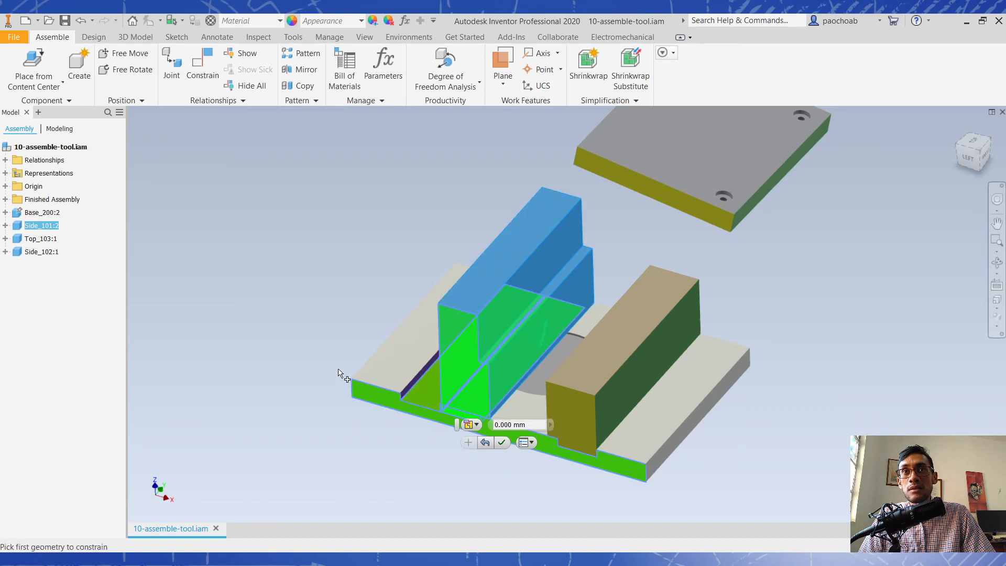
- Mate Side_101's outer side face to the purple wall of its groove in the base, and finish the Assemble command
shift+middle_drag(340, 374, 411, 377)
click(317, 294)
shift+middle_drag(291, 296, 231, 307)
scroll(415, 349, down, 5)
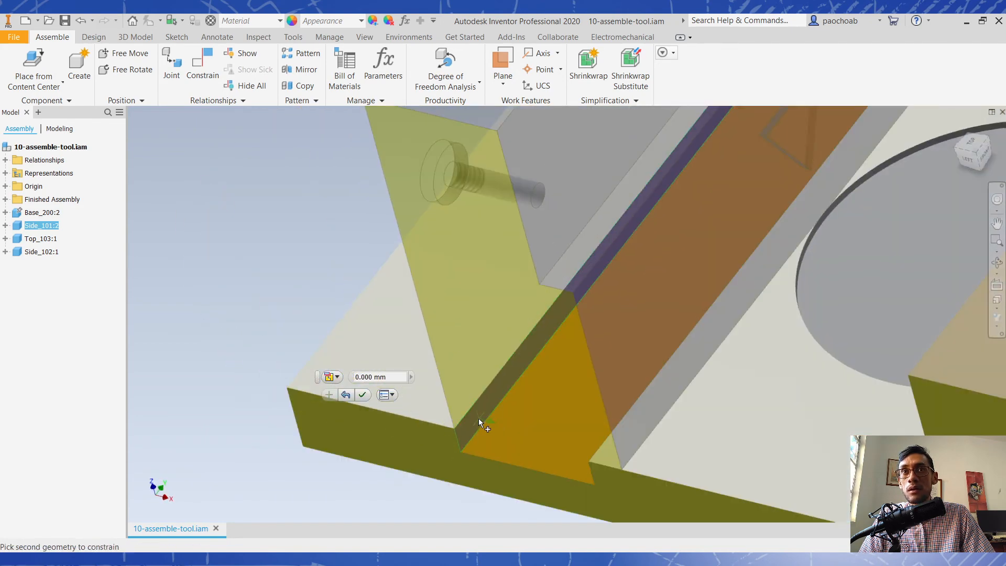
click(477, 417)
scroll(513, 457, up, 3)
click(523, 441)
scroll(463, 382, up, 4)
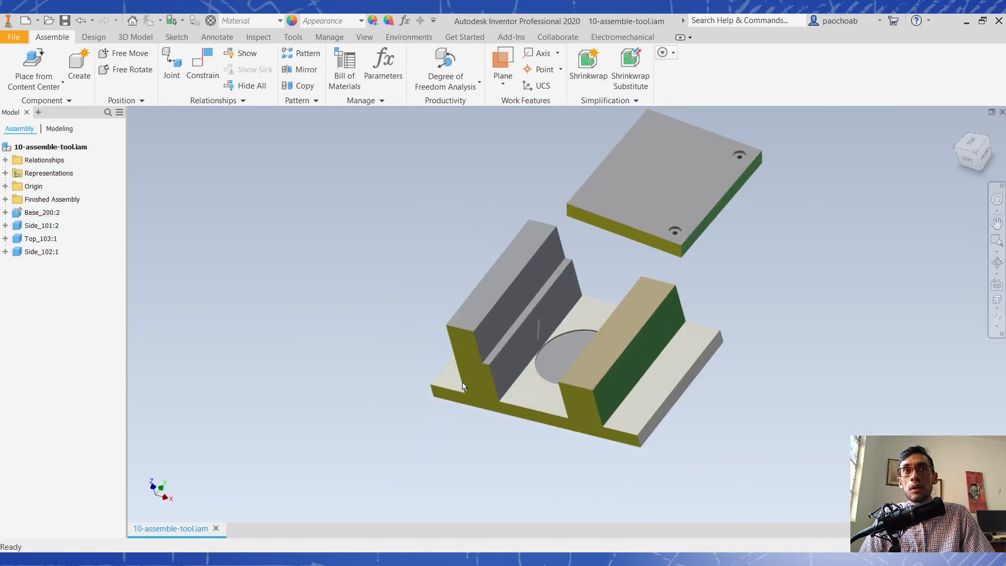
shift+middle_drag(439, 466, 825, 203)
click(979, 153)
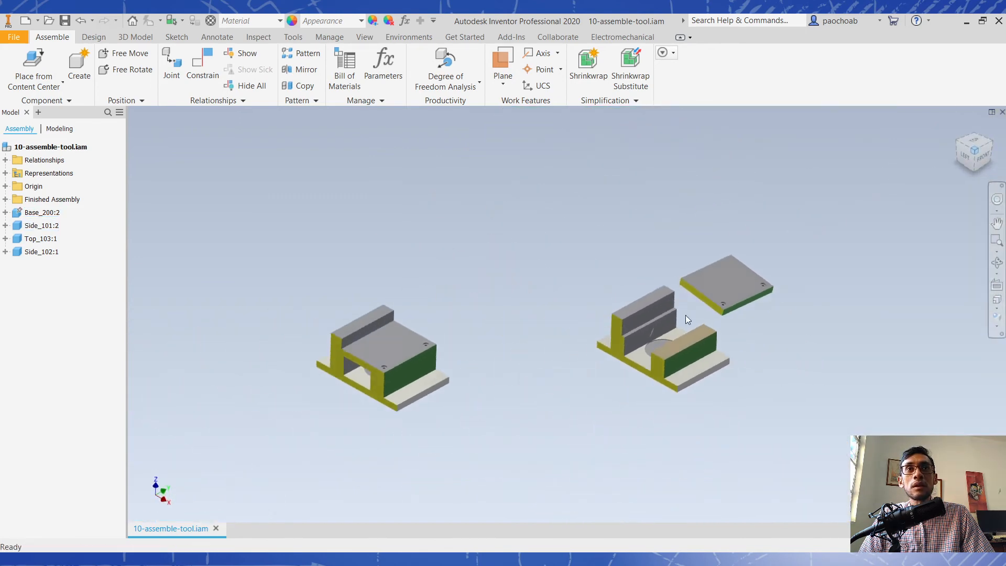
scroll(662, 328, down, 3)
click(772, 244)
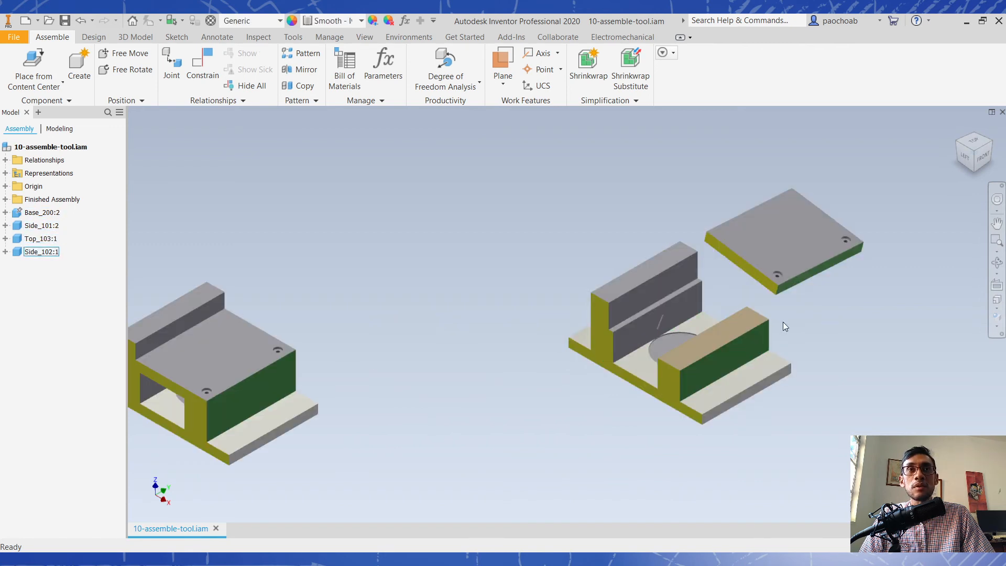
scroll(781, 285, down, 3)
- Slide the X-Axis table along the router base and raise the Z-Axis assembly to try out their travel in 11-constraint-limits.iam
scroll(737, 297, up, 3)
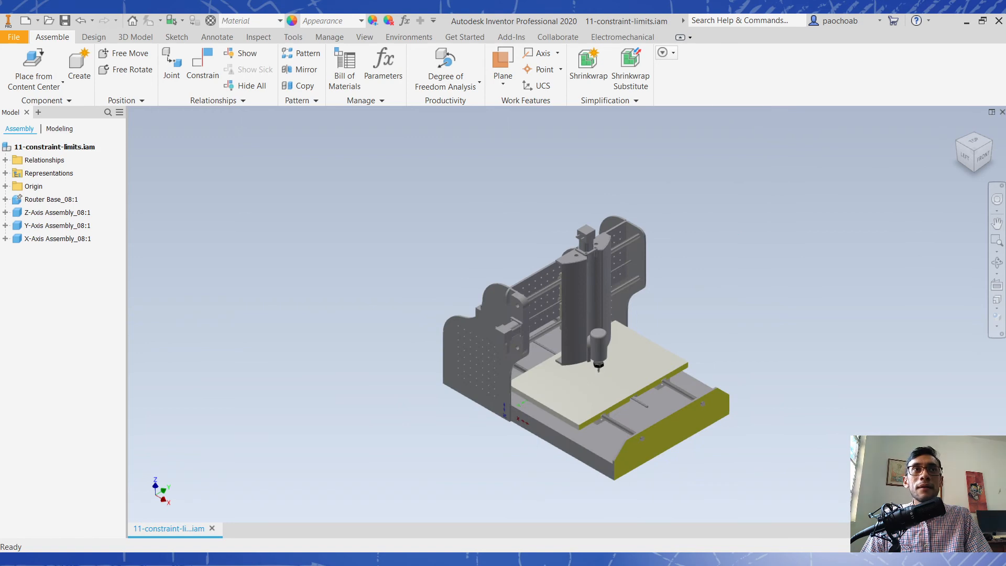
scroll(878, 364, up, 1)
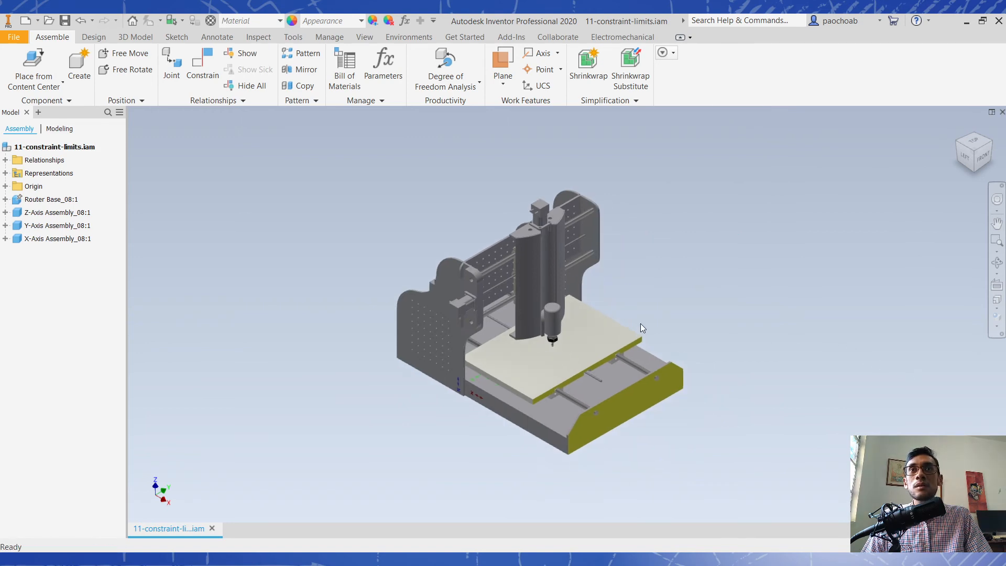
scroll(640, 323, up, 3)
mouse_move(685, 309)
shift+middle_down()
mouse_move(681, 286)
mouse_move(693, 288)
mouse_move(693, 304)
shift+middle_up()
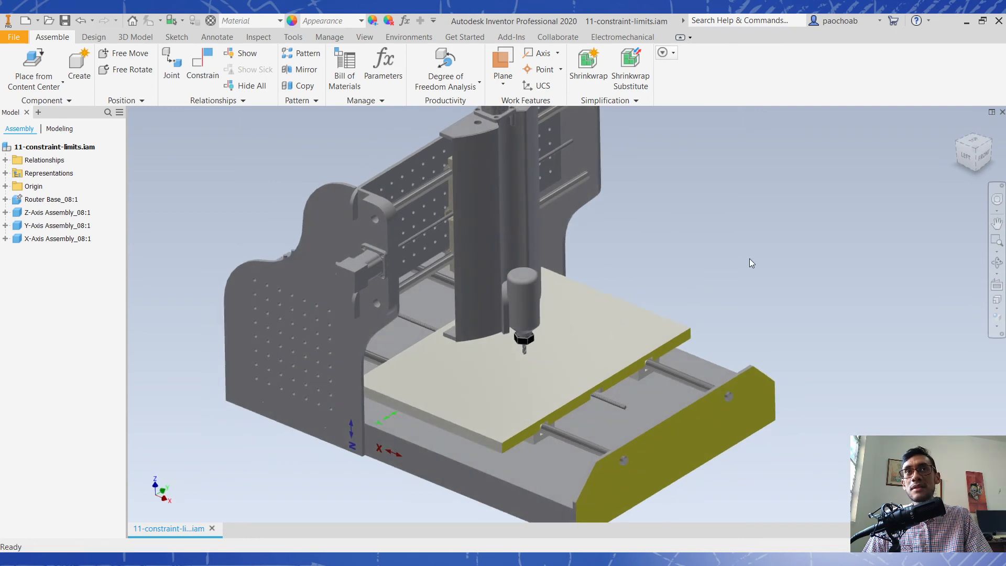
scroll(749, 259, up, 1)
middle_drag(750, 259, 757, 266)
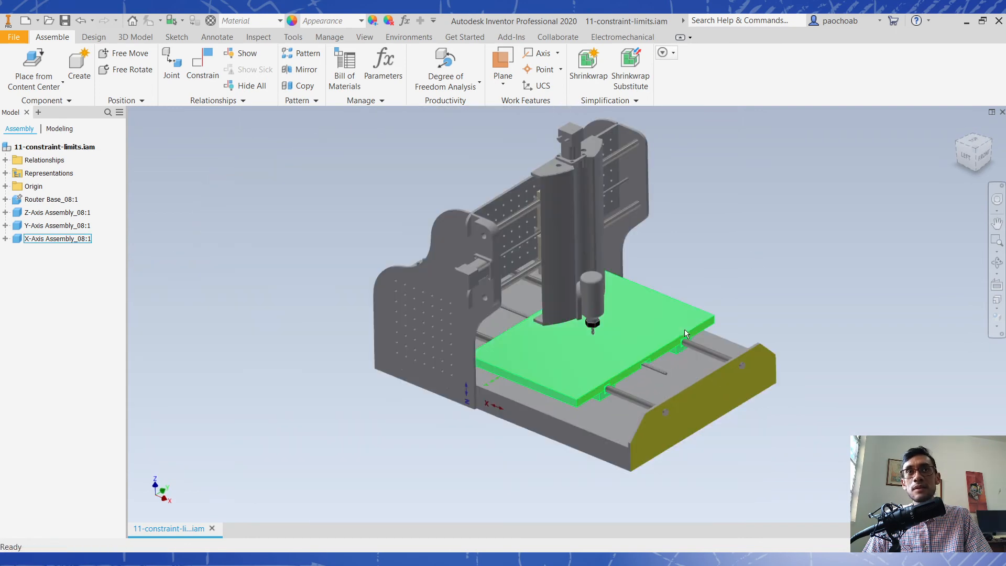
drag(660, 330, 748, 341)
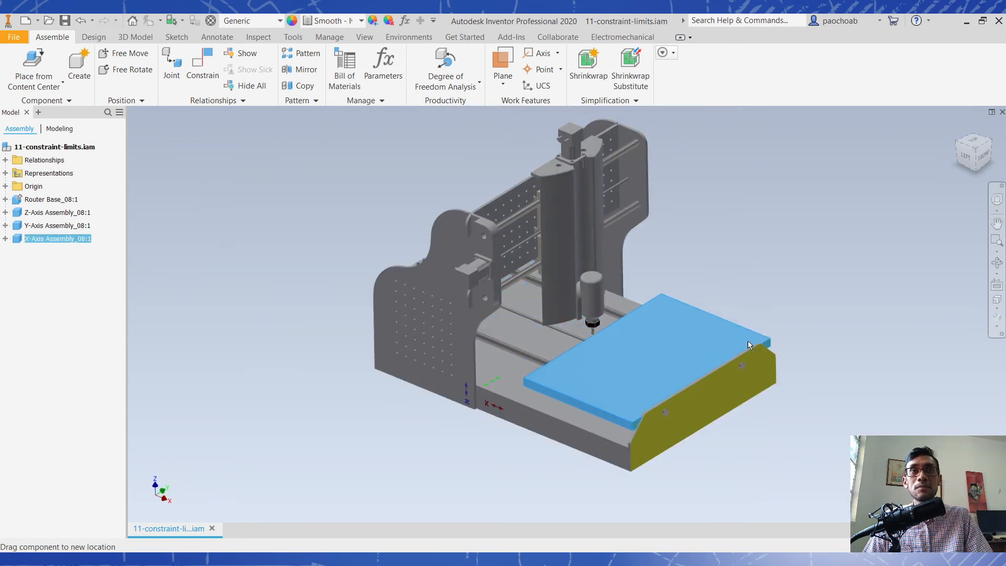
click(582, 288)
drag(583, 288, 588, 242)
drag(694, 370, 633, 358)
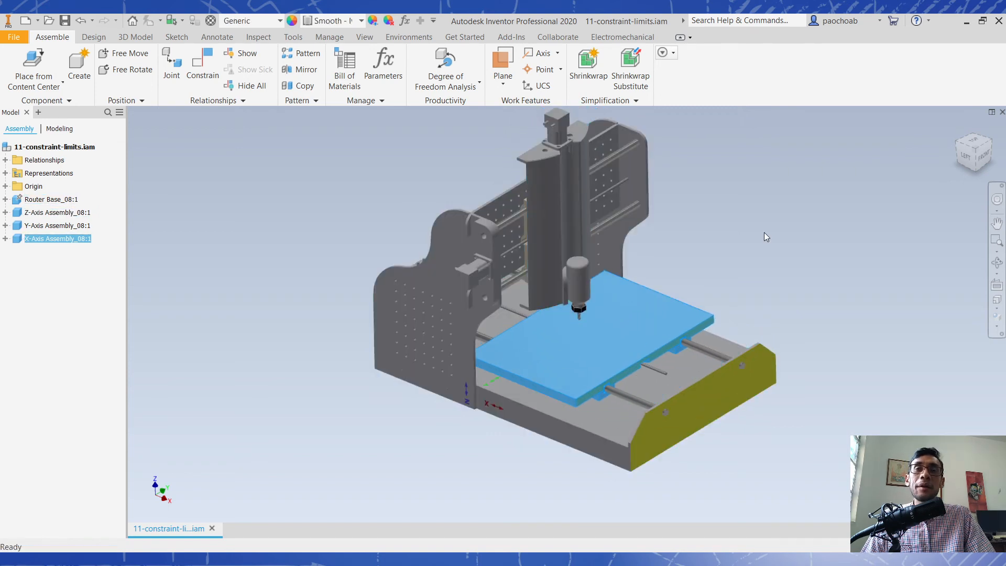
middle_drag(779, 222, 768, 257)
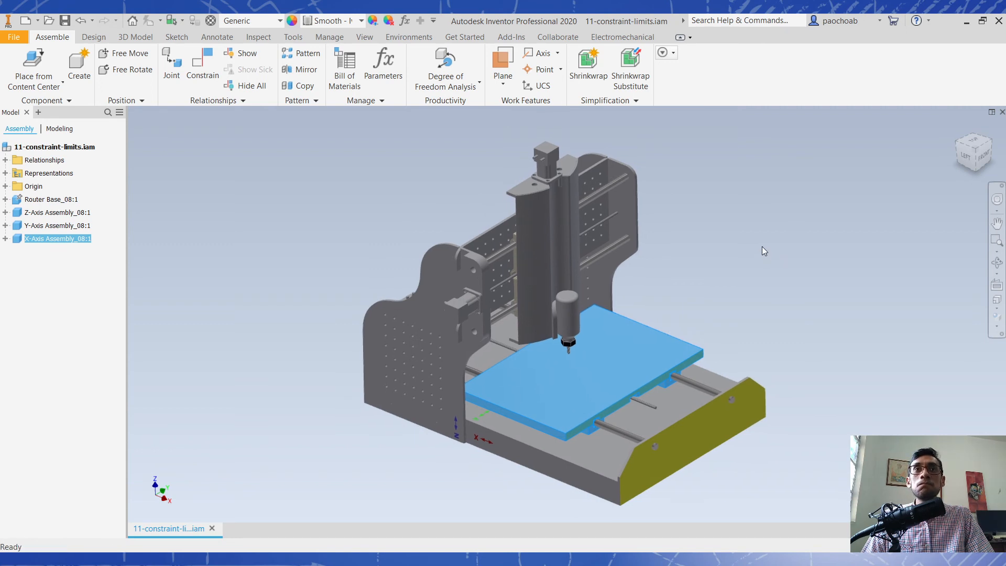
click(763, 251)
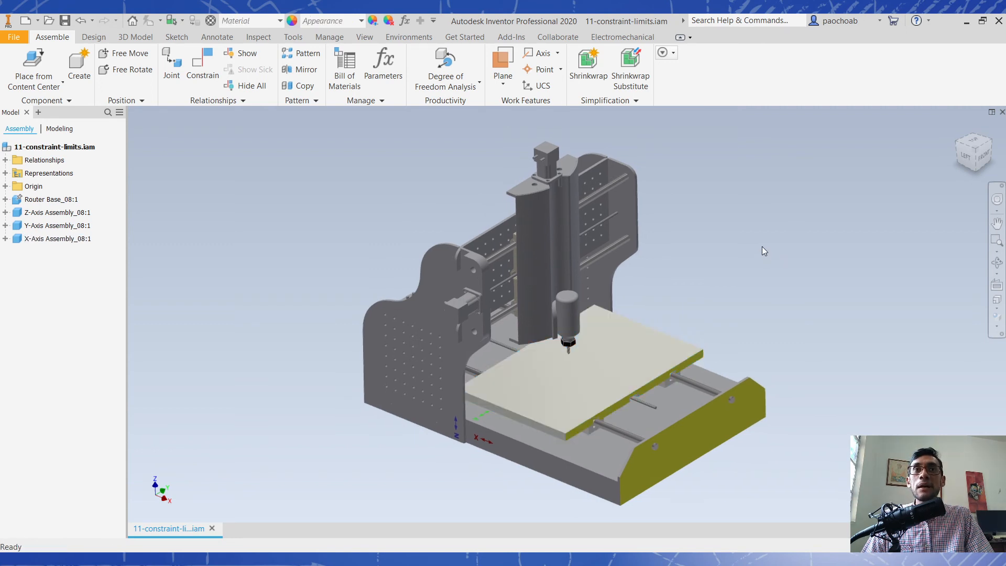
- Slide the X-Axis table as far as it goes toward the base's yellow front plate, and inspect its end position there
drag(621, 373, 651, 417)
shift+middle_drag(626, 403, 666, 403)
drag(666, 401, 693, 423)
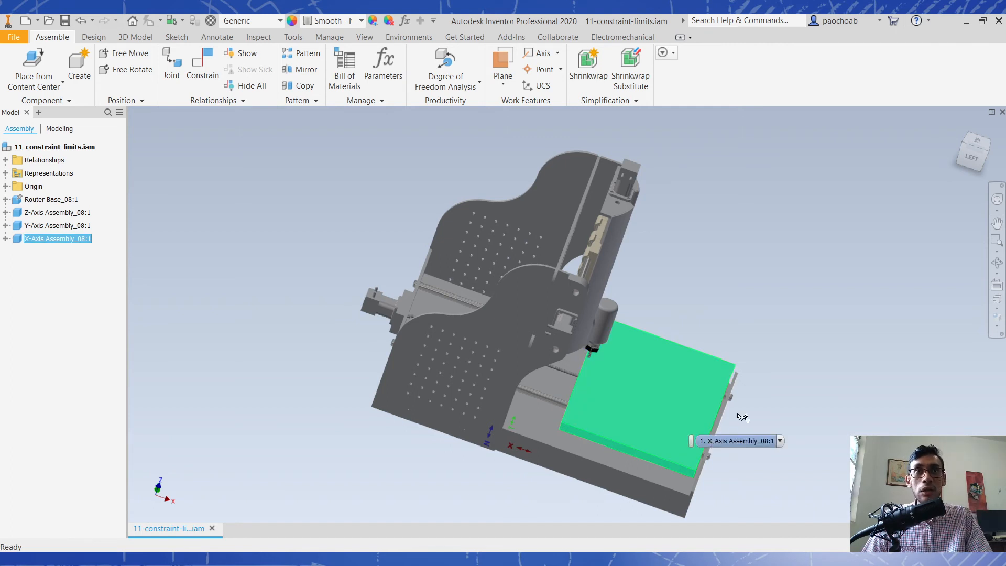
click(807, 366)
shift+middle_drag(807, 366, 768, 355)
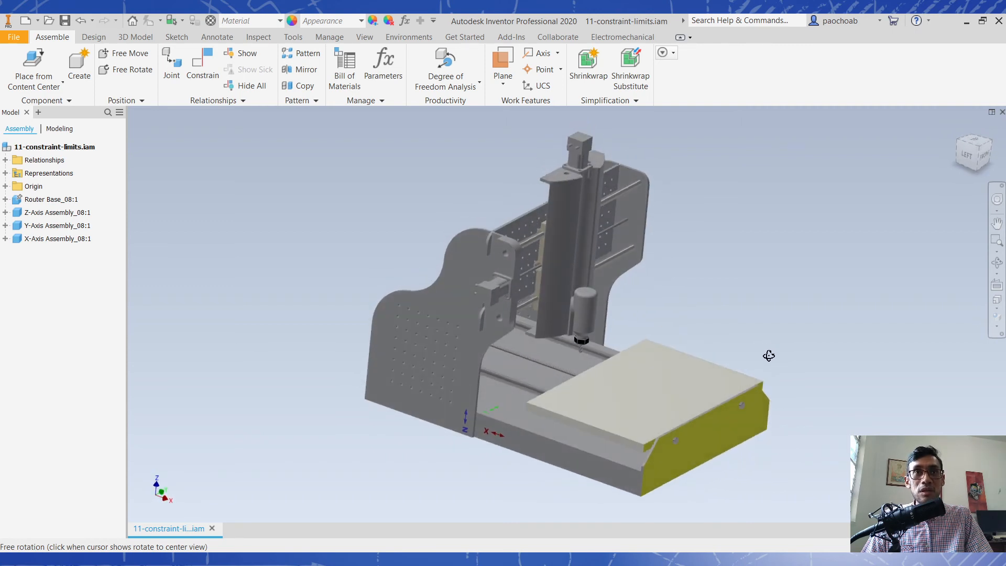
click(683, 406)
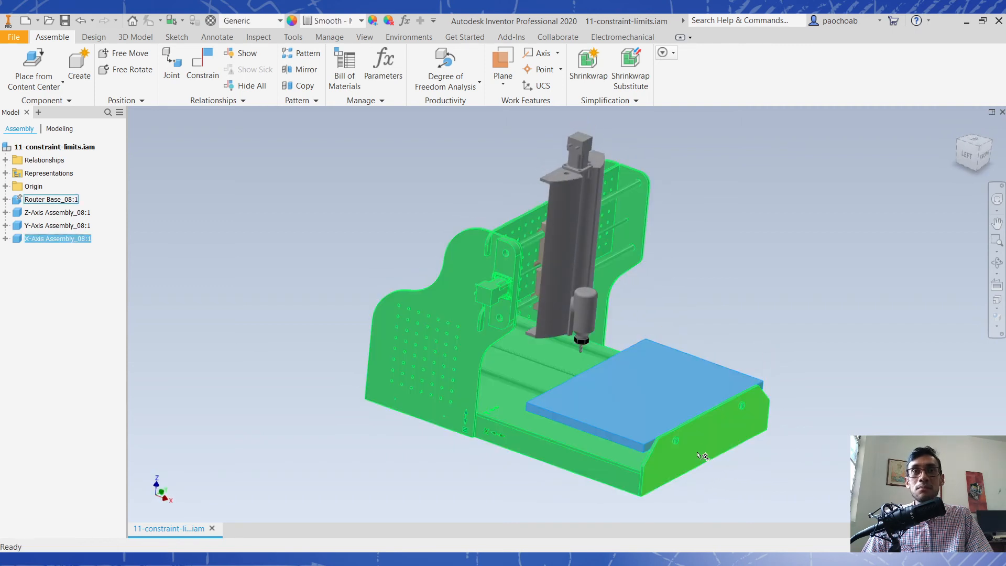
click(700, 451)
key(Escape)
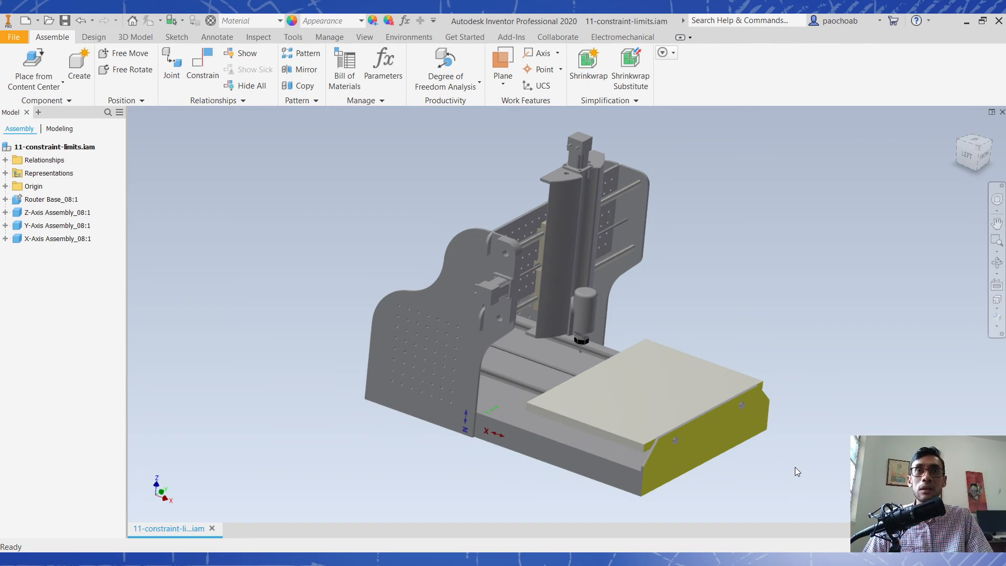
- Move the X-Axis table a short way back from the base's yellow front plate, and clear the selection
mouse_move(605, 394)
mouse_down()
mouse_move(621, 407)
mouse_move(648, 404)
mouse_move(618, 401)
mouse_up()
mouse_move(635, 423)
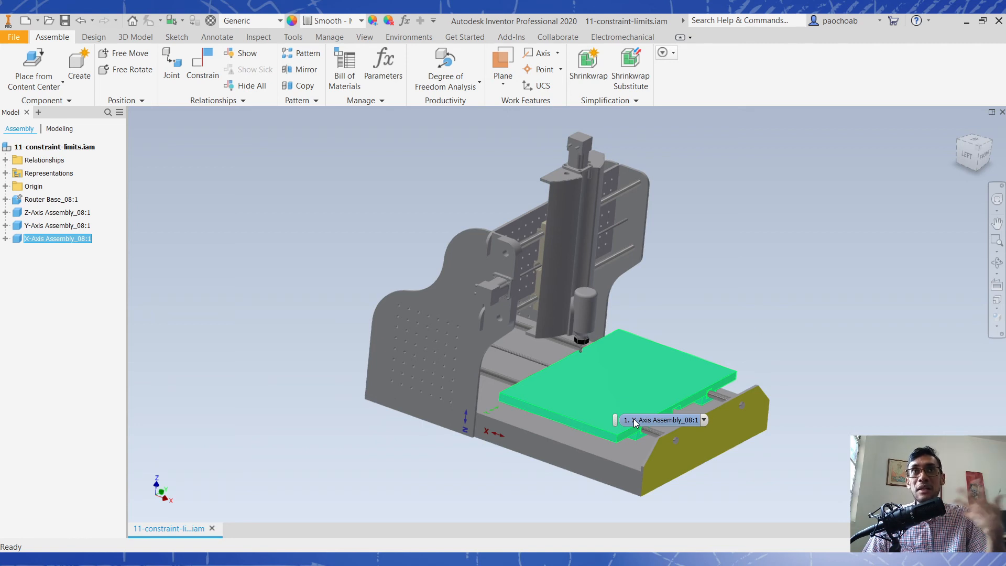
click(633, 419)
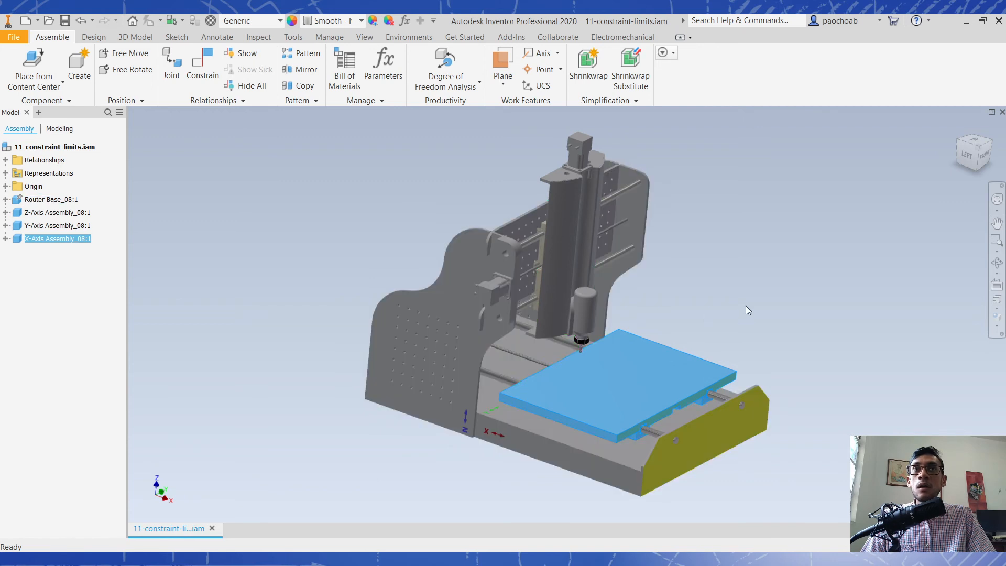
click(746, 306)
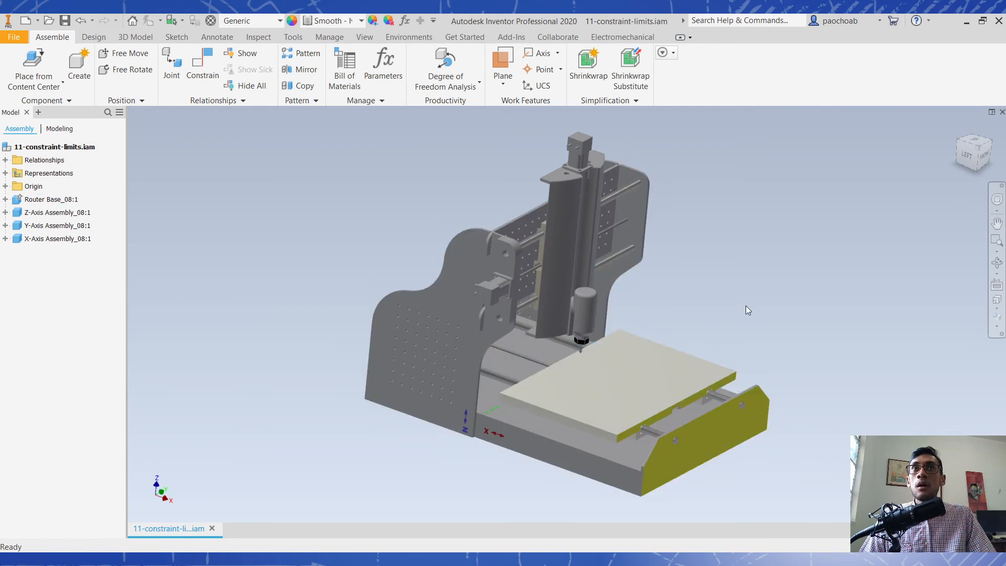
- Restore the isometric view and examine the router's separate components, including the Z-Axis assembly and the X-Axis table
click(975, 147)
middle_drag(681, 283, 669, 243)
scroll(601, 271, down, 3)
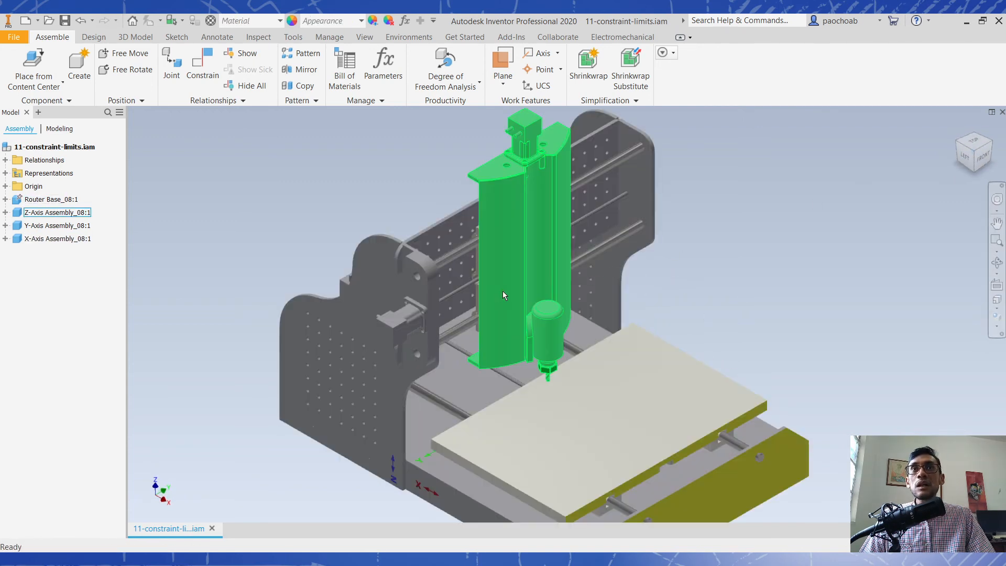
click(501, 292)
click(455, 296)
click(626, 471)
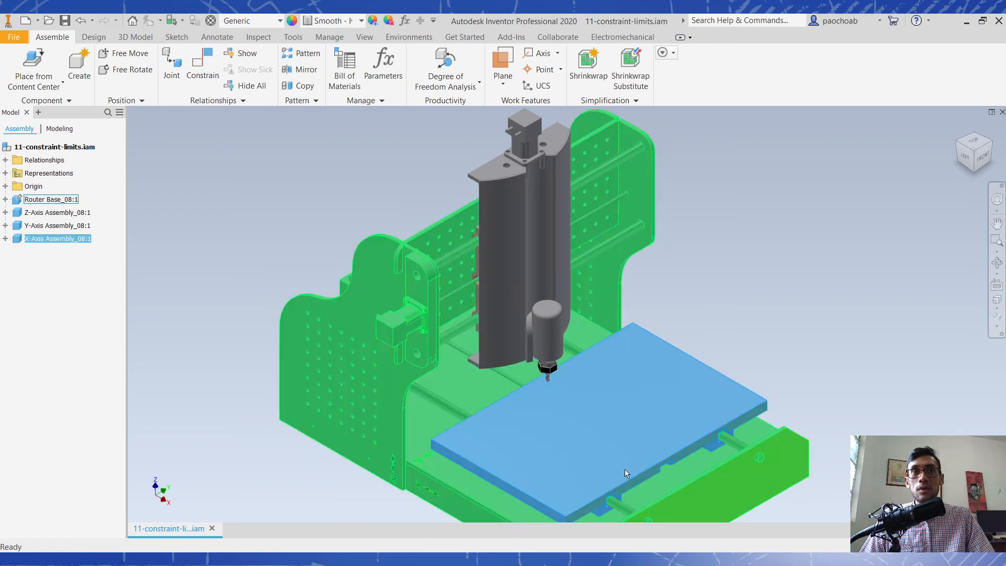
click(319, 270)
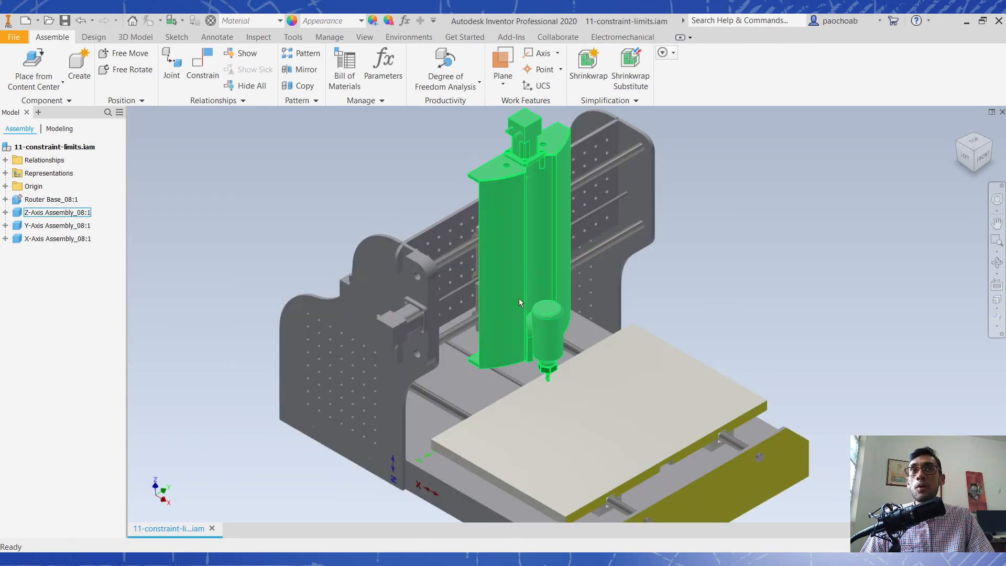
- Open the Z-Axis Assembly_08 part in its own window, inspect it, and close it to return to the assembly
right_click(505, 290)
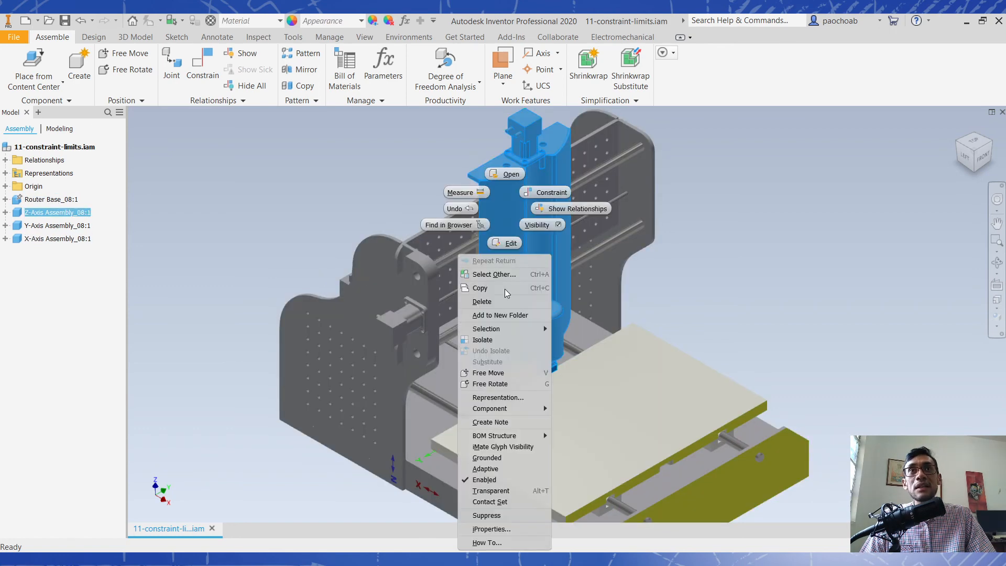
click(506, 175)
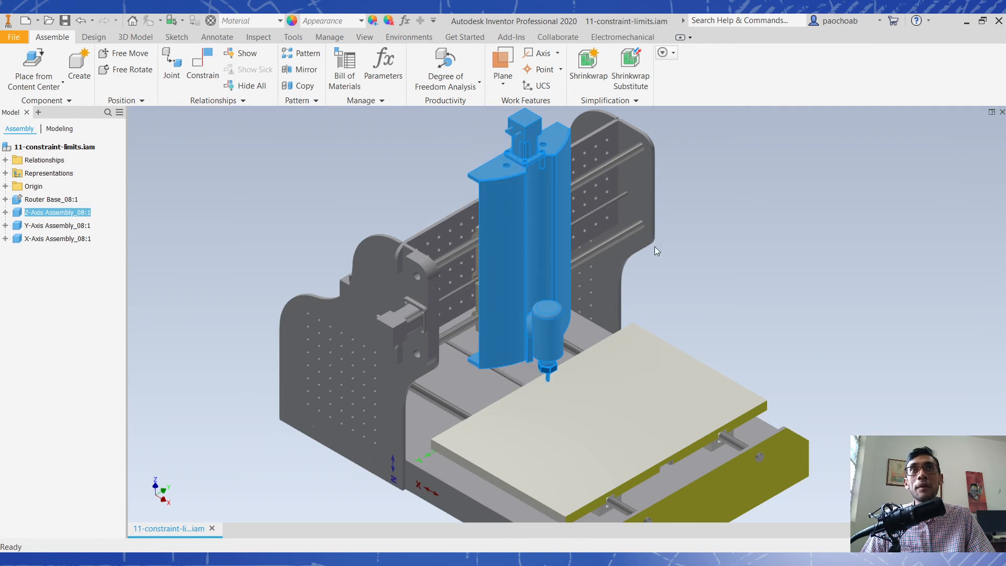
middle_drag(685, 260, 547, 350)
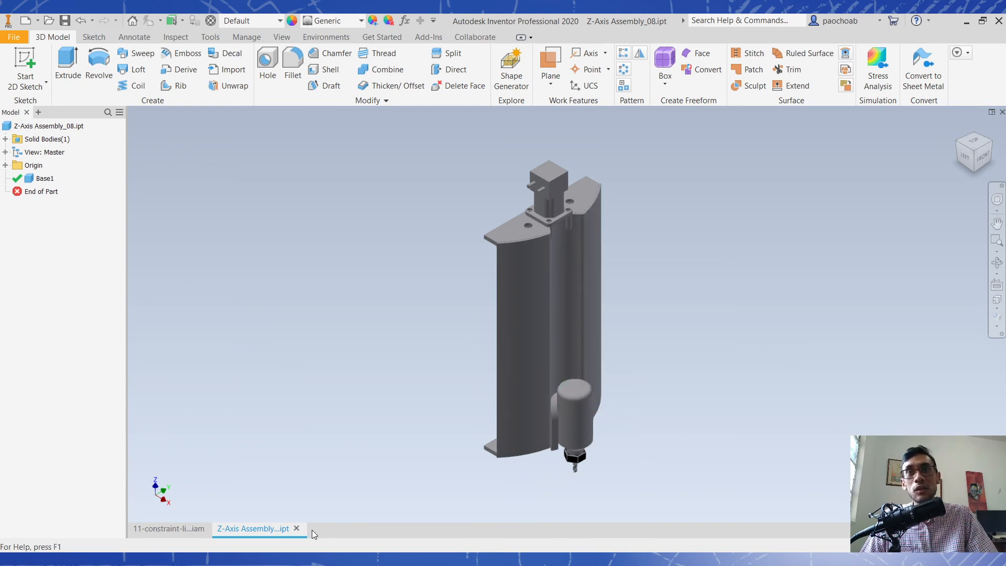
click(297, 529)
click(782, 259)
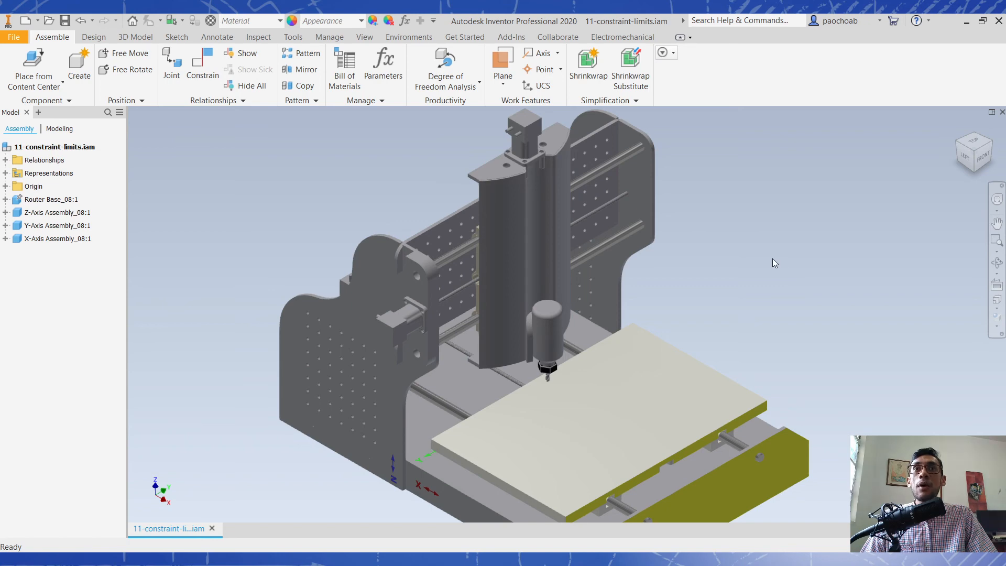
- Open the Z-Axis Assembly_08 component for in-place editing within the assembly, and return to the top-level assembly
click(507, 272)
double_click(523, 289)
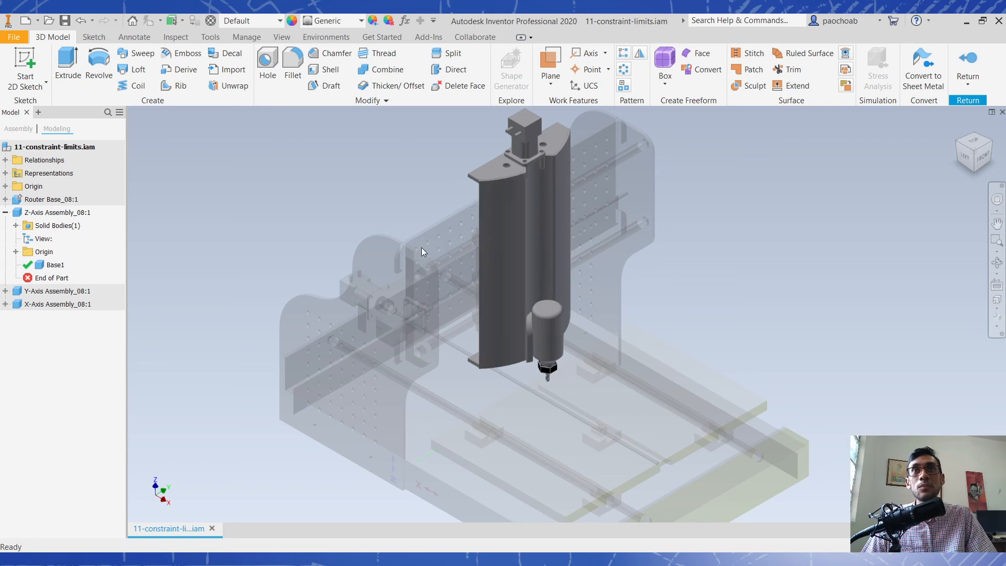
click(968, 68)
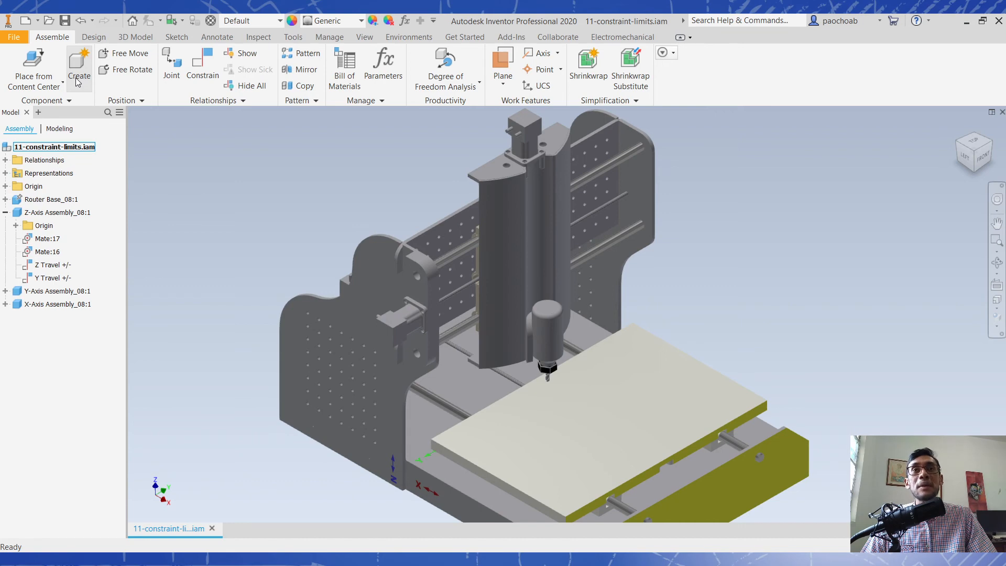
click(680, 440)
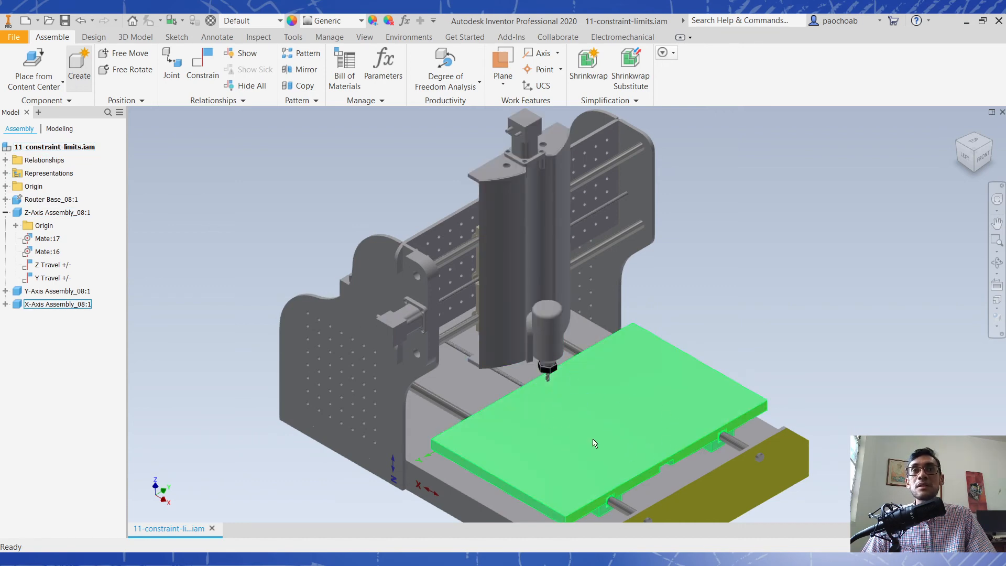
click(231, 227)
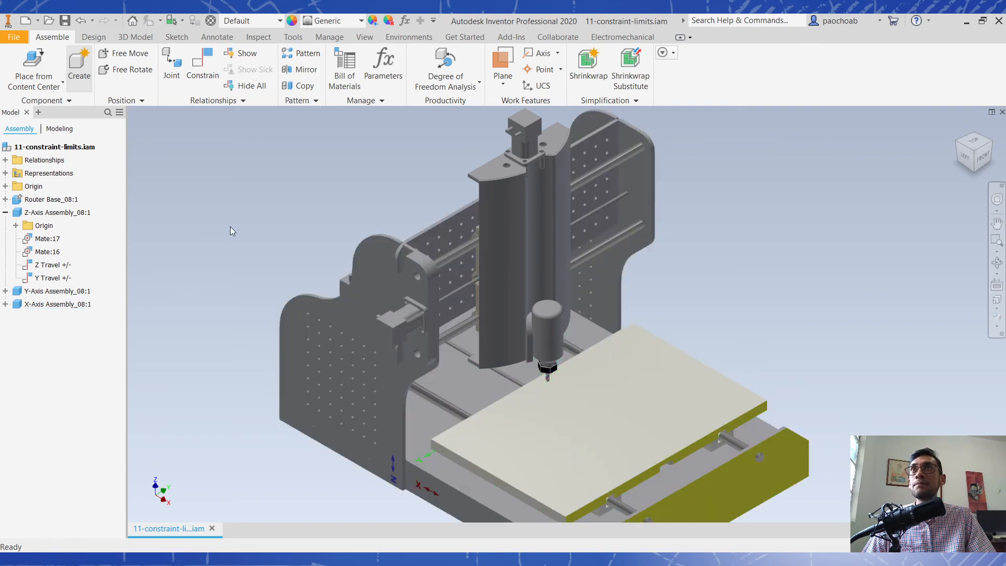
click(580, 421)
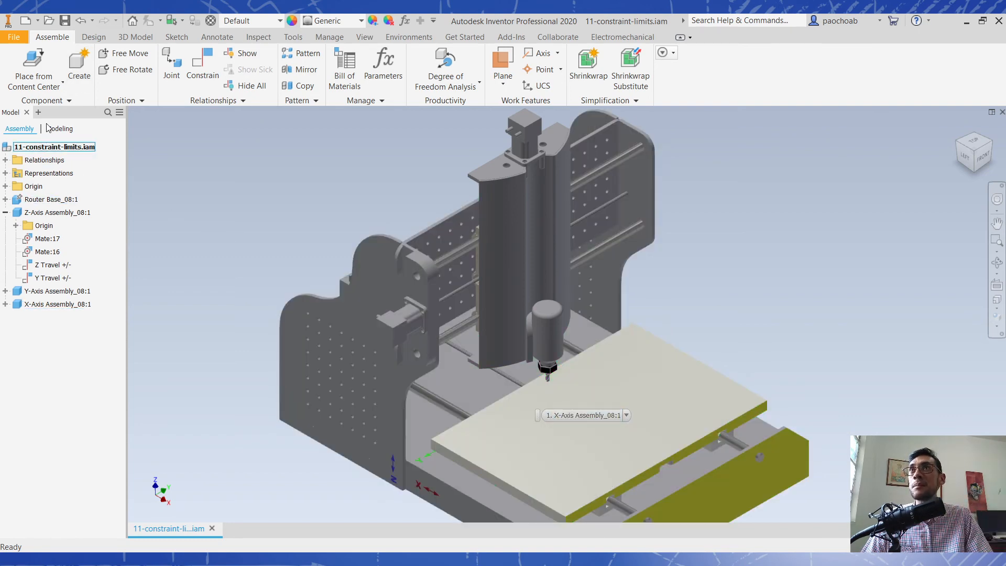
- Start an in-place component named new-part, using the metric Standard (mm).ipt template
click(86, 68)
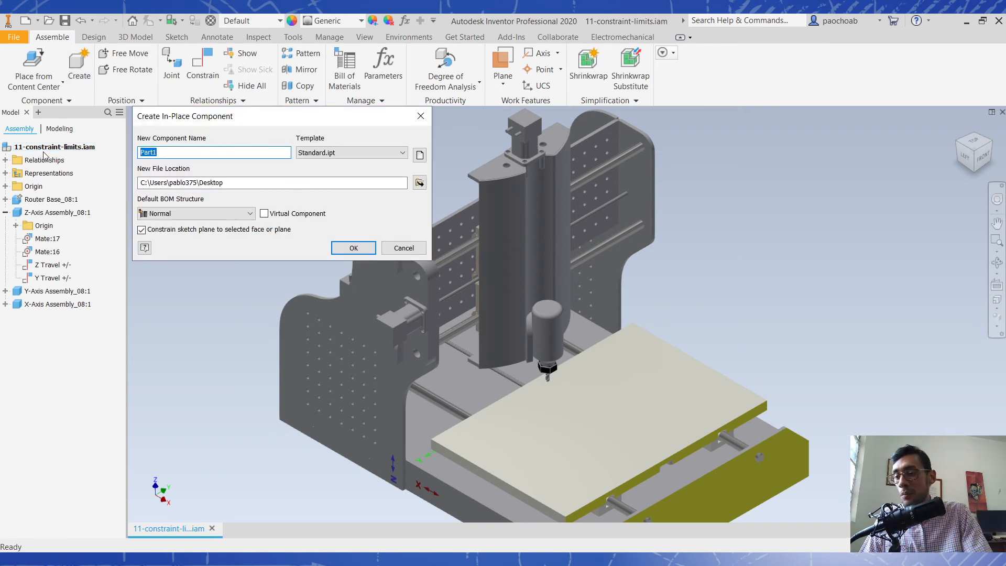
text(new-p)
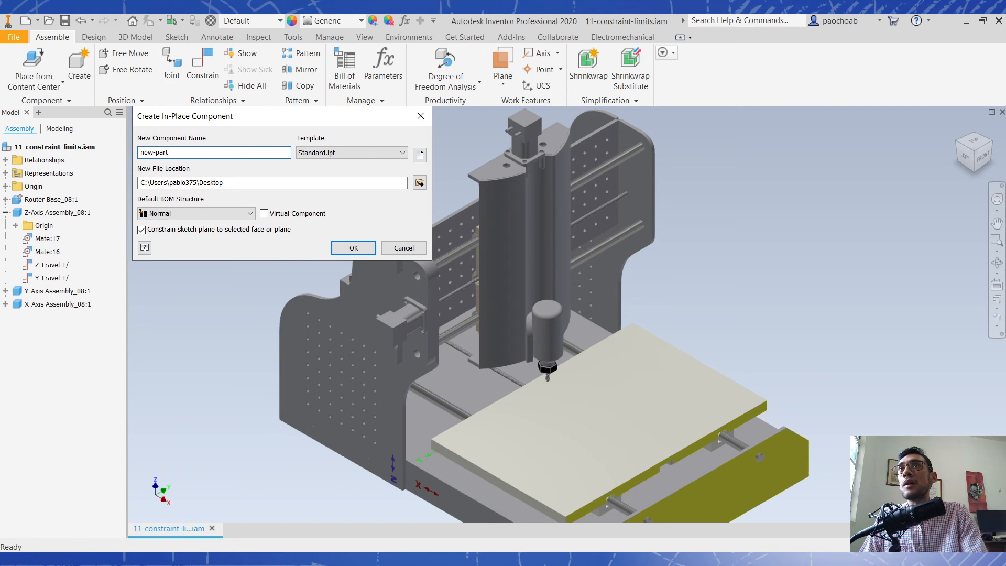
click(344, 152)
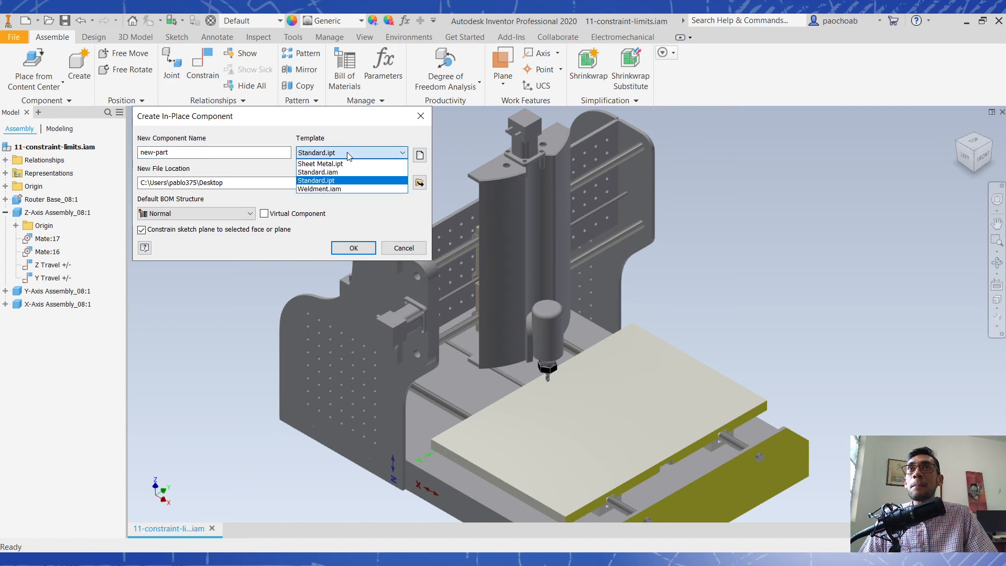
click(347, 154)
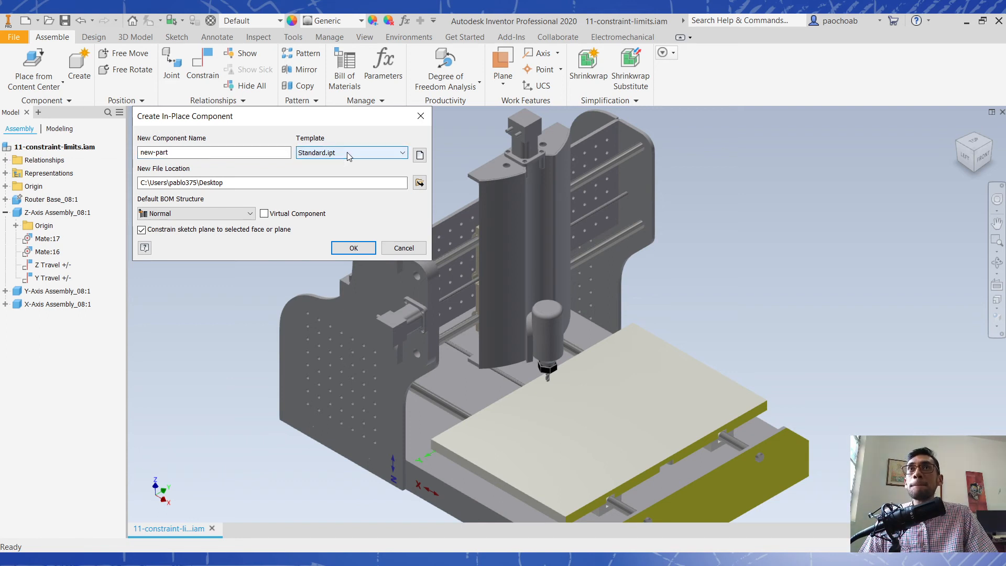
click(417, 159)
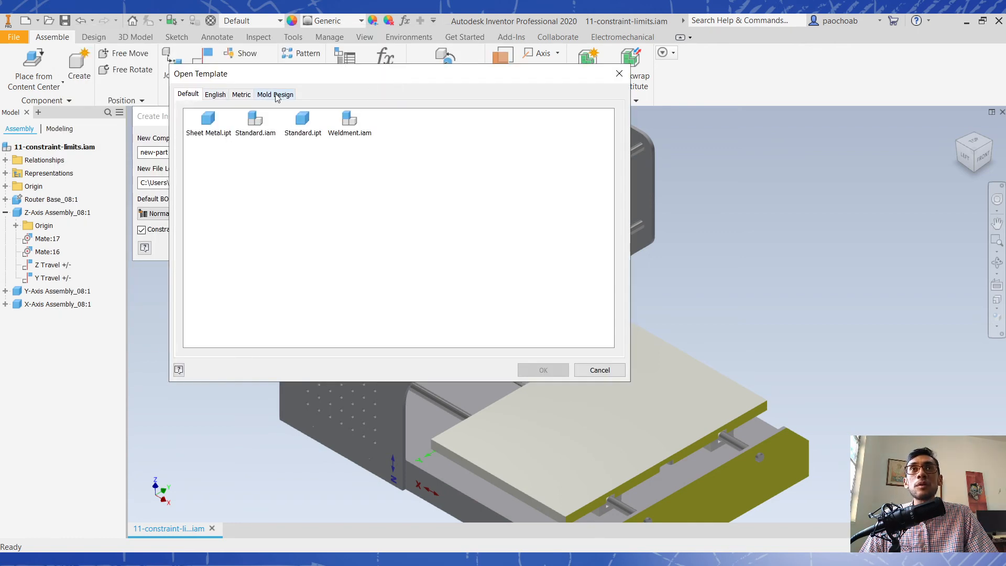
click(246, 100)
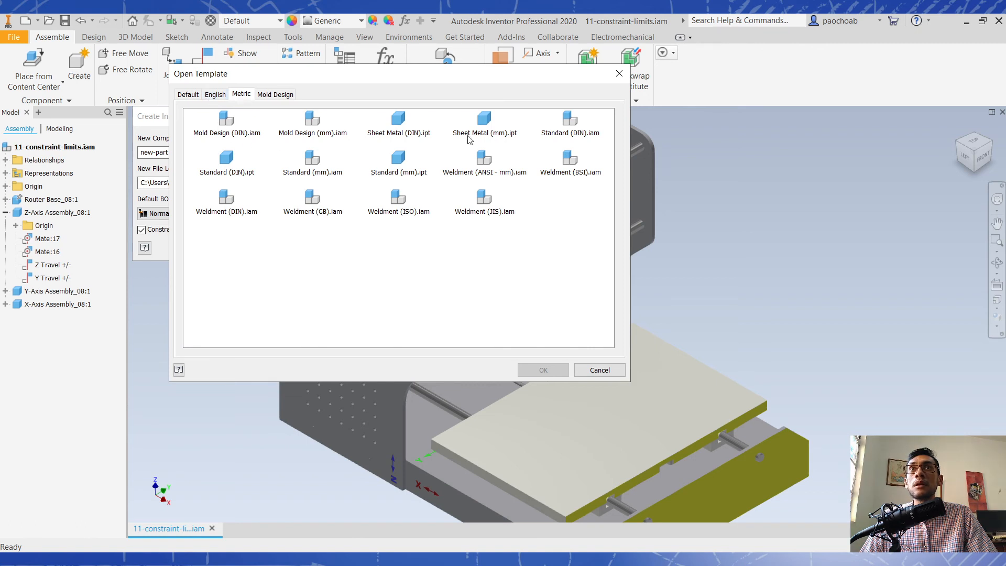
click(484, 135)
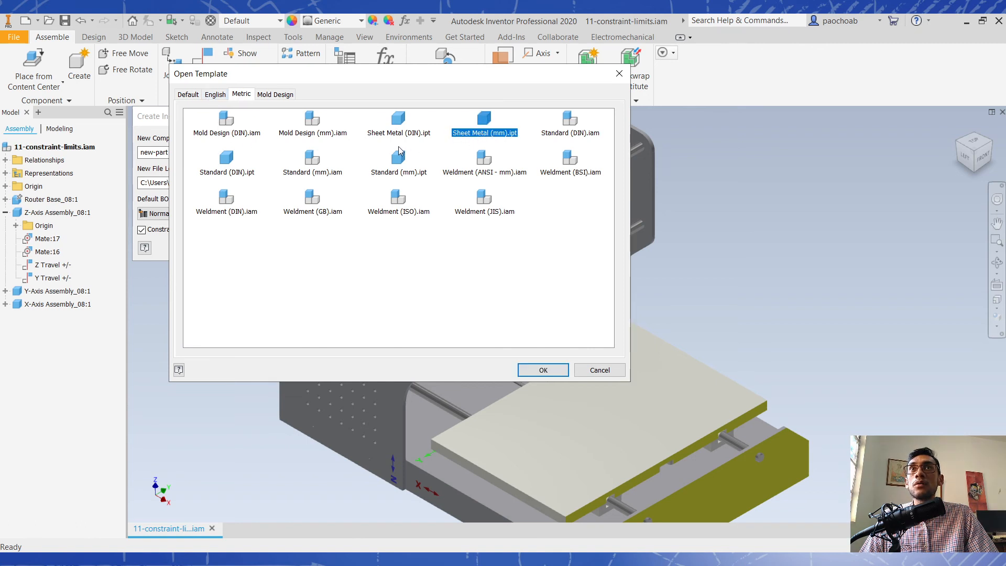
click(402, 178)
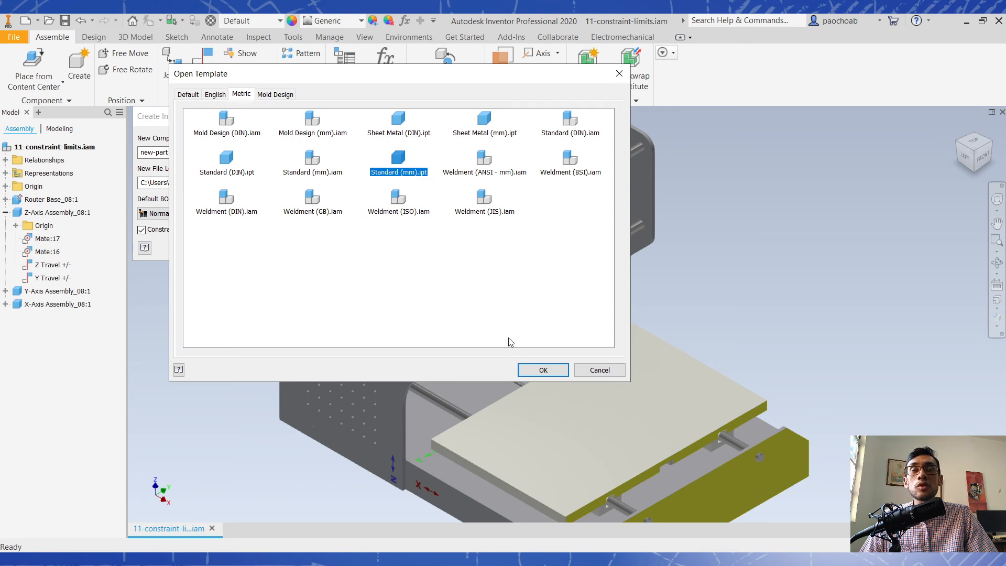
click(543, 370)
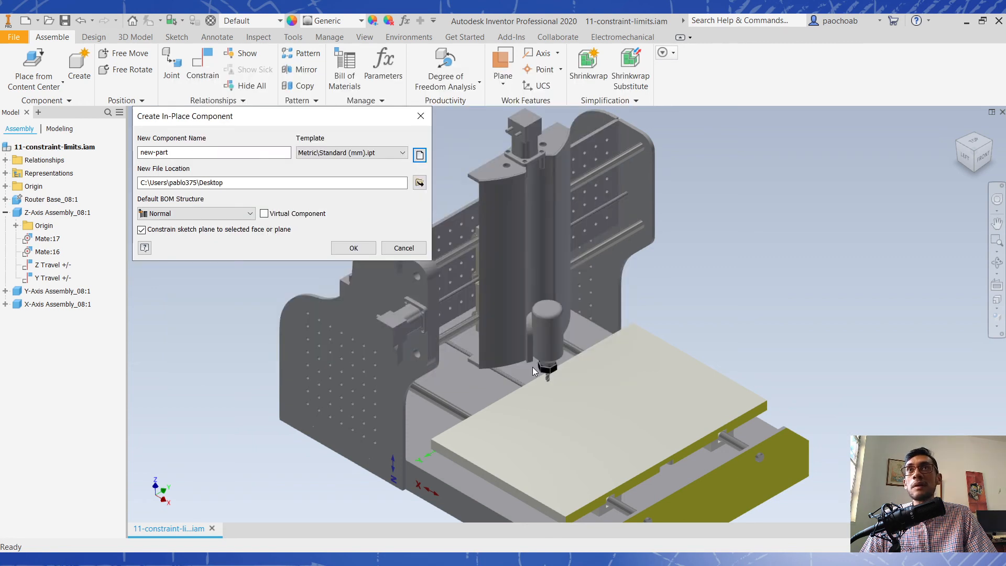
- Keep the Normal BOM structure and the sketch plane constraint, and create the component on the X-Axis table's top face
drag(254, 182, 63, 184)
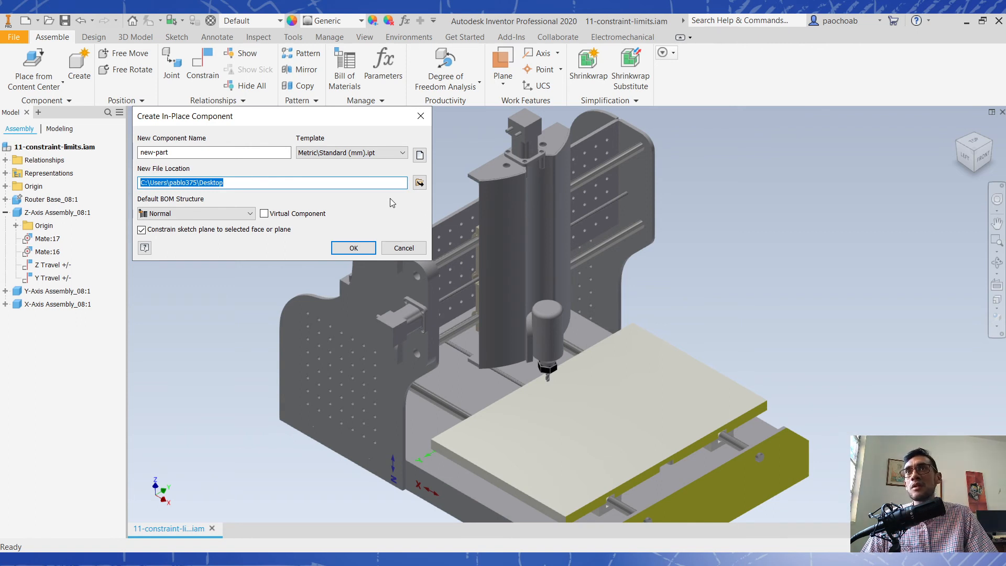
click(194, 215)
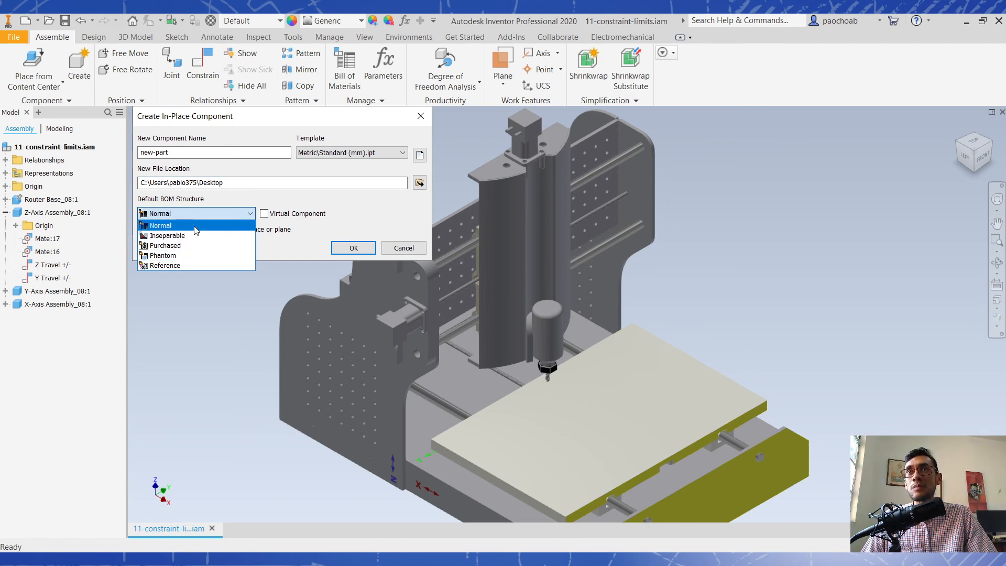
click(355, 212)
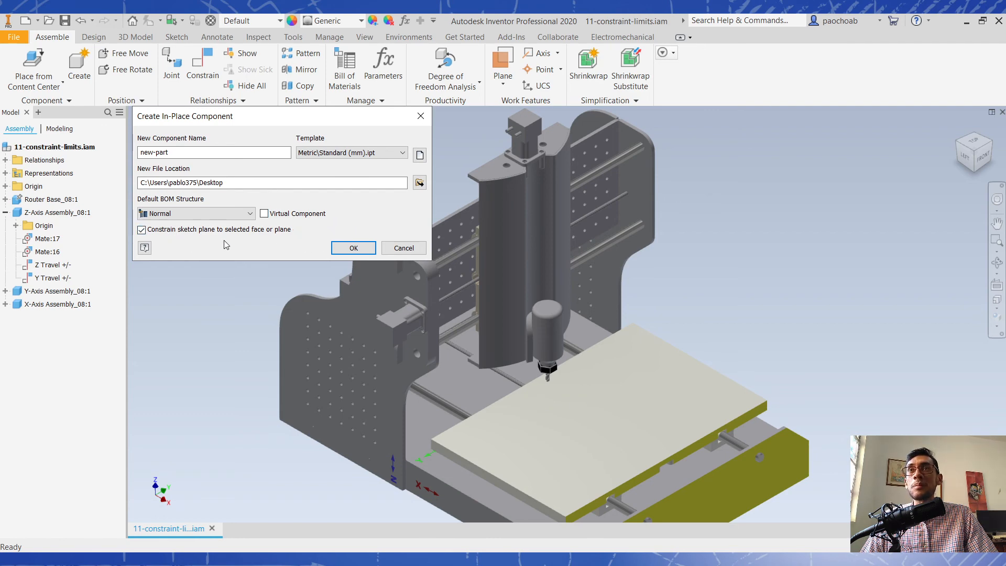
click(353, 248)
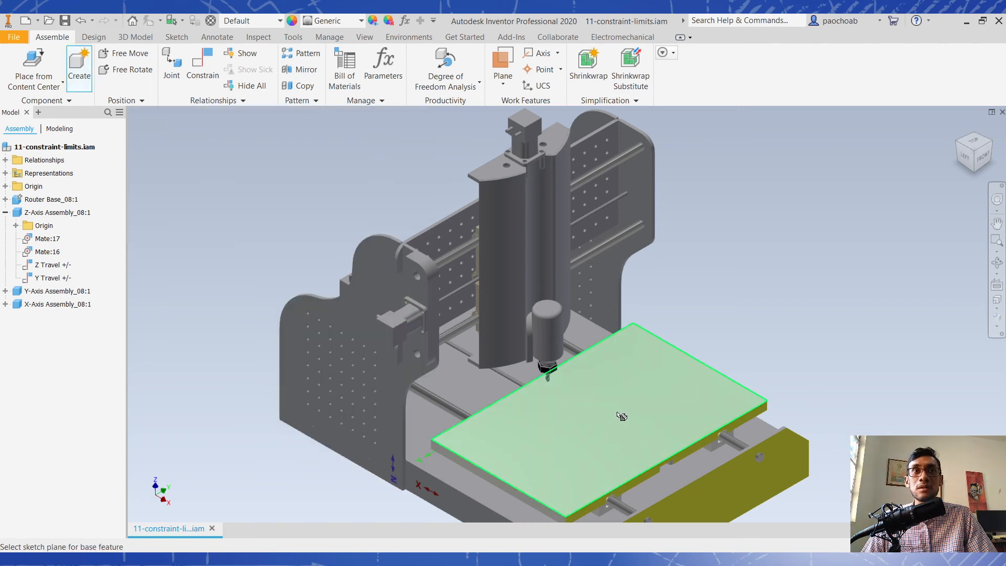
click(637, 392)
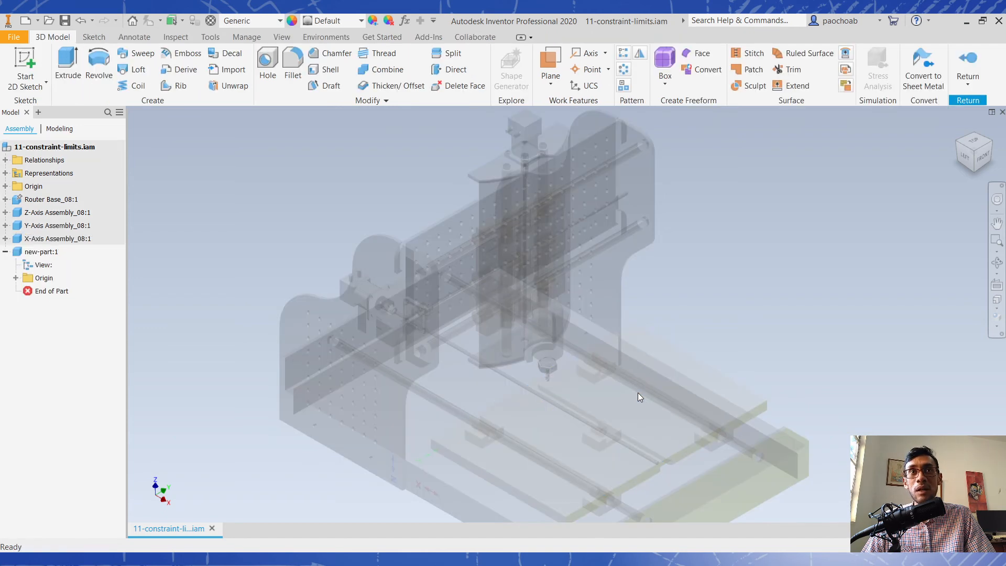
- Sketch a two-point center rectangle from the origin on the X-Axis table's top plane, and finish the sketch
click(27, 60)
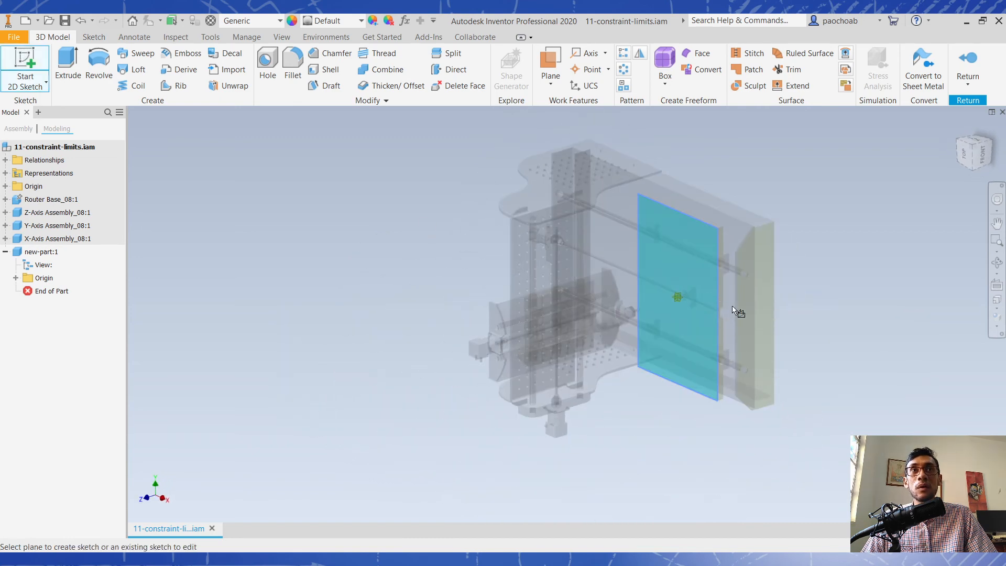
click(692, 303)
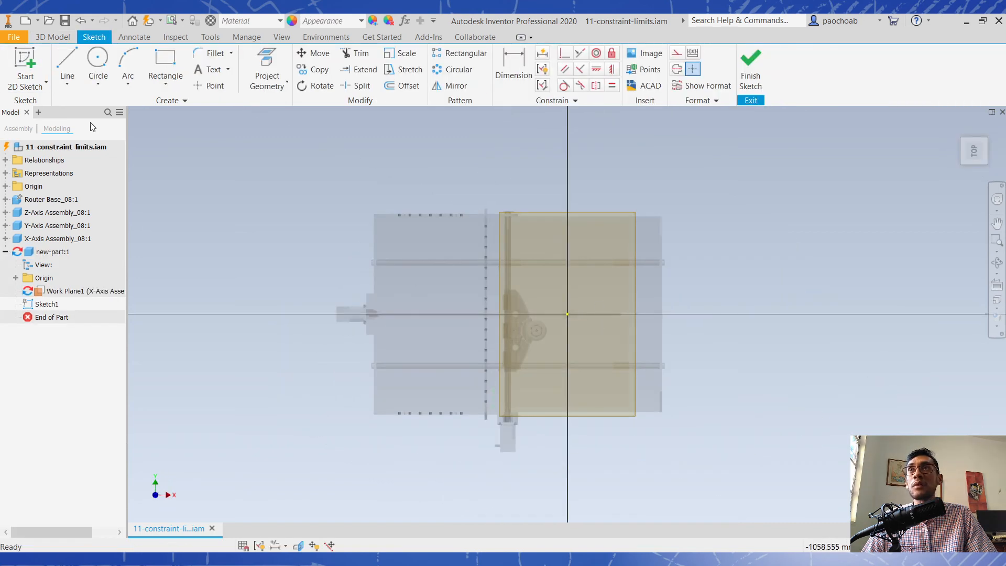
click(173, 79)
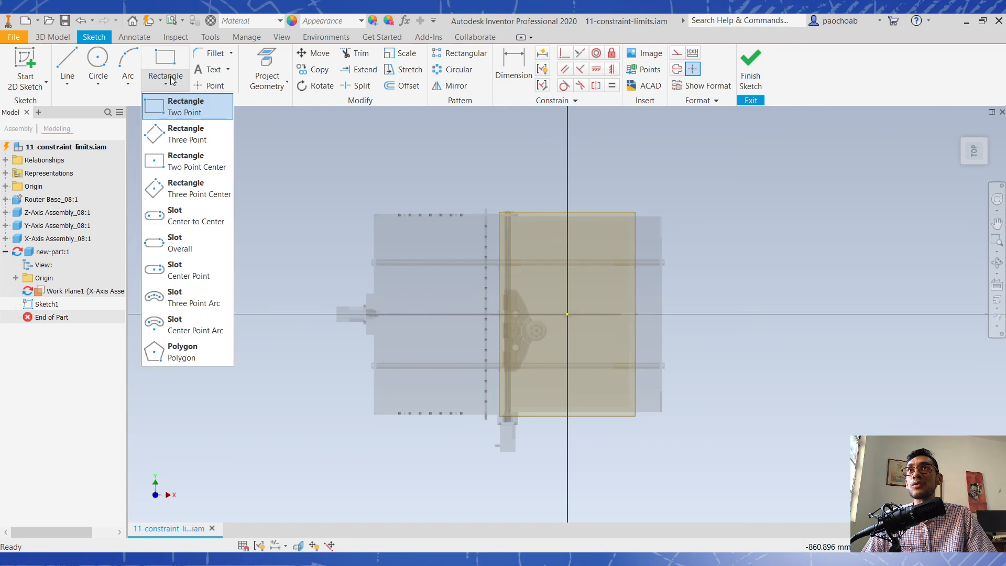
click(197, 167)
click(567, 314)
click(592, 290)
click(750, 68)
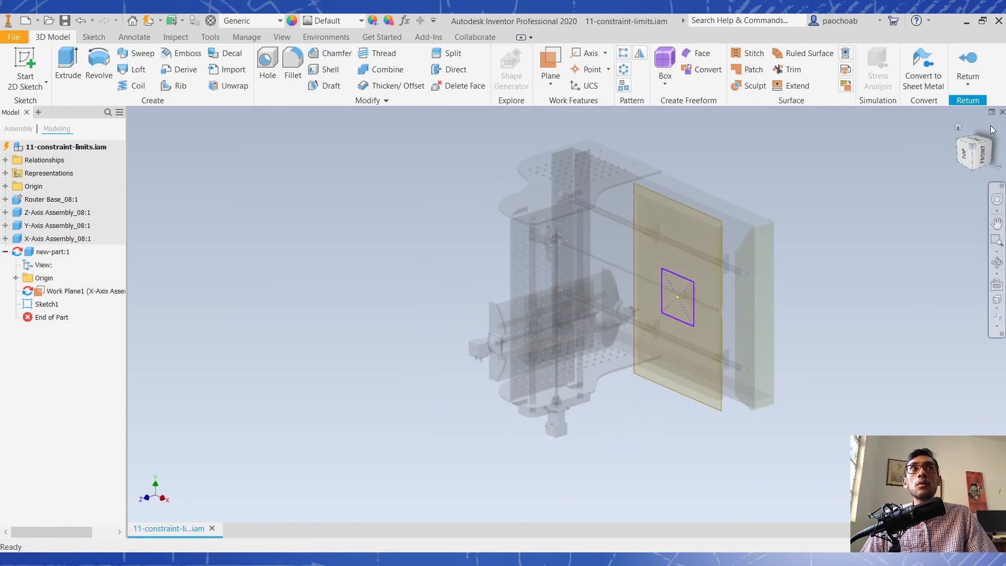
- Extrude the rectangle upward 31.5 mm into a block, and return to the top-level assembly
click(960, 127)
scroll(618, 379, up, 5)
drag(618, 378, 606, 377)
click(79, 60)
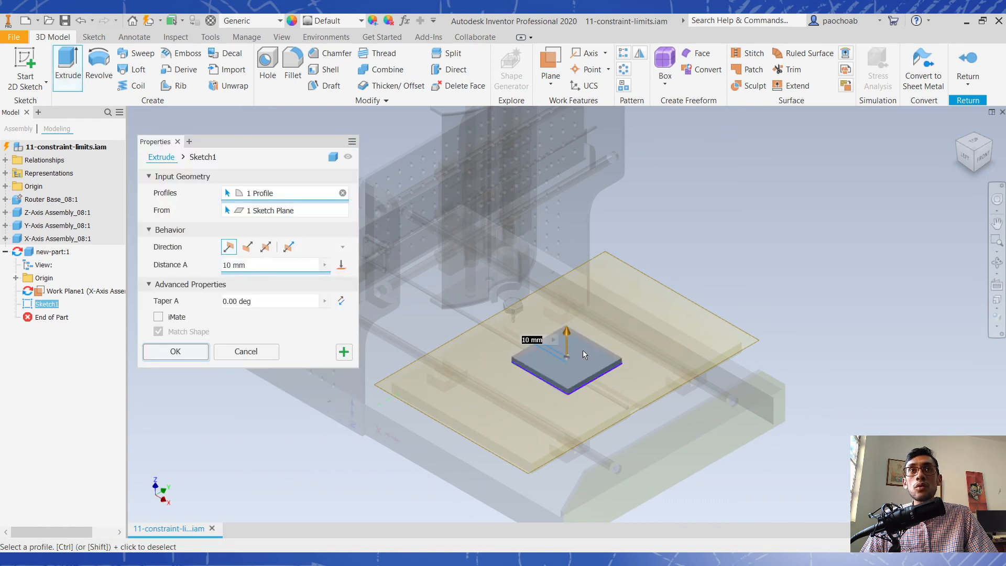
drag(567, 331, 570, 319)
click(178, 350)
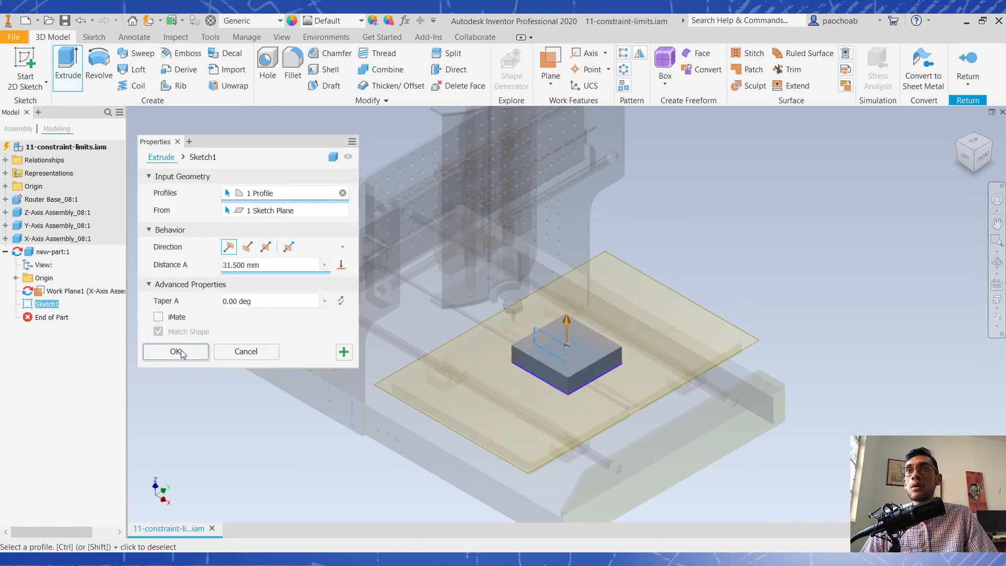
click(967, 61)
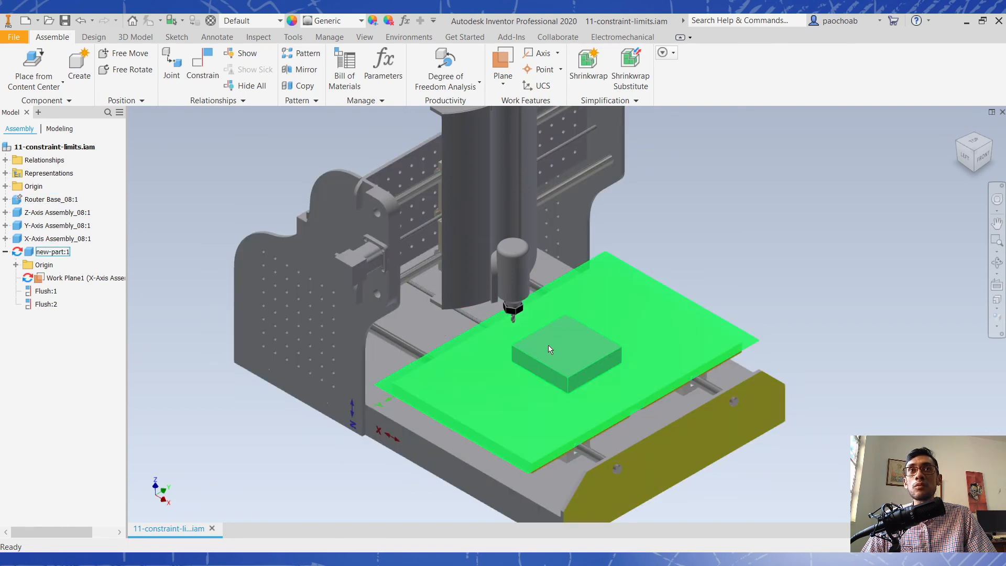
- Slide the new-part block past the X-Axis table's edge to test its free movement, and examine it from the front and side
drag(558, 348, 794, 355)
drag(735, 326, 659, 295)
click(305, 461)
shift+middle_drag(305, 461, 492, 293)
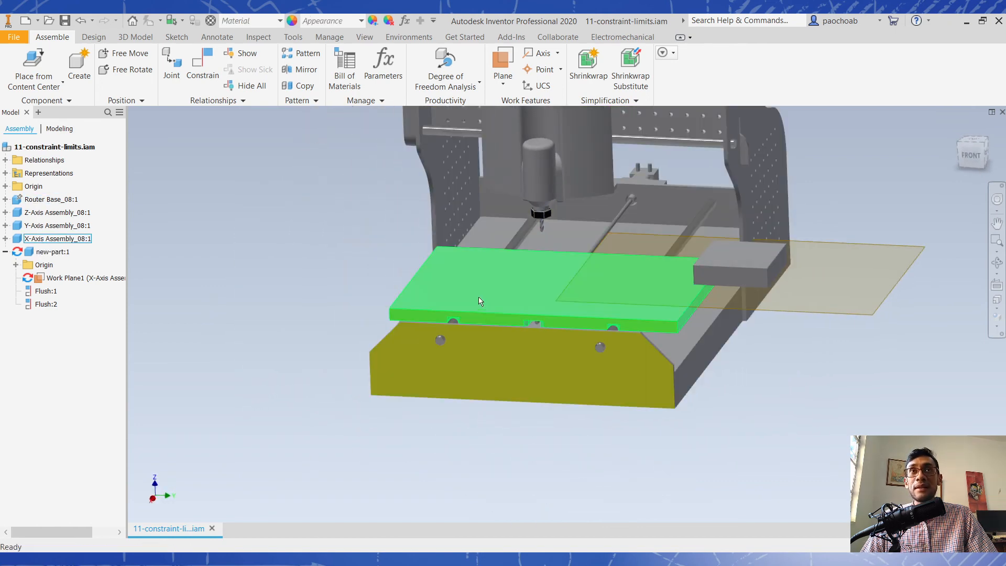
mouse_move(763, 260)
mouse_down()
mouse_move(545, 267)
mouse_move(417, 297)
mouse_move(691, 256)
mouse_move(746, 271)
mouse_up()
click(492, 278)
shift+middle_drag(301, 333, 434, 334)
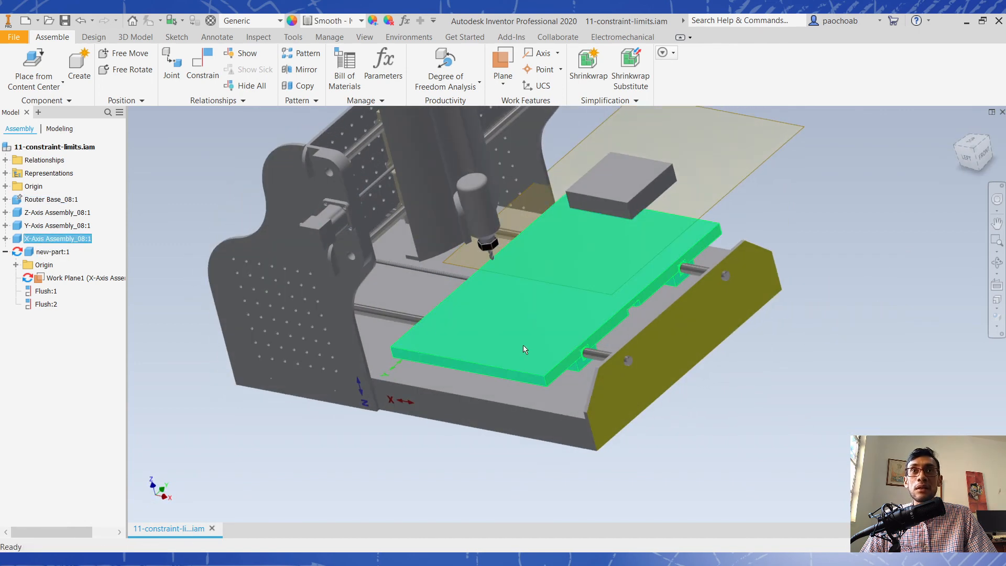
click(483, 337)
click(414, 498)
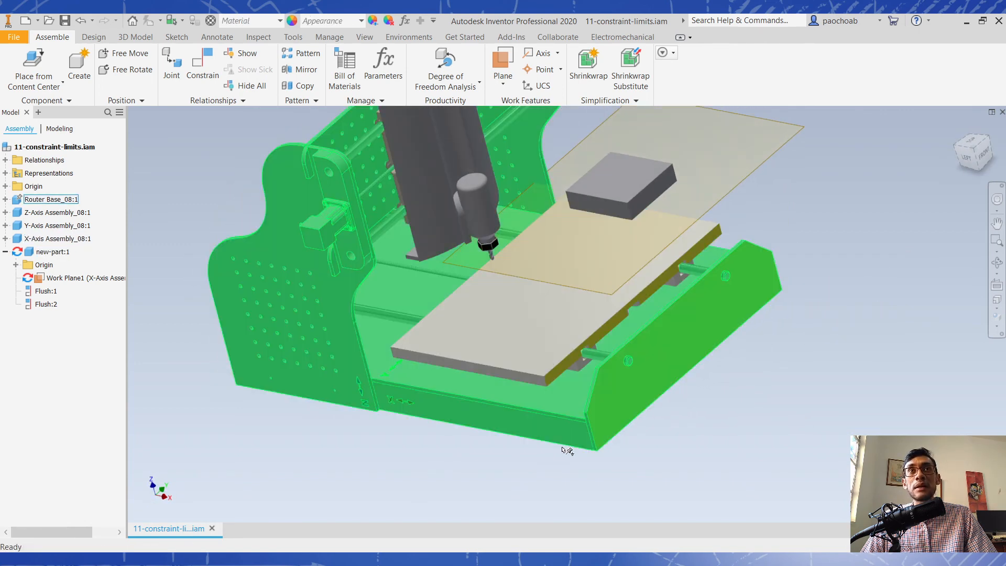
- Restore the isometric view and slide the new-part block back over the middle of the X-Axis table
click(975, 152)
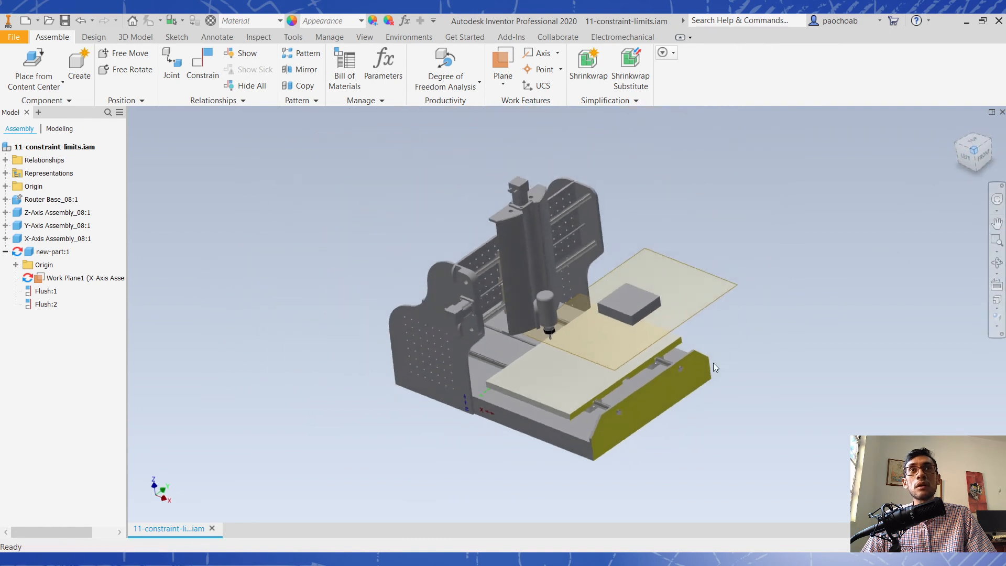
scroll(578, 326, up, 2)
middle_drag(578, 326, 586, 373)
drag(586, 376, 631, 388)
click(567, 457)
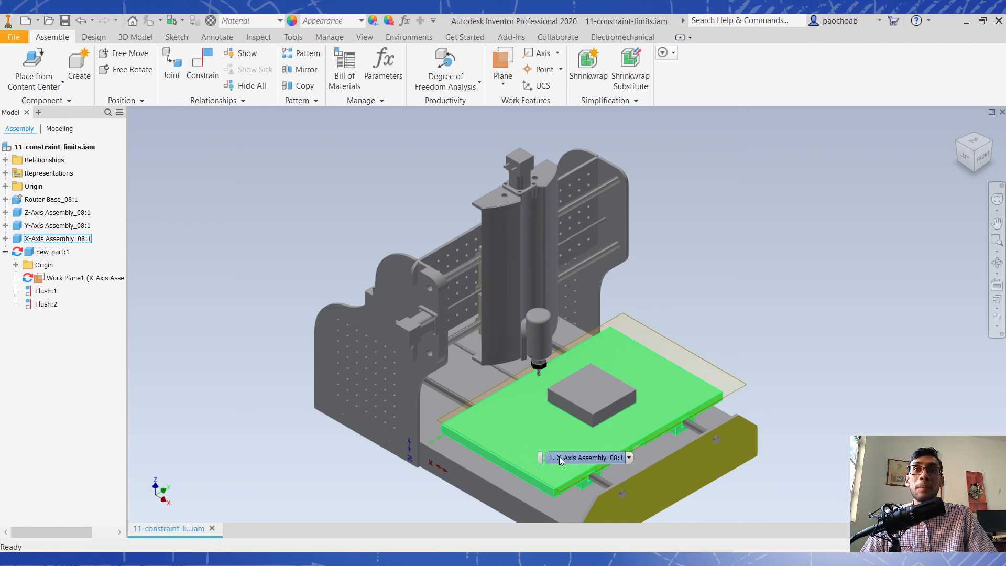
click(400, 504)
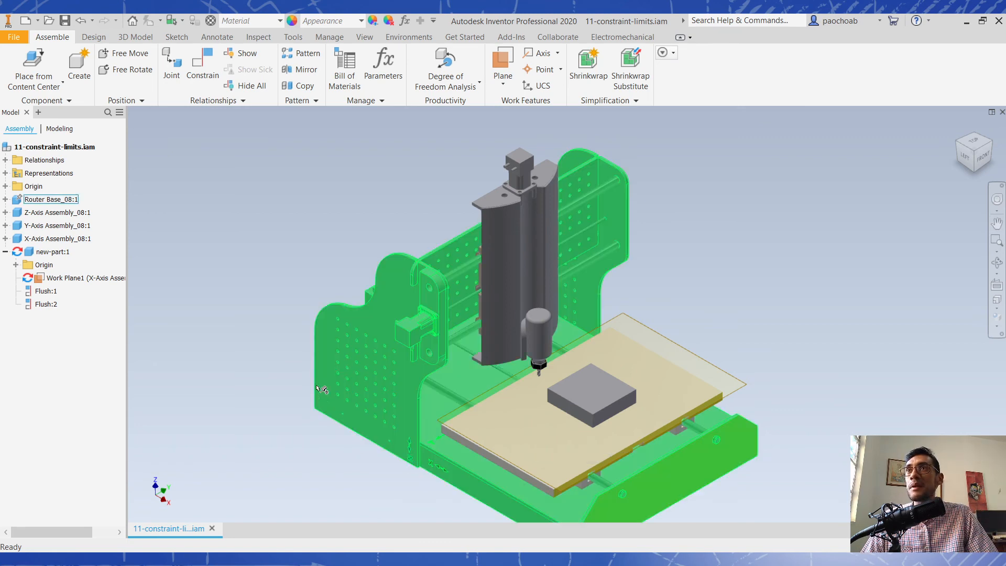
- Edit new-part in place and start a 2D sketch on the top face of the X-Axis table
right_click(51, 252)
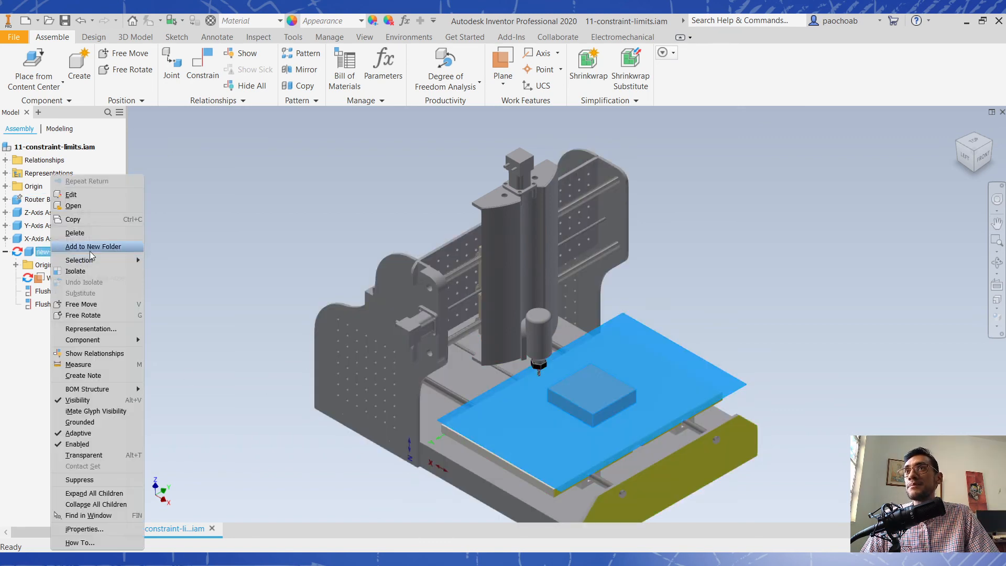
click(102, 194)
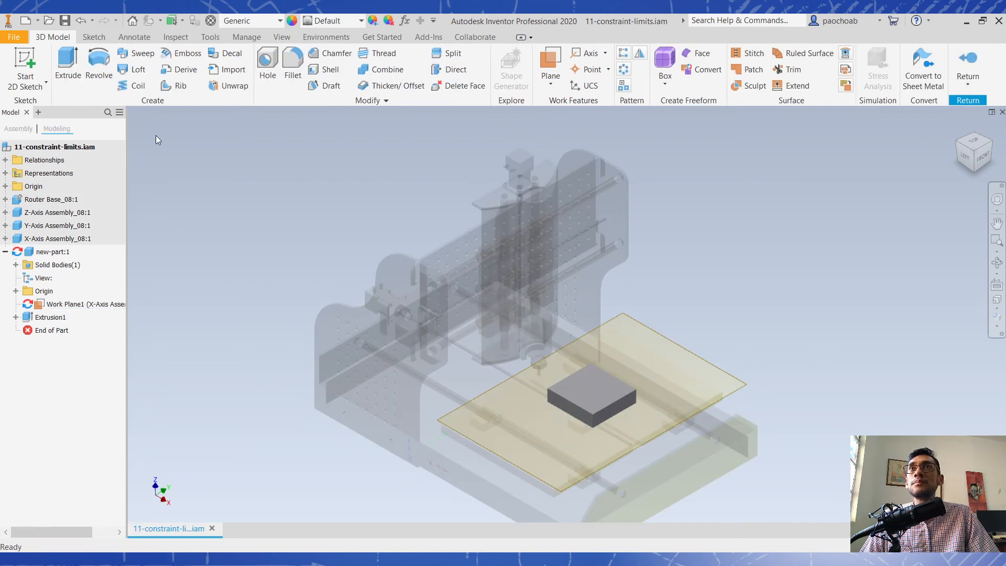
click(25, 63)
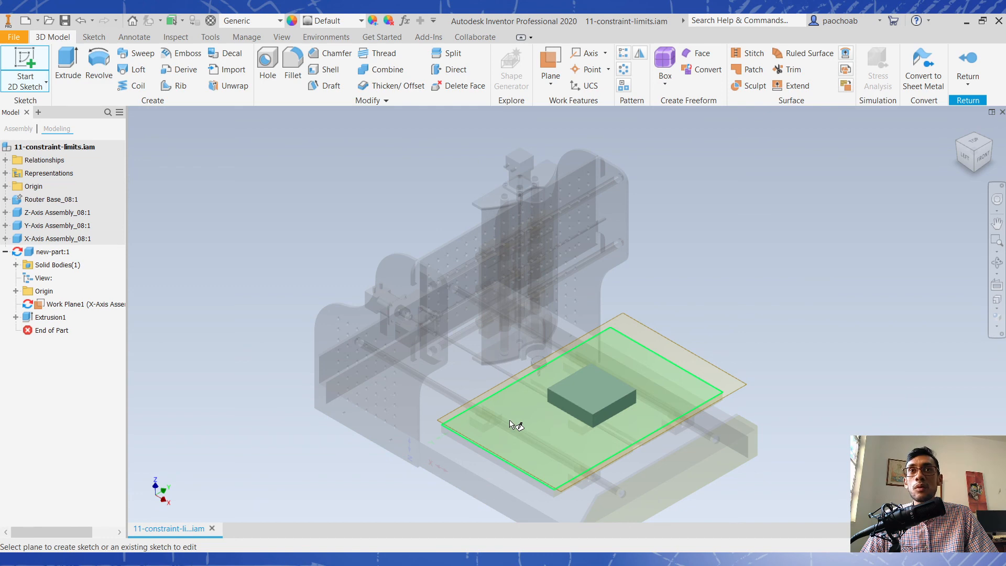
click(645, 354)
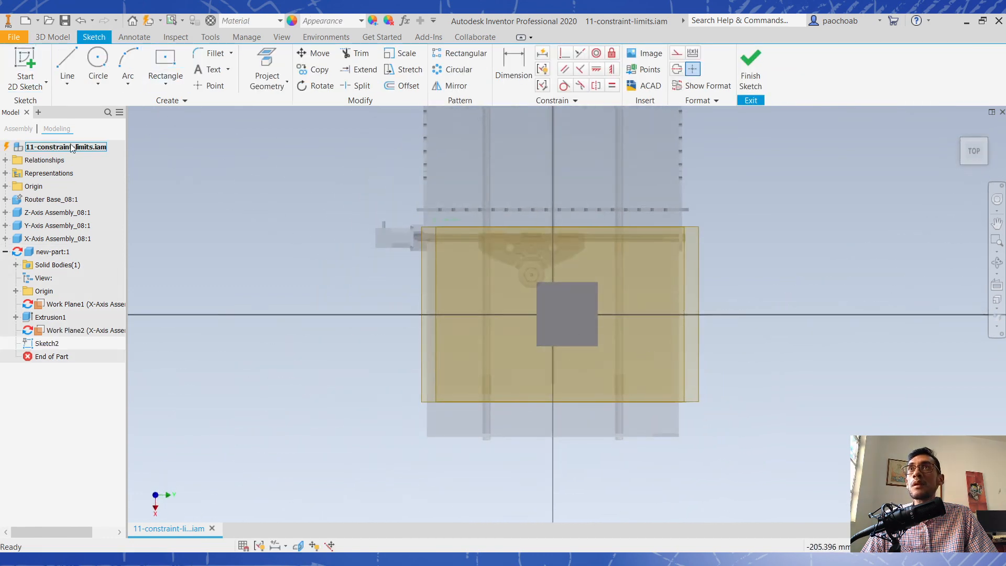
- Project the outline of the X-Axis table's top face into the new sketch, and finish the sketch
click(259, 83)
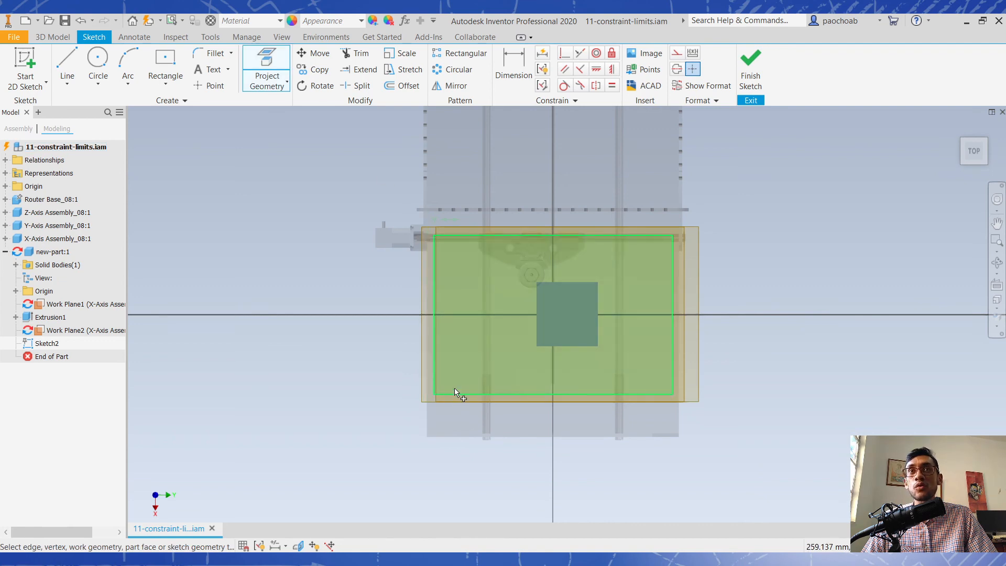
shift+middle_drag(680, 385, 652, 368)
click(631, 385)
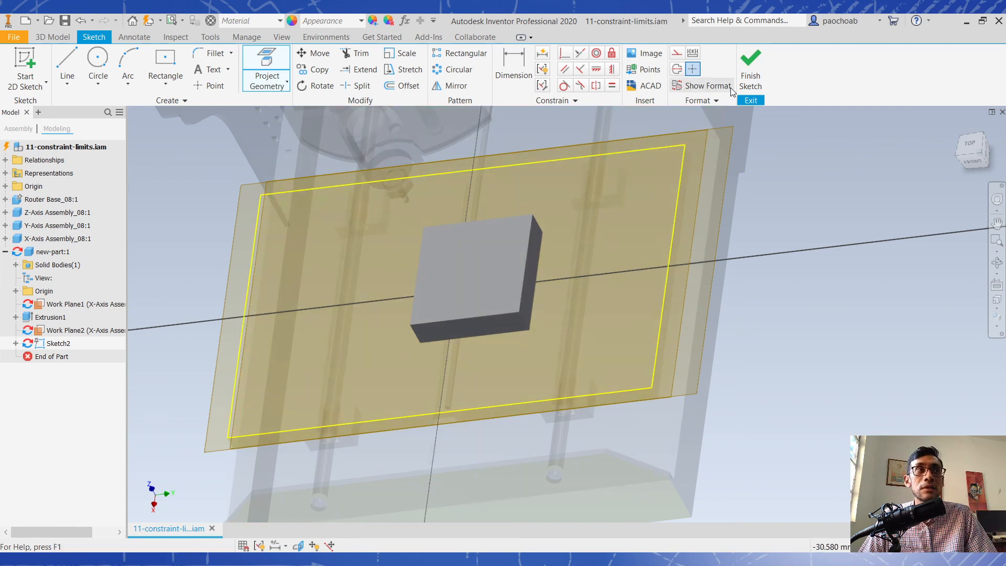
click(745, 80)
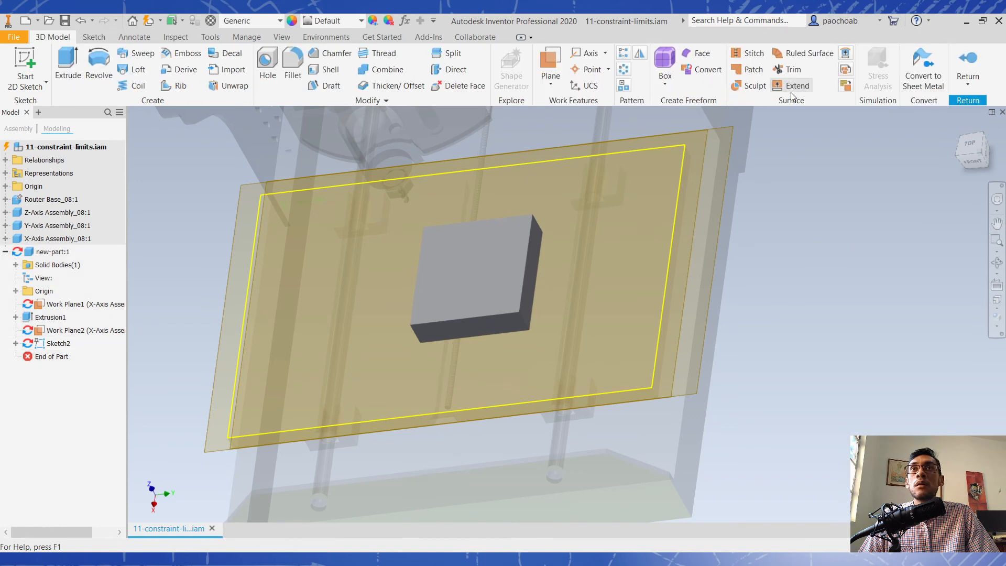
- Return to the top-level assembly and restore the isometric view
click(967, 60)
shift+middle_drag(731, 307, 775, 286)
click(972, 151)
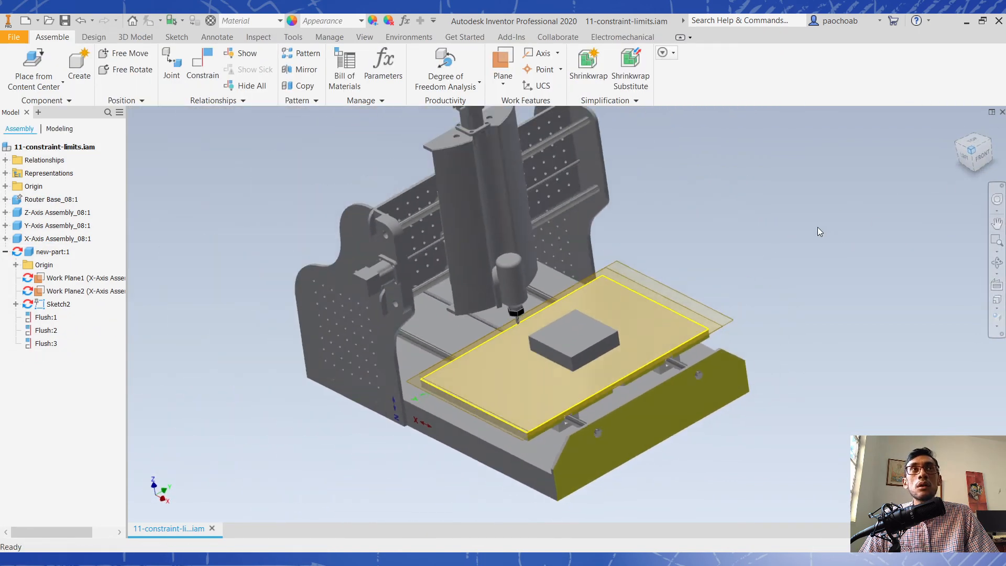
scroll(707, 408, up, 3)
scroll(703, 407, down, 3)
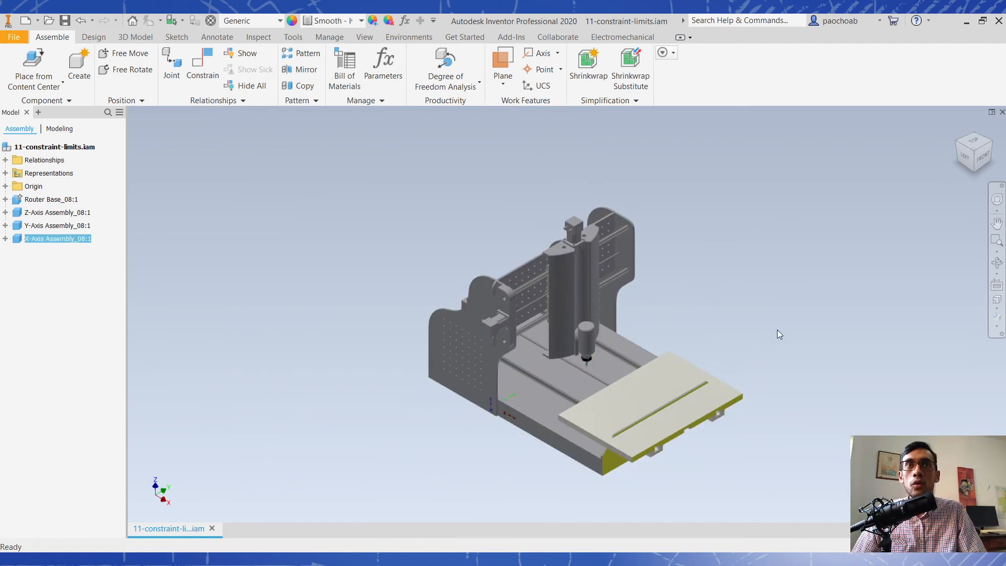
- Slide the X-Axis table back toward the gantry and constrain its front face flush with the router base's front plate
drag(618, 399, 589, 344)
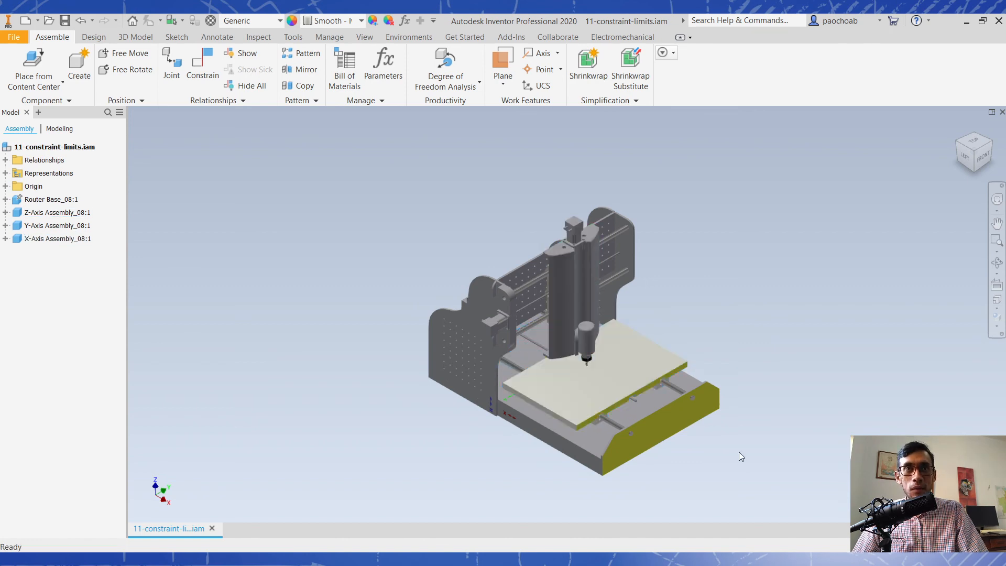
scroll(679, 425, up, 4)
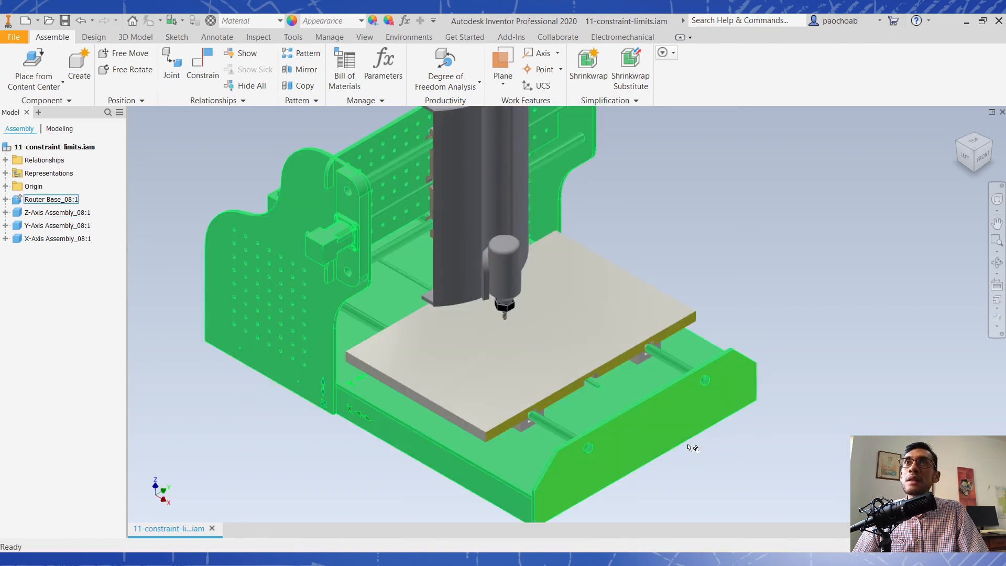
click(203, 67)
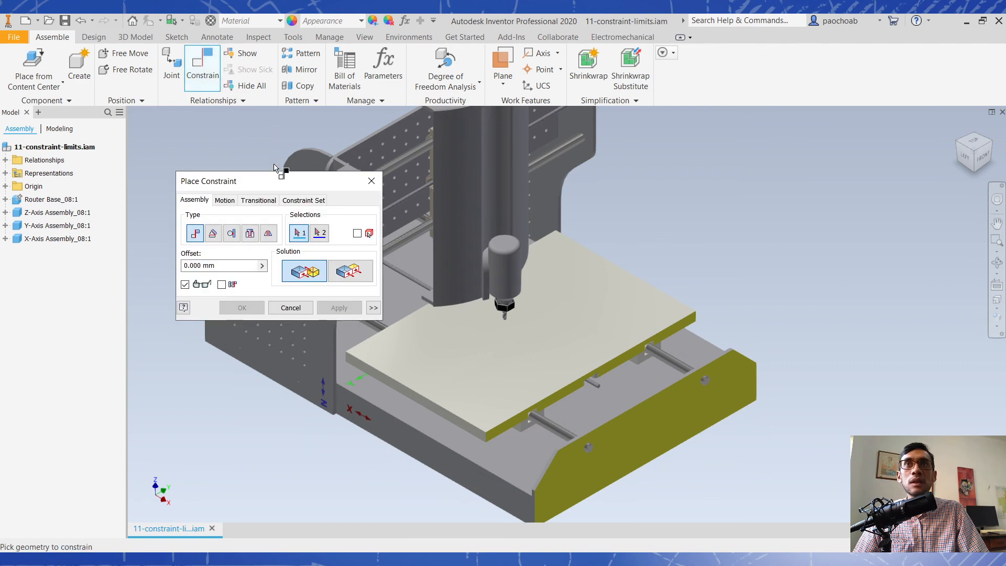
scroll(612, 366, up, 3)
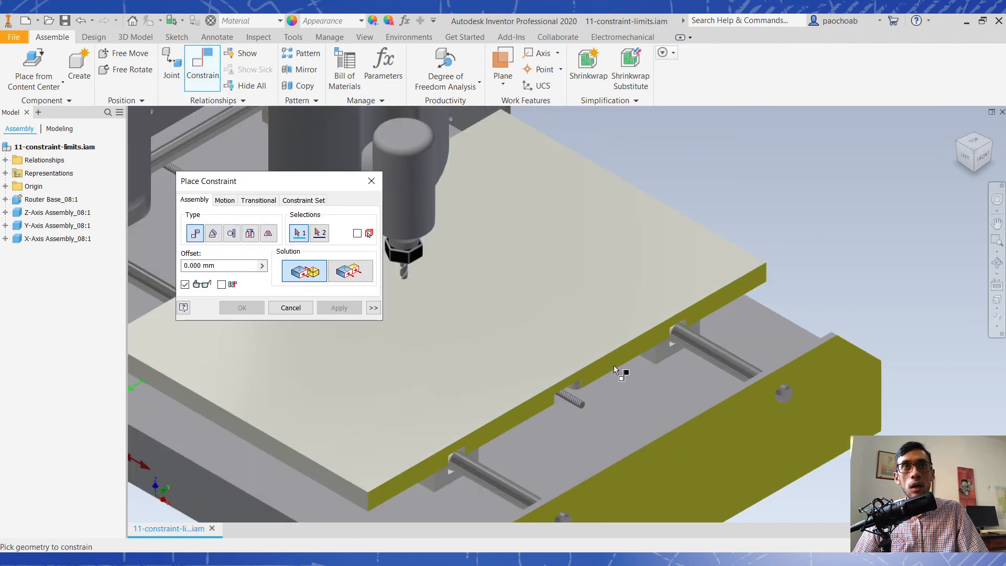
click(618, 368)
scroll(684, 377, down, 3)
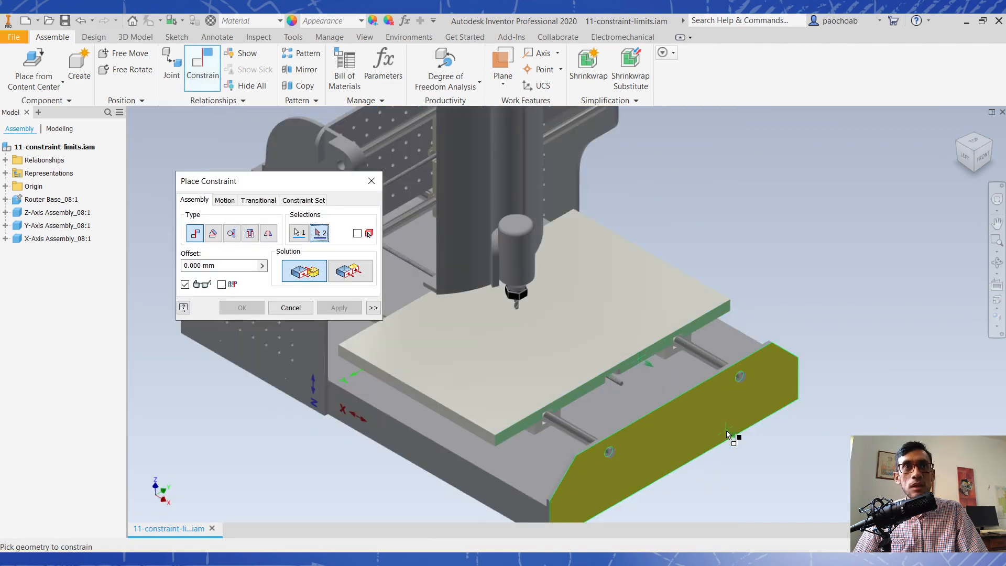
click(726, 430)
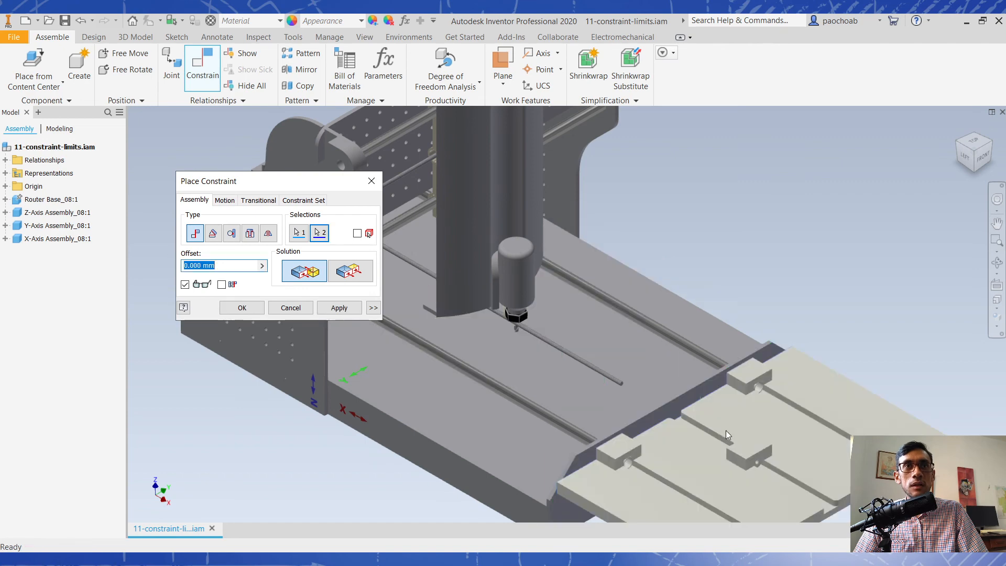
click(350, 271)
click(339, 308)
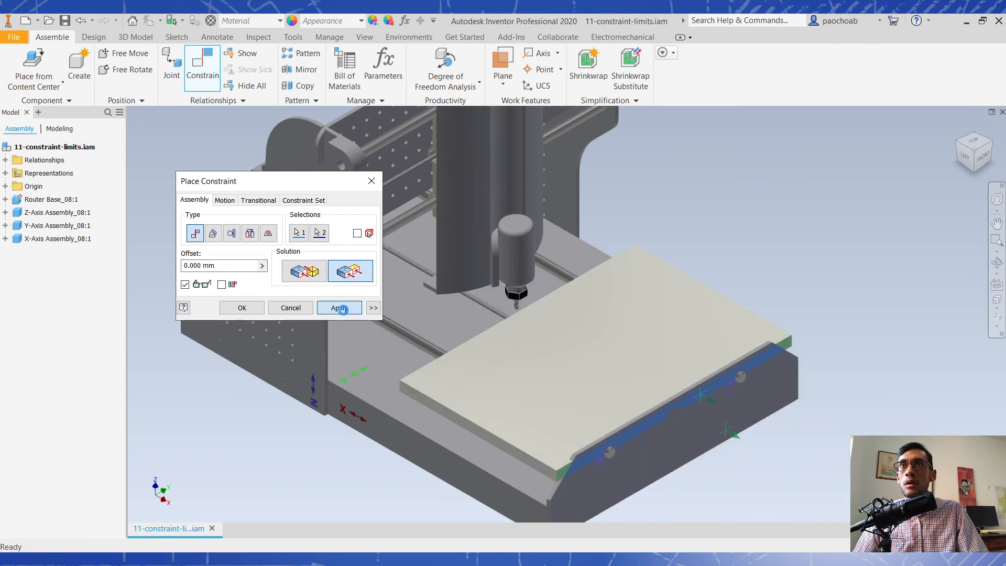
click(290, 307)
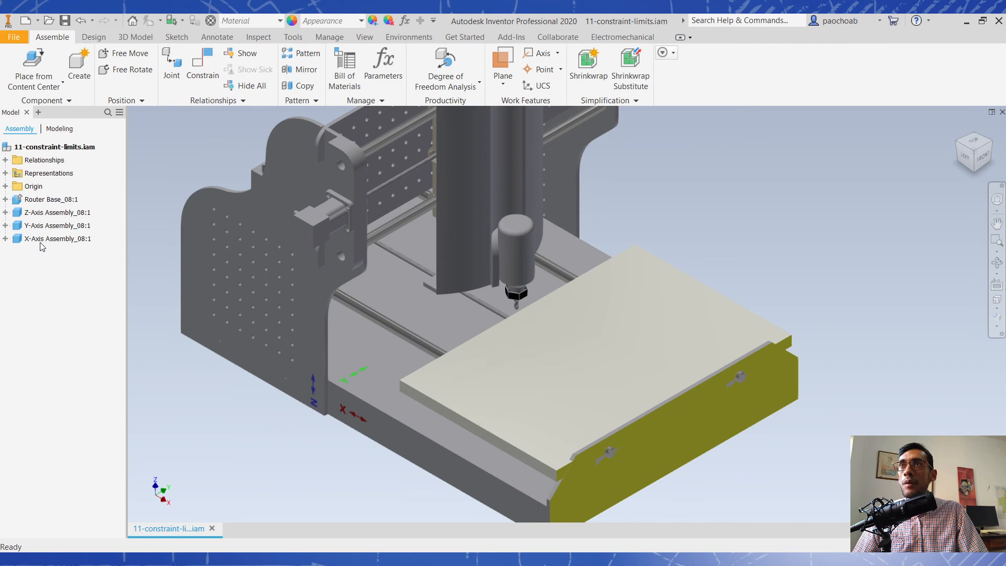
- Edit the X-Axis Assembly's flush constraint, name it Desplazamiento X, and enable its maximum and minimum limits
click(44, 242)
click(5, 239)
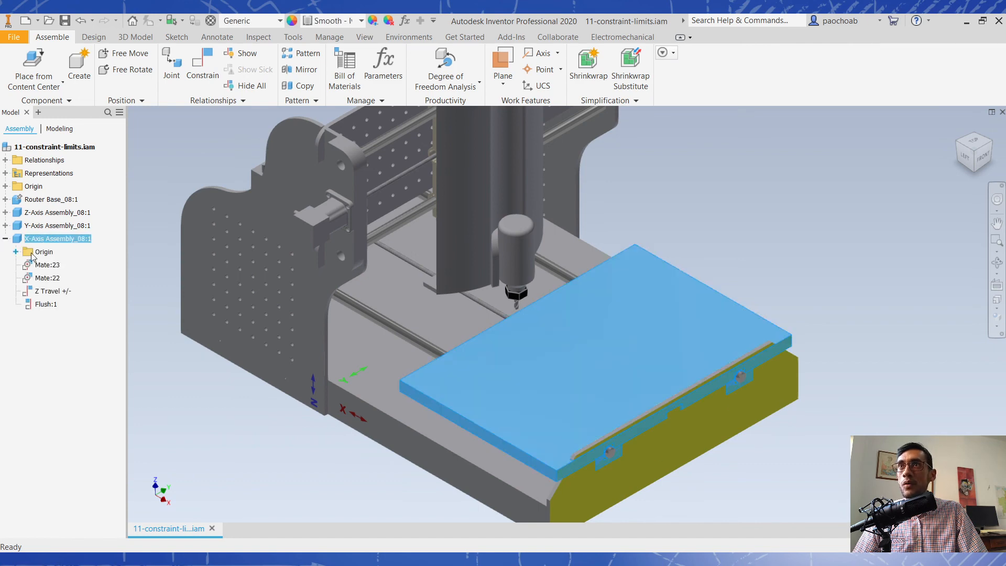
click(50, 305)
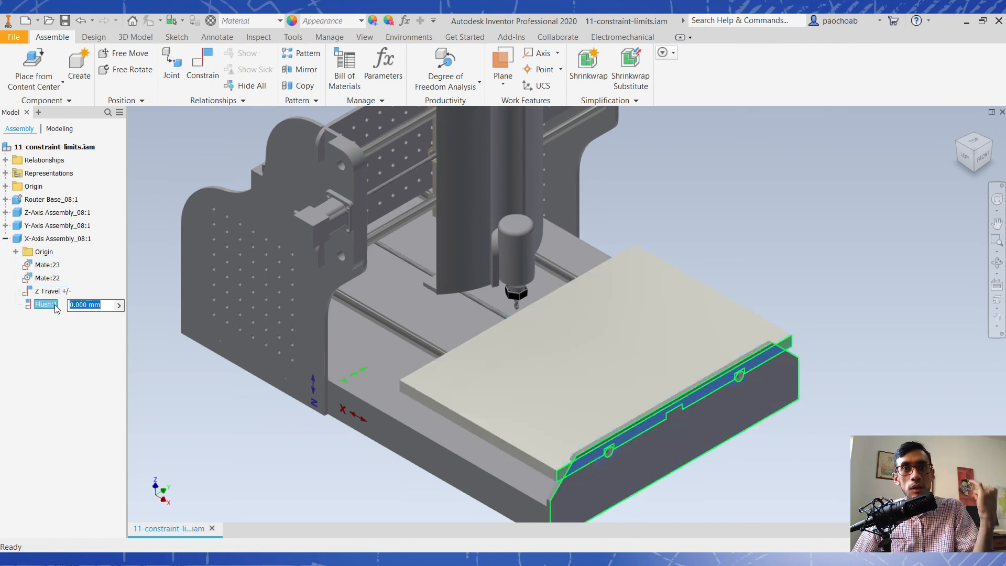
right_click(57, 309)
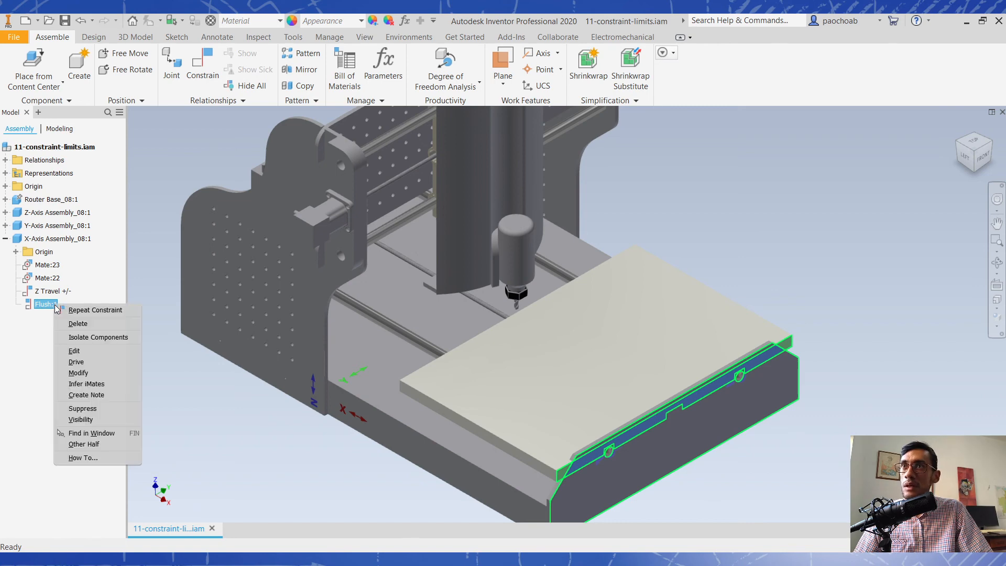
click(93, 354)
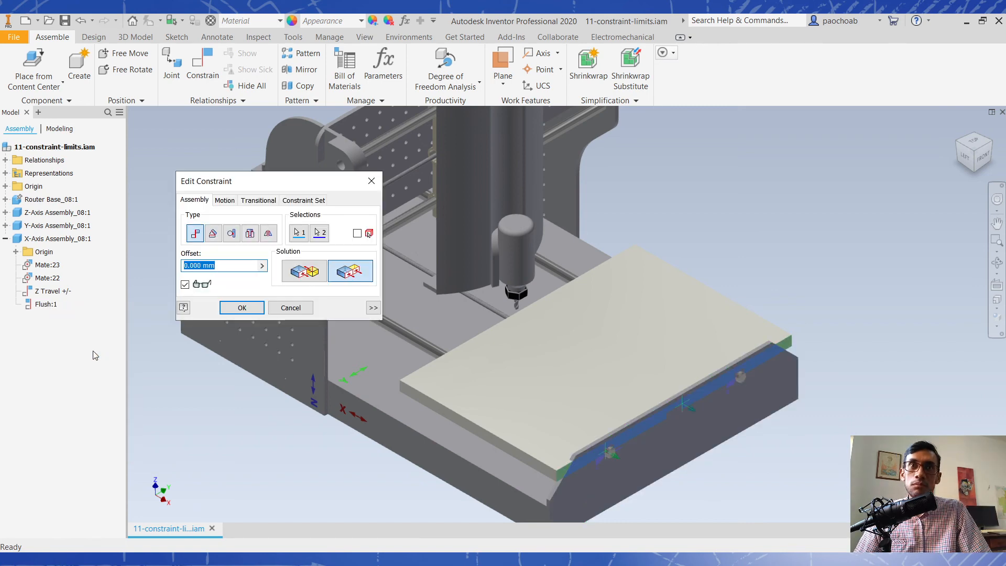
click(373, 308)
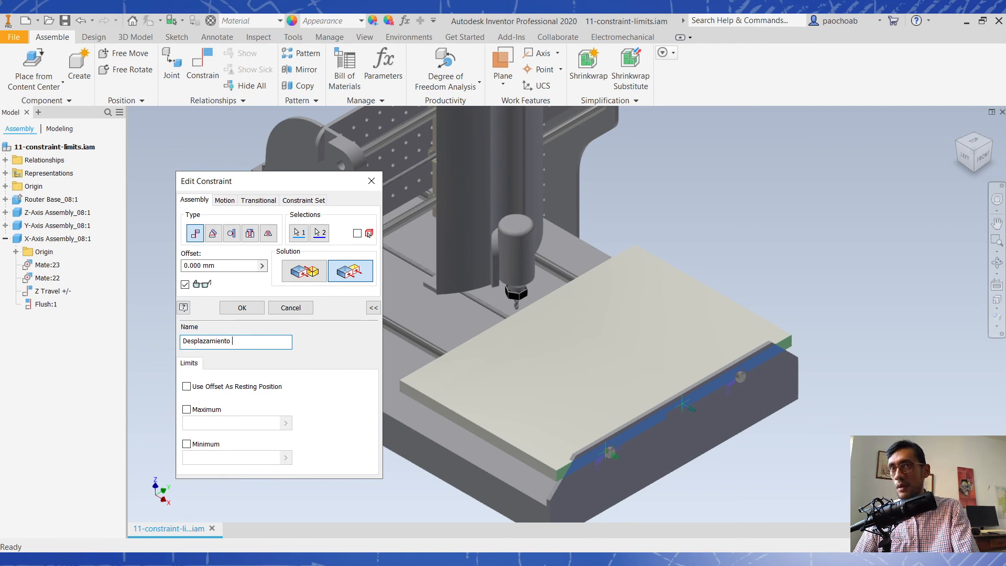
click(214, 412)
click(214, 445)
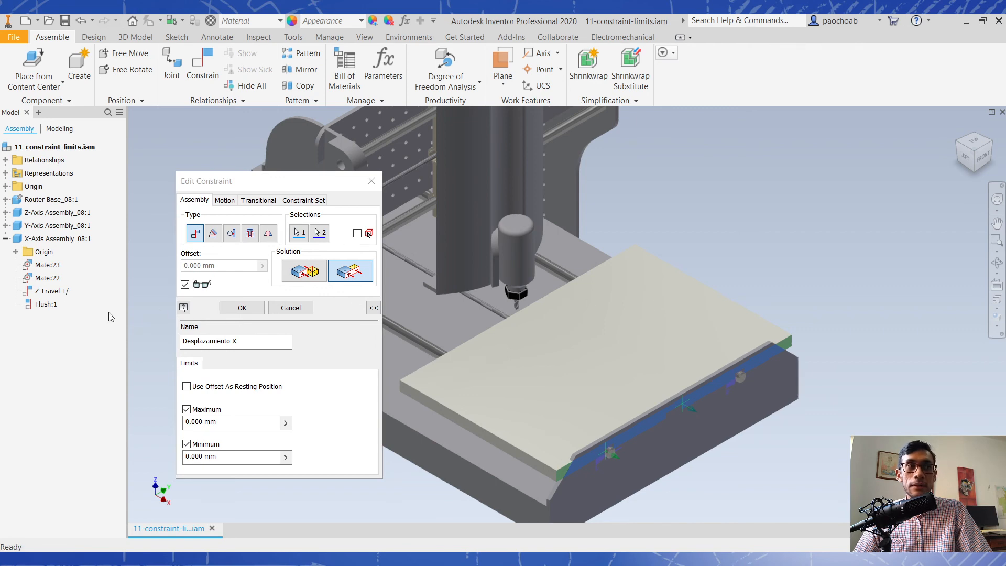
- Set the Desplazamiento X limits to a maximum of 395 mm and a minimum of 10 mm
click(249, 423)
text(395)
key(Tab)
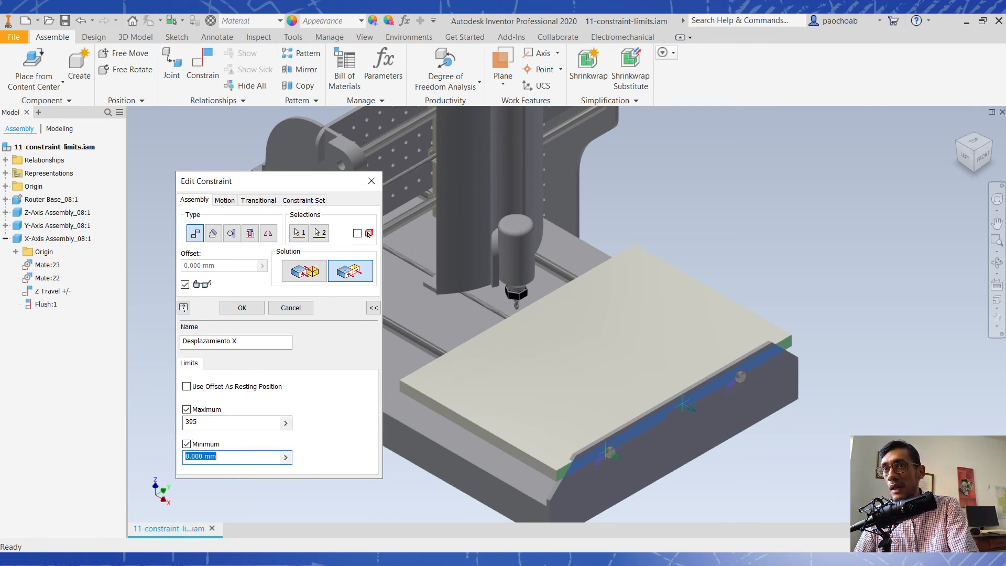
text(0)
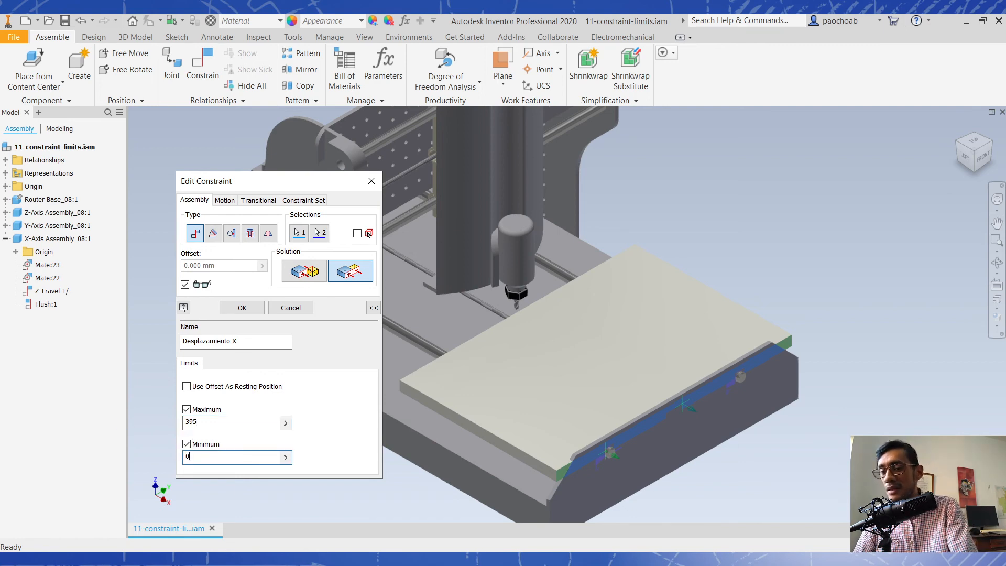
text(10)
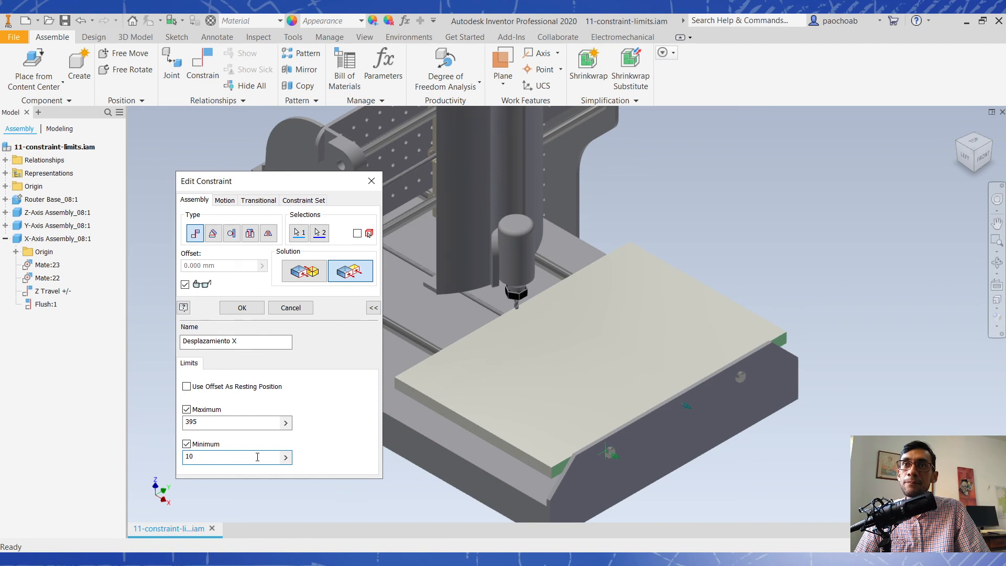
- Examine from several angles how the table's front edge sits against the base's front plate at the minimum limit
shift+middle_drag(642, 437, 689, 431)
scroll(678, 465, down, 3)
shift+middle_drag(678, 465, 667, 382)
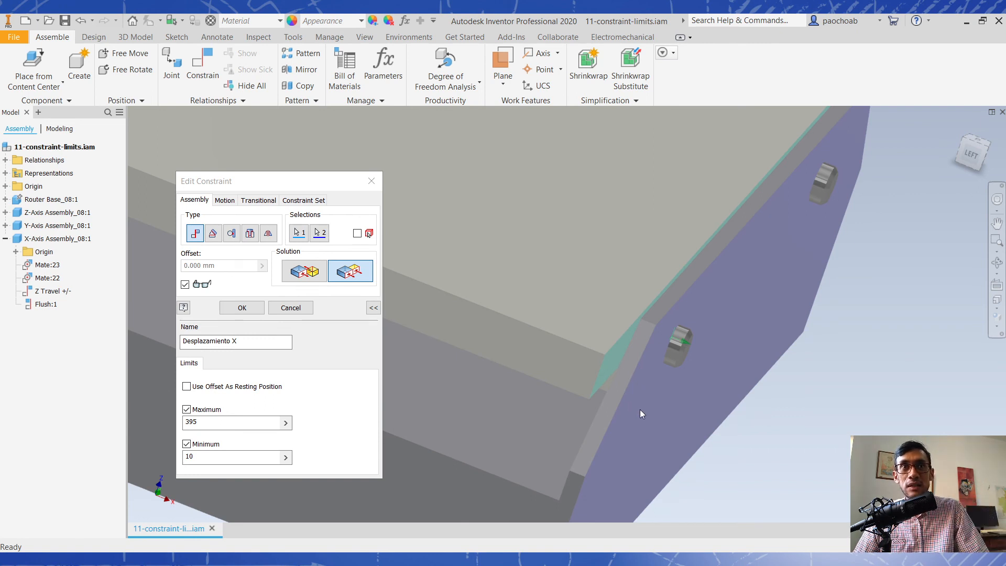
scroll(592, 367, down, 3)
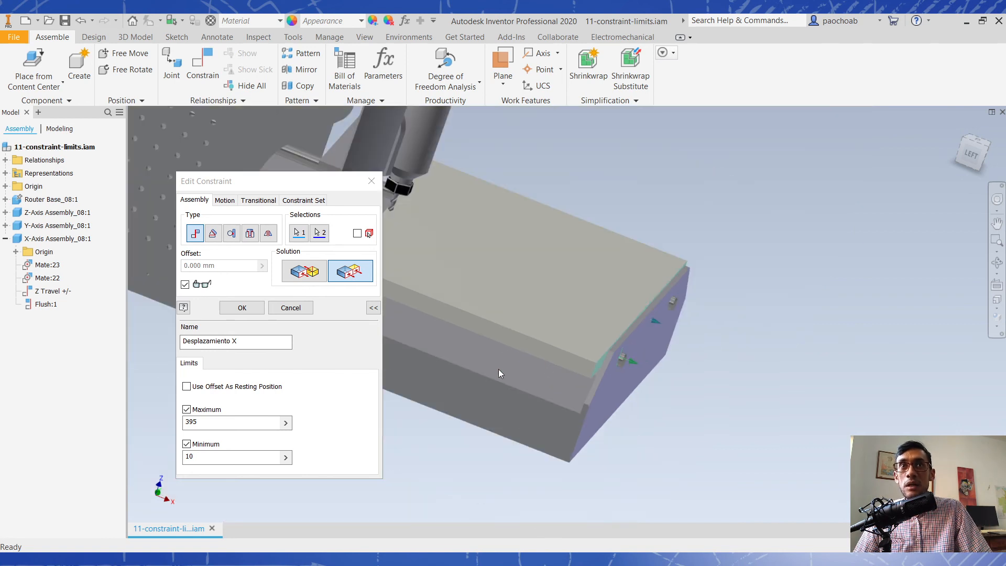
middle_drag(599, 338, 717, 369)
shift+middle_drag(646, 344, 722, 413)
middle_drag(659, 378, 746, 414)
scroll(744, 421, up, 3)
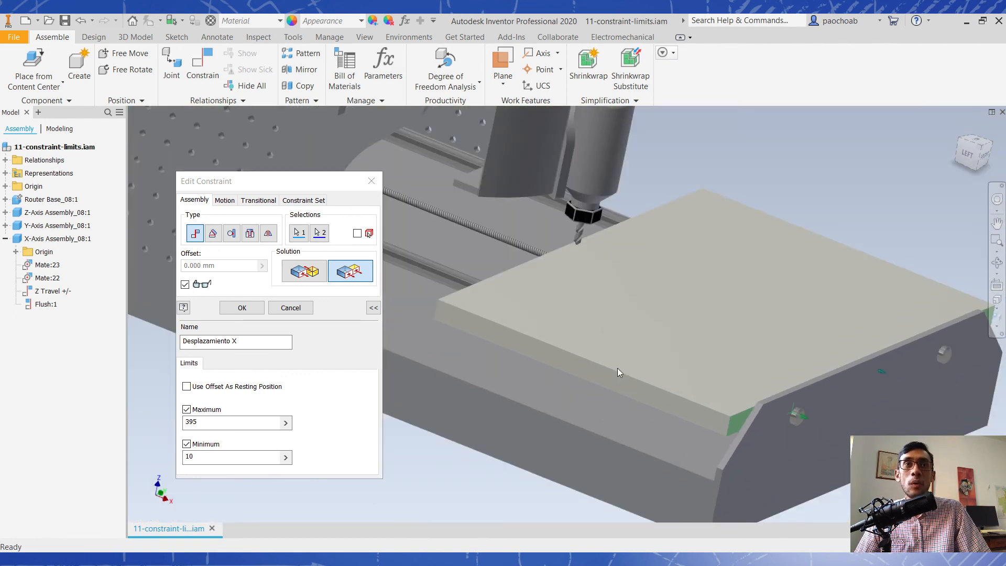
- Accept the constraint limits and slide the X-Axis table along its rails to test the limited travel
click(257, 308)
drag(588, 346, 371, 246)
shift+middle_drag(732, 283, 629, 312)
drag(472, 284, 801, 263)
click(970, 150)
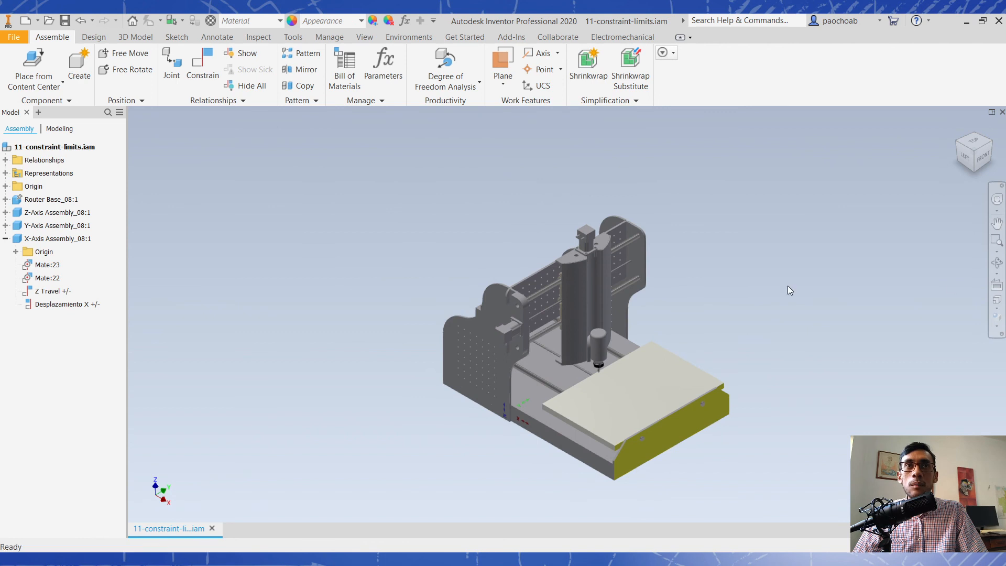
drag(668, 384, 627, 360)
scroll(640, 322, up, 5)
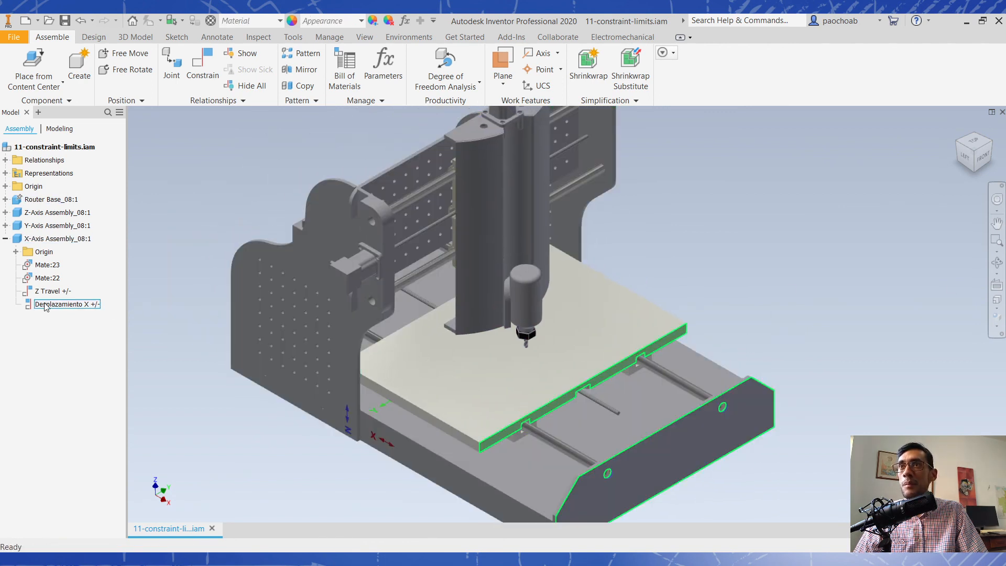
- Drive the Desplazamiento X constraint forward from 10 mm to 395 mm to animate the table's travel
right_click(46, 307)
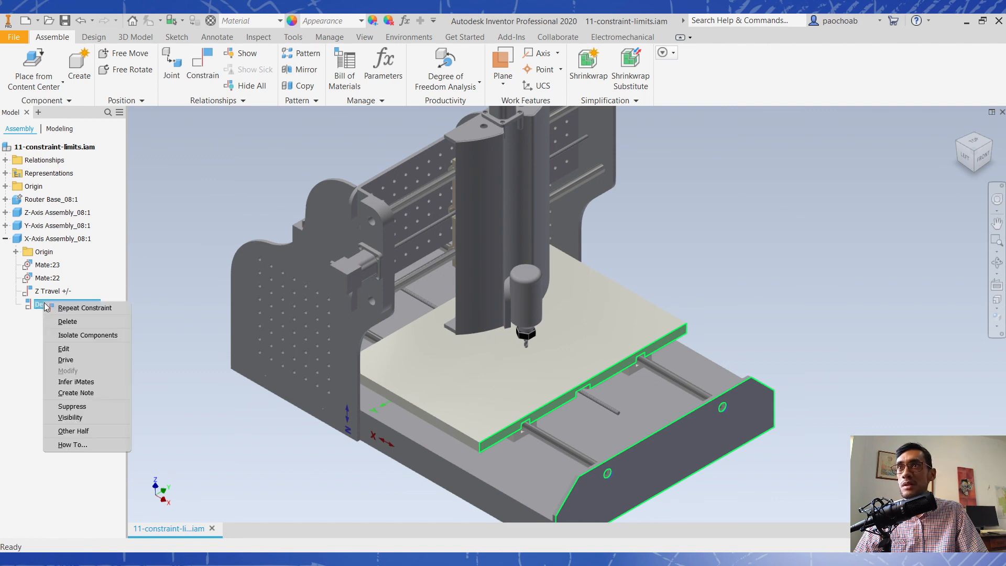
click(104, 360)
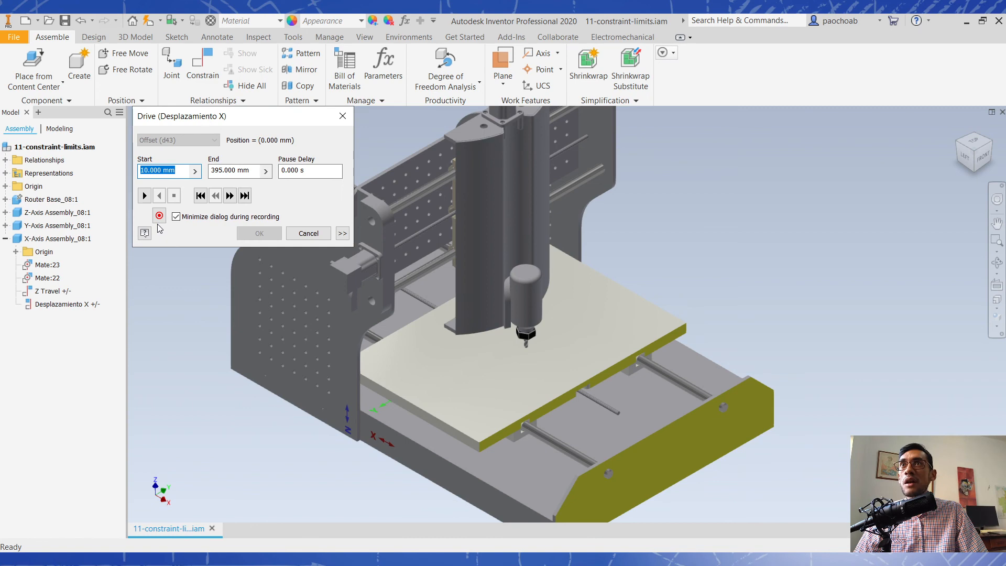
mouse_move(179, 175)
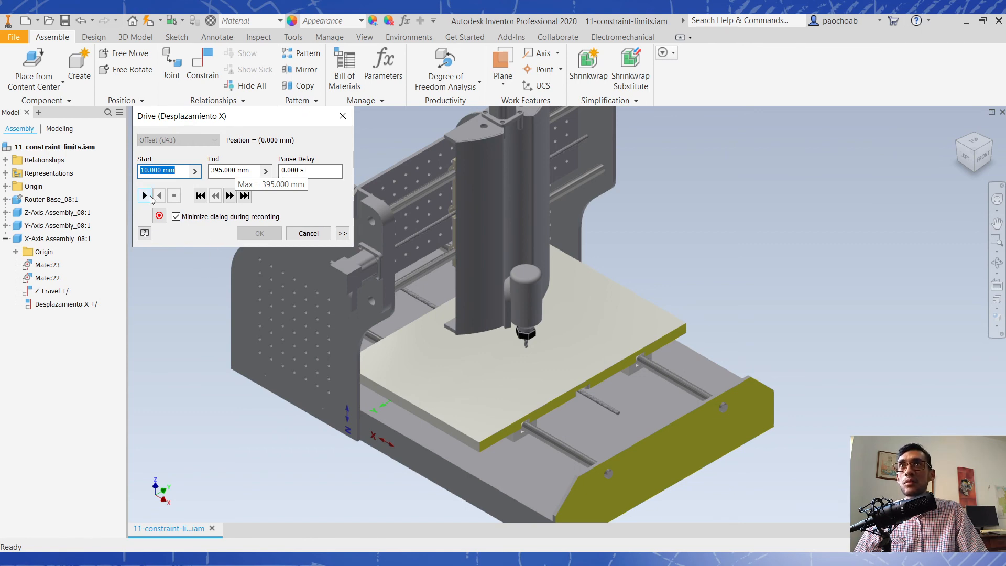
click(144, 196)
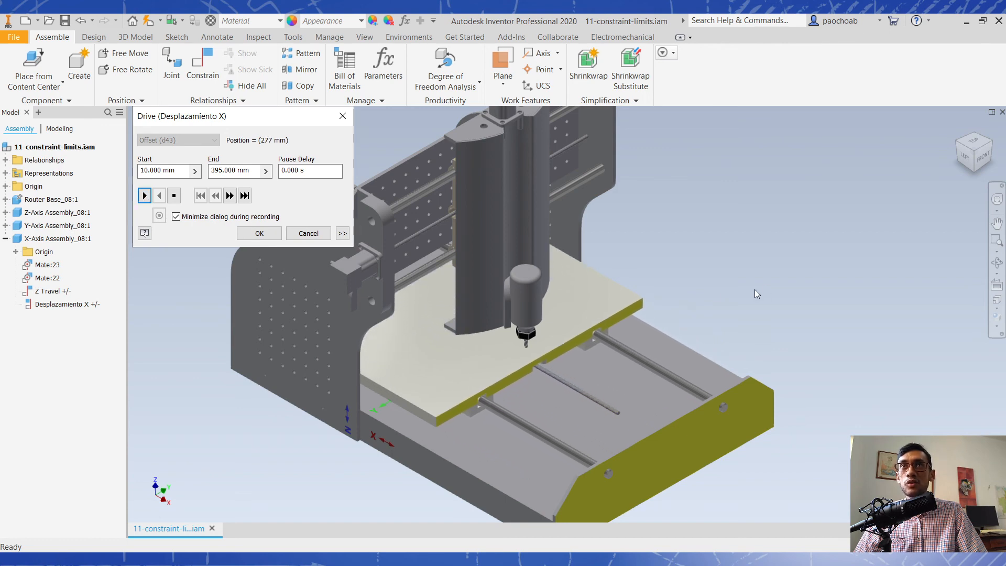
- Step the Desplazamiento X drive back and play it in reverse, stopping the table partway along its travel
scroll(697, 288, down, 3)
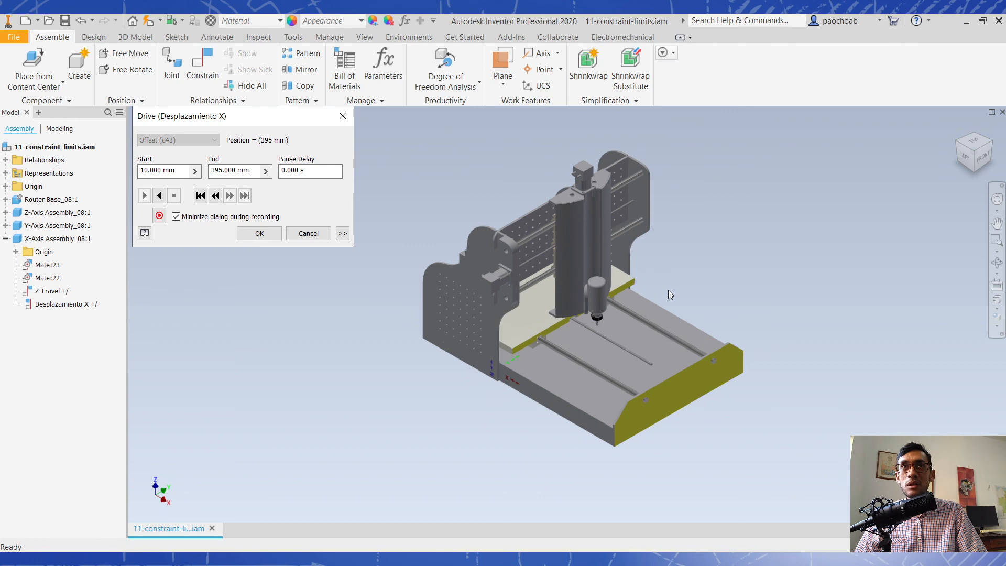
click(216, 196)
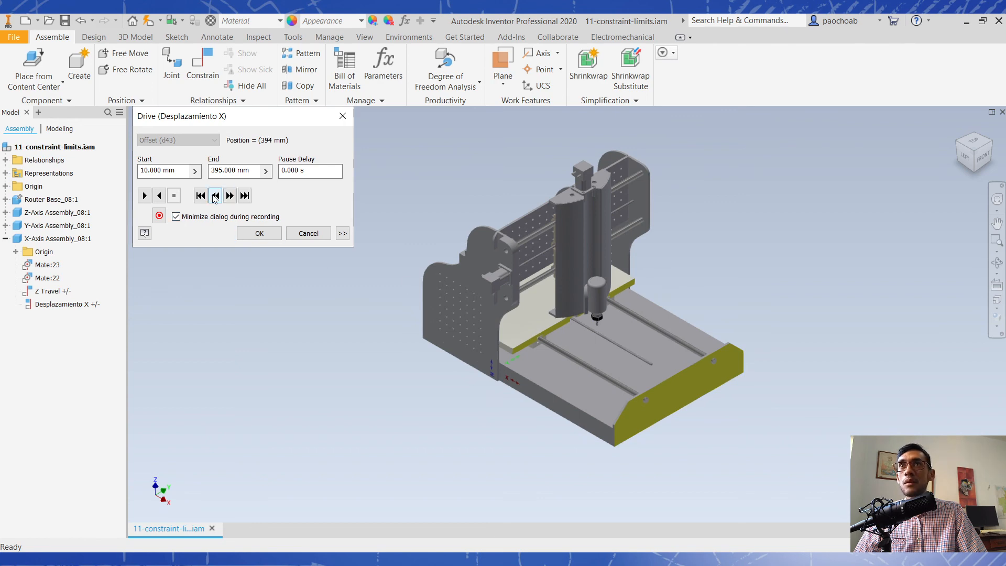
click(158, 196)
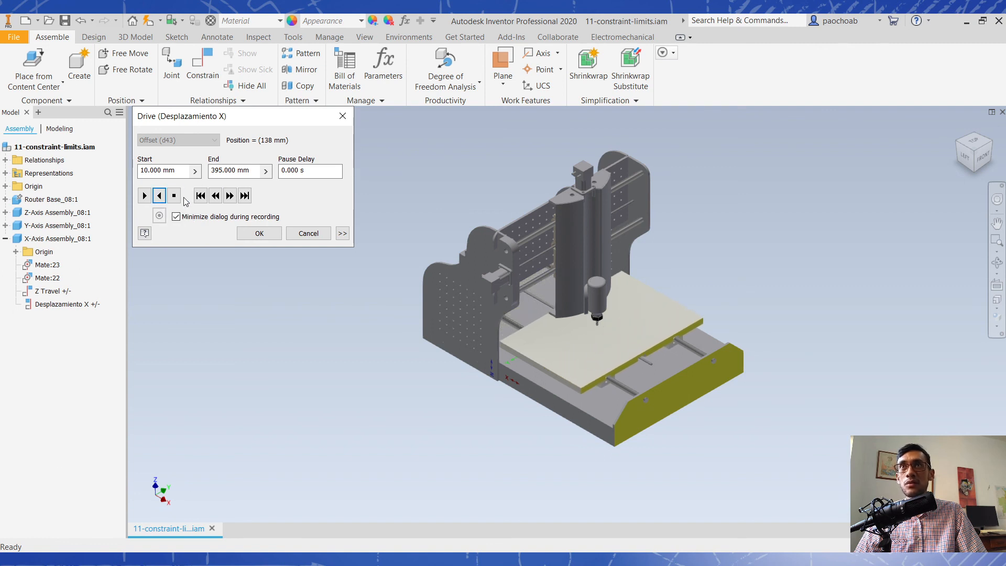
click(174, 195)
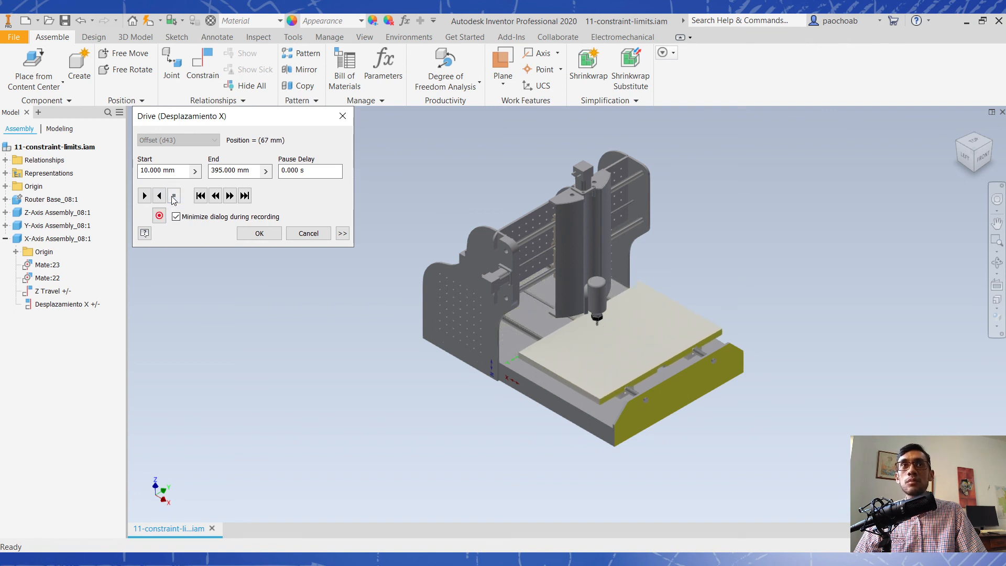
- Set the drive increment to a 5 mm amount of value and play the table's travel
click(342, 233)
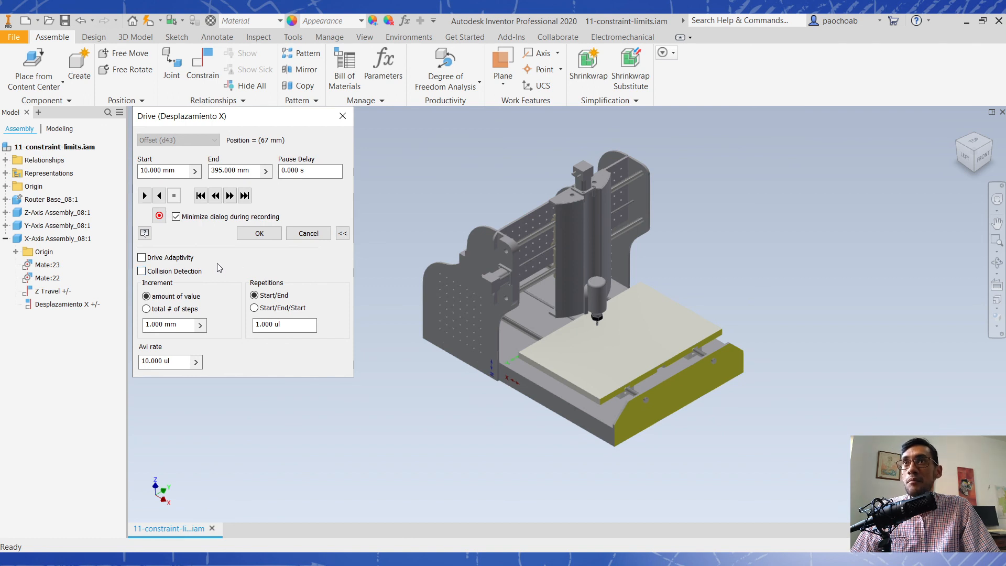
click(146, 309)
click(146, 297)
drag(187, 325, 7, 327)
text(5)
key(Tab)
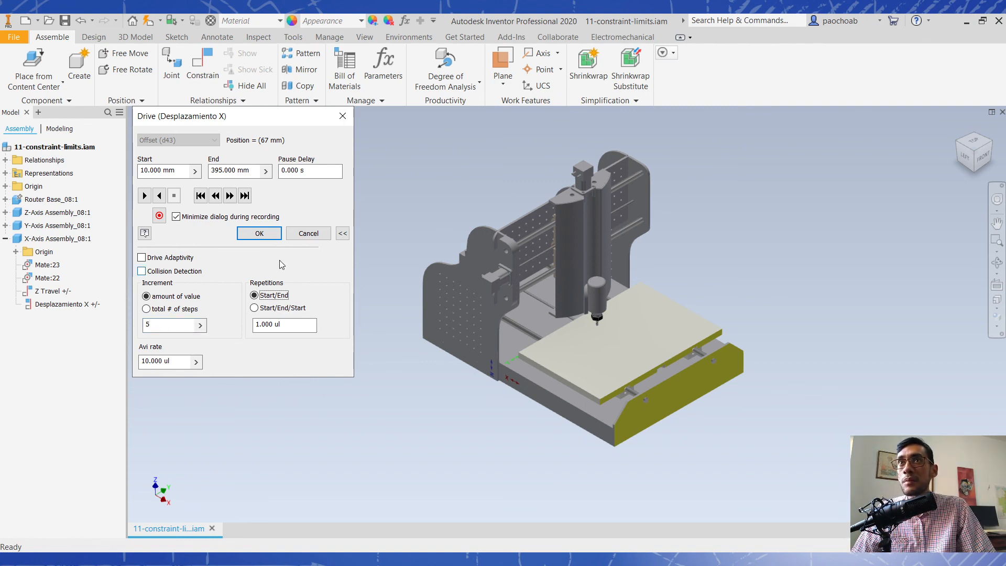
click(149, 197)
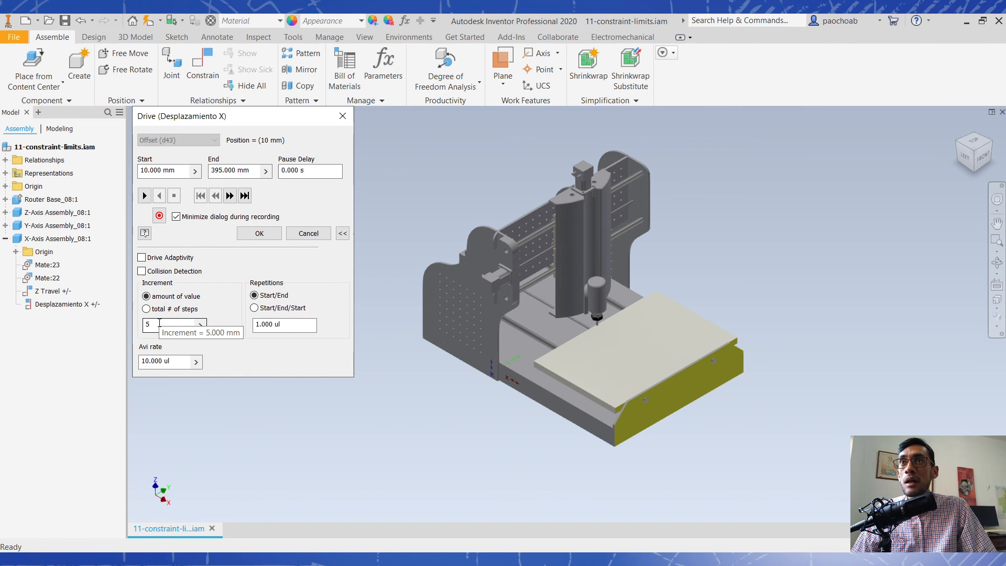
- Drive the table with Start/End/Start repetitions, replay it in reverse with 2 repetitions, and accept the drive
click(282, 310)
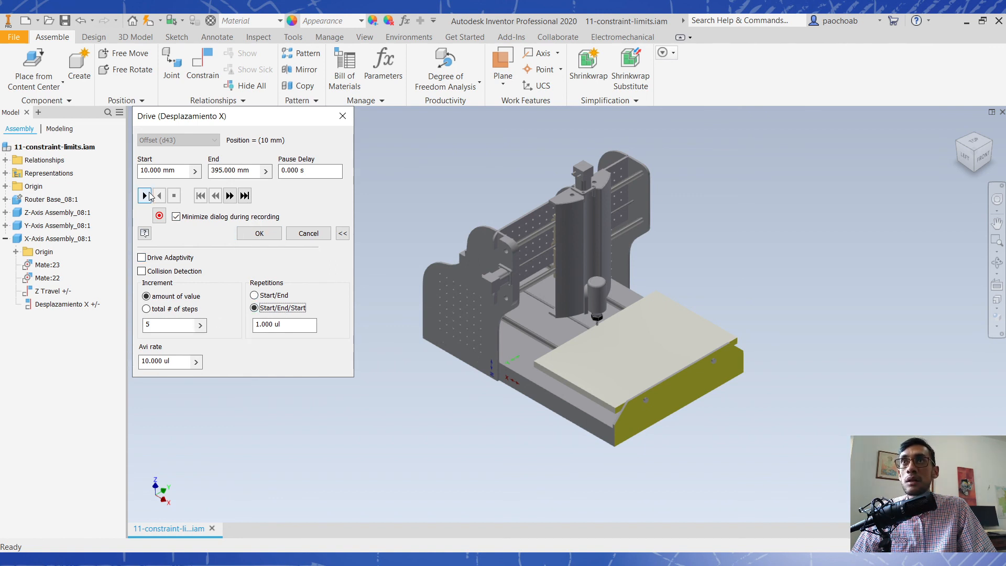
click(145, 196)
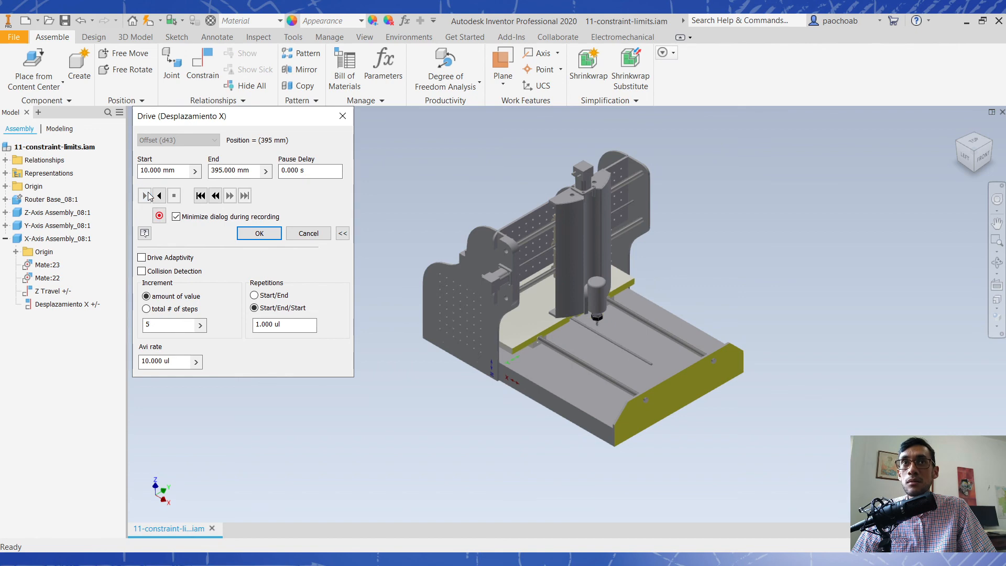
click(286, 326)
drag(285, 326, 193, 315)
text(2)
click(159, 196)
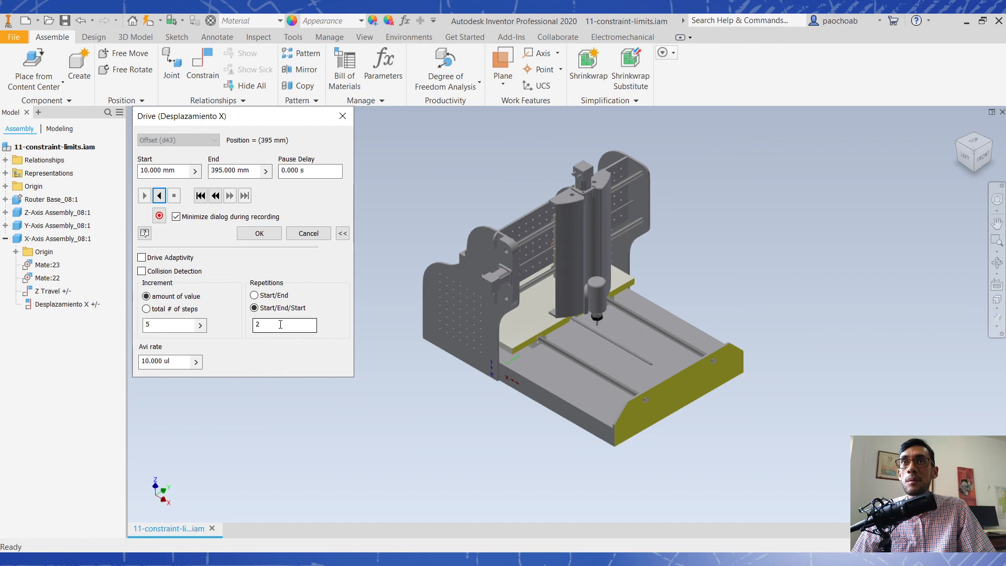
click(258, 236)
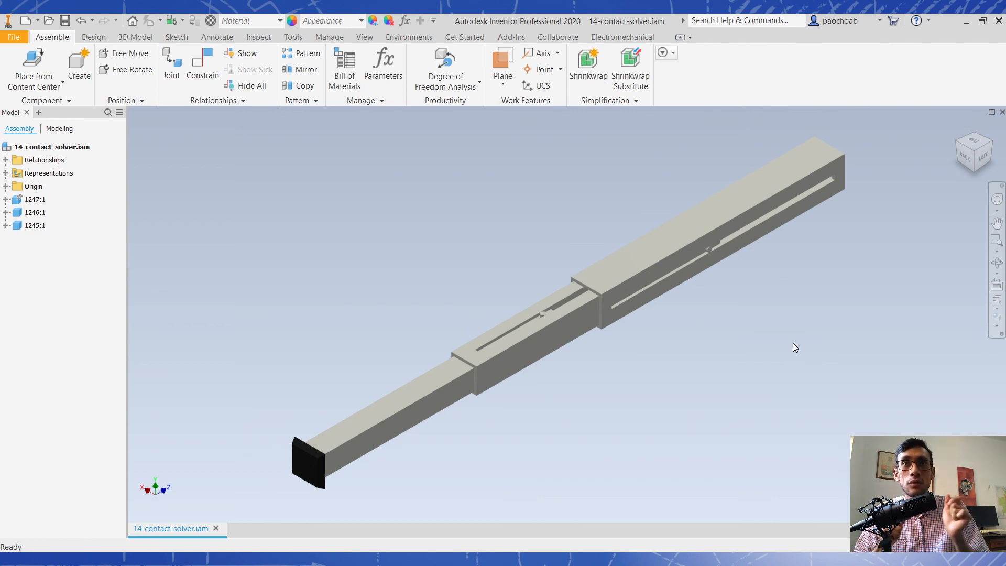
- Slide tubes 1246:1 and 1245:1 of the 14-contact-solver assembly in and out along their axis to test their free movement
mouse_move(440, 411)
mouse_down()
mouse_move(716, 321)
mouse_move(350, 426)
mouse_move(442, 399)
mouse_up()
drag(533, 368, 415, 470)
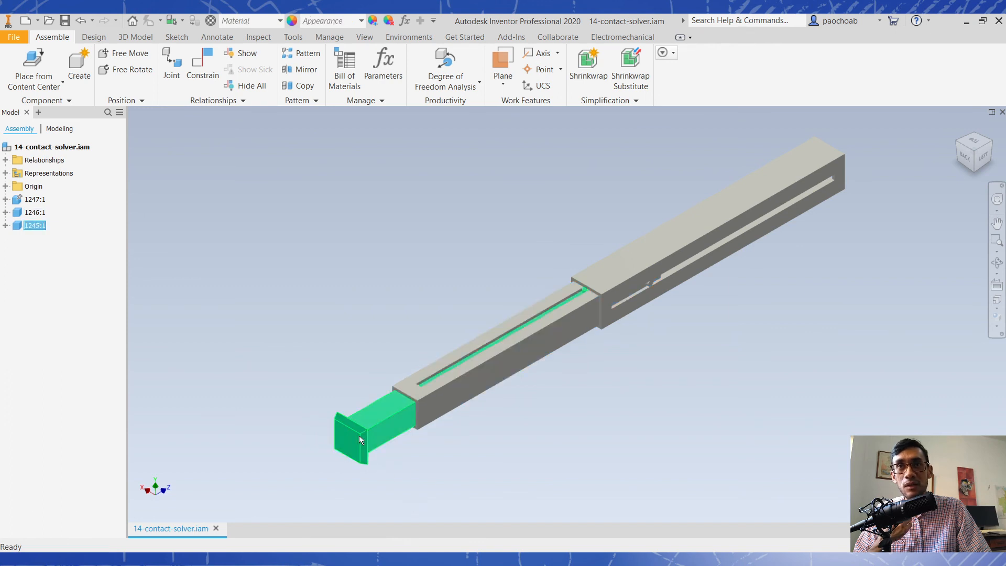
drag(374, 431, 310, 467)
mouse_move(473, 364)
mouse_down()
mouse_move(411, 389)
mouse_move(461, 373)
mouse_up()
click(626, 398)
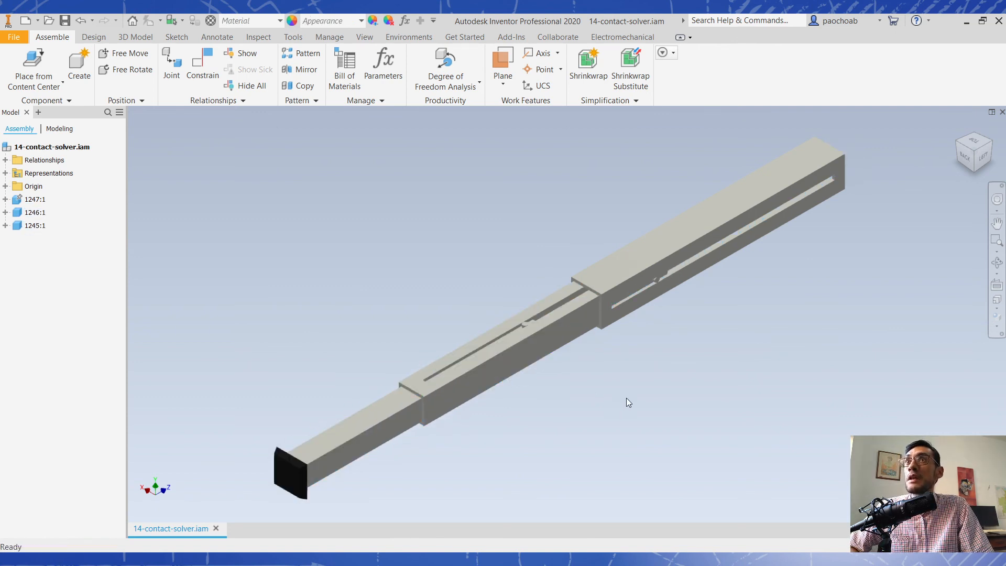
- Slide the innermost tube 1245:1 inward until its black end cap overlaps the middle tube 1246:1
click(293, 38)
click(259, 38)
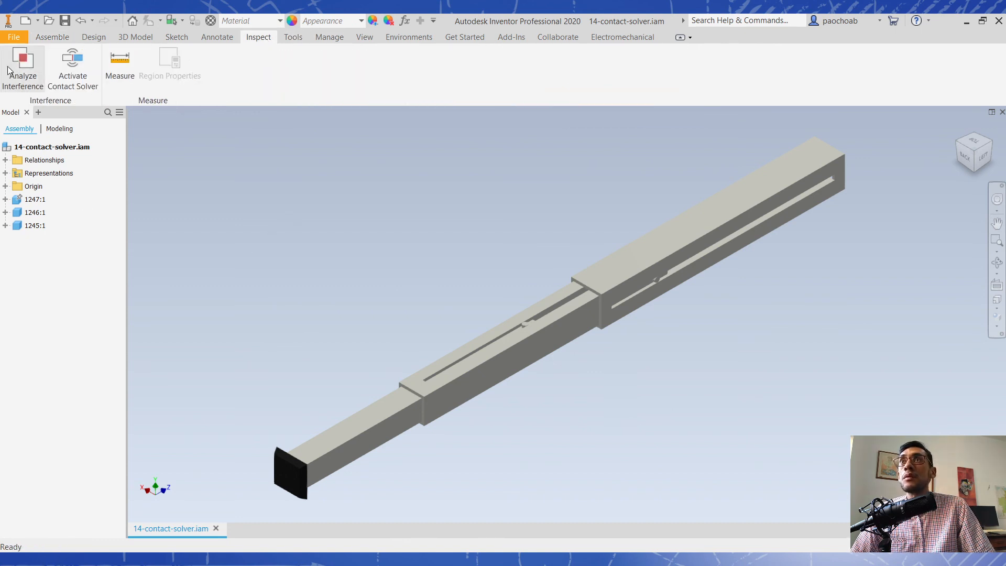
drag(332, 455, 500, 441)
drag(261, 319, 505, 476)
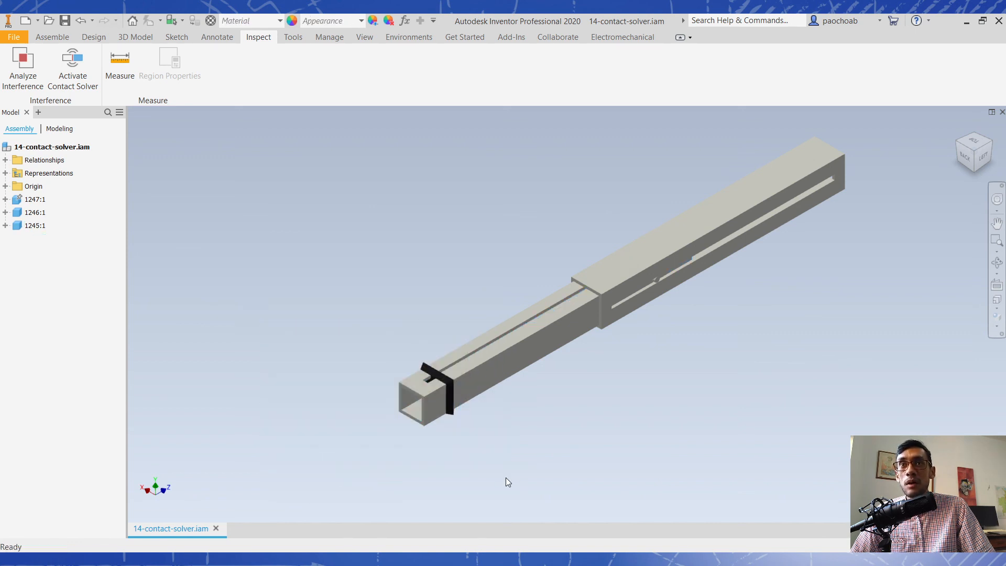
- Analyze the interference between components 1246:1 and 1245:1
click(25, 73)
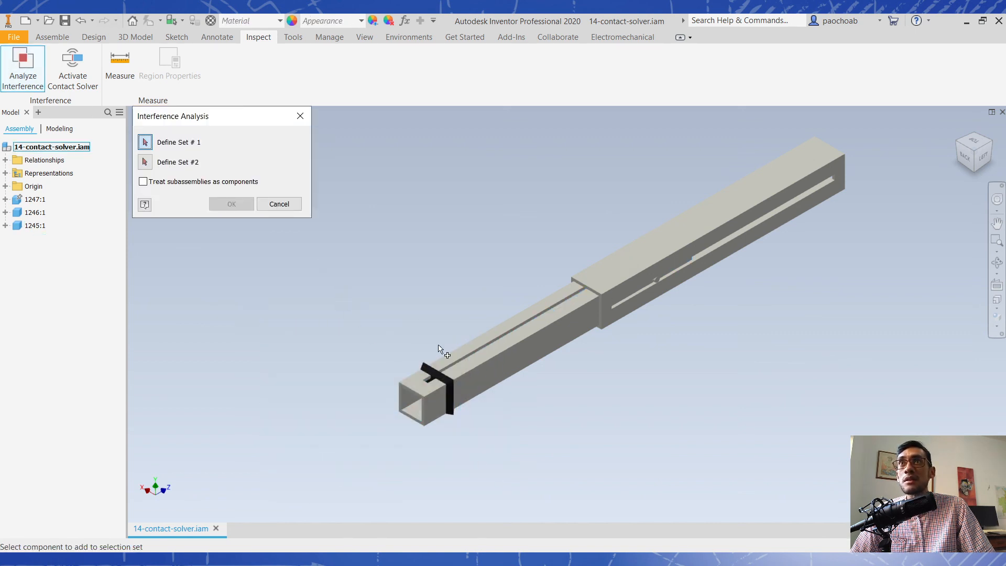
click(475, 360)
click(449, 382)
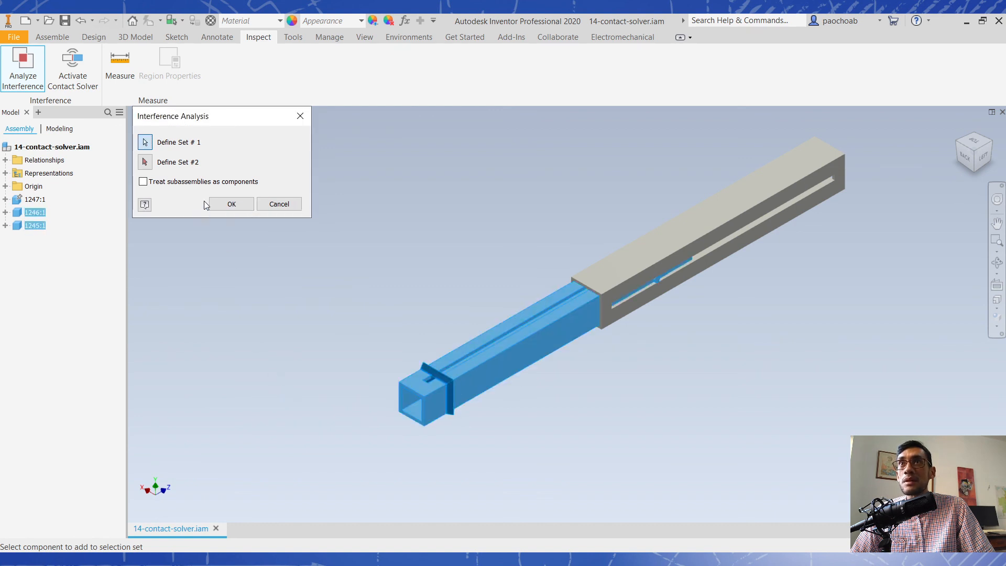
click(232, 206)
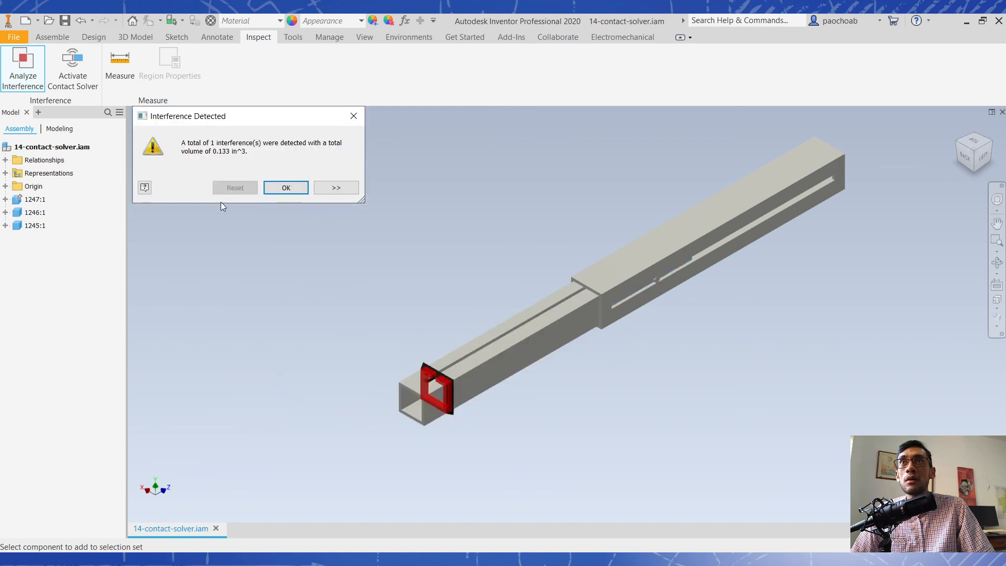
click(300, 189)
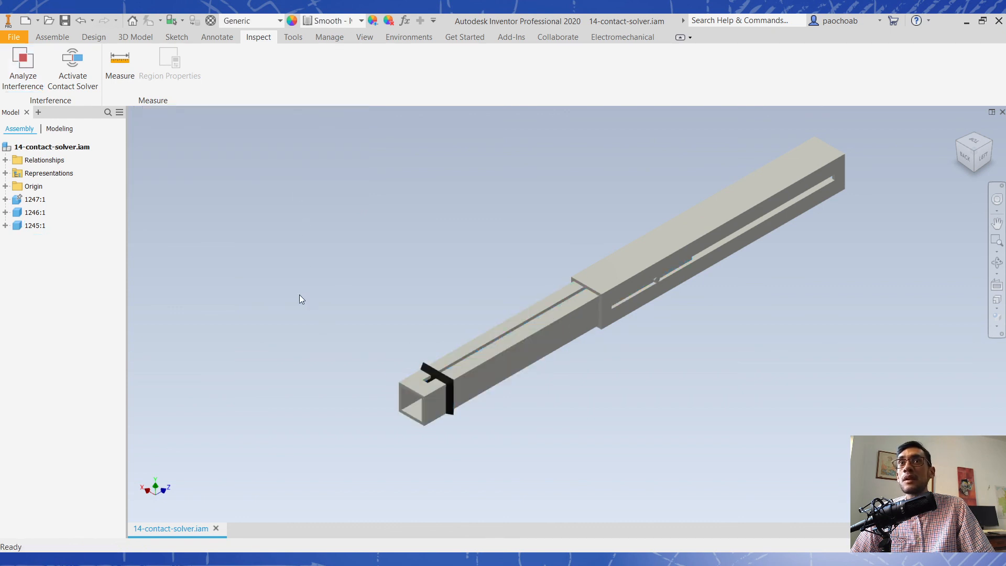
- Analyze the interference across all three tubes and inspect the detailed information of the overlap
click(29, 64)
drag(365, 140, 942, 495)
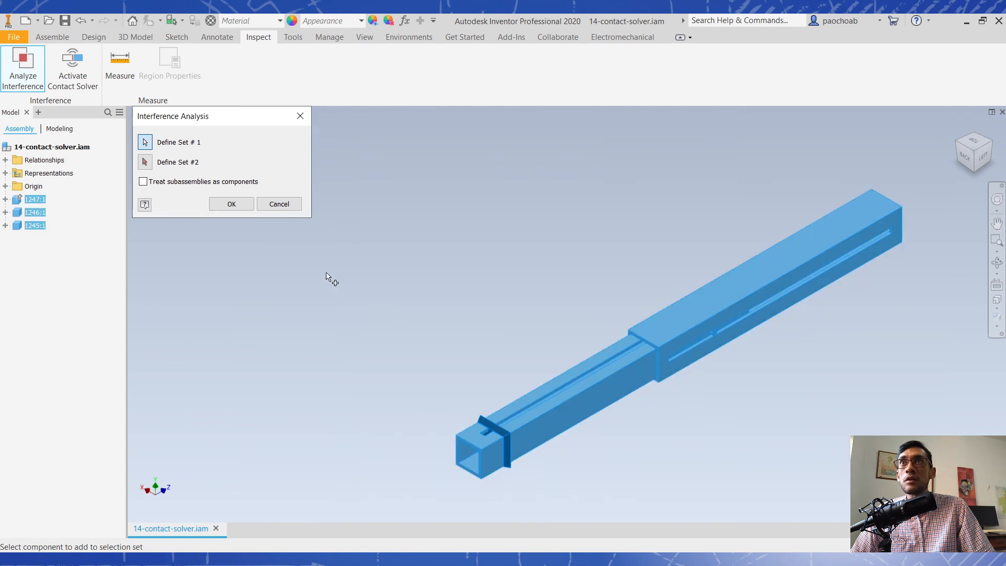
click(231, 204)
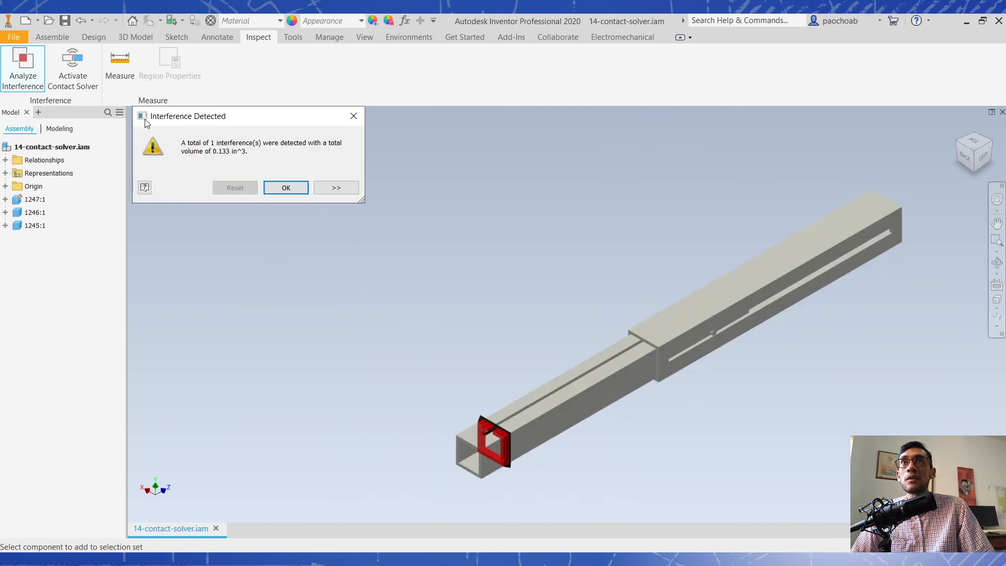
click(335, 188)
click(199, 256)
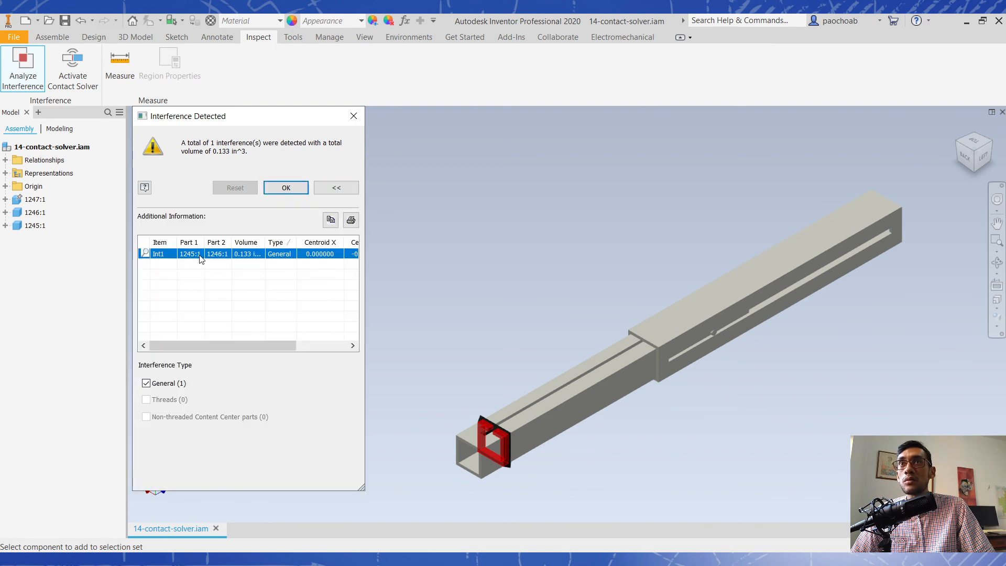
drag(261, 341, 333, 352)
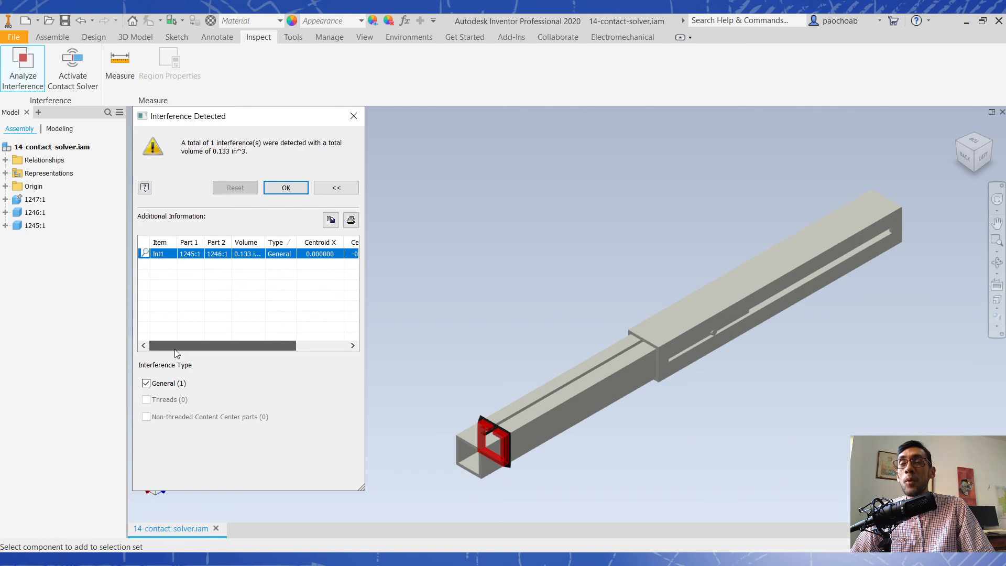
click(353, 116)
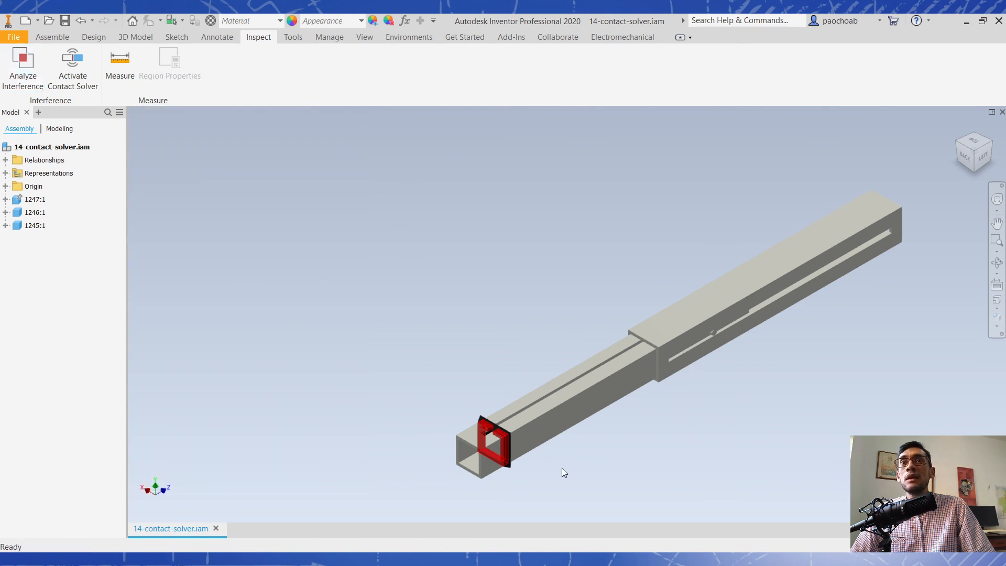
- Pull the end cap clear of the middle tube and add components 1246:1 and 1245:1 to the contact set
drag(508, 441, 416, 466)
middle_drag(492, 342, 470, 293)
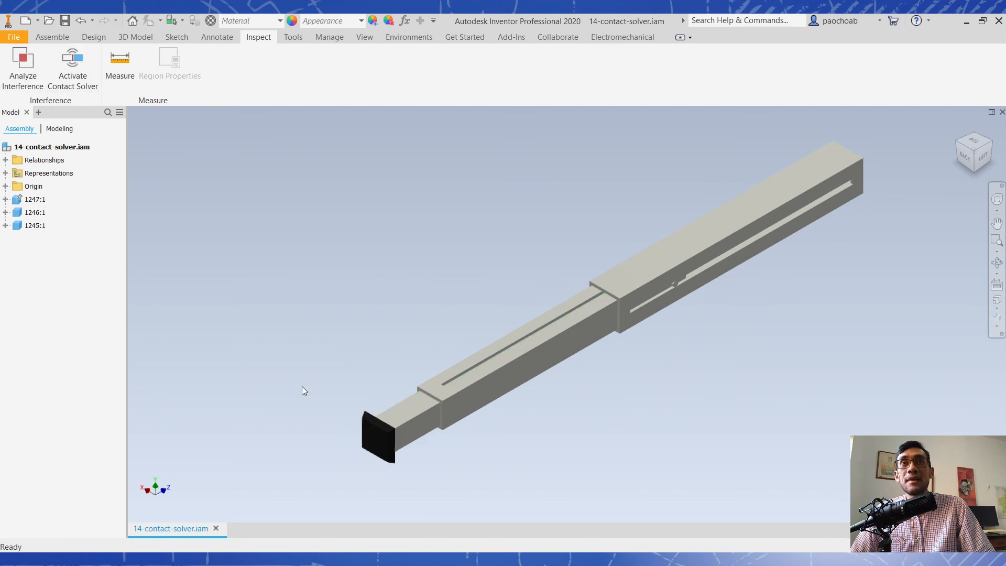
drag(306, 346, 507, 478)
click(447, 411)
ctrl+click(423, 415)
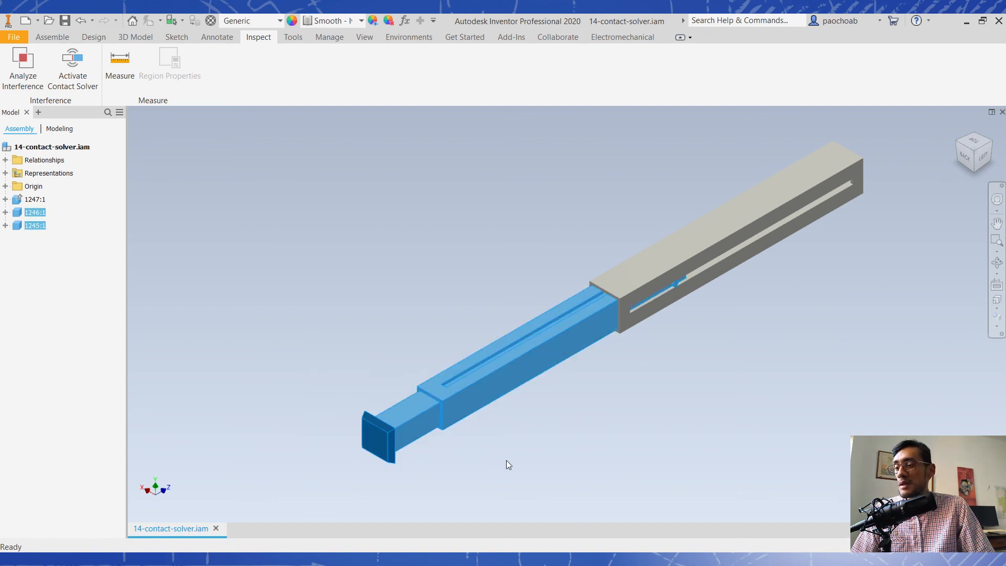
right_click(458, 408)
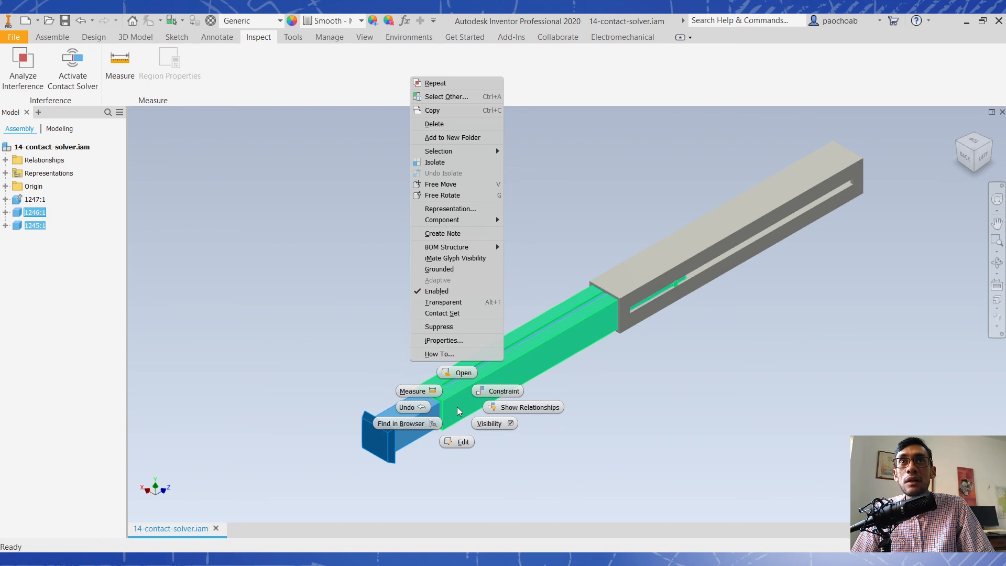
click(457, 314)
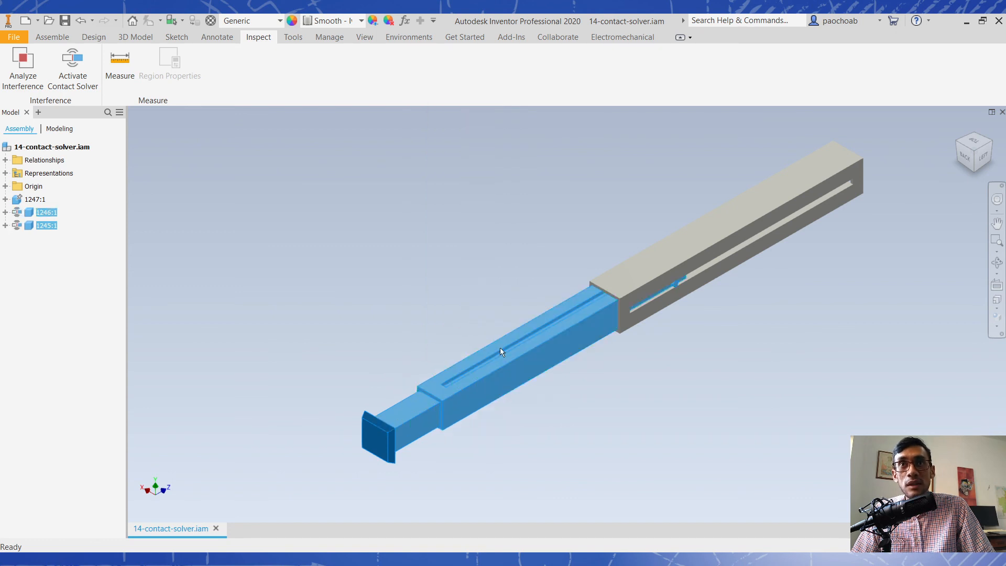
right_click(471, 403)
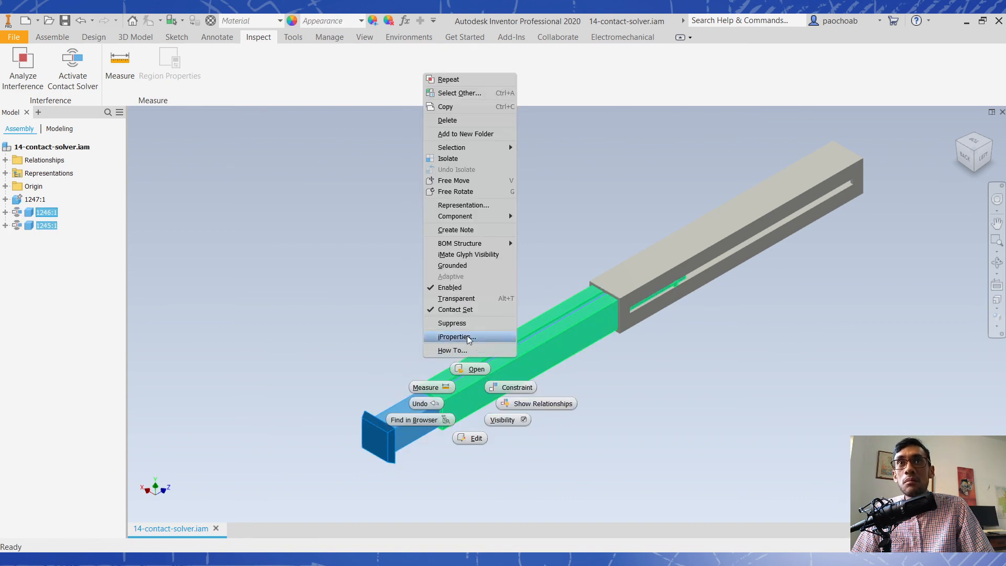
click(574, 442)
click(489, 442)
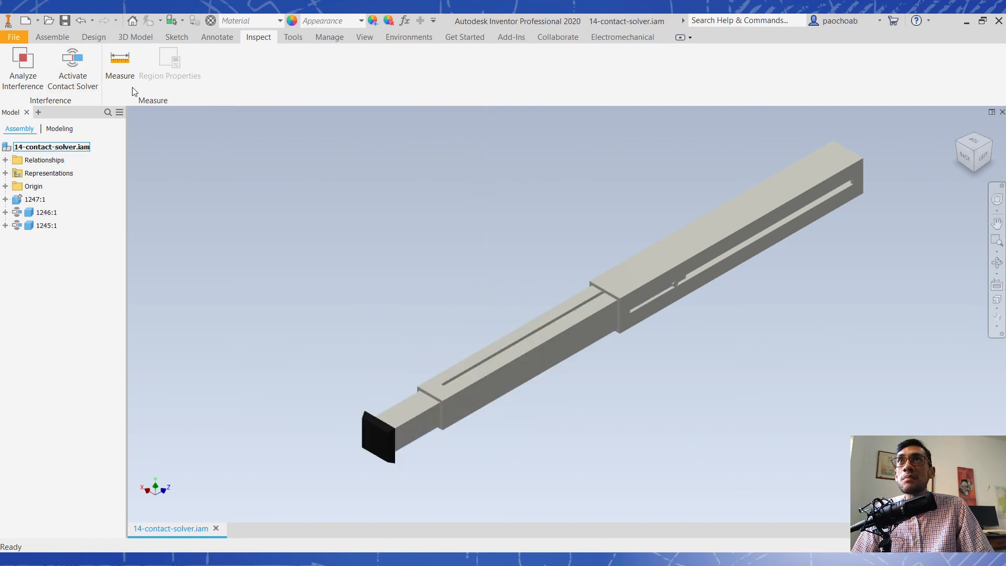
- Activate the Contact Solver and slide tubes 1245:1 and 1246:1 in and out to test how they collide
click(86, 88)
drag(387, 441, 357, 428)
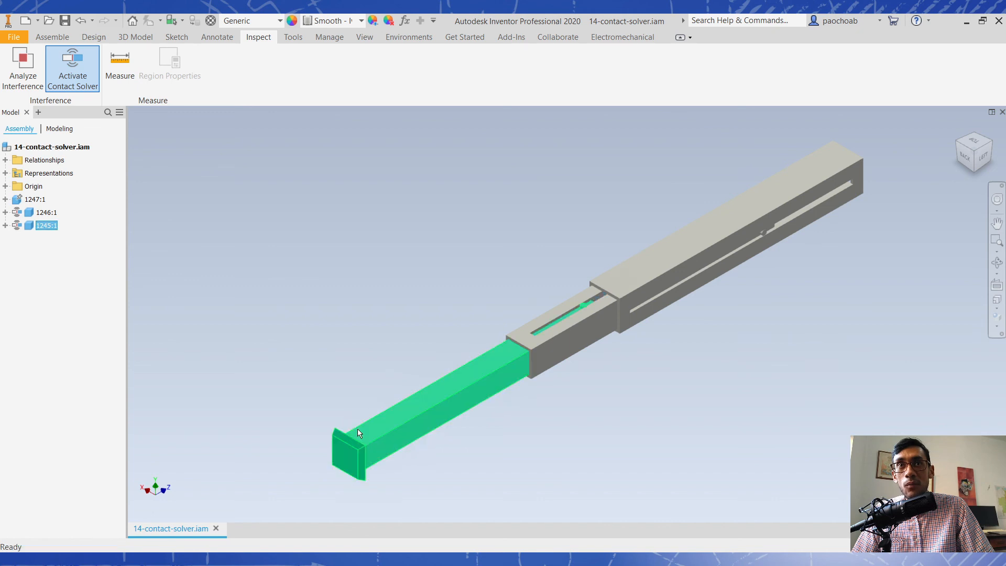
drag(541, 344, 345, 458)
drag(544, 364, 426, 425)
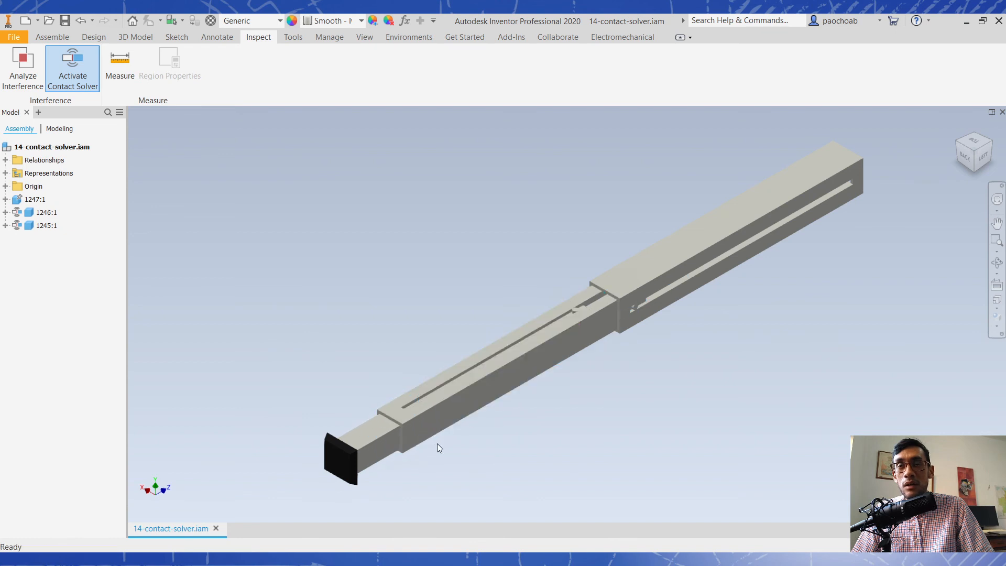
mouse_move(361, 459)
mouse_down()
mouse_move(516, 410)
mouse_move(345, 467)
mouse_up()
drag(556, 348, 497, 446)
drag(380, 459, 430, 430)
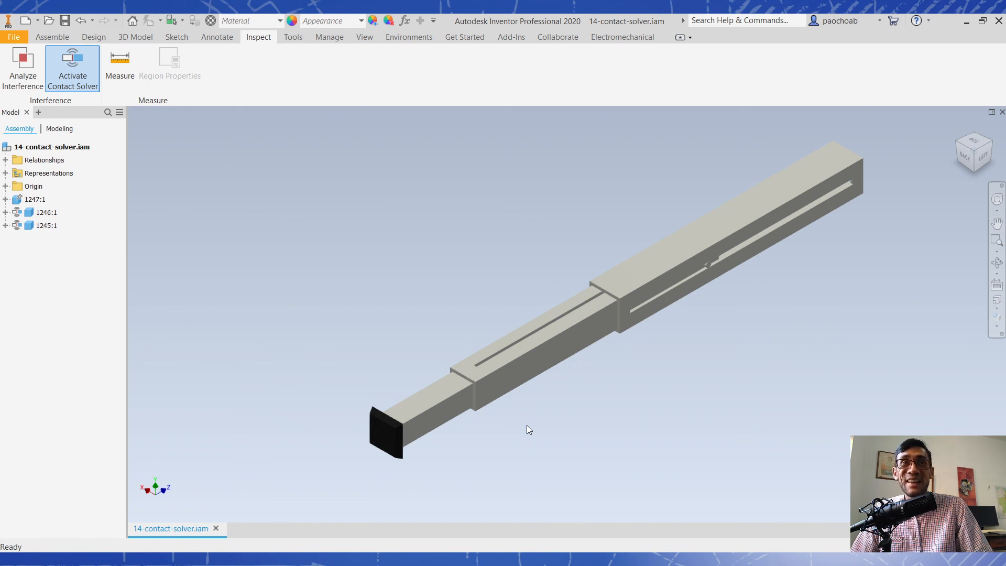
drag(471, 403, 441, 428)
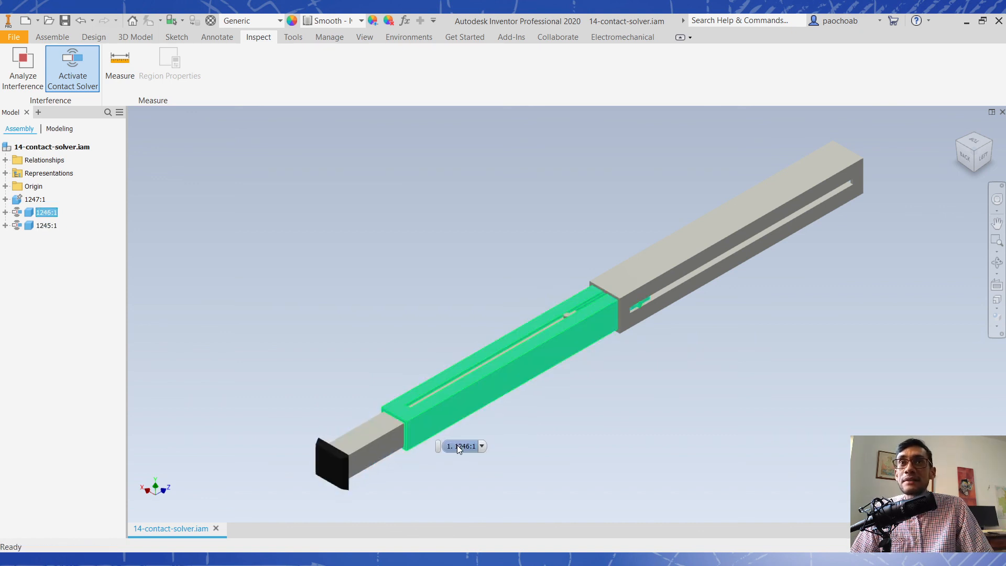
click(546, 465)
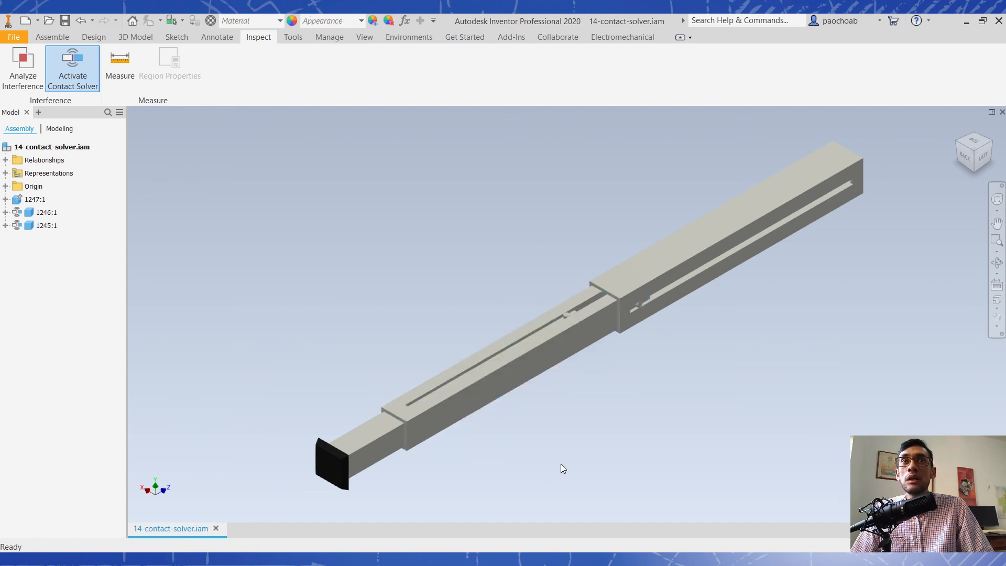
- Deactivate the Contact Solver and slide the telescoping tubes once more to test their movement
click(66, 79)
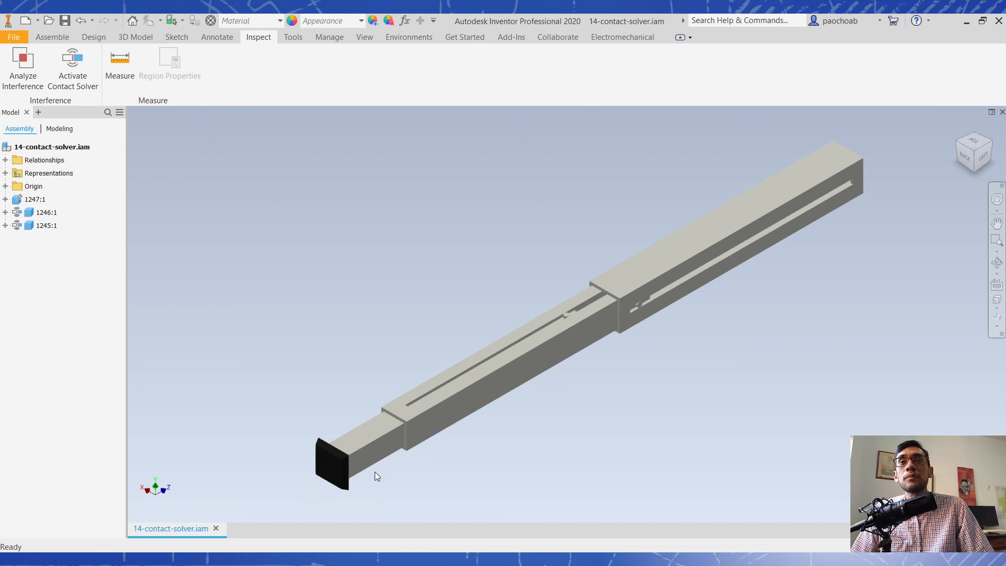
drag(433, 440, 448, 418)
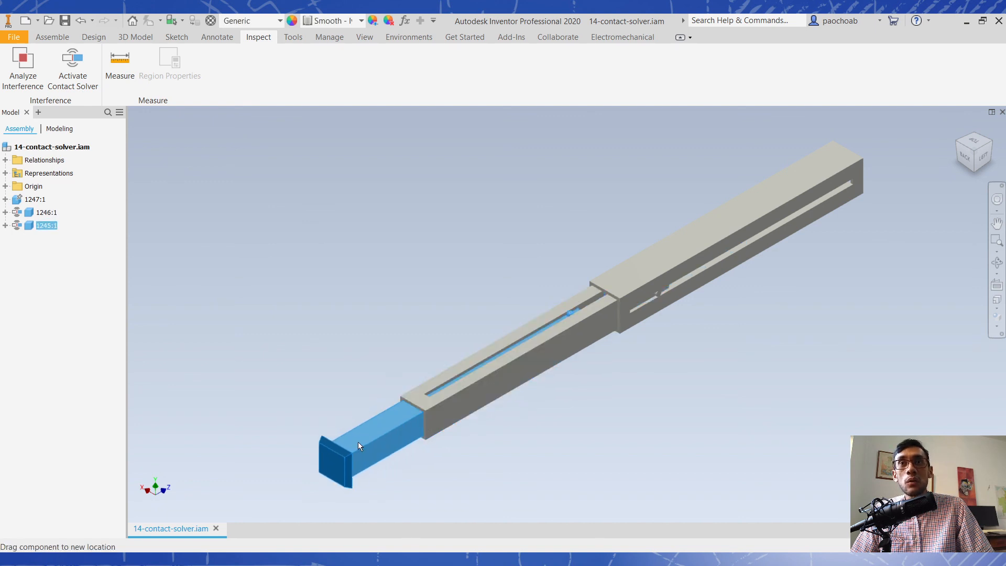
click(555, 487)
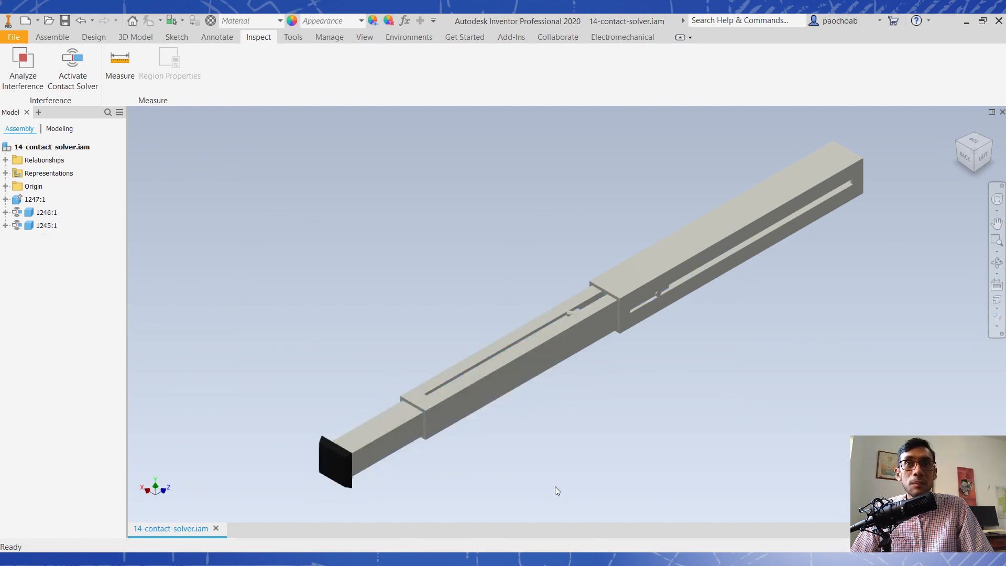